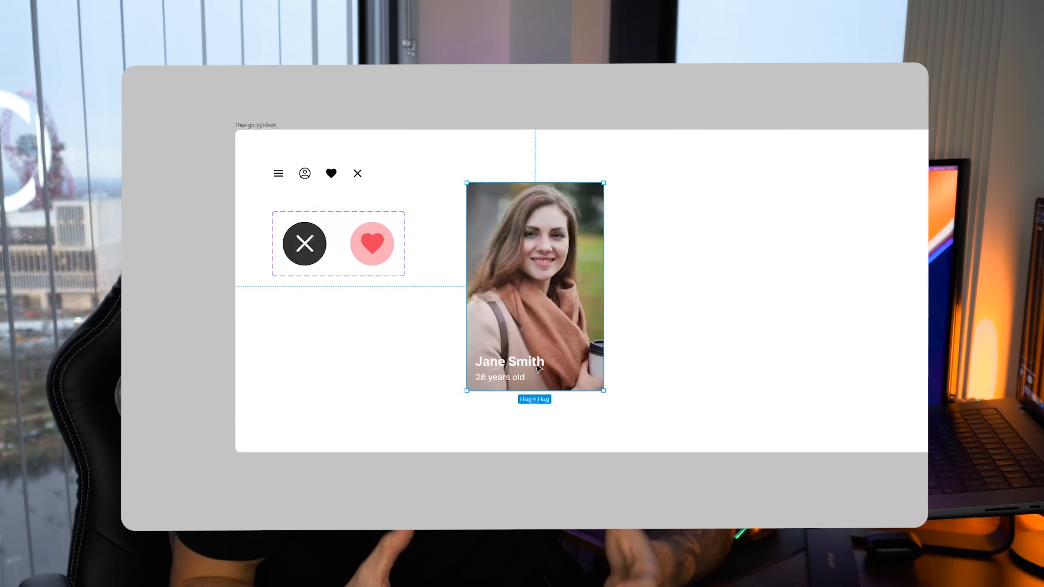
{"action": "double_click", "coordinate": [540, 363]}
{"action": "double_click", "coordinate": [540, 363]}
{"action": "double_click", "coordinate": [540, 363]}
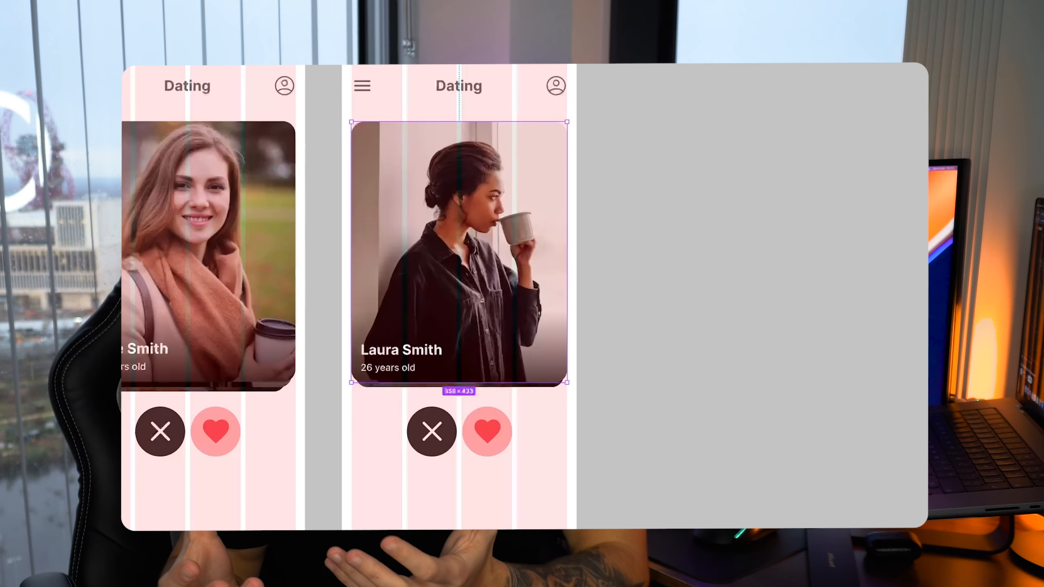
{"action": "left_click_drag", "start_coordinate": [569, 124], "coordinate": [899, 112]}
{"action": "left_click_drag", "start_coordinate": [381, 317], "coordinate": [514, 319]}
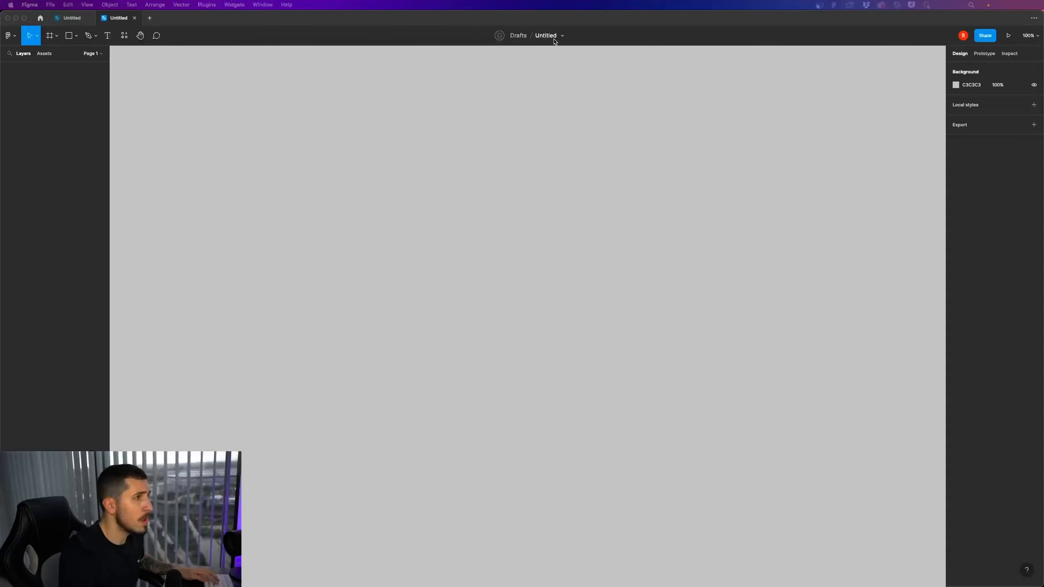
Create an iPhone 14 frame on the canvas and name it Screen 1
{"action": "left_click", "coordinate": [56, 36]}
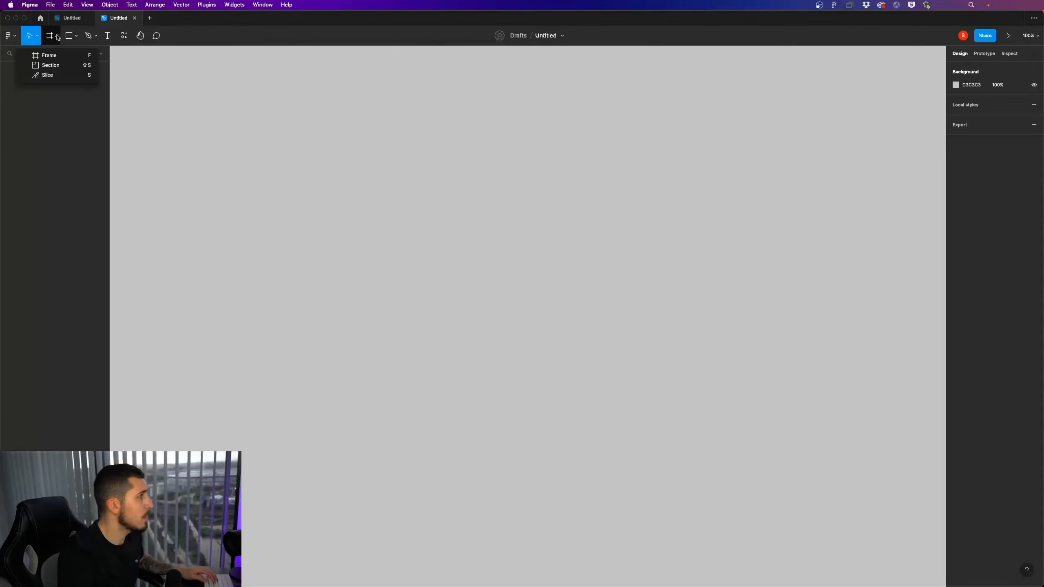
{"action": "left_click", "coordinate": [57, 56]}
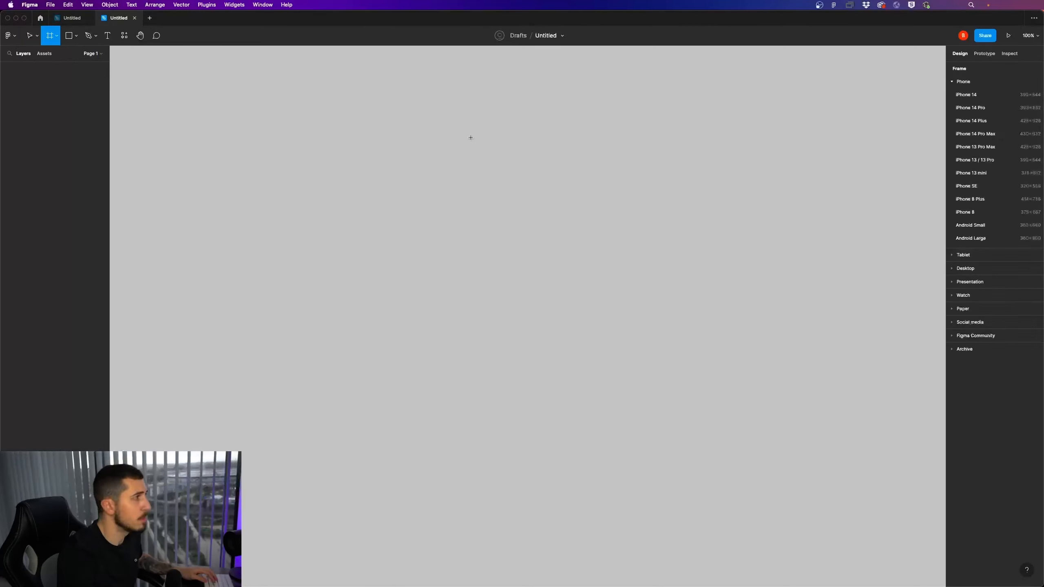
{"action": "left_click", "coordinate": [986, 96]}
{"action": "left_click", "coordinate": [723, 213]}
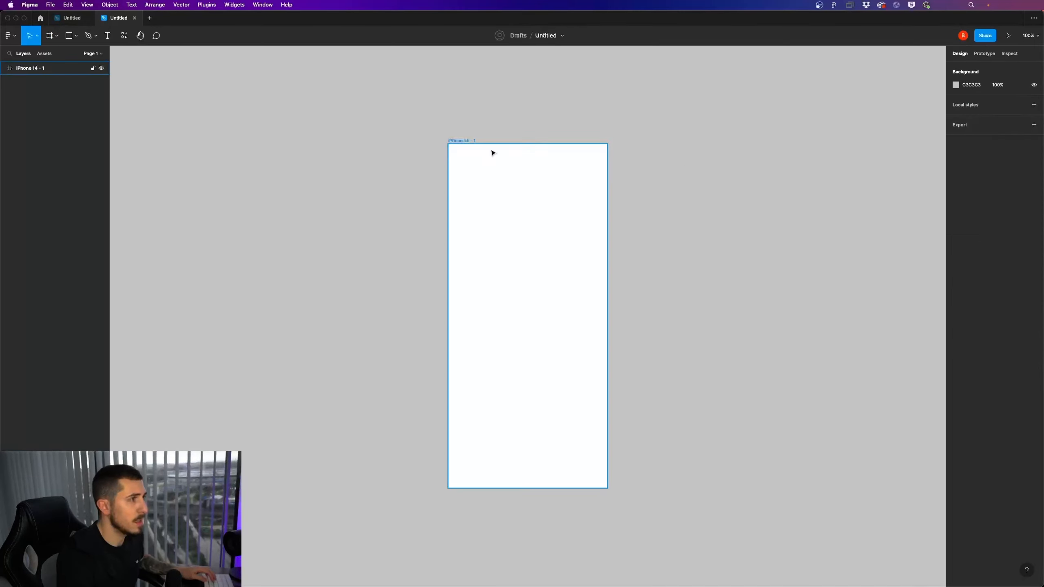
{"action": "double_click", "coordinate": [473, 141]}
{"action": "type", "text": "Screen 1"}
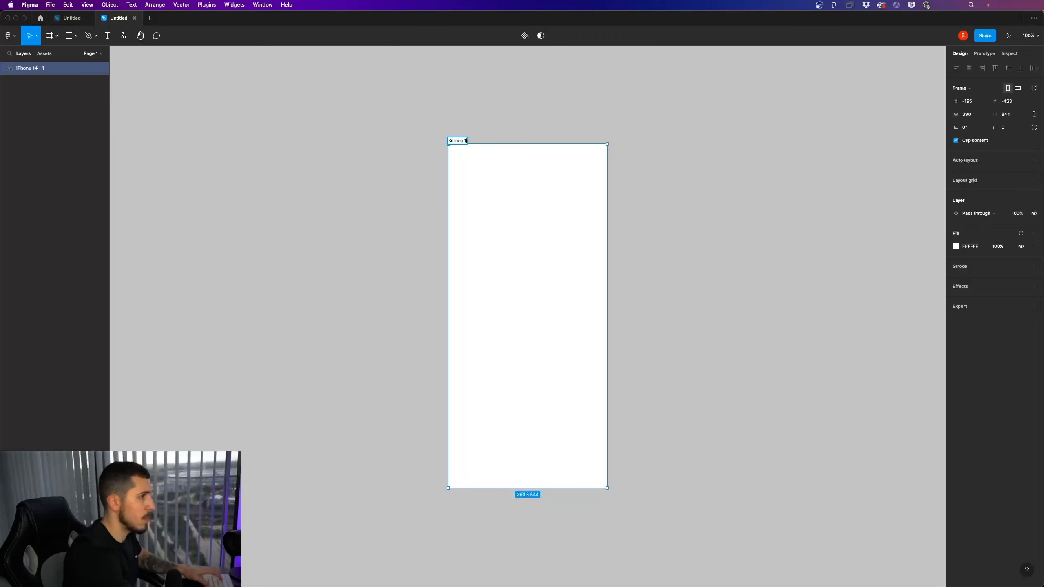
{"action": "key", "text": "Return"}
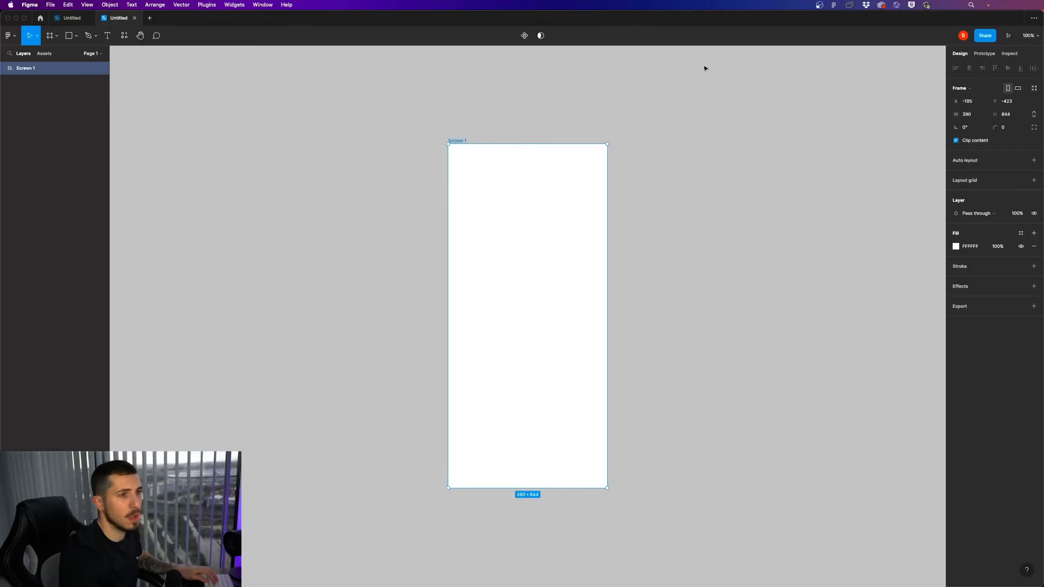
Add a column layout grid to the Screen 1 frame with a count of 4 and a margin of 16
{"action": "left_click", "coordinate": [1033, 181]}
{"action": "left_click", "coordinate": [956, 193]}
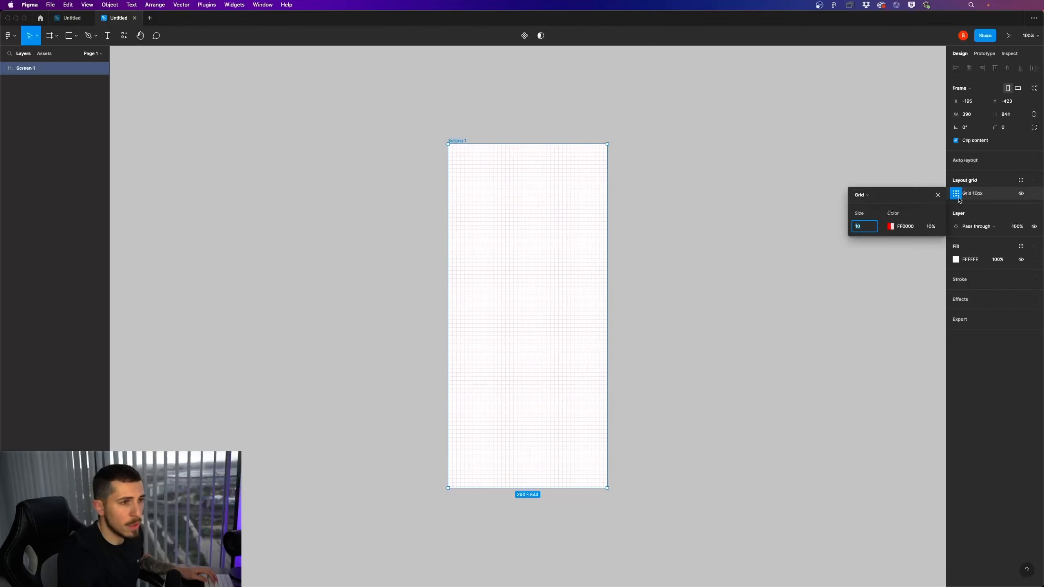
{"action": "left_click", "coordinate": [869, 194]}
{"action": "left_click", "coordinate": [875, 205]}
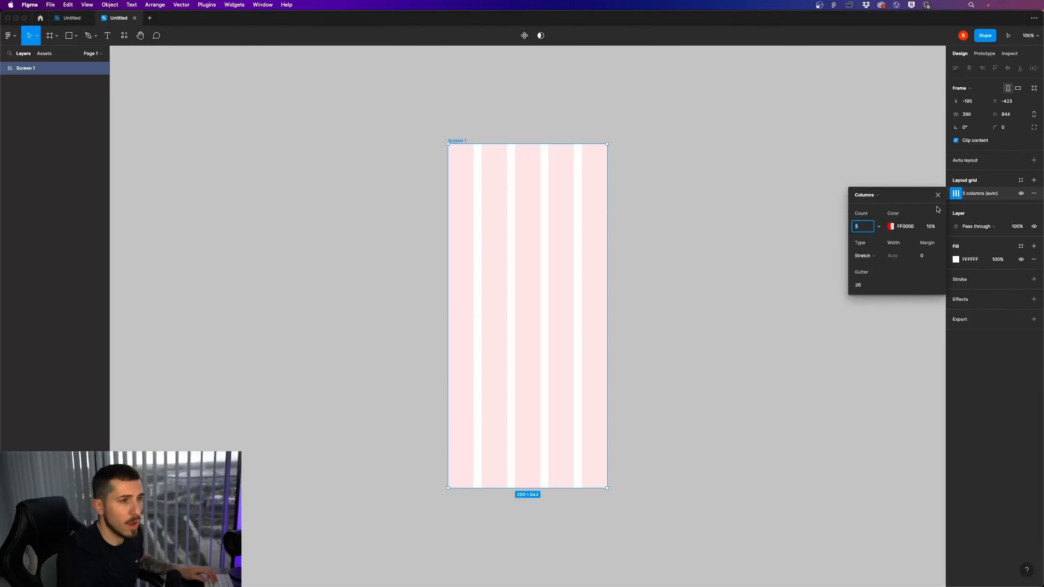
{"action": "type", "text": "4"}
{"action": "key", "text": "Return"}
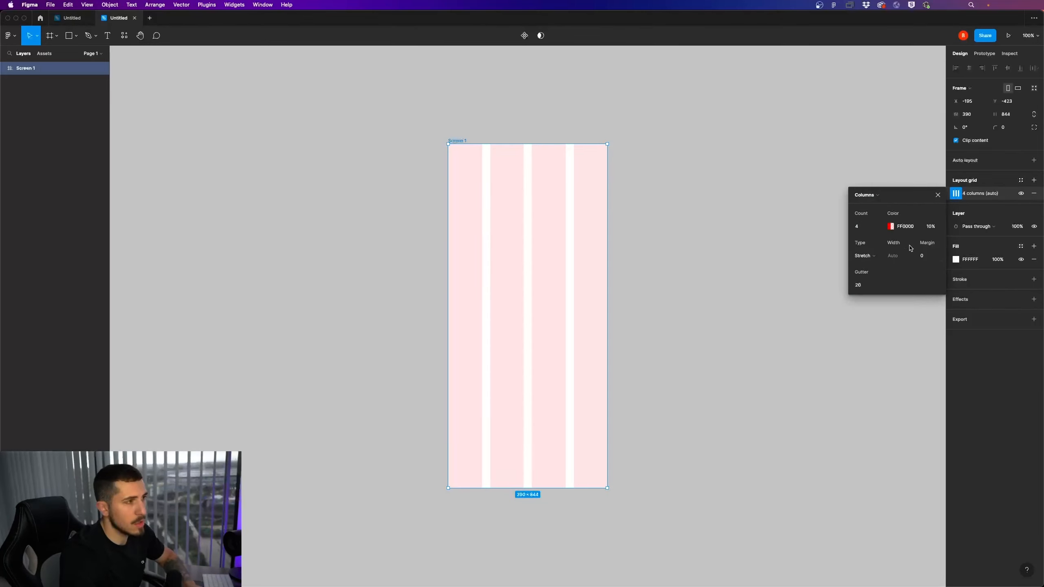
{"action": "left_click", "coordinate": [923, 258]}
{"action": "type", "text": "16"}
{"action": "key", "text": "Return"}
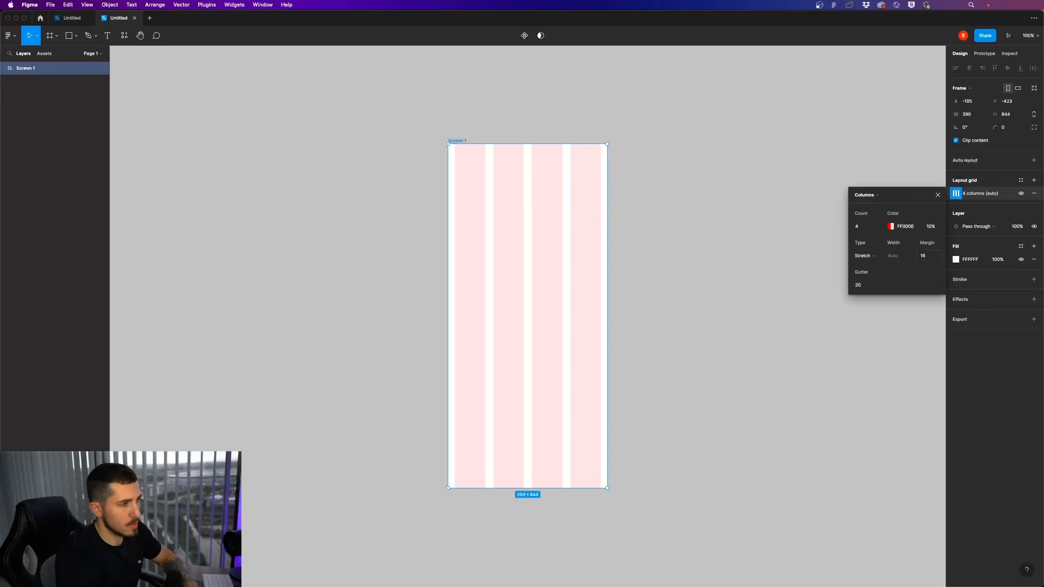
Try a smaller margin on the column grid and set it back to 16
{"action": "left_click", "coordinate": [928, 259]}
{"action": "key", "text": "Return"}
{"action": "left_click", "coordinate": [927, 257]}
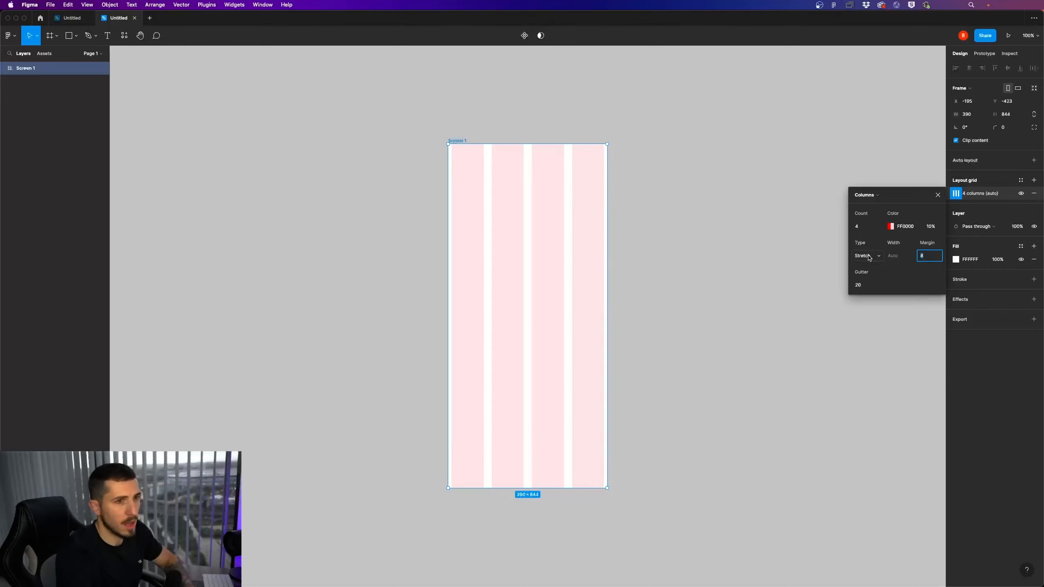
{"action": "type", "text": "16"}
{"action": "key", "text": "Return"}
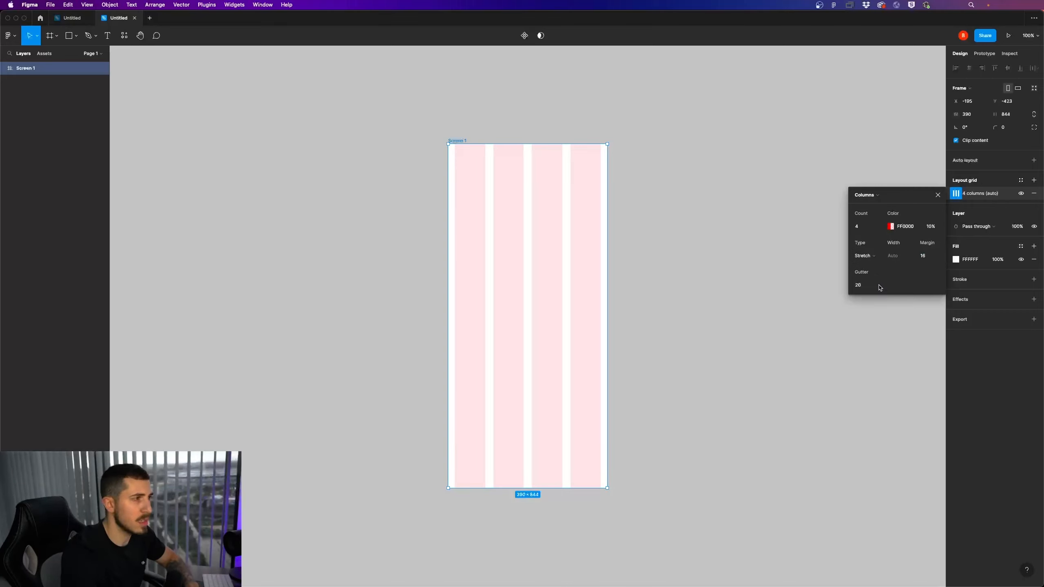
Set the column grid's gutter to 8 after trying 16, and close the grid settings
{"action": "left_click", "coordinate": [863, 284]}
{"action": "type", "text": "16"}
{"action": "key", "text": "Return"}
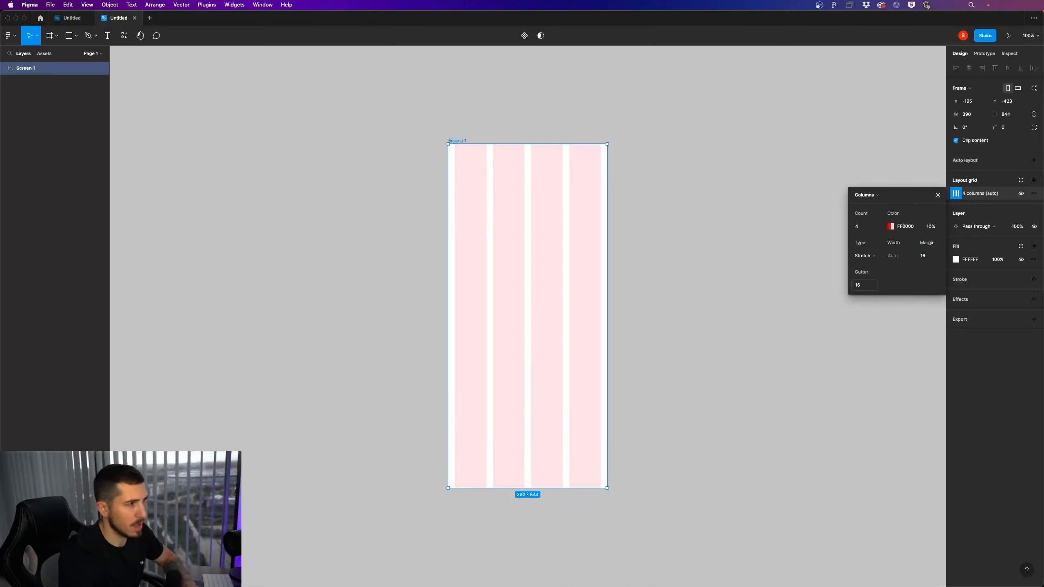
{"action": "left_click", "coordinate": [869, 287]}
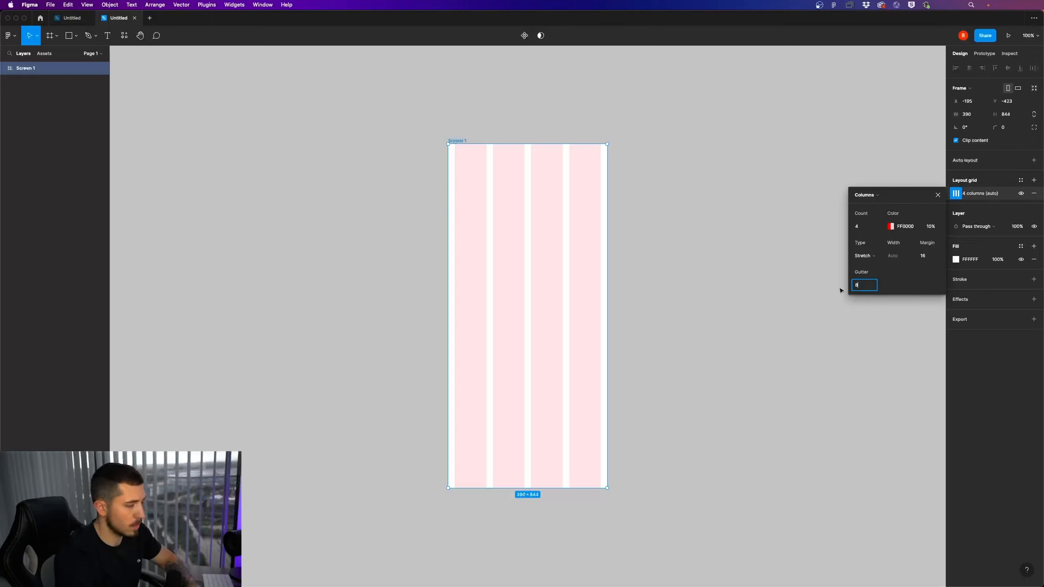
{"action": "type", "text": "8"}
{"action": "key", "text": "Return"}
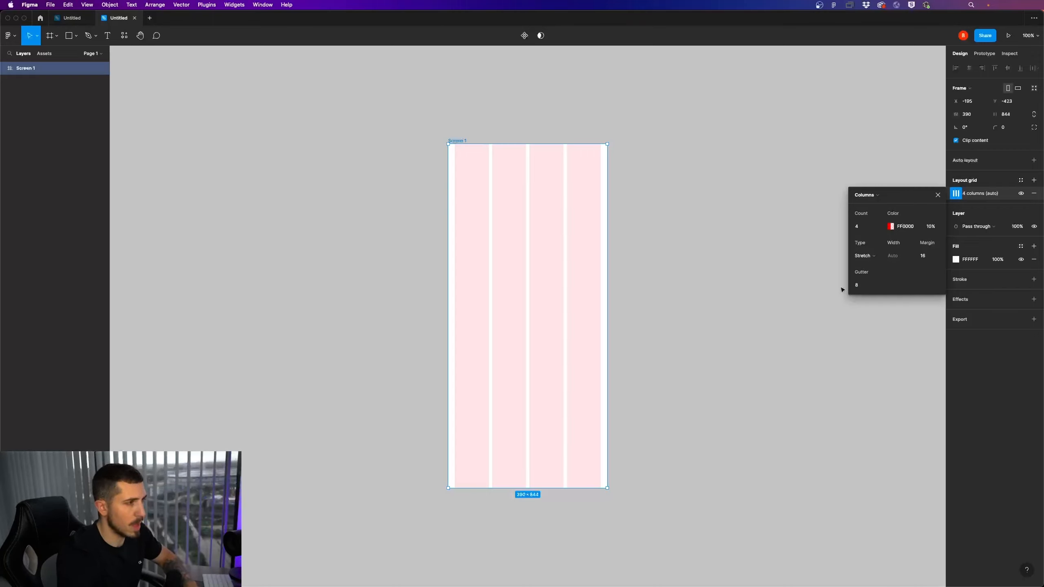
{"action": "left_click", "coordinate": [938, 196]}
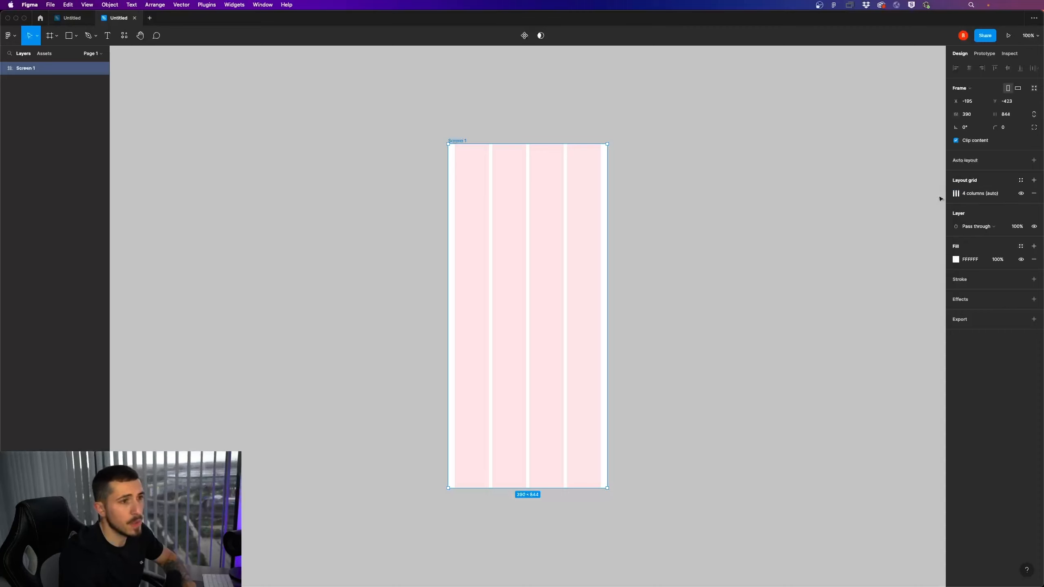
Try a second layout grid with 8 rows on the Screen 1 frame and remove it
{"action": "left_click", "coordinate": [1034, 182]}
{"action": "left_click", "coordinate": [956, 194]}
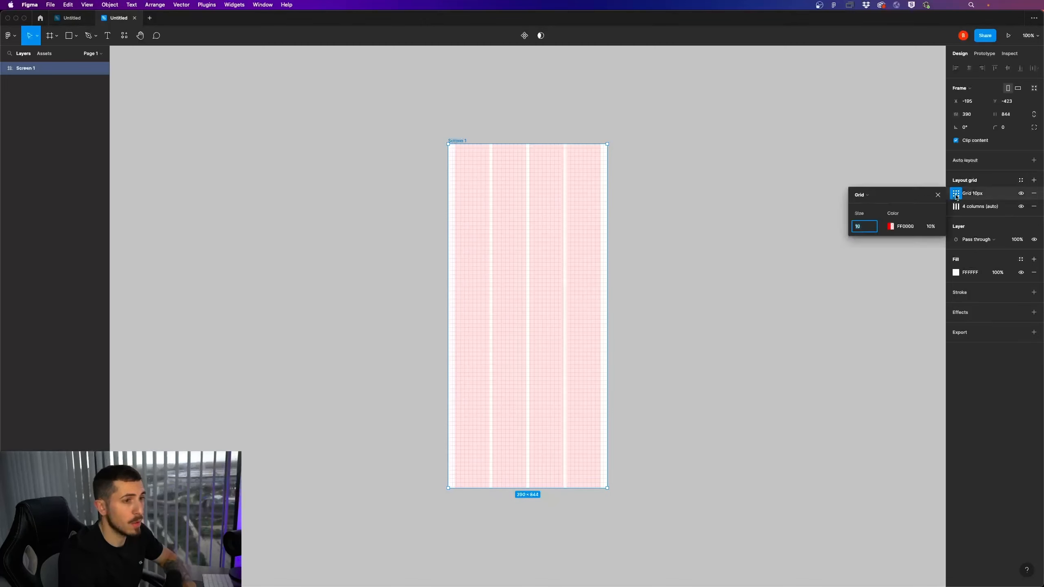
{"action": "left_click", "coordinate": [869, 195]}
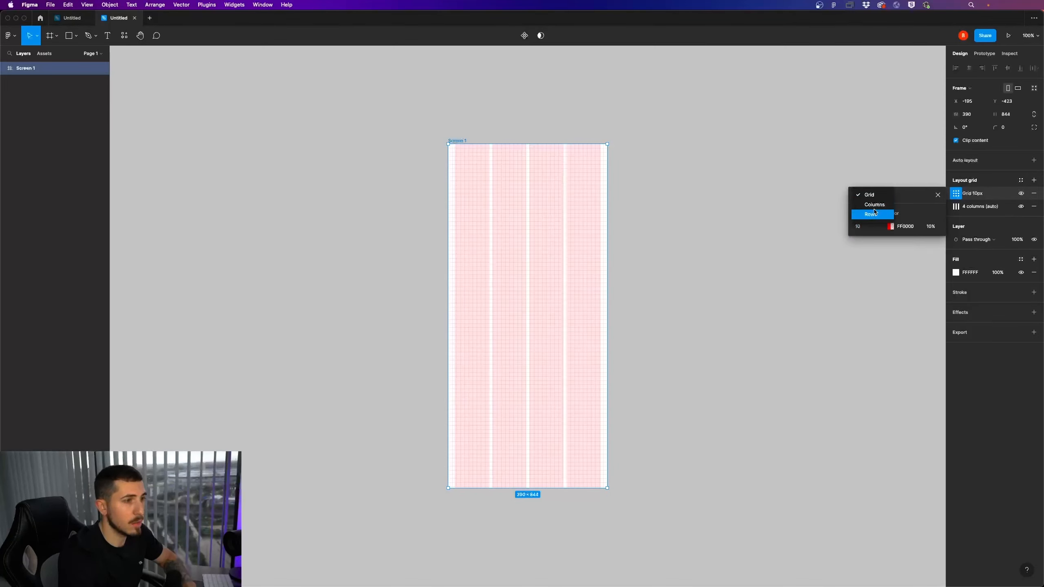
{"action": "left_click", "coordinate": [872, 214]}
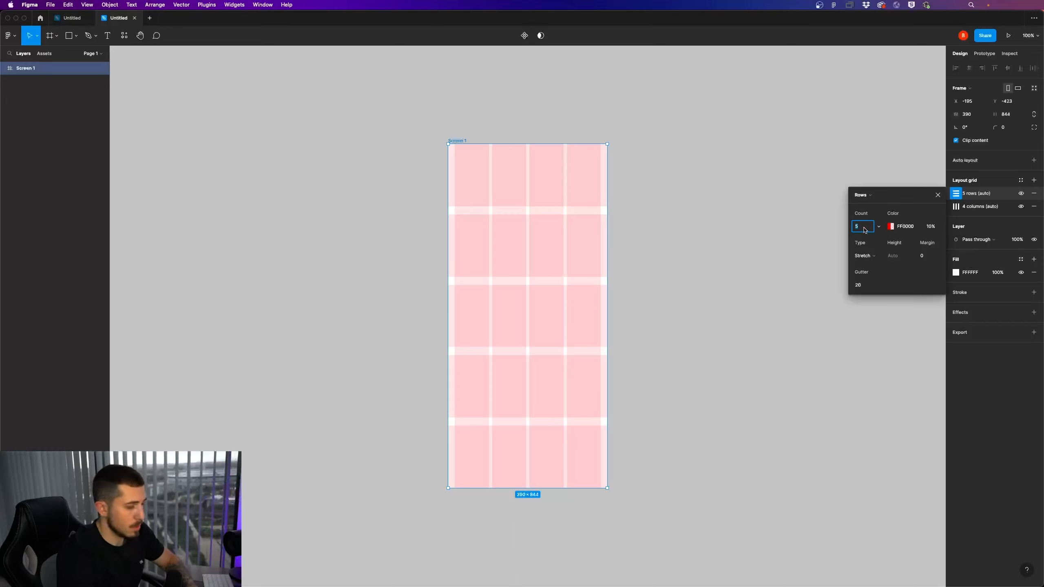
{"action": "type", "text": "8"}
{"action": "key", "text": "Return"}
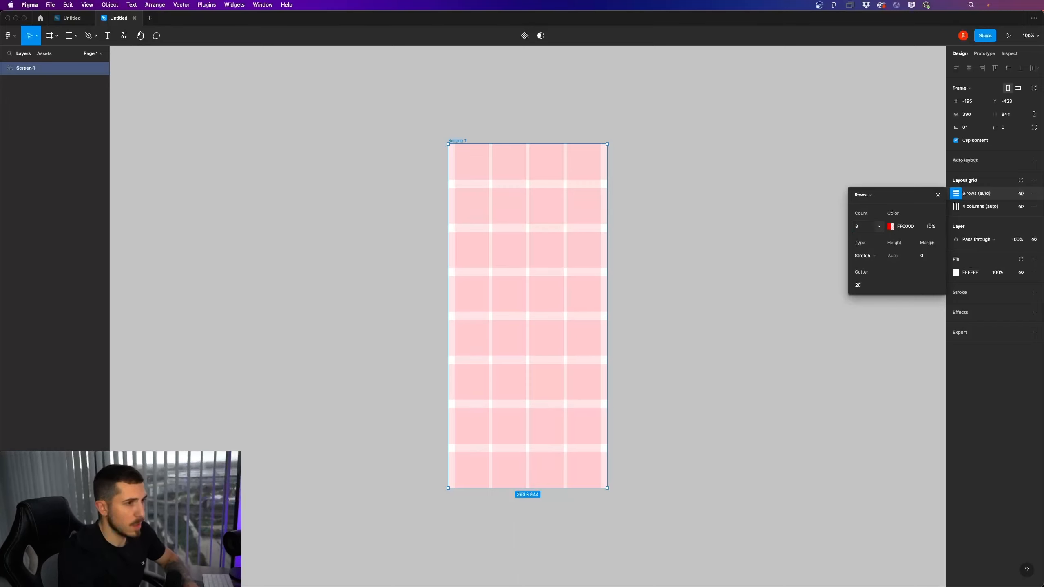
{"action": "left_click", "coordinate": [865, 228]}
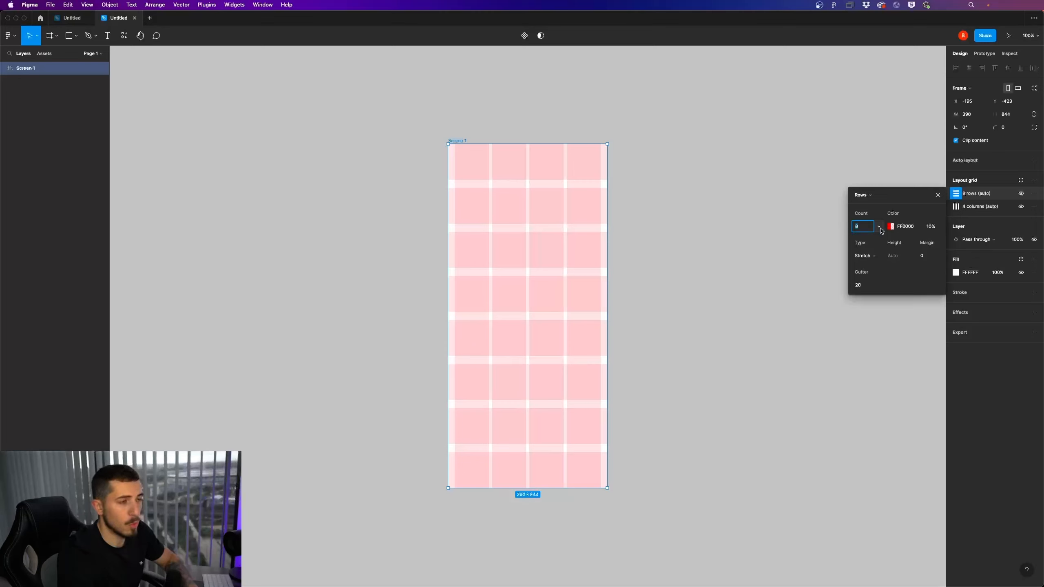
{"action": "left_click", "coordinate": [938, 195]}
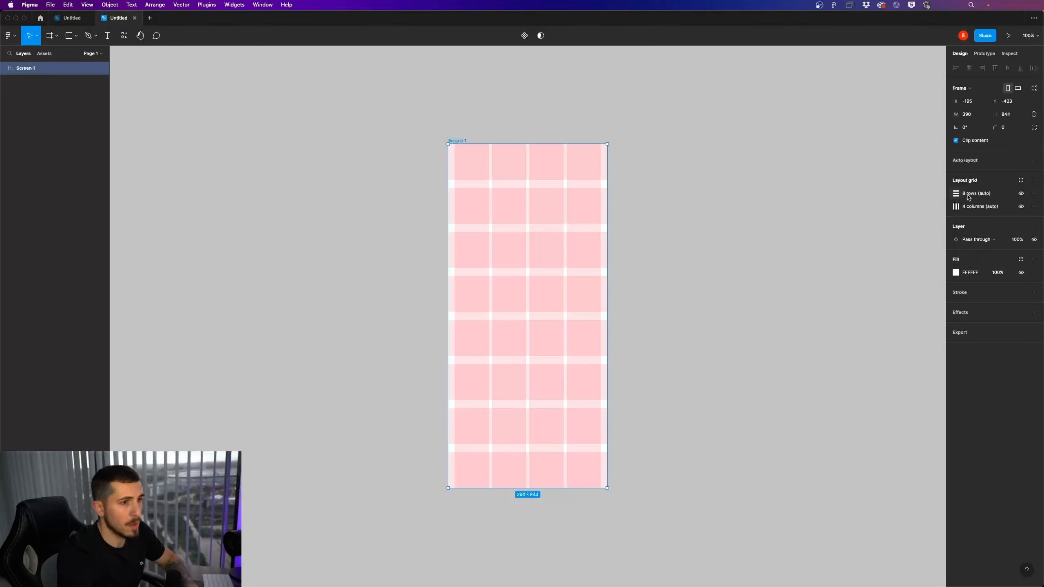
{"action": "left_click", "coordinate": [1035, 194]}
{"action": "left_click", "coordinate": [725, 221]}
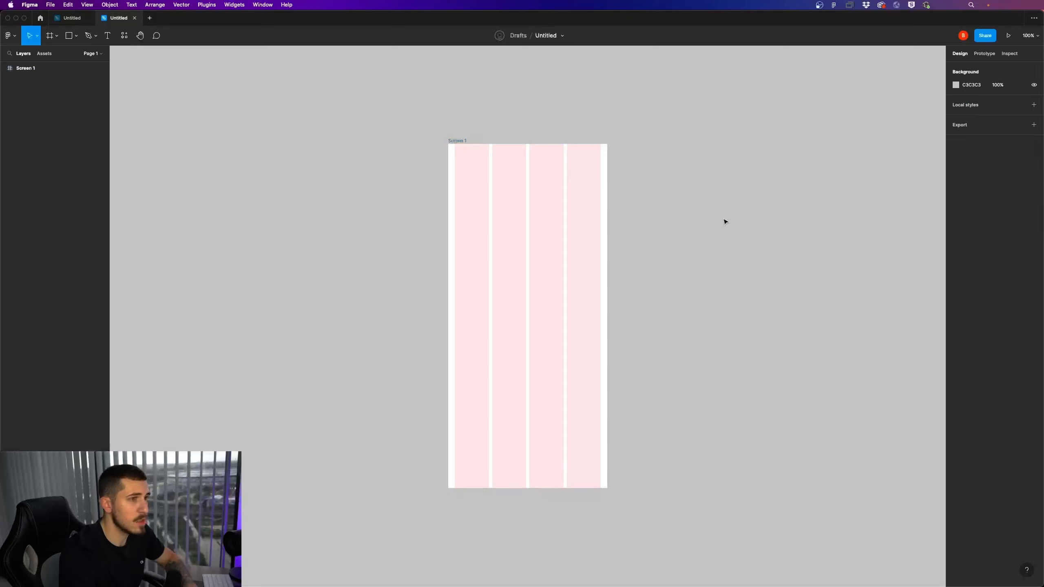
{"action": "left_click", "coordinate": [451, 142]}
{"action": "left_click", "coordinate": [699, 186]}
{"action": "left_click_drag", "start_coordinate": [700, 186], "coordinate": [607, 178]}
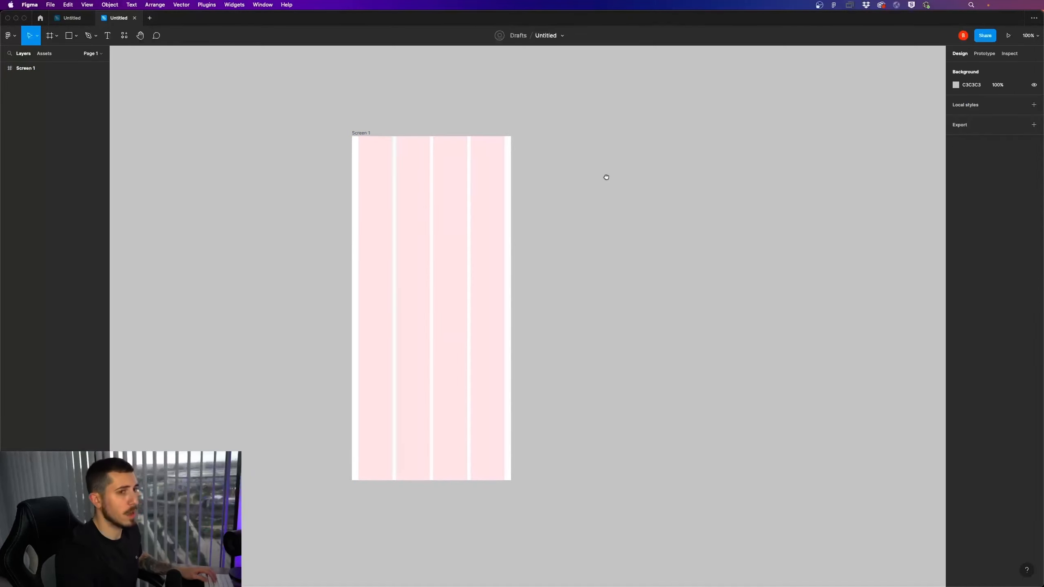
{"action": "key", "text": "t"}
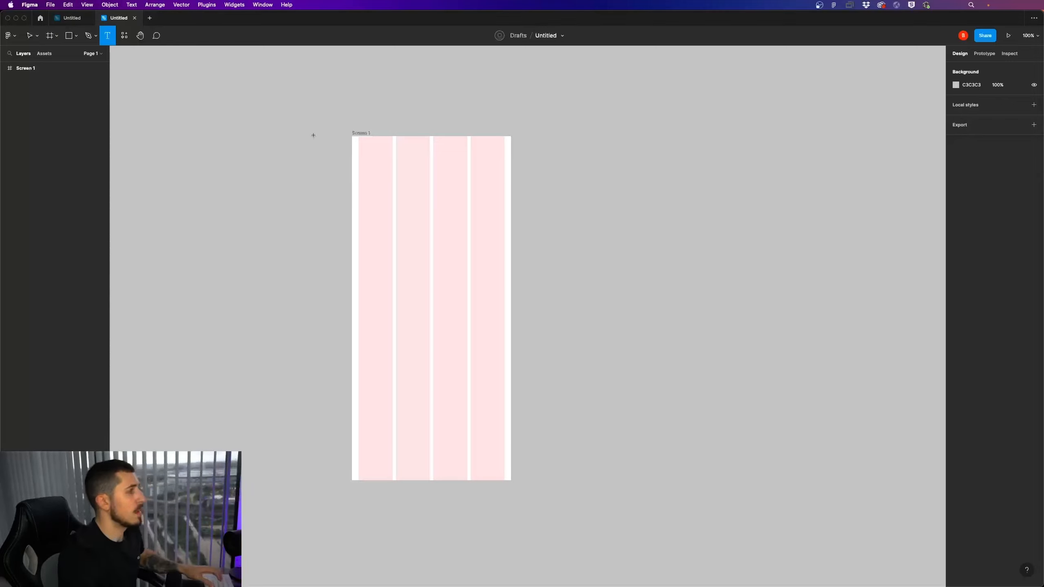
{"action": "left_click", "coordinate": [34, 41]}
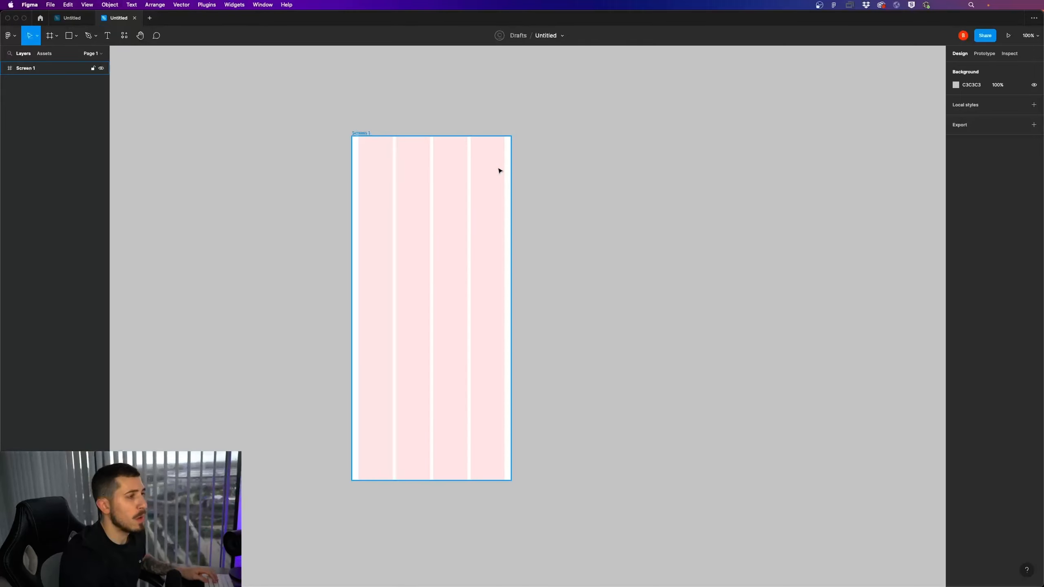
Open the Iconify plugin and search its icons for MENU
{"action": "right_click", "coordinate": [593, 172]}
{"action": "mouse_move", "coordinate": [630, 239]}
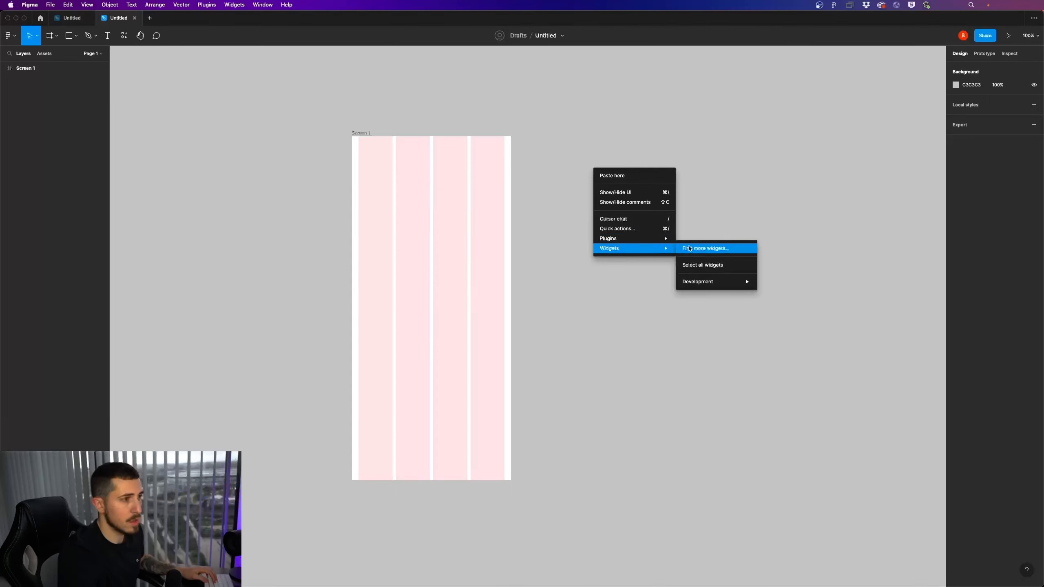
{"action": "left_click", "coordinate": [693, 249]}
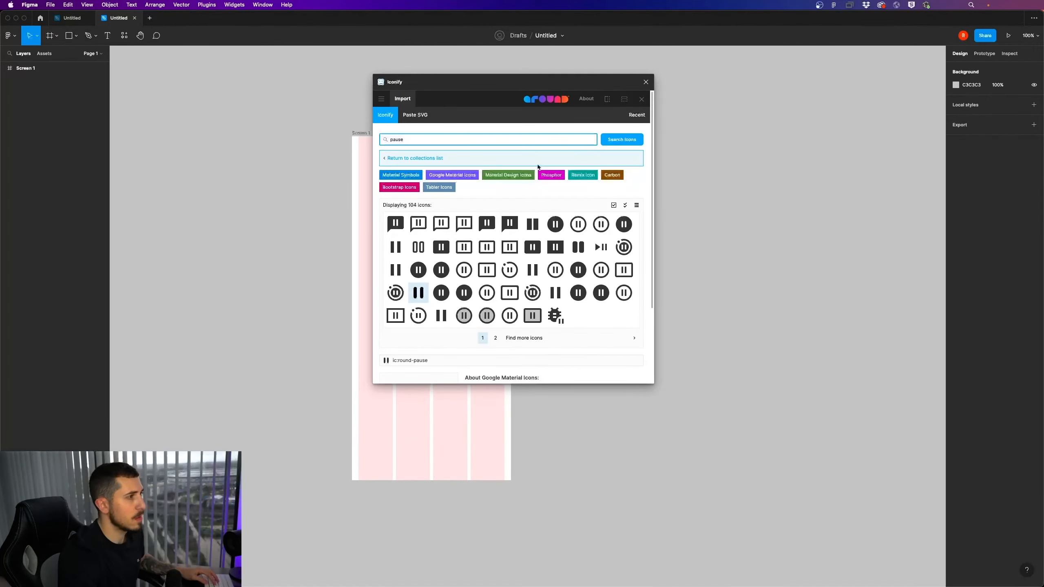
{"action": "key", "text": "super+a"}
{"action": "type", "text": "h"}
{"action": "type", "text": "ENU"}
{"action": "key", "text": "Return"}
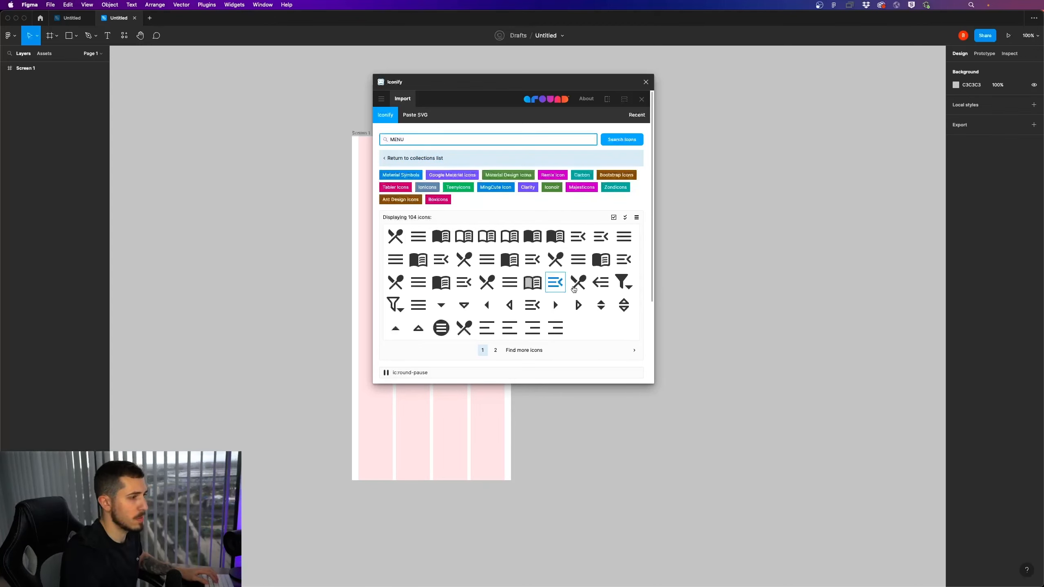
Import the material-symbols:menu-rounded icon and place it on the empty canvas beside the Screen 1 frame
{"action": "left_click", "coordinate": [624, 242]}
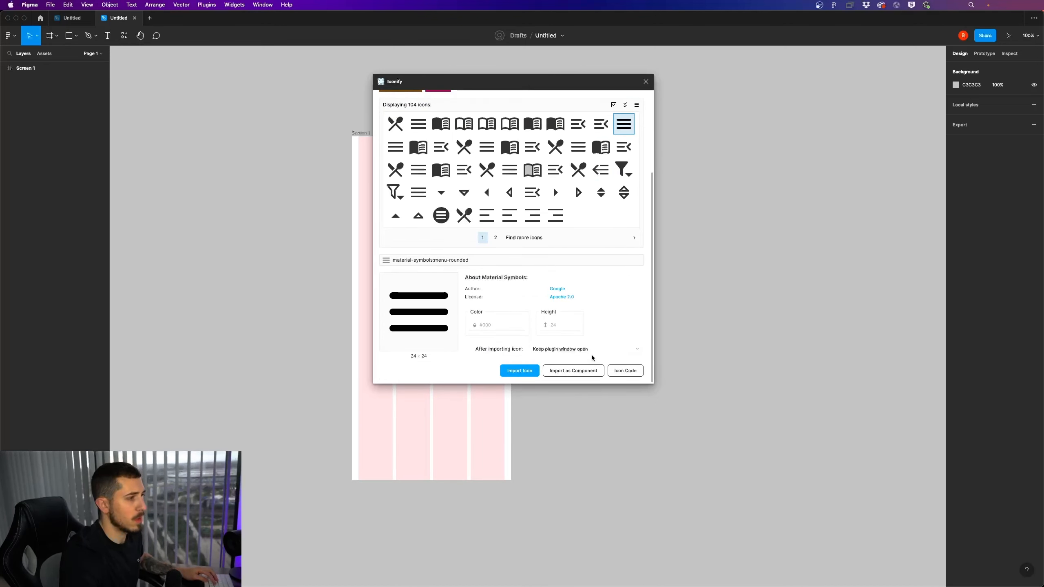
{"action": "left_click", "coordinate": [517, 371]}
{"action": "left_click", "coordinate": [646, 82]}
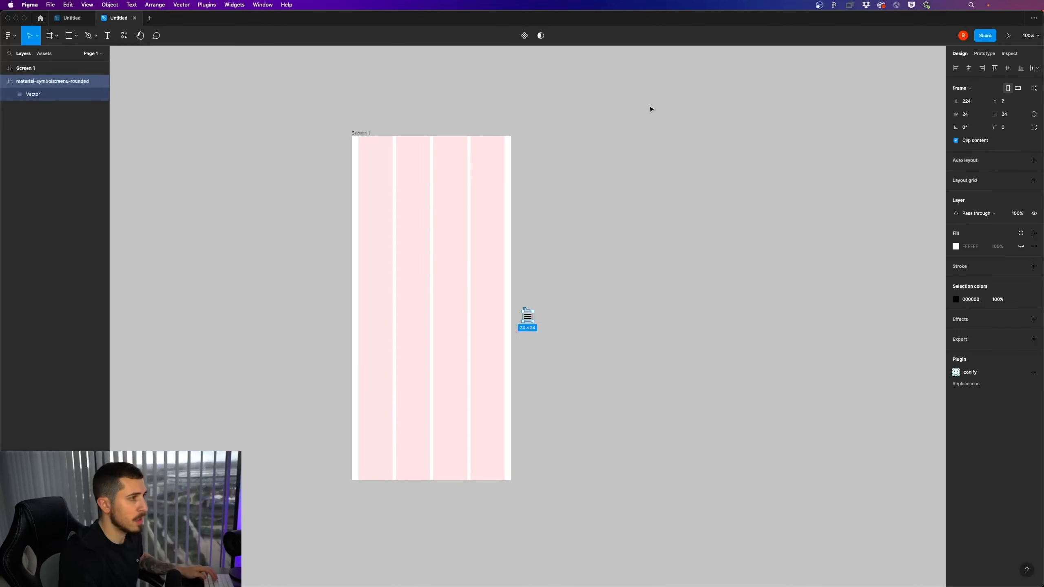
{"action": "left_click_drag", "start_coordinate": [529, 311], "coordinate": [635, 240]}
{"action": "left_click", "coordinate": [706, 214]}
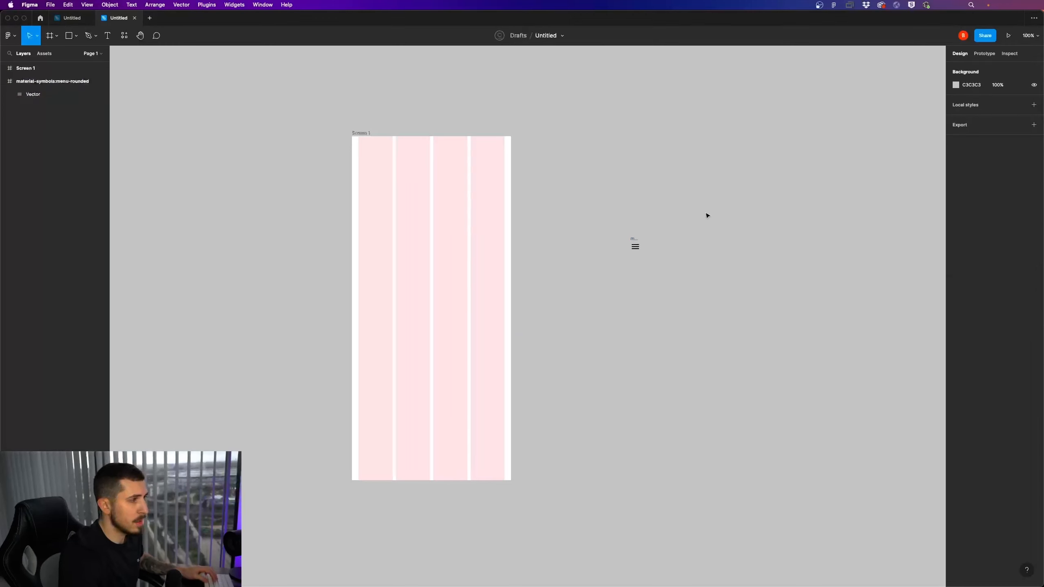
Draw a large landscape frame to the right of Screen 1 and place the menu icon near its upper-left corner
{"action": "scroll", "coordinate": [706, 215], "scroll_direction": "right", "scroll_amount": 2}
{"action": "scroll", "coordinate": [707, 214], "scroll_direction": "up", "scroll_amount": 1}
{"action": "key", "text": "f"}
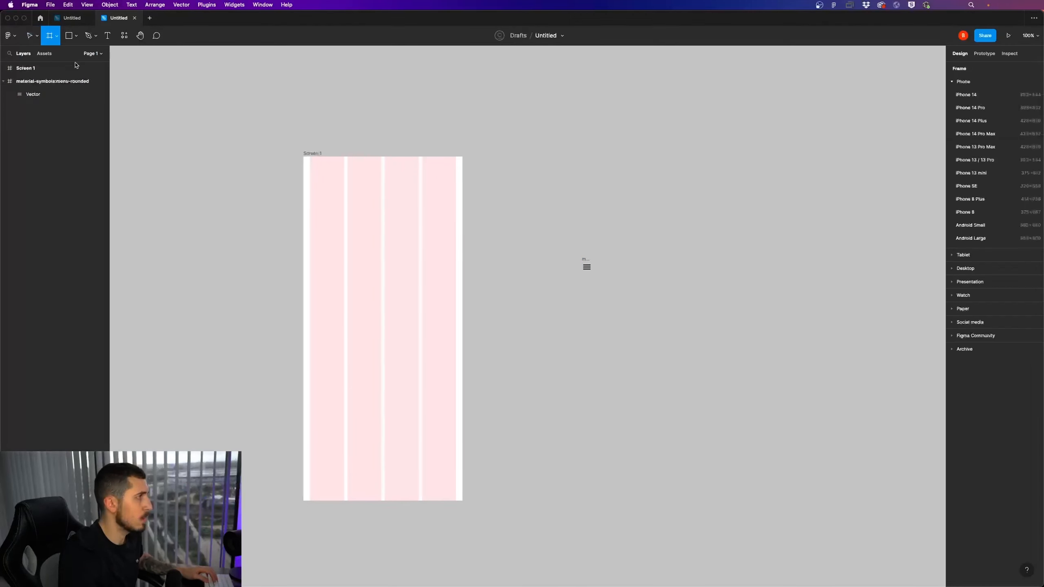
{"action": "left_click_drag", "start_coordinate": [552, 91], "coordinate": [905, 307]}
{"action": "left_click", "coordinate": [767, 336]}
{"action": "left_click_drag", "start_coordinate": [588, 267], "coordinate": [586, 134]}
{"action": "scroll", "coordinate": [680, 320], "scroll_direction": "right", "scroll_amount": 1}
{"action": "left_click_drag", "start_coordinate": [680, 321], "coordinate": [609, 324]}
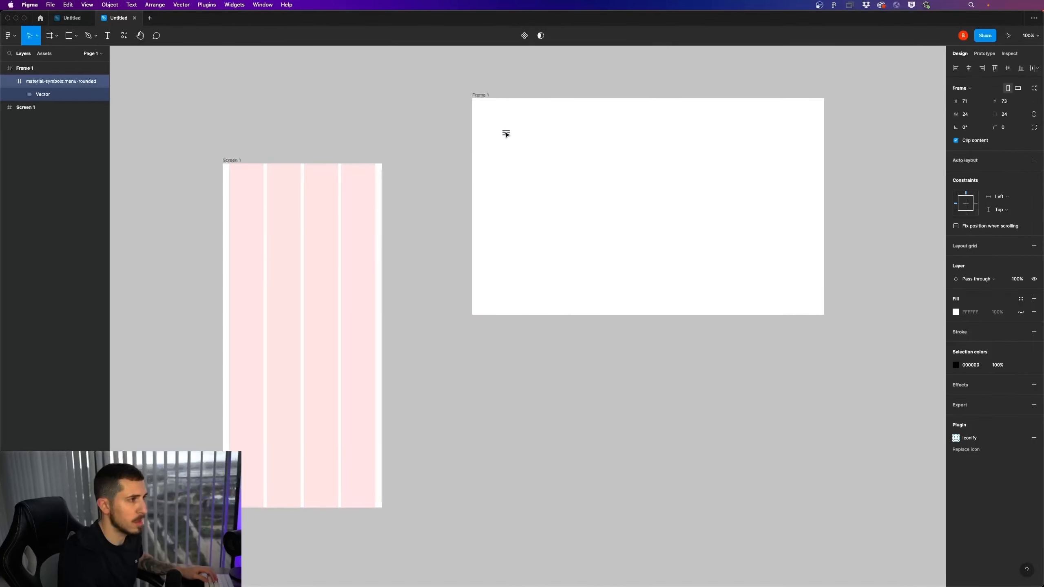
Rename the large landscape frame as "Design system" and enlarge it to about 1048 × 612
{"action": "left_click", "coordinate": [484, 96]}
{"action": "type", "text": "Design system"}
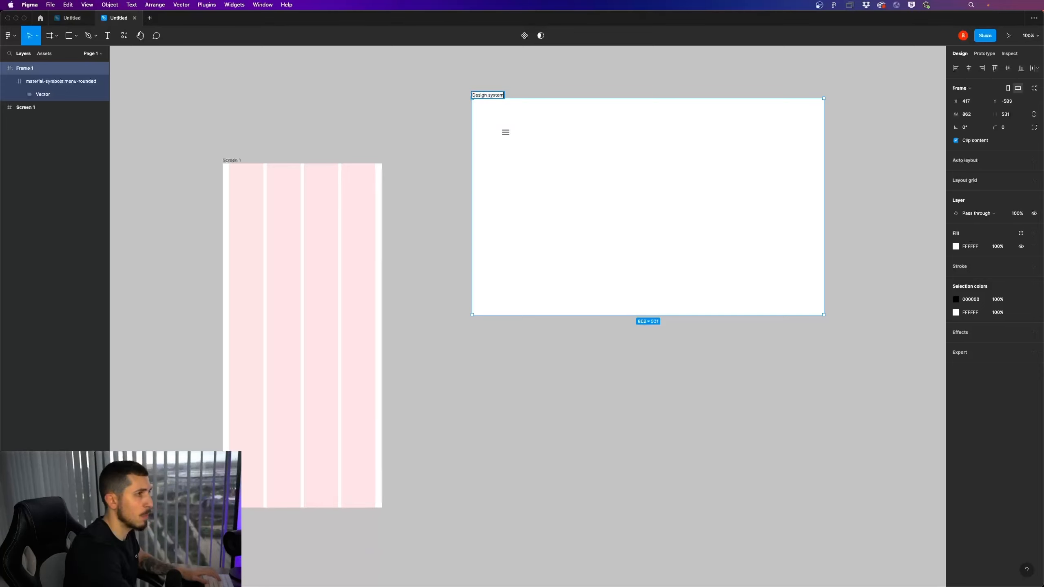
{"action": "key", "text": "Return"}
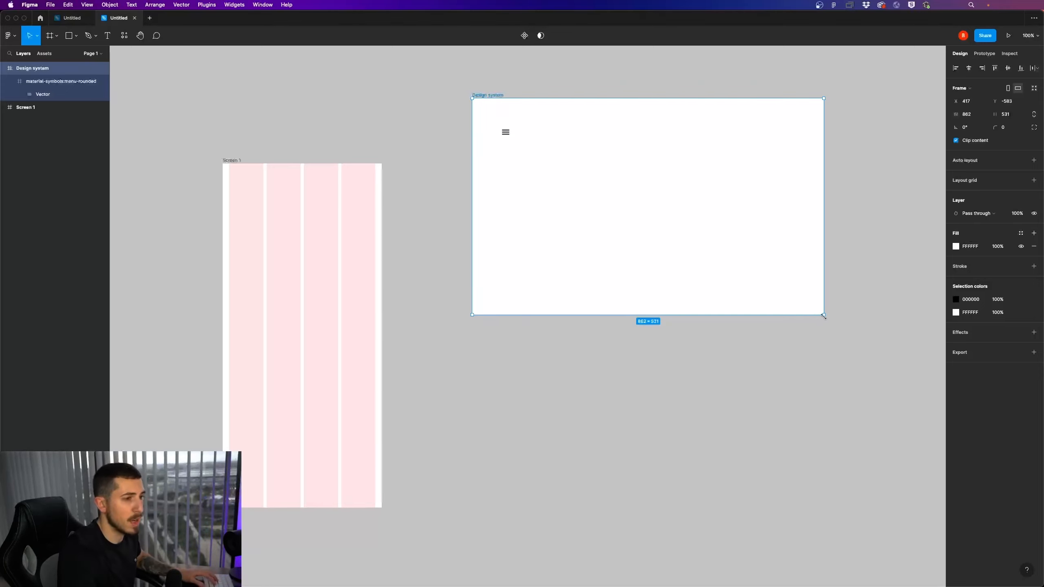
{"action": "left_click_drag", "start_coordinate": [823, 315], "coordinate": [900, 347]}
{"action": "left_click", "coordinate": [876, 404]}
Give the Design system frame a corner radius of 10 and move it farther right from Screen 1
{"action": "left_click", "coordinate": [485, 95]}
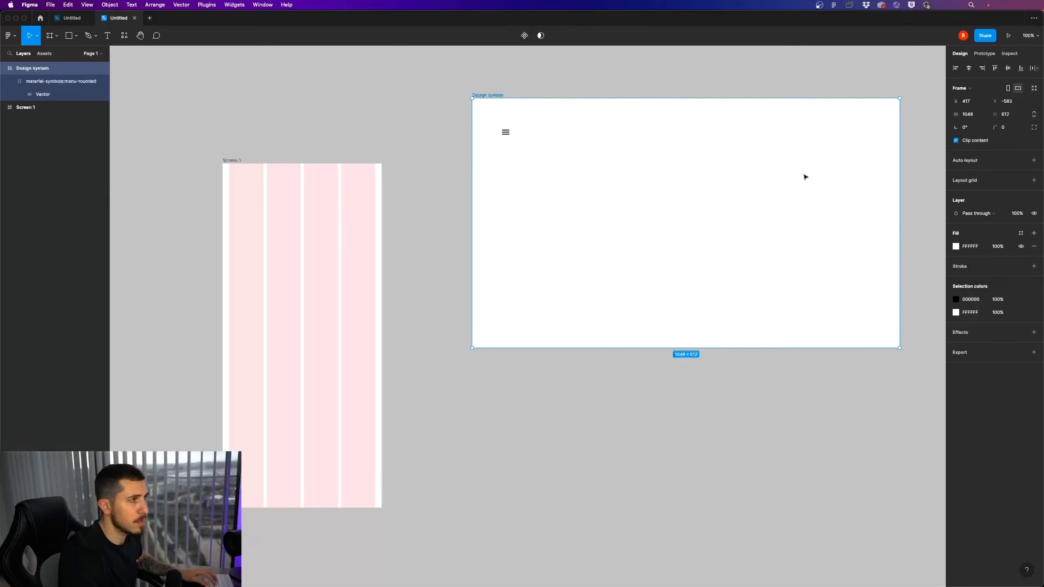
{"action": "left_click_drag", "start_coordinate": [994, 127], "coordinate": [999, 127]}
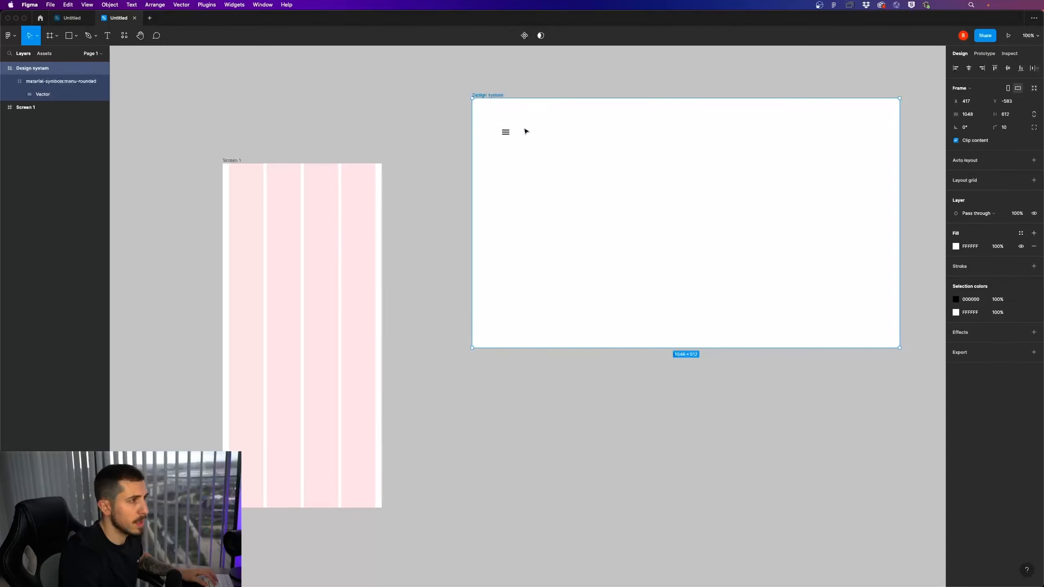
{"action": "left_click_drag", "start_coordinate": [531, 128], "coordinate": [610, 128]}
{"action": "left_click", "coordinate": [487, 128]}
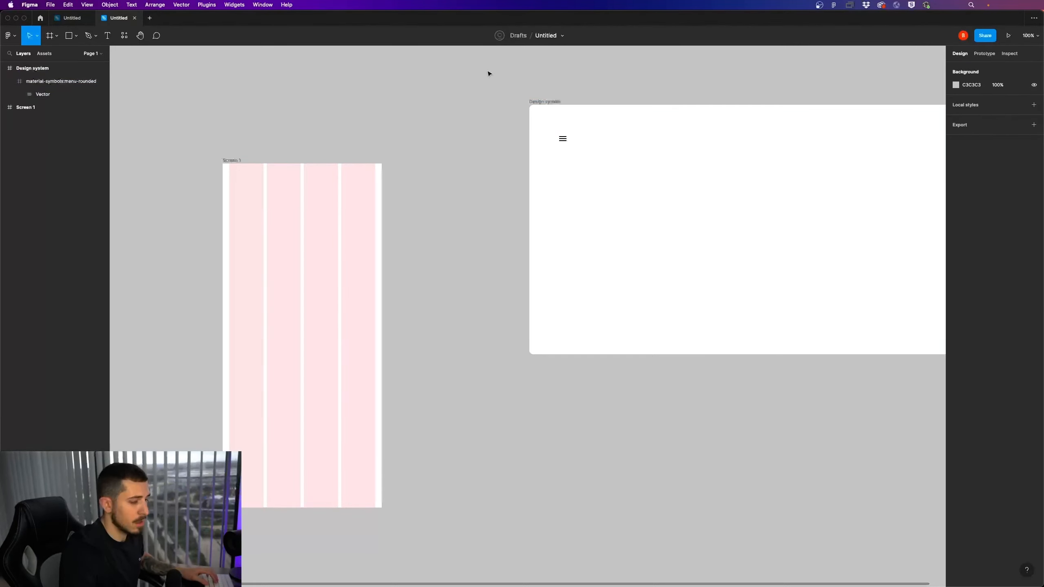
Rename the menu icon's layer as icons/menu and turn the icon into a component
{"action": "left_click", "coordinate": [565, 141]}
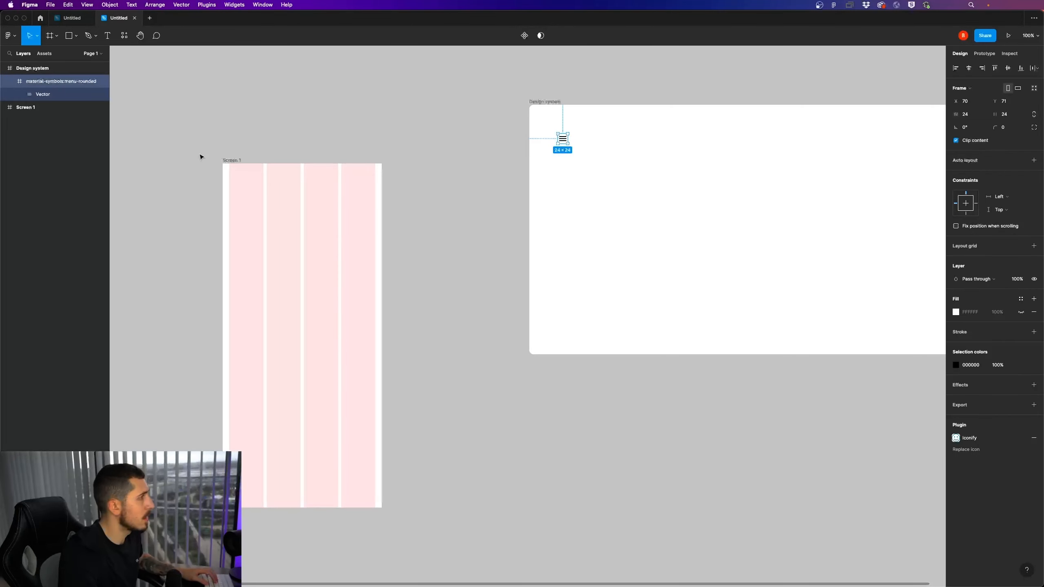
{"action": "double_click", "coordinate": [41, 81]}
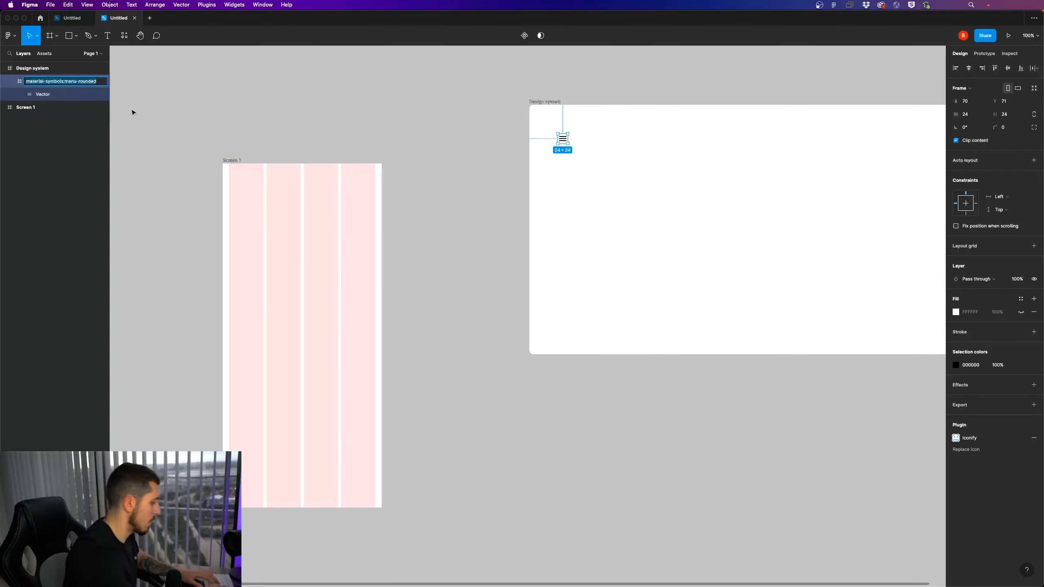
{"action": "type", "text": "icons/menu"}
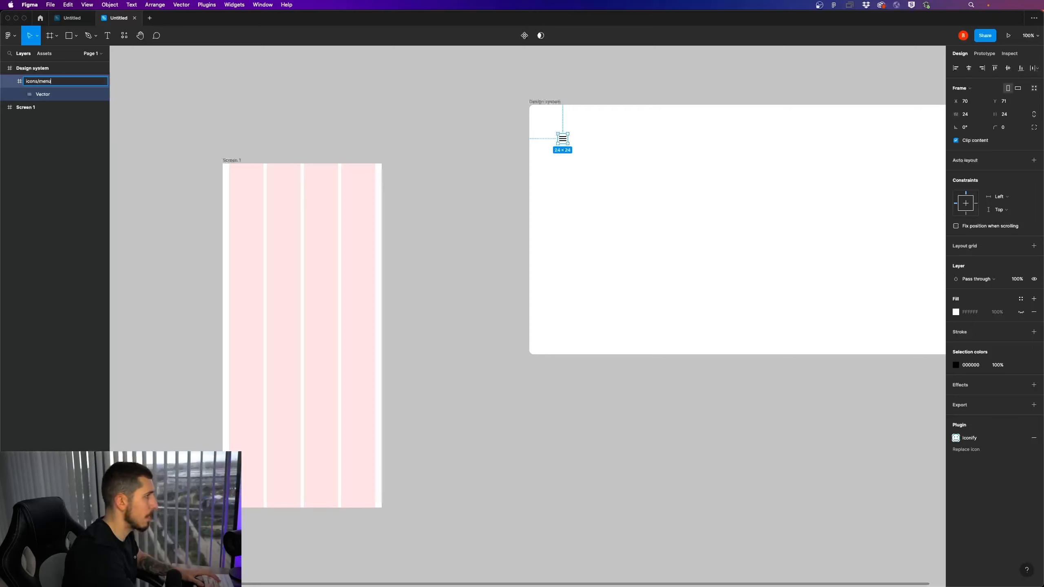
{"action": "key", "text": "Return"}
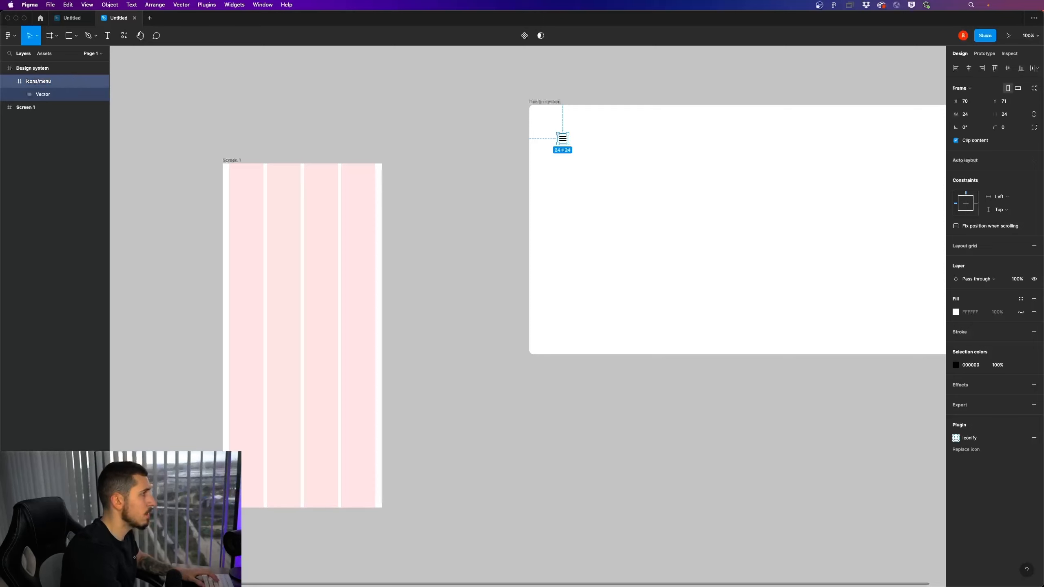
{"action": "right_click", "coordinate": [563, 142]}
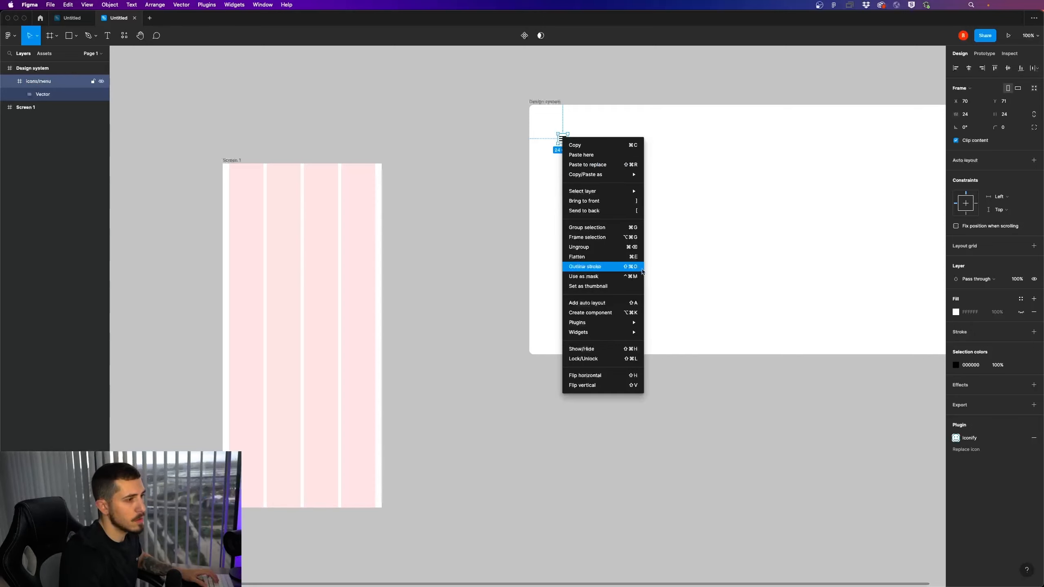
{"action": "left_click", "coordinate": [617, 313]}
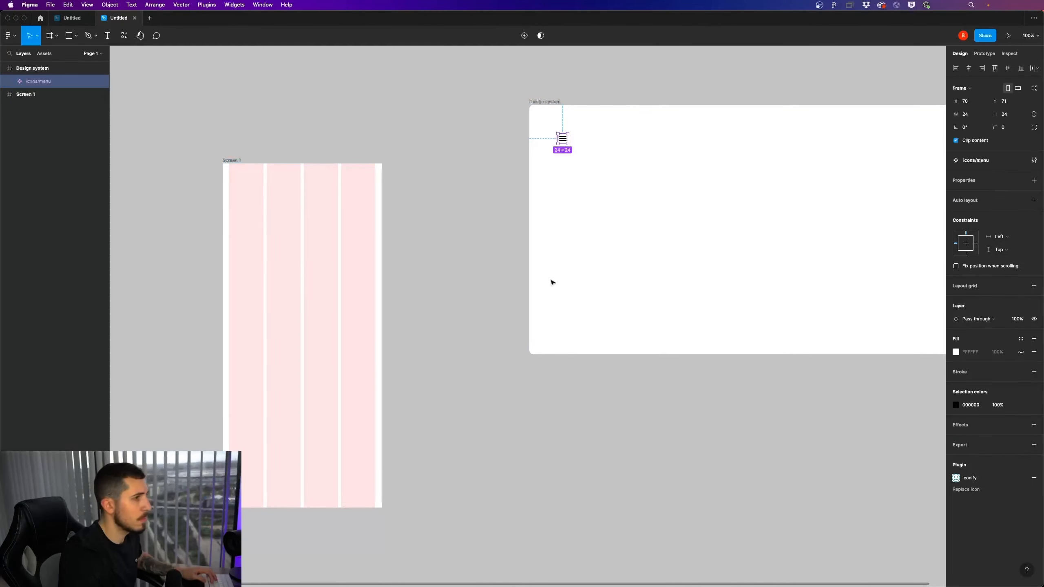
Open the Iconify plugin for the Design system frame and search its icons for "profile"
{"action": "scroll", "coordinate": [552, 283], "scroll_direction": "right", "scroll_amount": 5}
{"action": "left_click", "coordinate": [529, 160]}
{"action": "right_click", "coordinate": [530, 158]}
{"action": "mouse_move", "coordinate": [592, 351]}
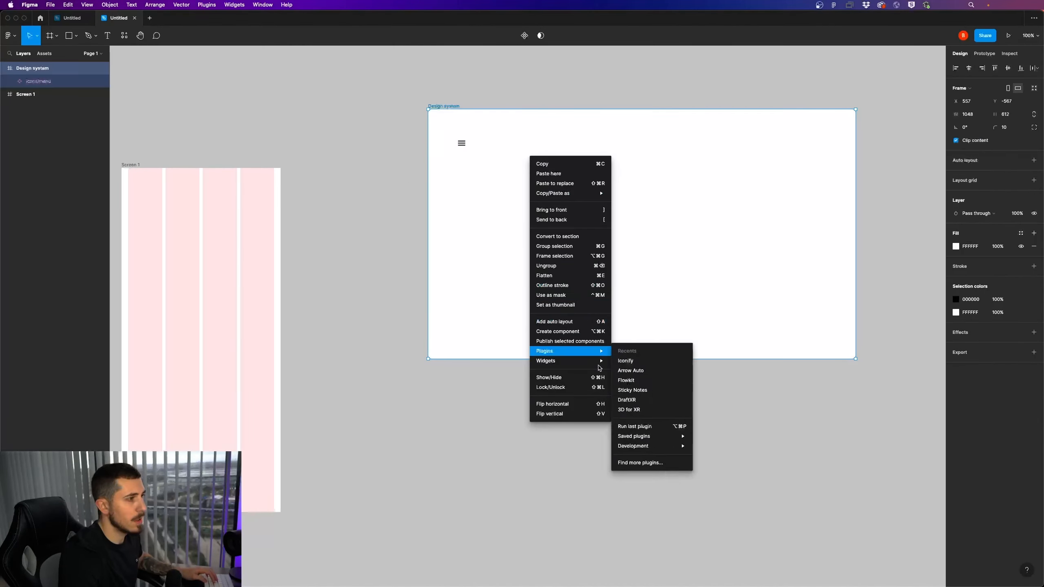
{"action": "left_click", "coordinate": [625, 361]}
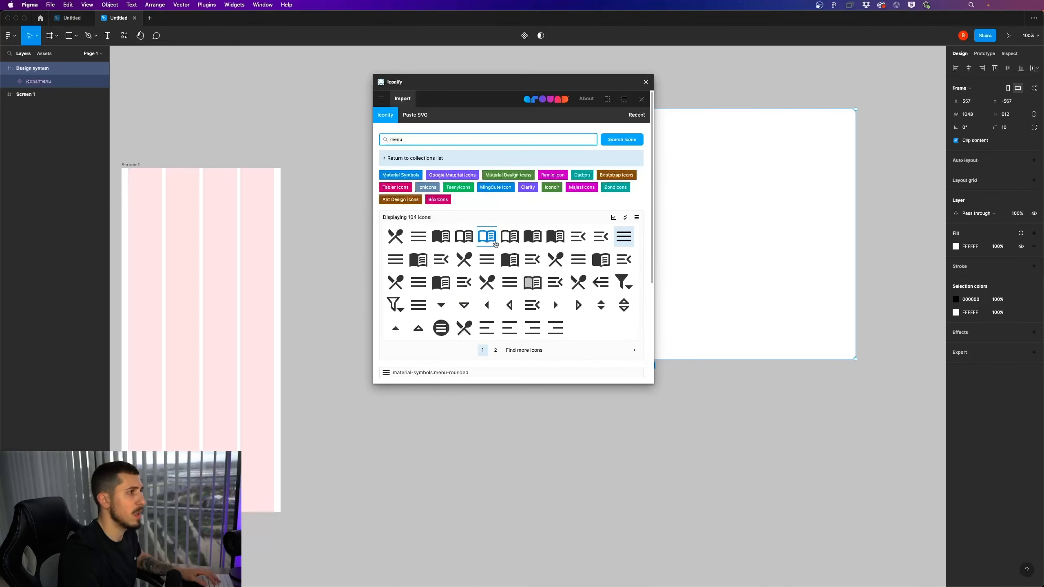
{"action": "type", "text": "rch"}
{"action": "key", "text": "super+a"}
{"action": "type", "text": "profile"}
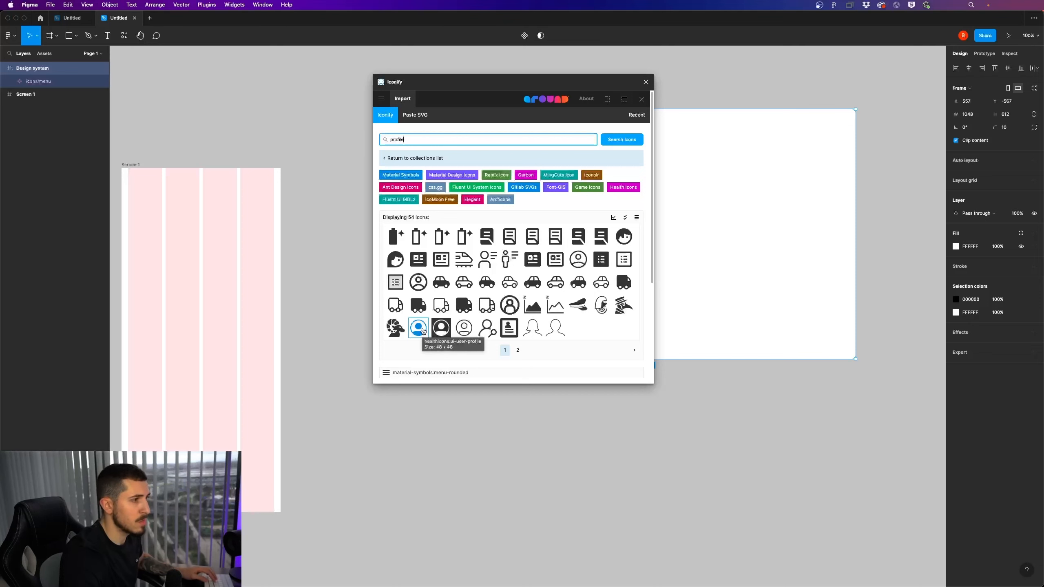
Import the iconoir:profile-circled icon into the Design system frame and close the plugin
{"action": "left_click", "coordinate": [578, 259]}
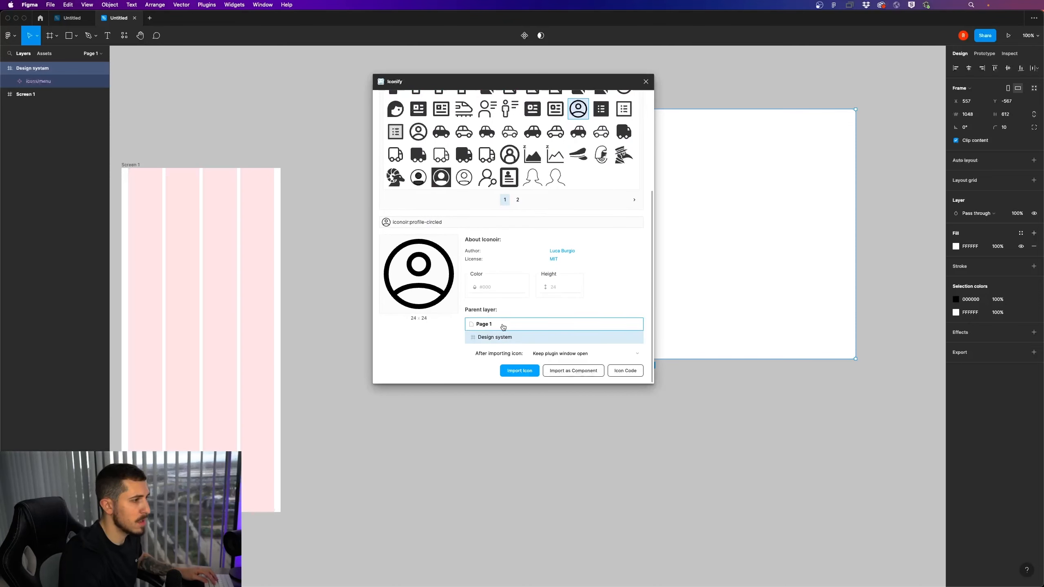
{"action": "left_click", "coordinate": [520, 371]}
{"action": "left_click", "coordinate": [645, 82]}
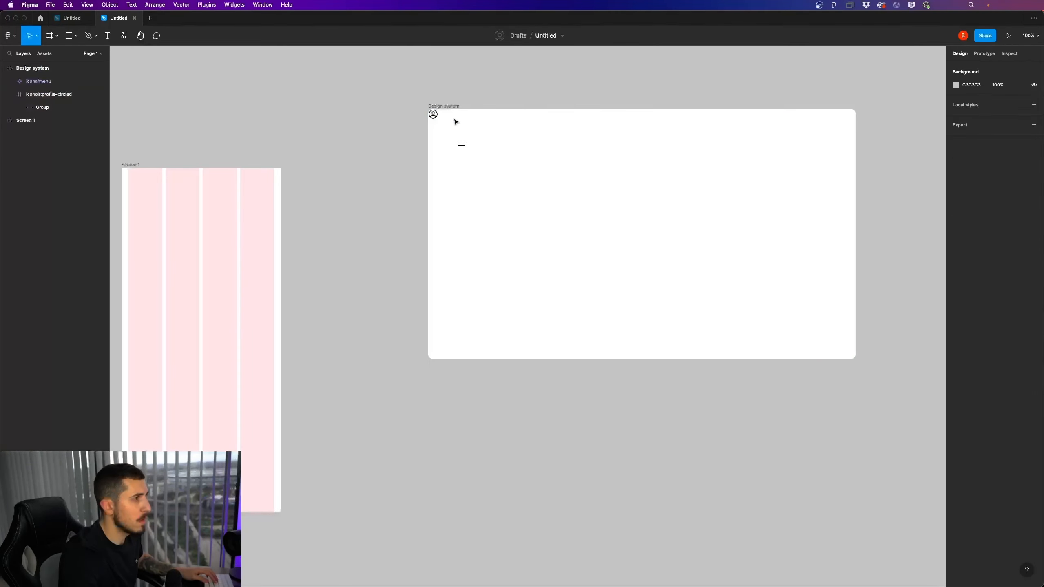
Place the profile icon to the right of the menu icon, aligned on the same row
{"action": "left_click_drag", "start_coordinate": [433, 114], "coordinate": [490, 147]}
{"action": "scroll", "coordinate": [469, 142], "scroll_direction": "up", "scroll_amount": 5}
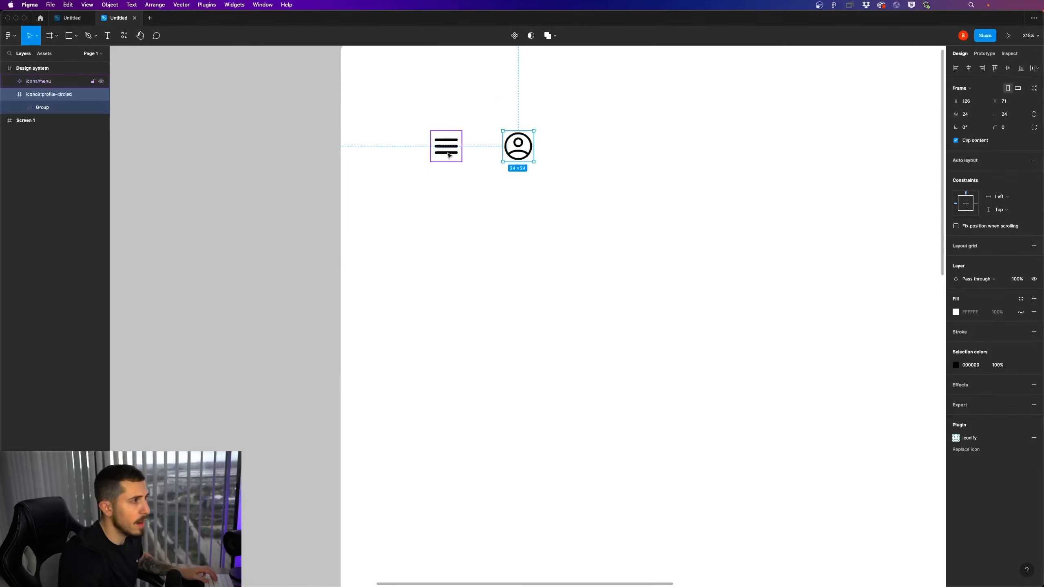
{"action": "left_click", "coordinate": [455, 152]}
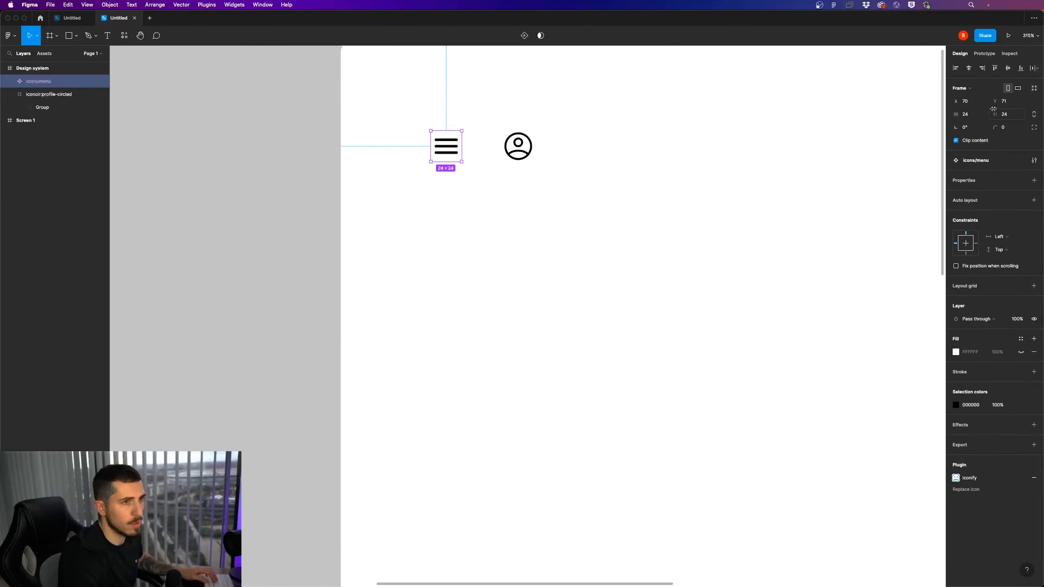
{"action": "left_click_drag", "start_coordinate": [520, 152], "coordinate": [462, 166]}
{"action": "left_click", "coordinate": [597, 156]}
{"action": "scroll", "coordinate": [509, 146], "scroll_direction": "down", "scroll_amount": 3}
{"action": "left_click", "coordinate": [565, 169]}
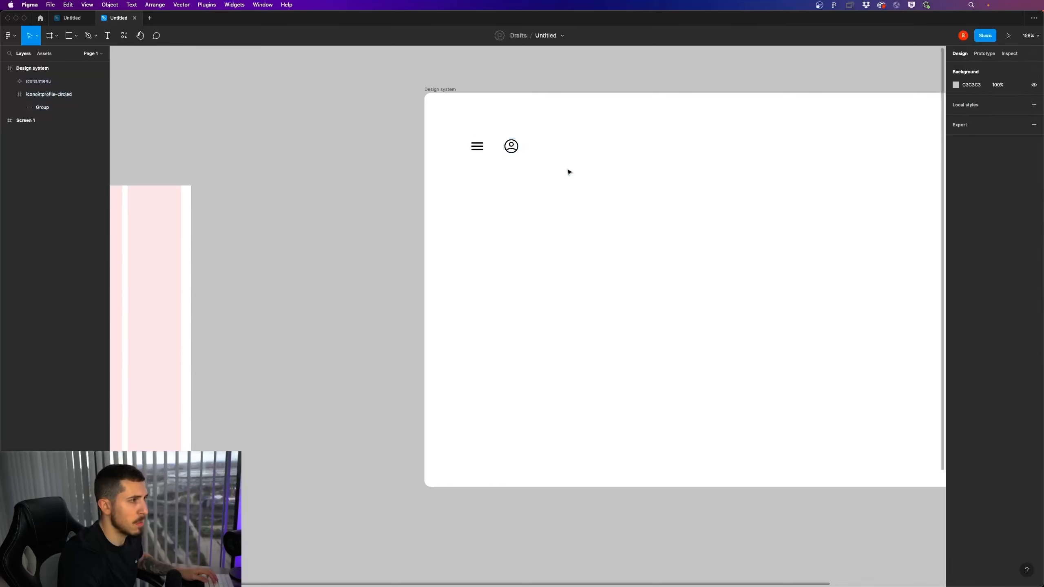
Rename the profile icon's layer as icons/profile and turn the icon into a component
{"action": "left_click", "coordinate": [511, 146]}
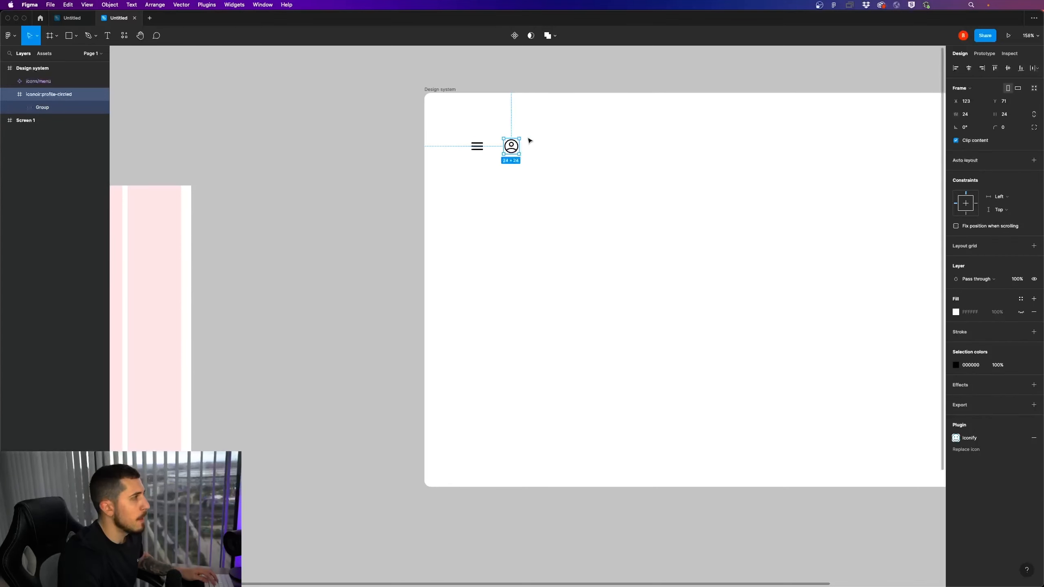
{"action": "double_click", "coordinate": [50, 99]}
{"action": "type", "text": "icons/"}
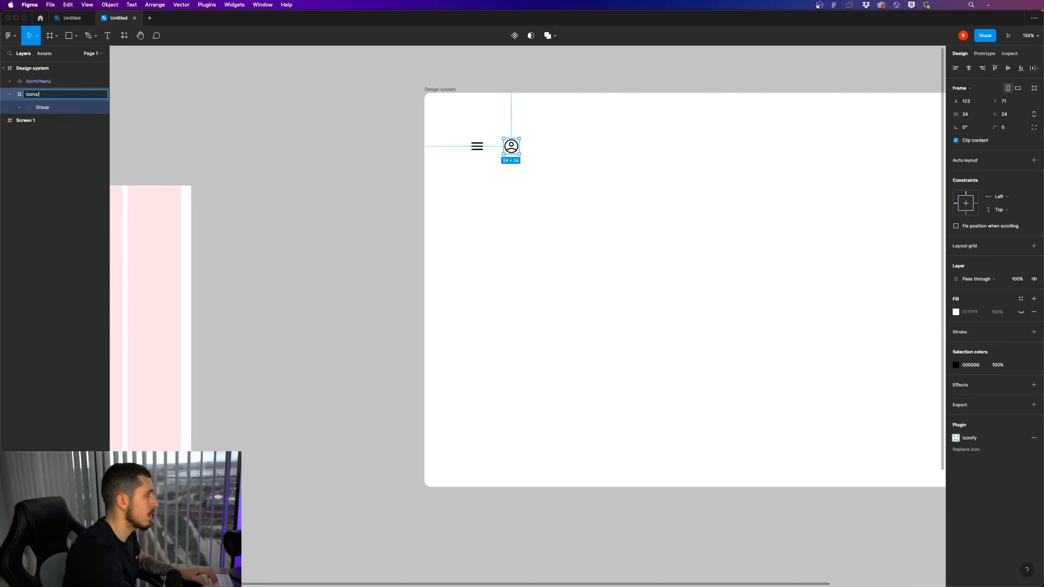
{"action": "type", "text": "profile"}
{"action": "key", "text": "Return"}
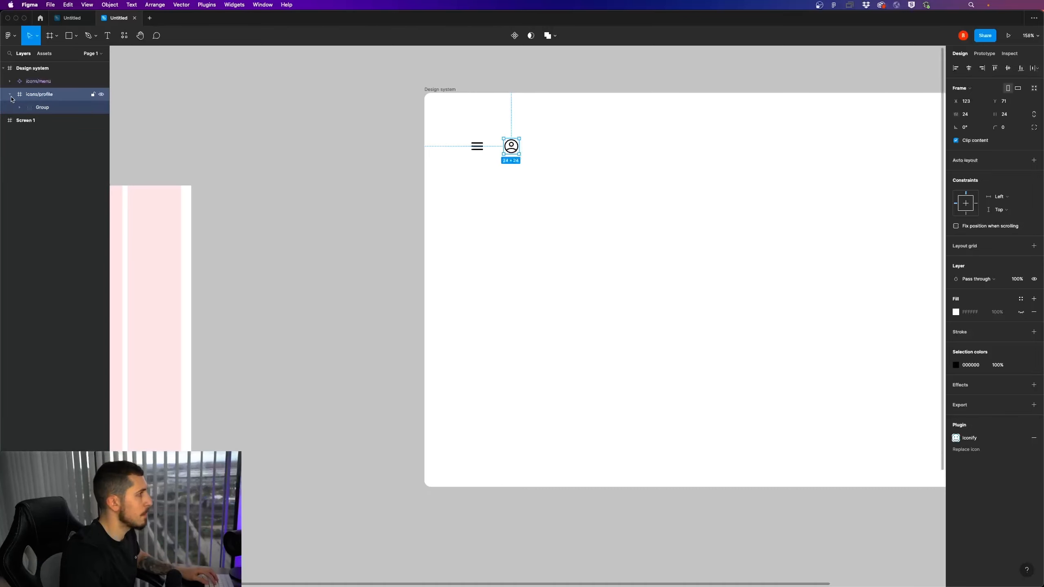
{"action": "left_click", "coordinate": [10, 95]}
{"action": "right_click", "coordinate": [509, 145]}
{"action": "mouse_move", "coordinate": [554, 341]}
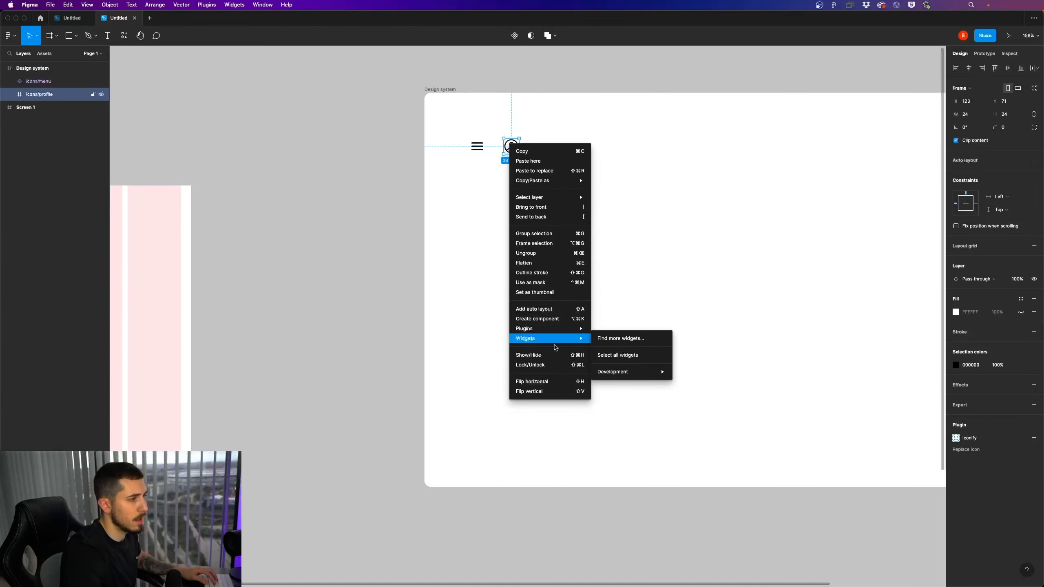
{"action": "left_click", "coordinate": [576, 320]}
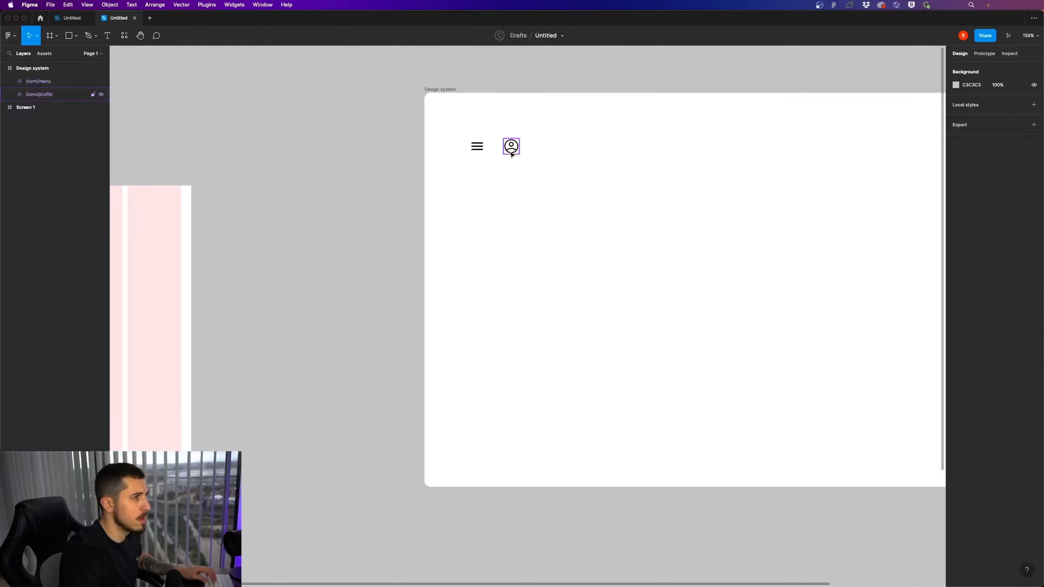
Move the profile icon closer to the menu icon and place an instance of the icons/menu component below them
{"action": "left_click_drag", "start_coordinate": [511, 147], "coordinate": [531, 213]}
{"action": "left_click", "coordinate": [452, 154]}
{"action": "left_click", "coordinate": [484, 153]}
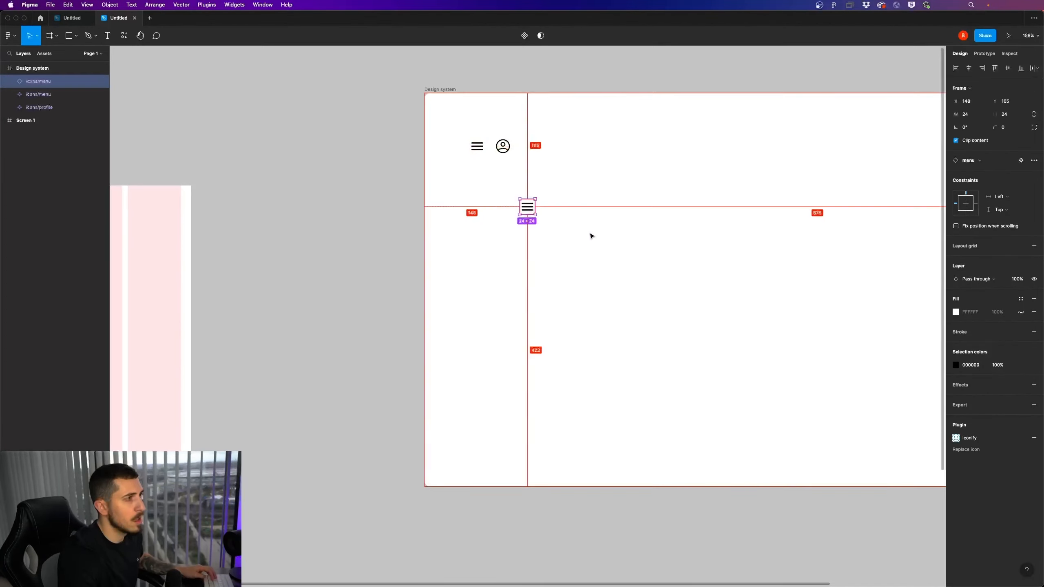
Try swapping the menu instance to the profile component, and undo both the swap and the instance's placement
{"action": "left_click", "coordinate": [974, 164]}
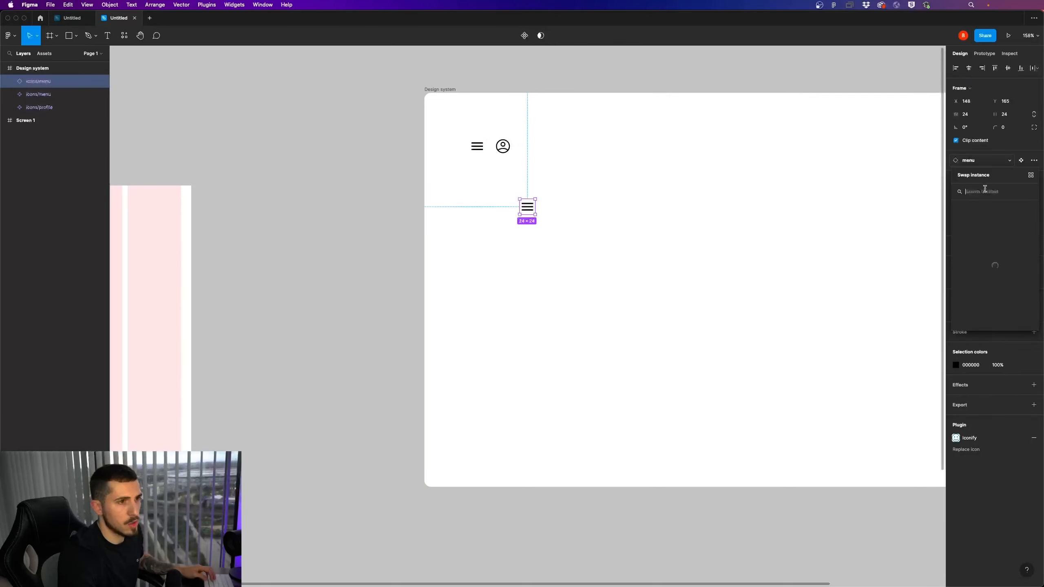
{"action": "left_click", "coordinate": [995, 248]}
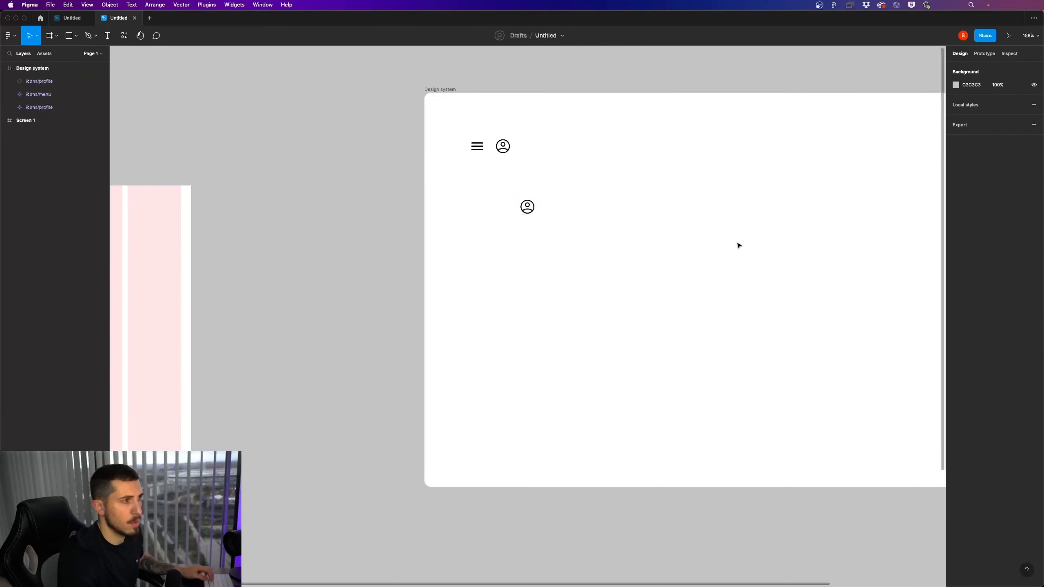
{"action": "key", "text": "super+z"}
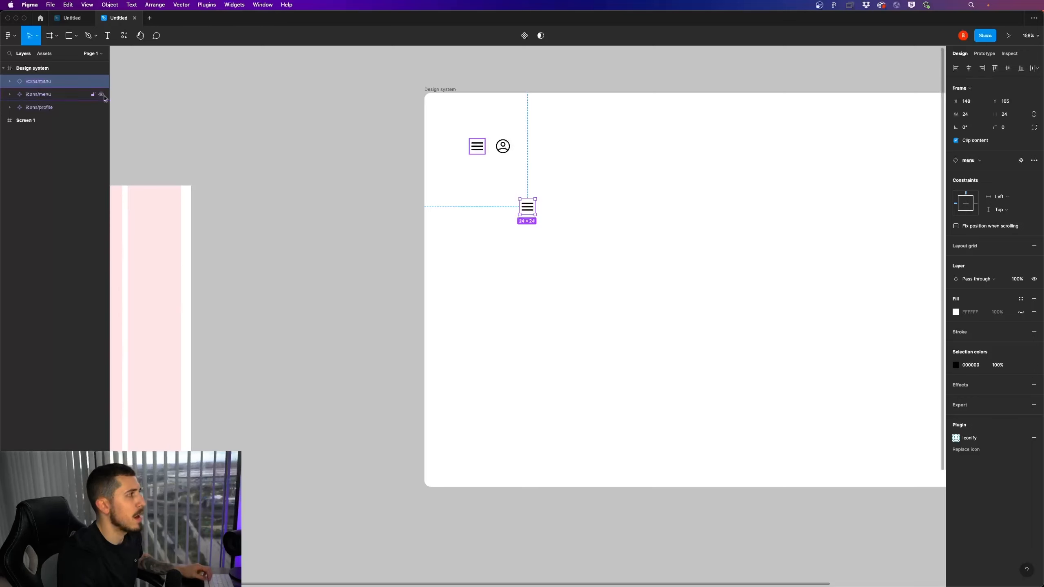
{"action": "left_click", "coordinate": [519, 194]}
{"action": "key", "text": "super+z"}
{"action": "key", "text": "super+z"}
{"action": "left_click", "coordinate": [534, 201]}
Place an enlarged instance of the menu component near the upper-left corner of Screen 1, inside the first grid column
{"action": "scroll", "coordinate": [497, 205], "scroll_direction": "down", "scroll_amount": 5}
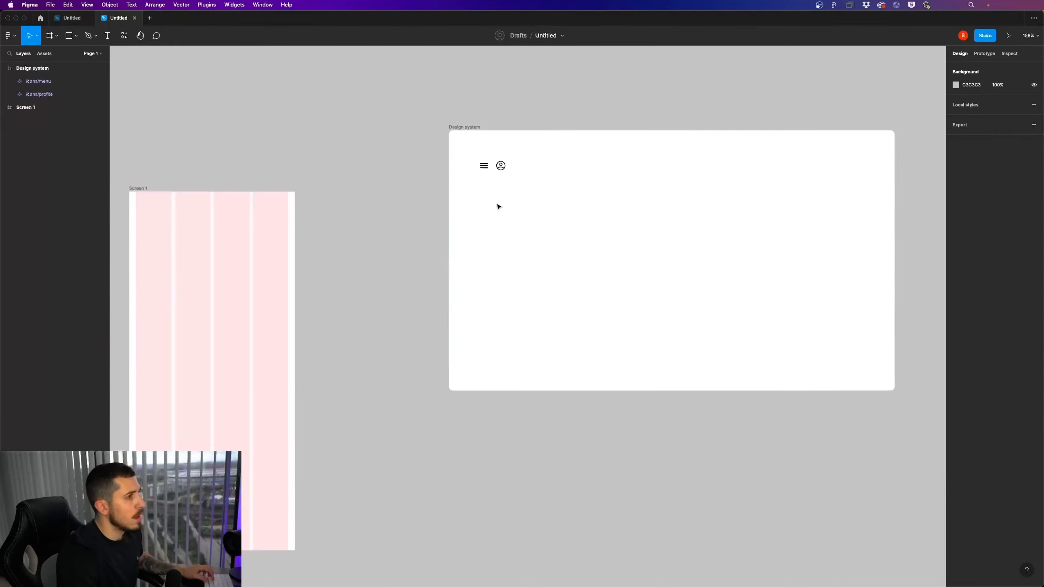
{"action": "scroll", "coordinate": [543, 194], "scroll_direction": "left", "scroll_amount": 5}
{"action": "left_click_drag", "start_coordinate": [633, 170], "coordinate": [301, 229]}
{"action": "left_click", "coordinate": [358, 232]}
{"action": "left_click", "coordinate": [348, 238]}
{"action": "left_click", "coordinate": [328, 234]}
Add the text "Dating" to Screen 1, to the right of the menu icon
{"action": "key", "text": "t"}
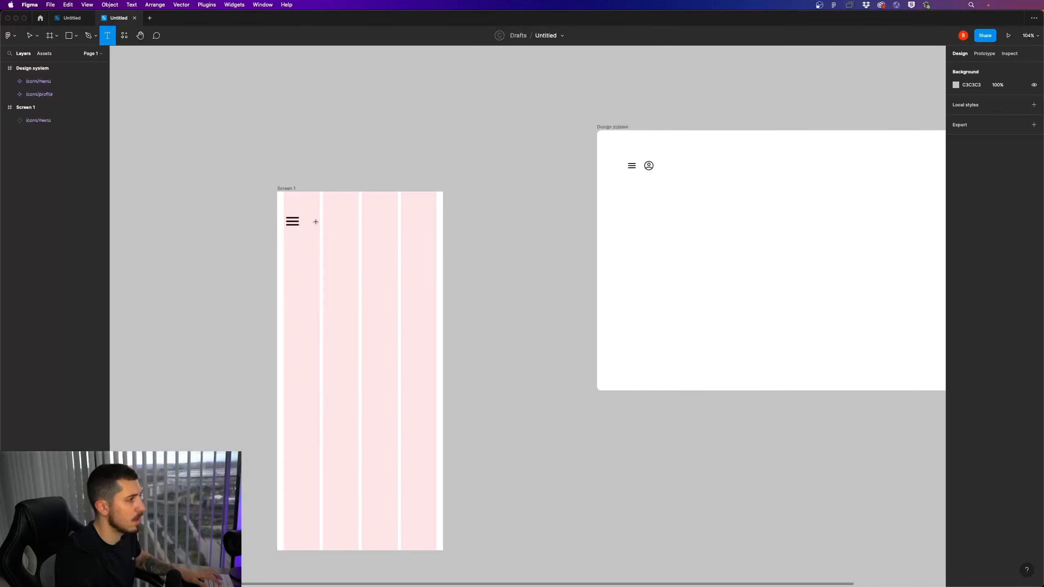
{"action": "left_click", "coordinate": [315, 223]}
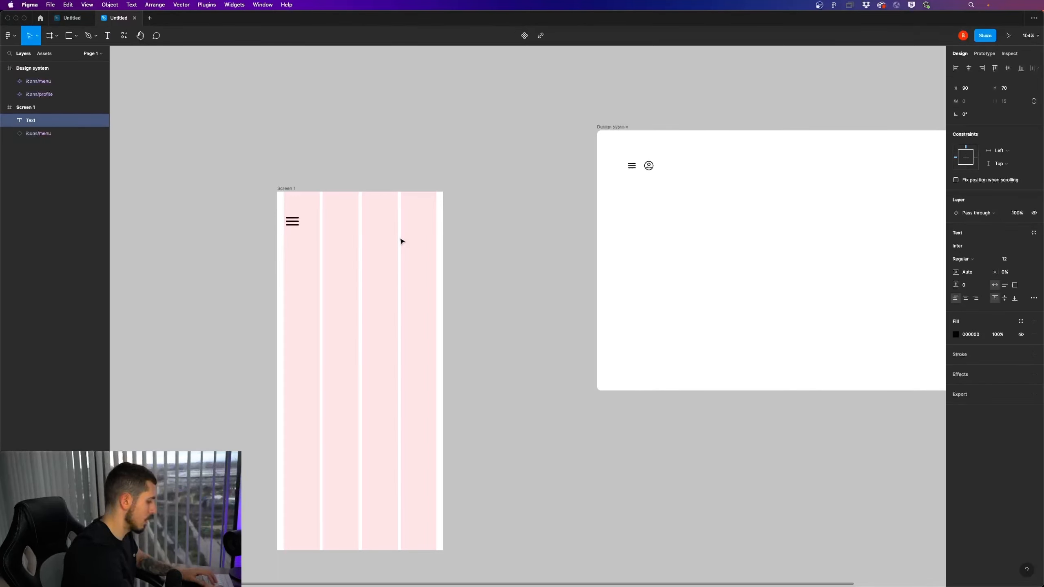
{"action": "type", "text": "Dating"}
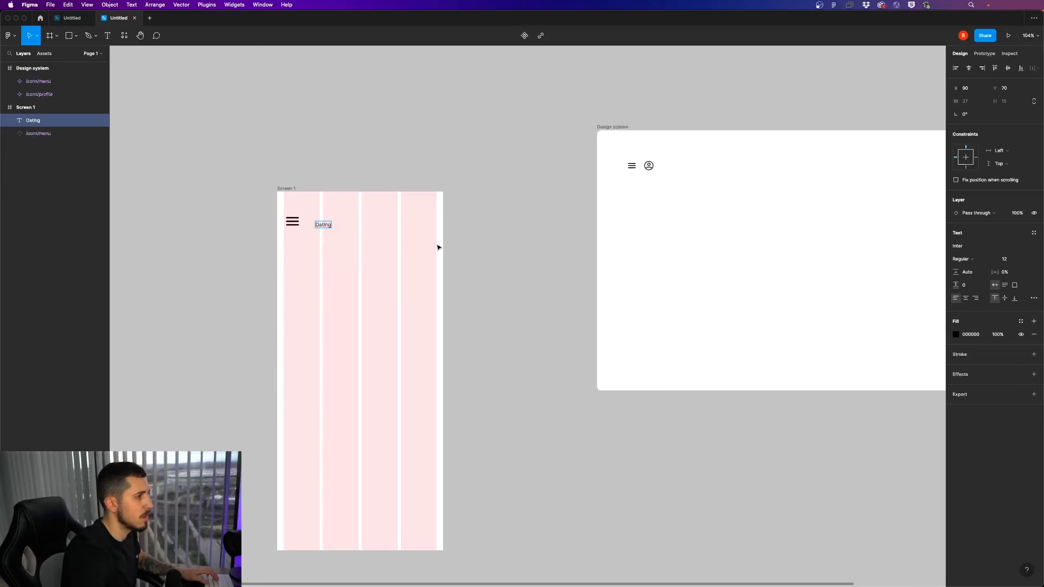
{"action": "key", "text": "Escape"}
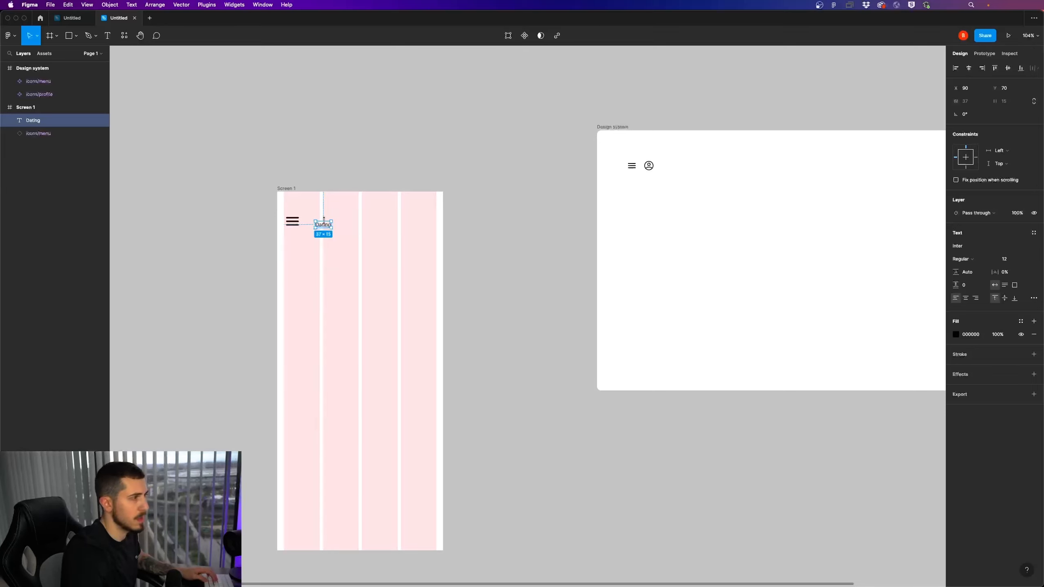
Set the Dating text to Bold with a font size of 24
{"action": "left_click", "coordinate": [981, 260]}
{"action": "left_click", "coordinate": [971, 291]}
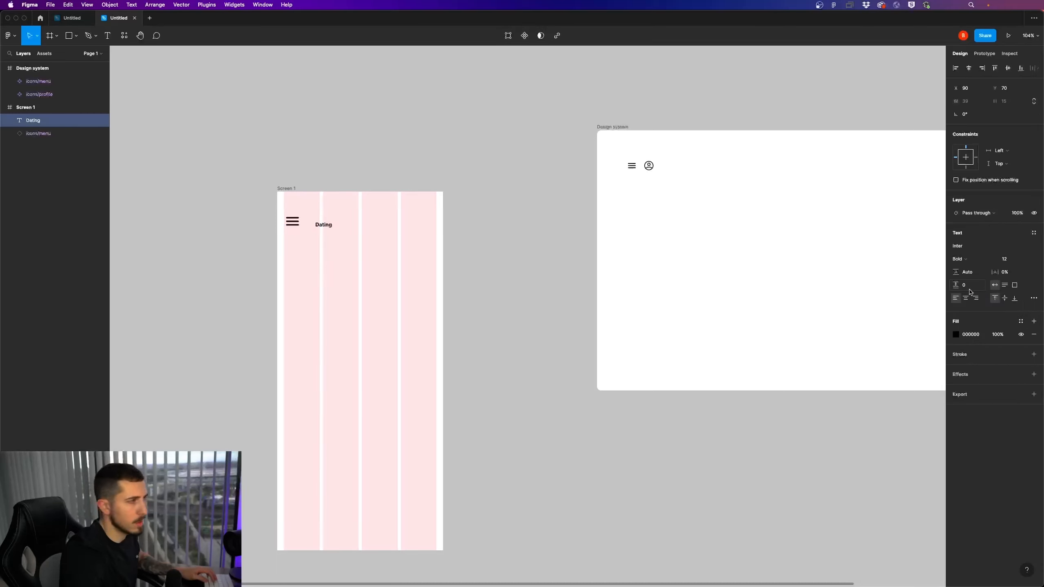
{"action": "left_click", "coordinate": [1009, 260]}
{"action": "type", "text": "24"}
{"action": "key", "text": "Return"}
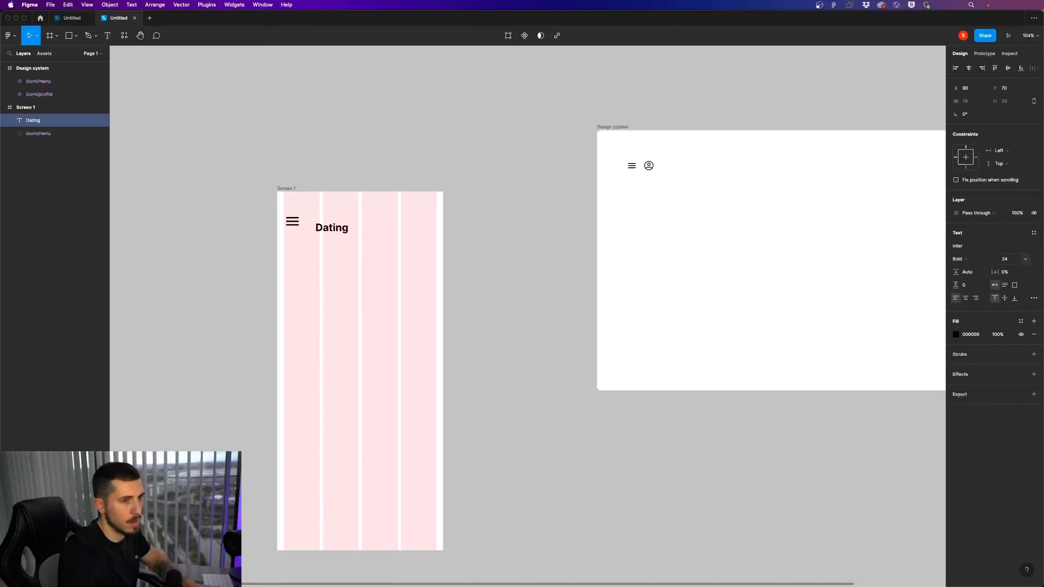
Move the Dating text closer to the menu icon and align both vertically in the header
{"action": "left_click_drag", "start_coordinate": [334, 231], "coordinate": [296, 225]}
{"action": "left_click", "coordinate": [357, 233]}
{"action": "left_click", "coordinate": [299, 225]}
{"action": "left_click", "coordinate": [307, 241]}
{"action": "left_click", "coordinate": [341, 251]}
{"action": "scroll", "coordinate": [380, 228], "scroll_direction": "down", "scroll_amount": 3}
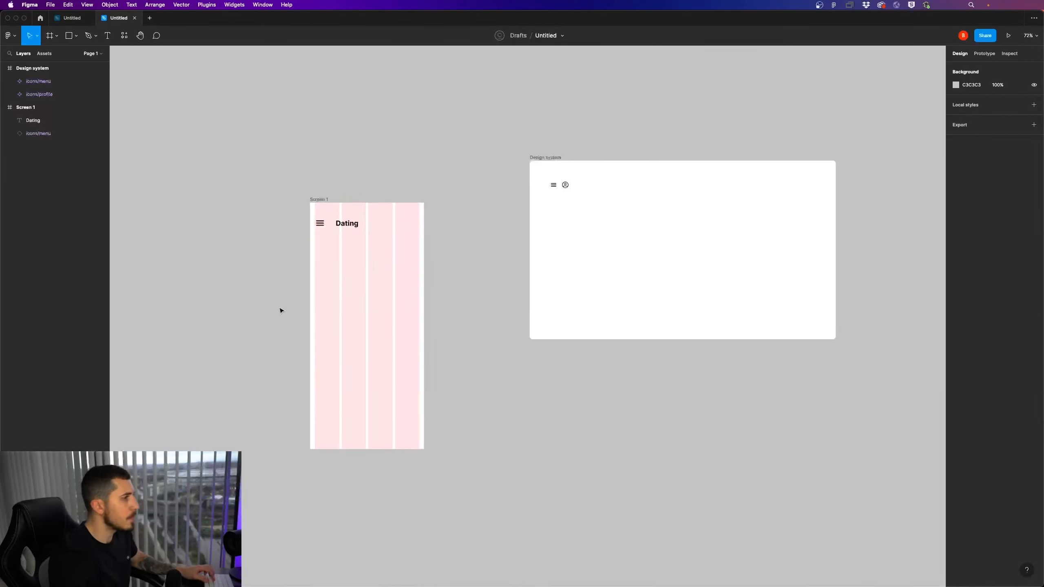
Centre the Dating text horizontally in Screen 1, level with the menu icon
{"action": "scroll", "coordinate": [288, 307], "scroll_direction": "up", "scroll_amount": 3}
{"action": "left_click", "coordinate": [417, 187]}
{"action": "left_click_drag", "start_coordinate": [417, 188], "coordinate": [420, 189]}
Move the profile icon component from the design system into Screen 1's header, ending at the last grid column's outer edge
{"action": "left_click", "coordinate": [546, 203]}
{"action": "left_click_drag", "start_coordinate": [697, 130], "coordinate": [480, 186]}
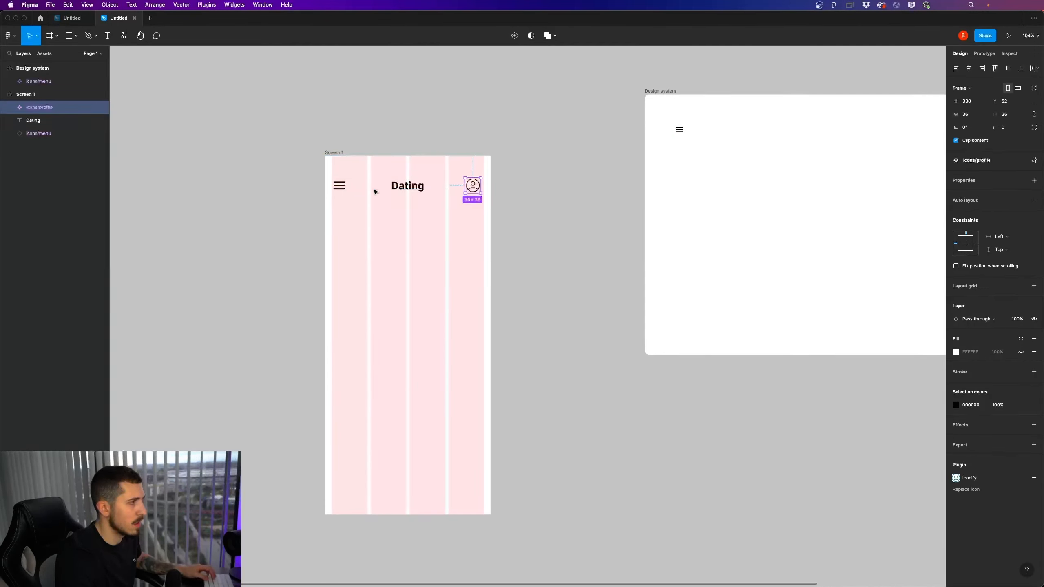
{"action": "left_click", "coordinate": [341, 188]}
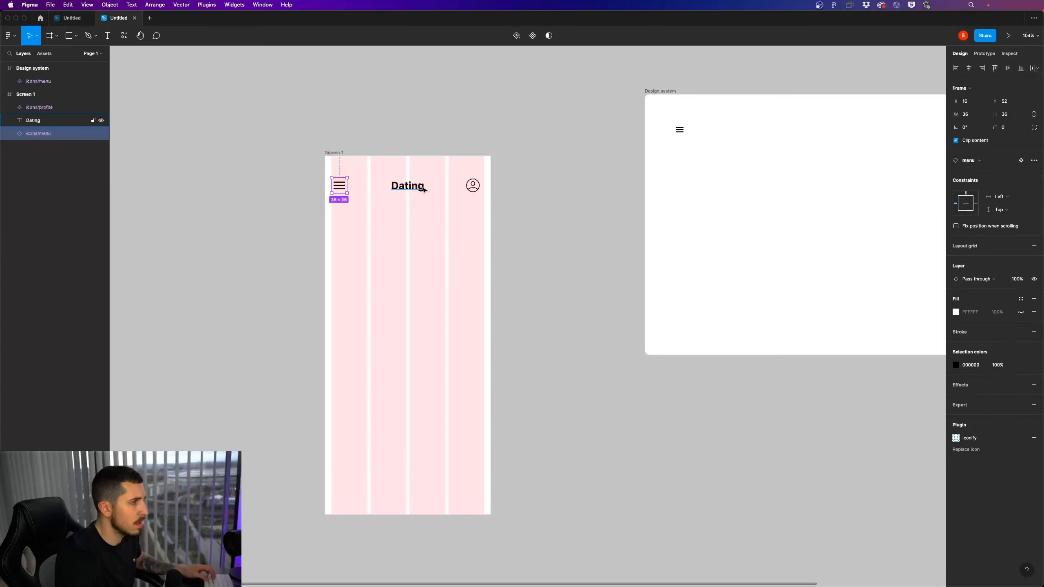
{"action": "left_click_drag", "start_coordinate": [469, 194], "coordinate": [480, 190]}
{"action": "left_click", "coordinate": [421, 187]}
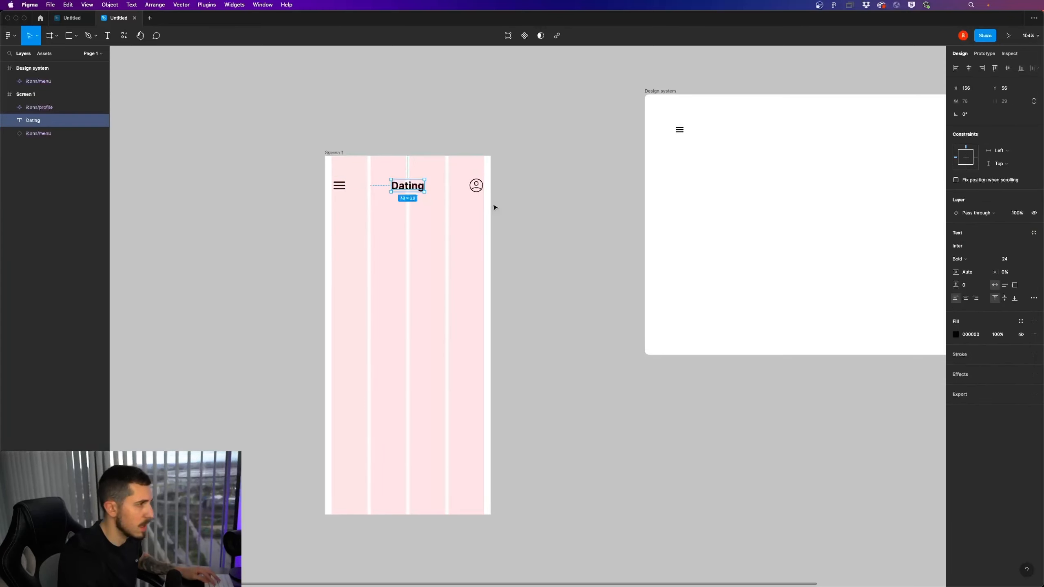
Group the menu icon, Dating text and profile icon, and convert the group to an auto layout frame
{"action": "key", "text": "super+a"}
{"action": "key", "text": "super+alt+g"}
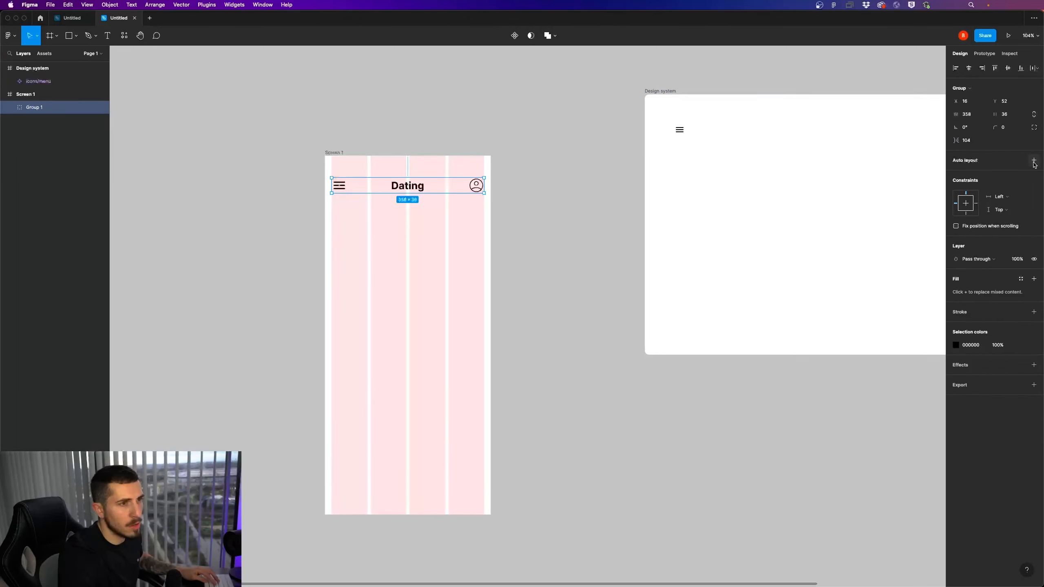
{"action": "key", "text": "shift+a"}
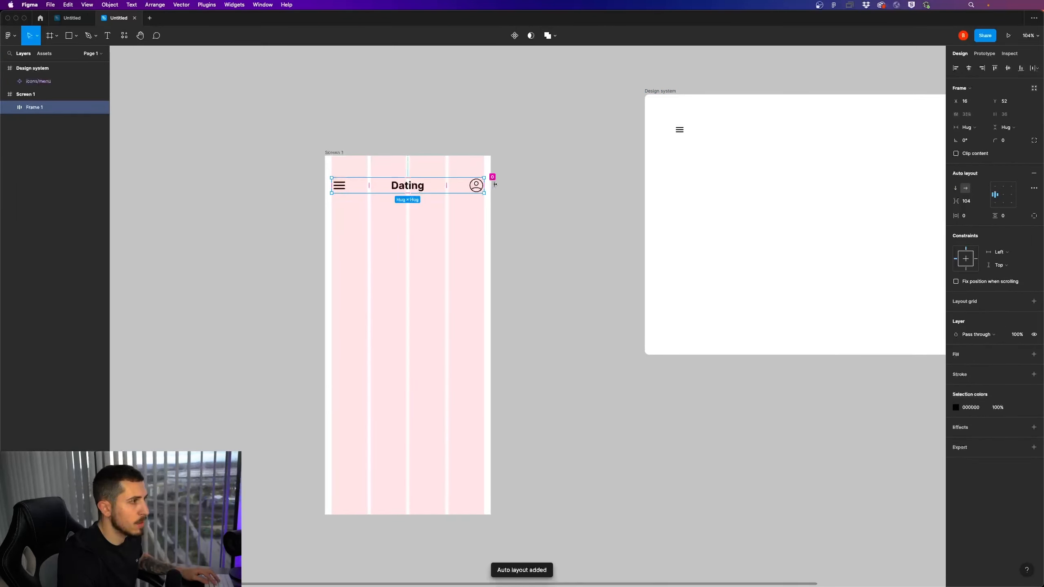
Set the header frame's horizontal and vertical padding to 16 and move it flush with Screen 1's left edge
{"action": "left_click", "coordinate": [967, 216]}
{"action": "type", "text": "1"}
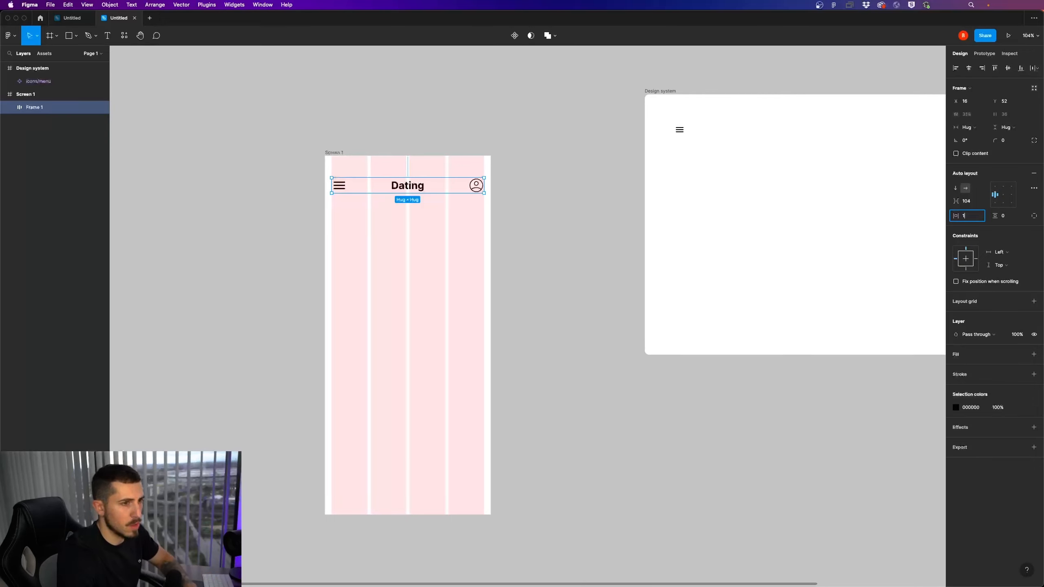
{"action": "key", "text": "Return"}
{"action": "key", "text": "6"}
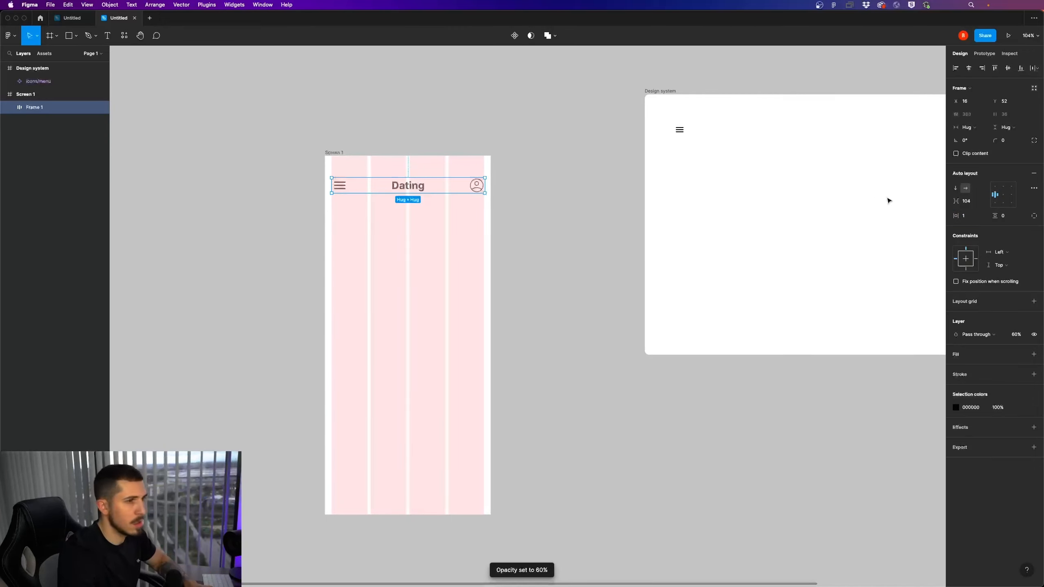
{"action": "left_click", "coordinate": [969, 215]}
{"action": "type", "text": "6"}
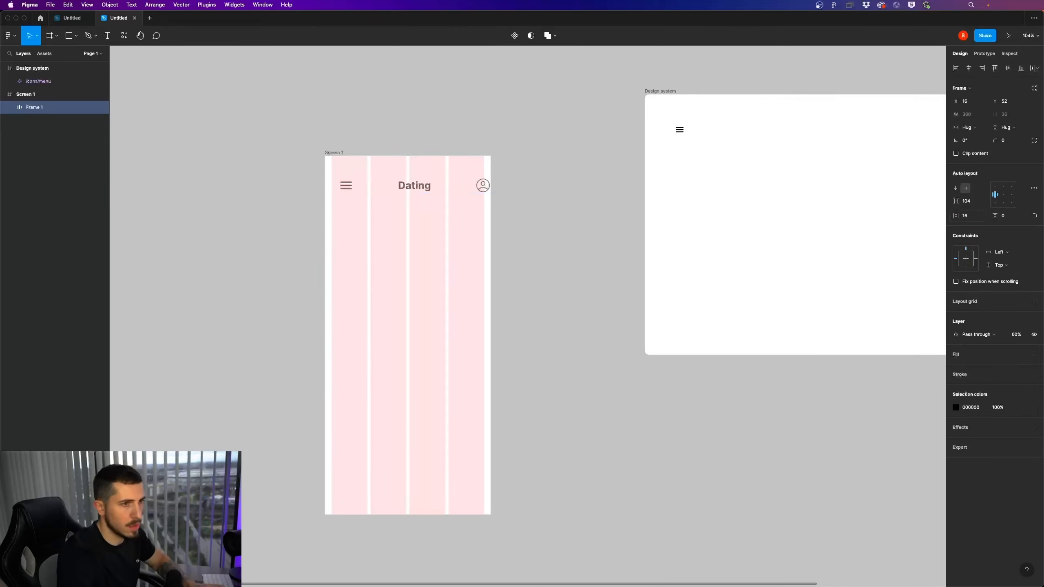
{"action": "key", "text": "Return"}
{"action": "type", "text": "1"}
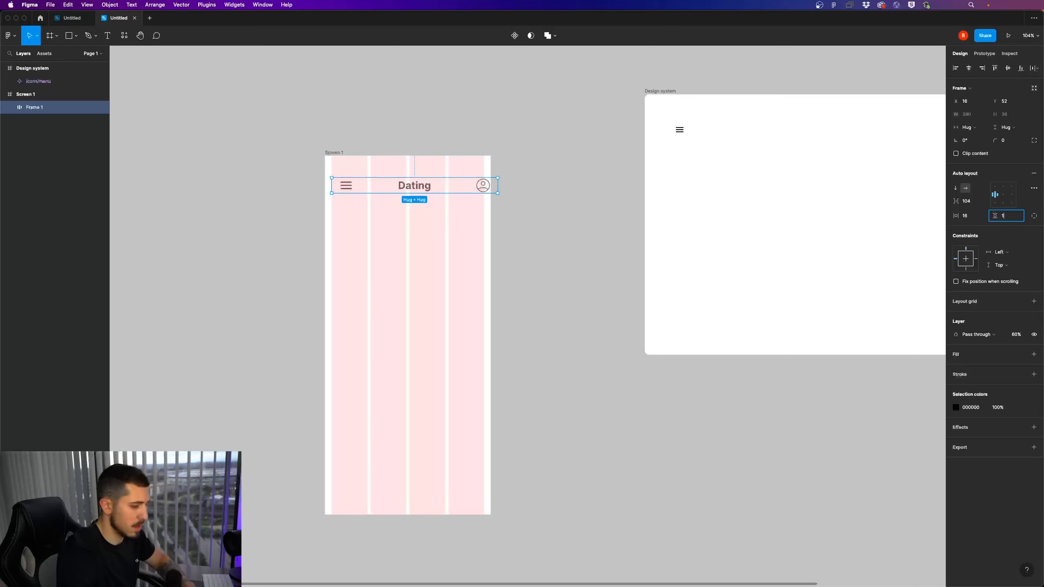
{"action": "type", "text": "6"}
{"action": "key", "text": "Return"}
{"action": "left_click_drag", "start_coordinate": [461, 192], "coordinate": [454, 193]}
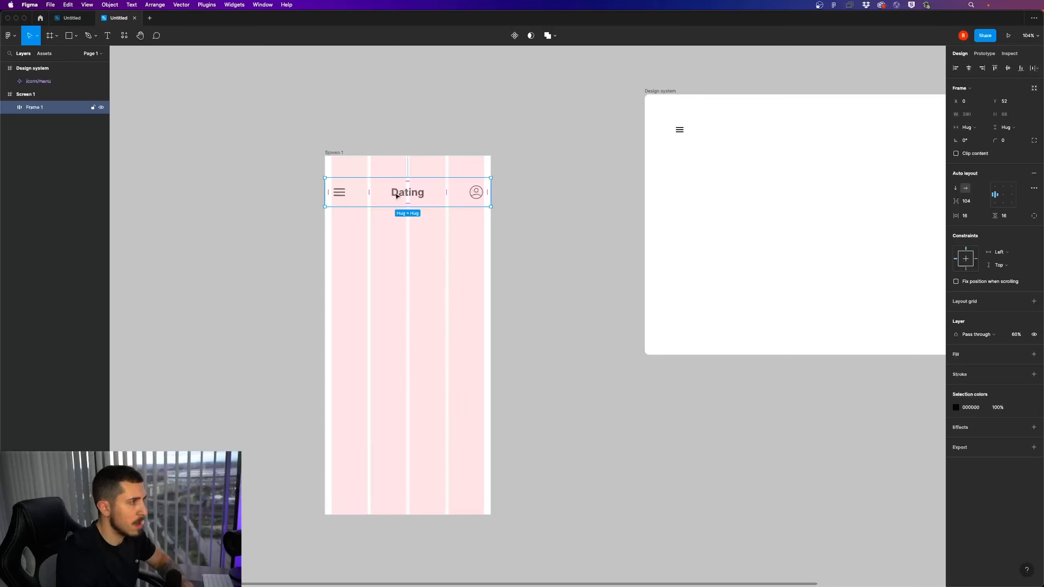
Set the header frame's item spacing to 0 and its spacing mode to Space between
{"action": "left_click", "coordinate": [957, 201]}
{"action": "type", "text": "0"}
{"action": "key", "text": "Return"}
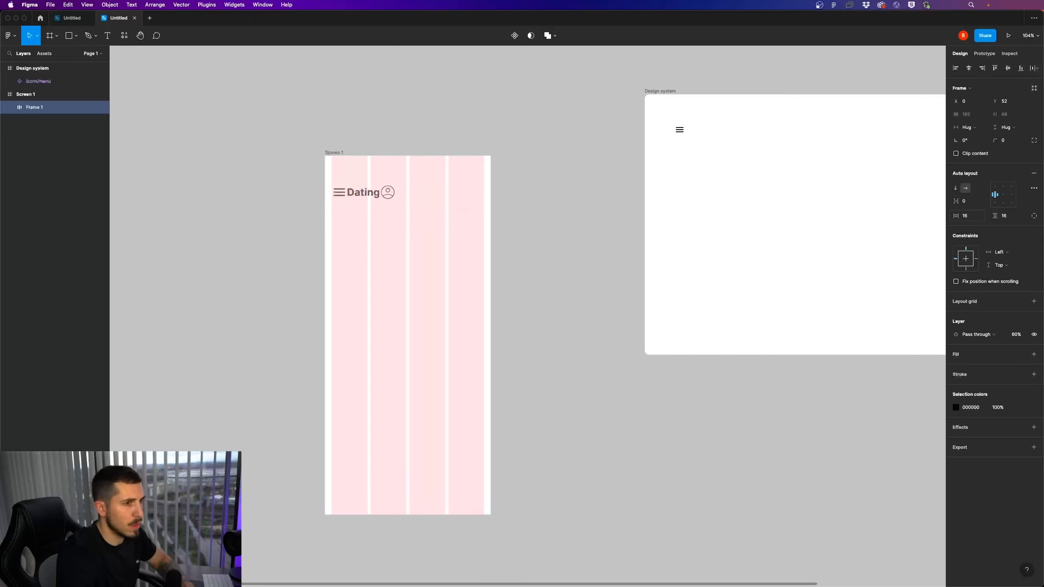
{"action": "left_click", "coordinate": [1032, 190]}
{"action": "left_click", "coordinate": [918, 257]}
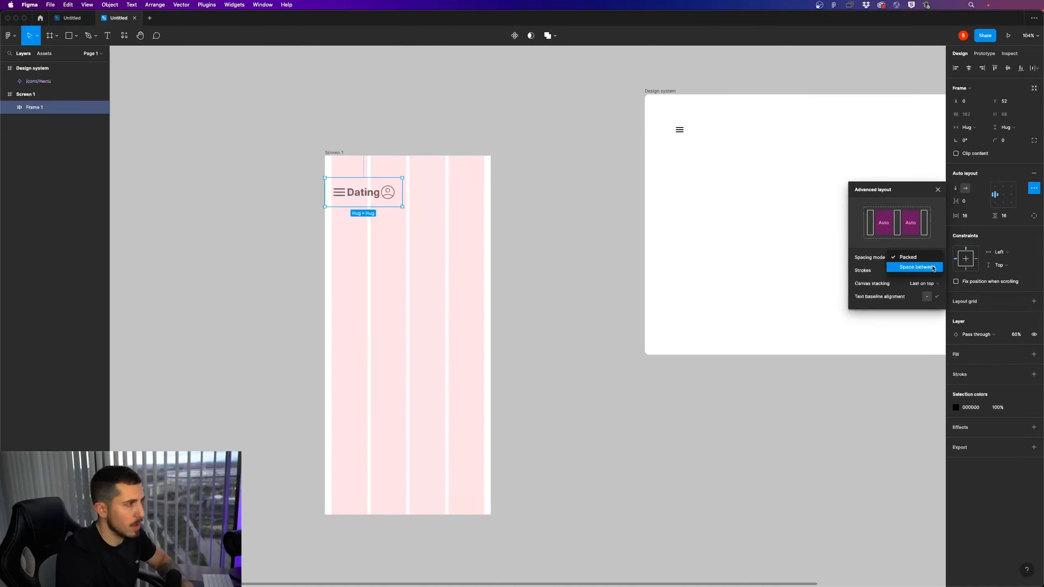
{"action": "left_click", "coordinate": [917, 267]}
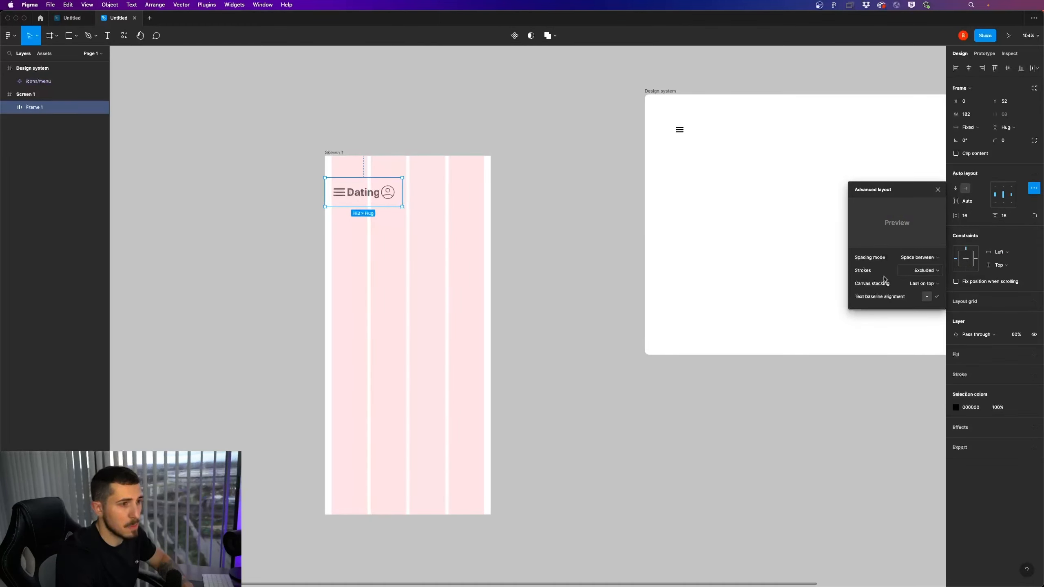
Widen the header frame to Screen 1's full width of 390
{"action": "left_click", "coordinate": [531, 216]}
{"action": "left_click", "coordinate": [397, 202]}
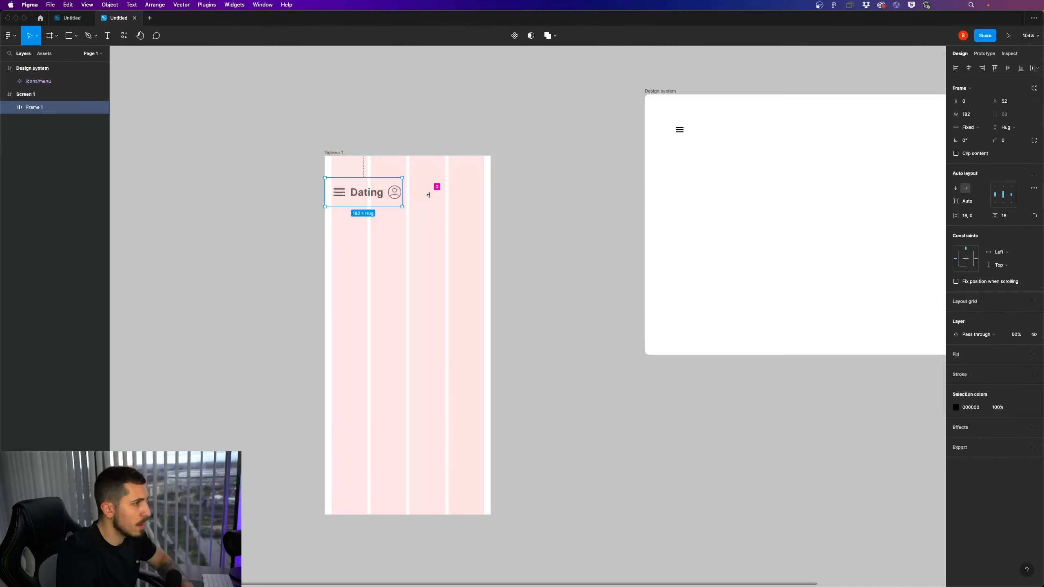
{"action": "left_click", "coordinate": [404, 203]}
{"action": "left_click", "coordinate": [401, 200]}
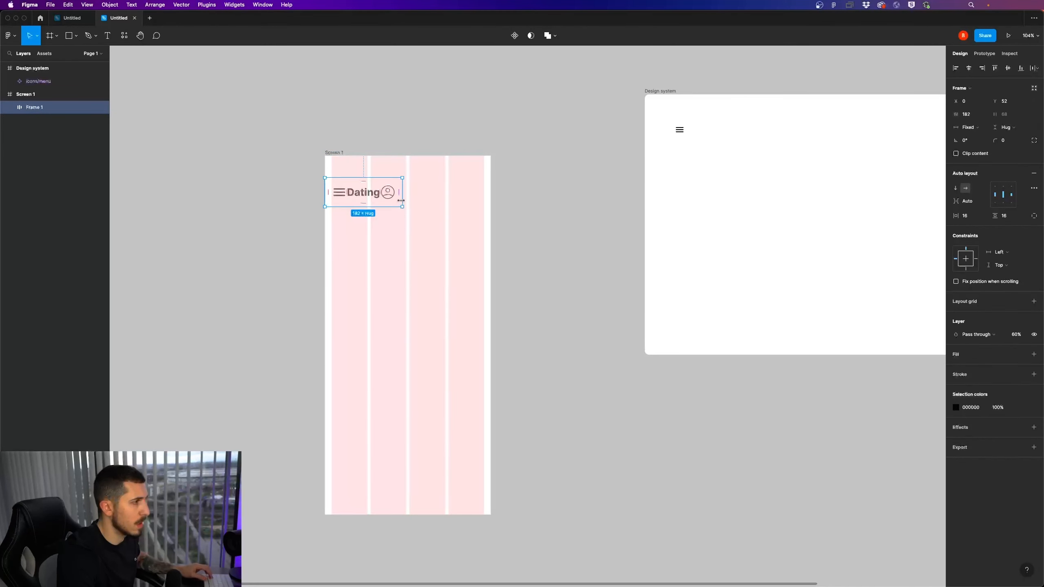
{"action": "left_click_drag", "start_coordinate": [409, 199], "coordinate": [492, 200]}
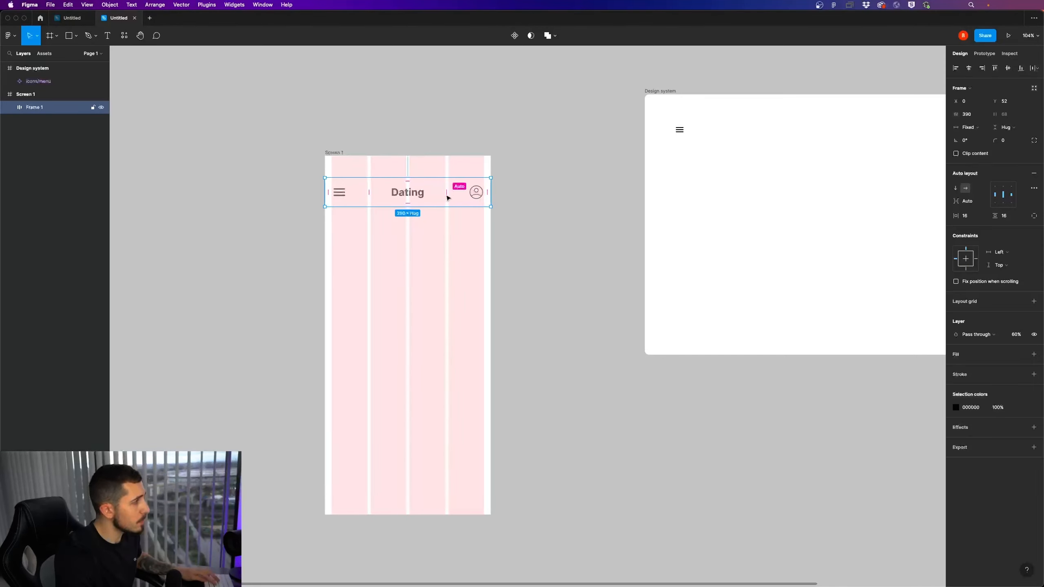
Rename the header frame as "menu"
{"action": "double_click", "coordinate": [41, 109]}
{"action": "type", "text": "menu"}
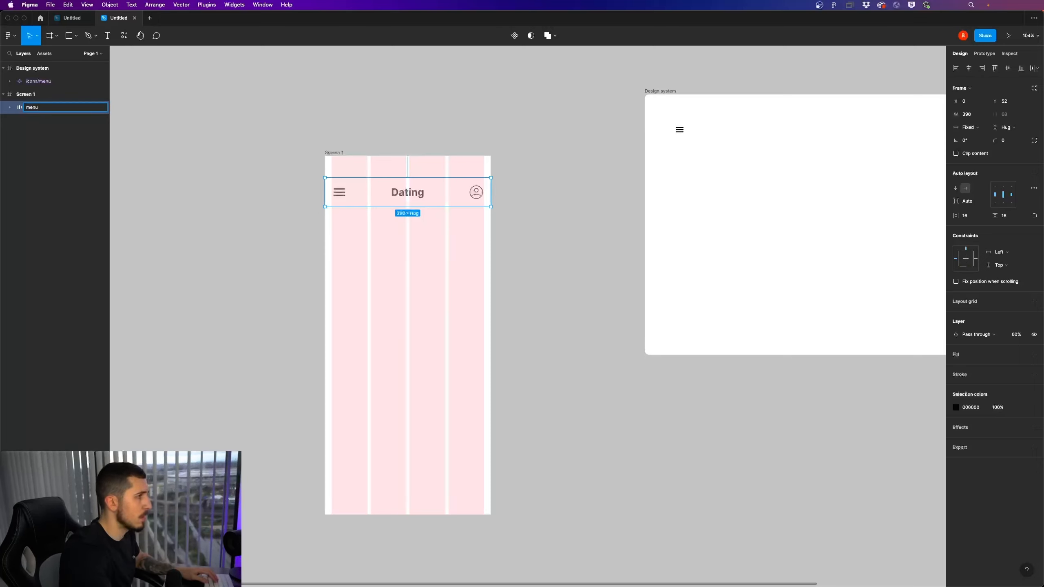
{"action": "key", "text": "Return"}
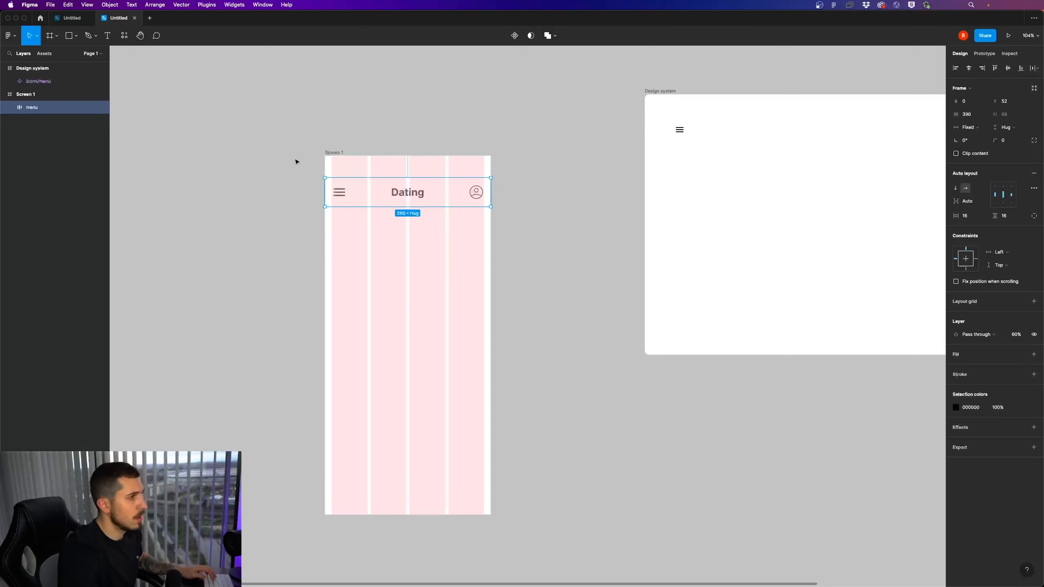
{"action": "left_click", "coordinate": [501, 207]}
{"action": "left_click", "coordinate": [437, 199]}
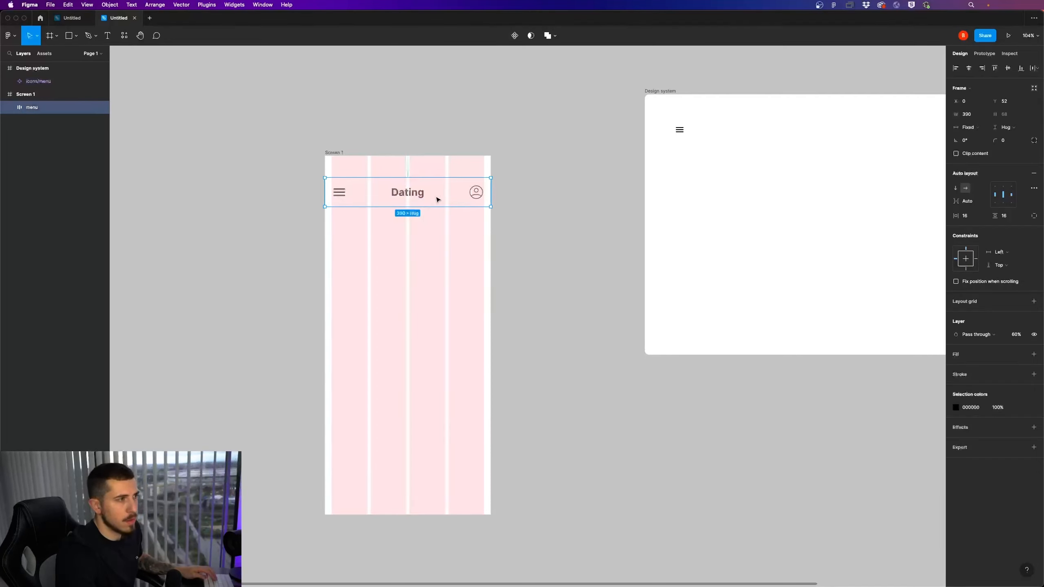
{"action": "left_click", "coordinate": [582, 219]}
{"action": "left_click", "coordinate": [459, 196]}
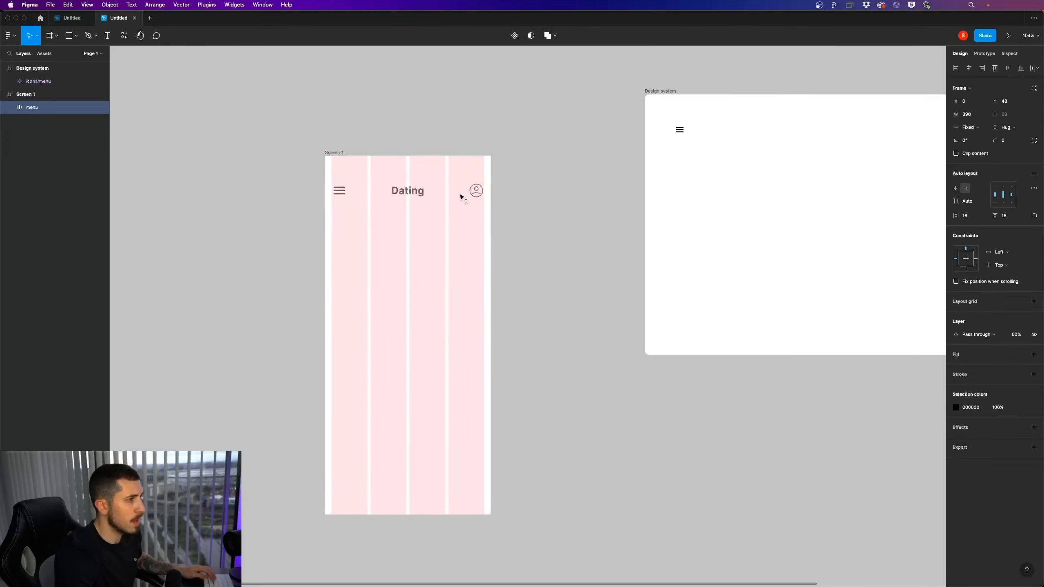
{"action": "left_click", "coordinate": [574, 178]}
{"action": "scroll", "coordinate": [650, 170], "scroll_direction": "right", "scroll_amount": 5}
{"action": "scroll", "coordinate": [494, 177], "scroll_direction": "left", "scroll_amount": 2}
Try placing a copy of the header's profile icon below the menu icon in the design system, and undo it
{"action": "double_click", "coordinate": [393, 200]}
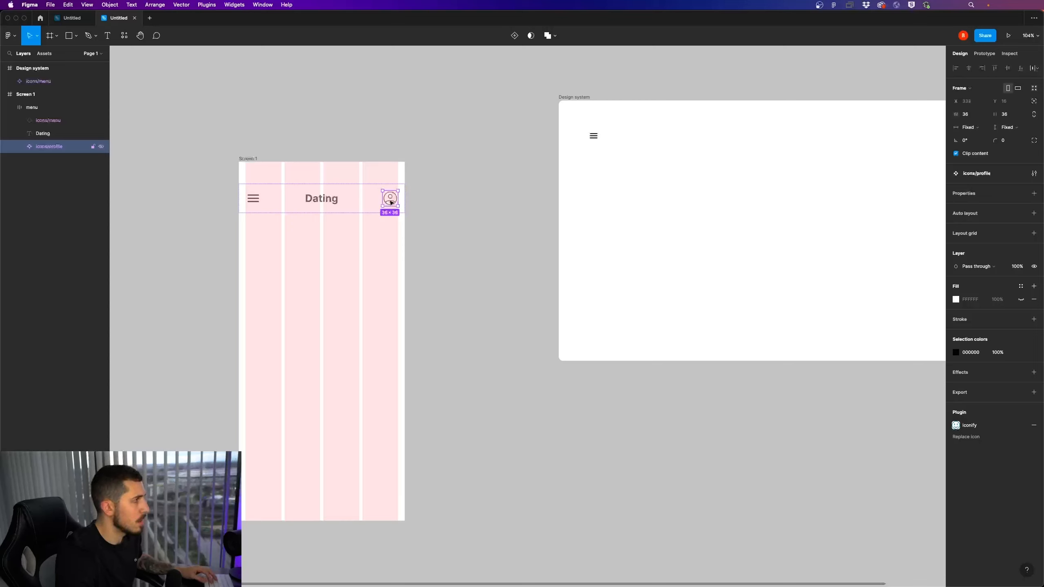
{"action": "left_click_drag", "start_coordinate": [391, 202], "coordinate": [594, 157]}
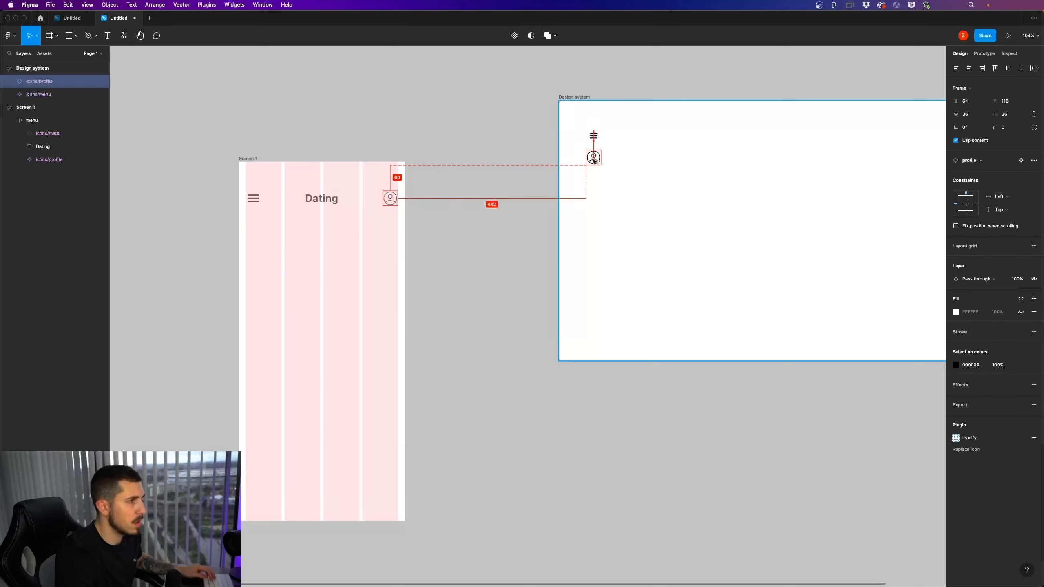
{"action": "key", "text": "super+z"}
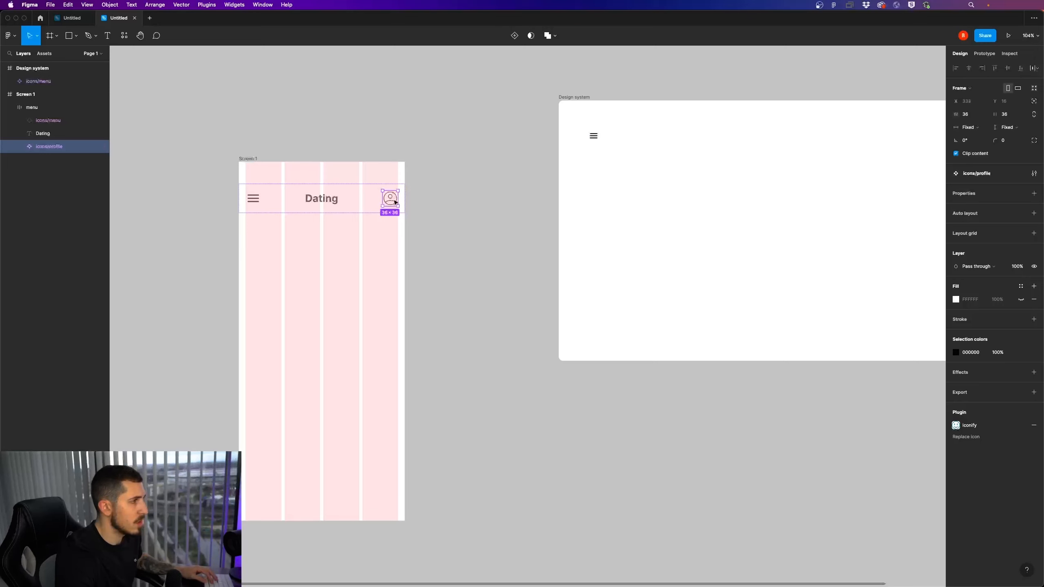
Move the profile component back beside the menu icon in the design system and resize it to 24 × 24
{"action": "left_click_drag", "start_coordinate": [395, 202], "coordinate": [617, 139]}
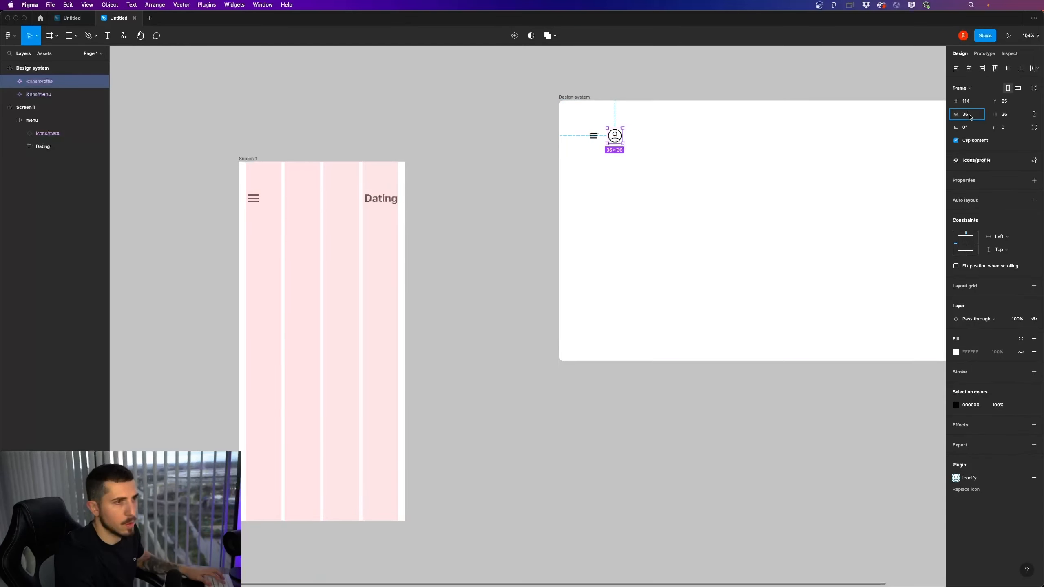
{"action": "type", "text": "24"}
{"action": "key", "text": "Return"}
{"action": "left_click", "coordinate": [1016, 117]}
{"action": "type", "text": "24"}
{"action": "key", "text": "Return"}
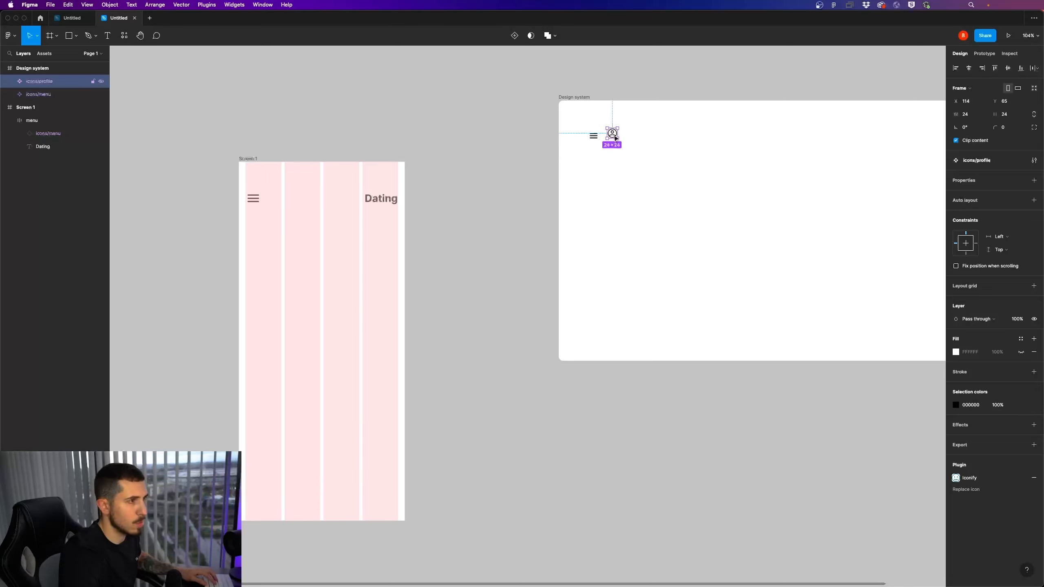
{"action": "left_click_drag", "start_coordinate": [616, 139], "coordinate": [618, 141]}
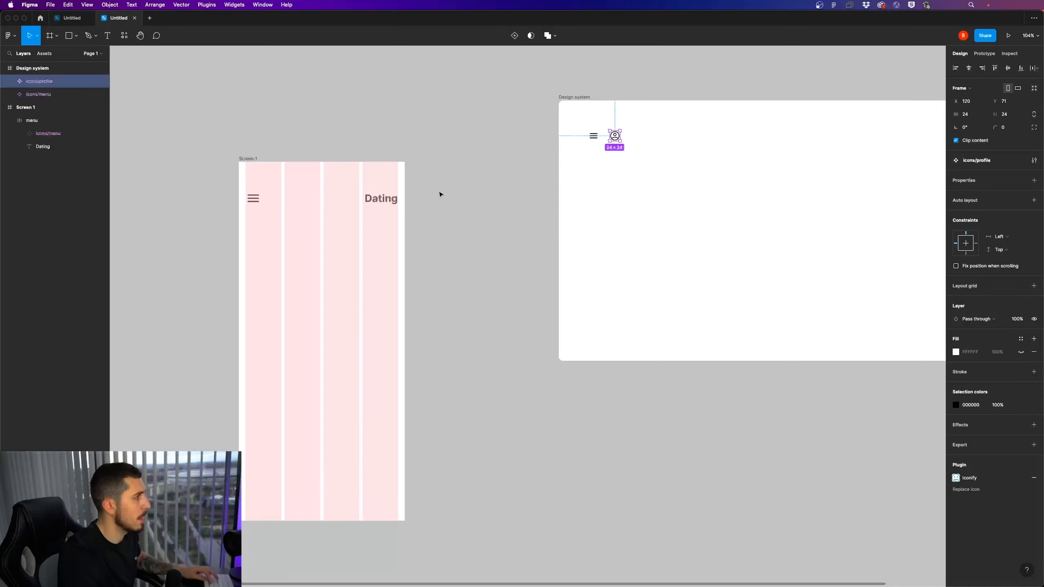
Add an instance of the profile component at the header's right end and set its size to 36 × 36
{"action": "left_click", "coordinate": [398, 200]}
{"action": "key", "text": "ctrl+v"}
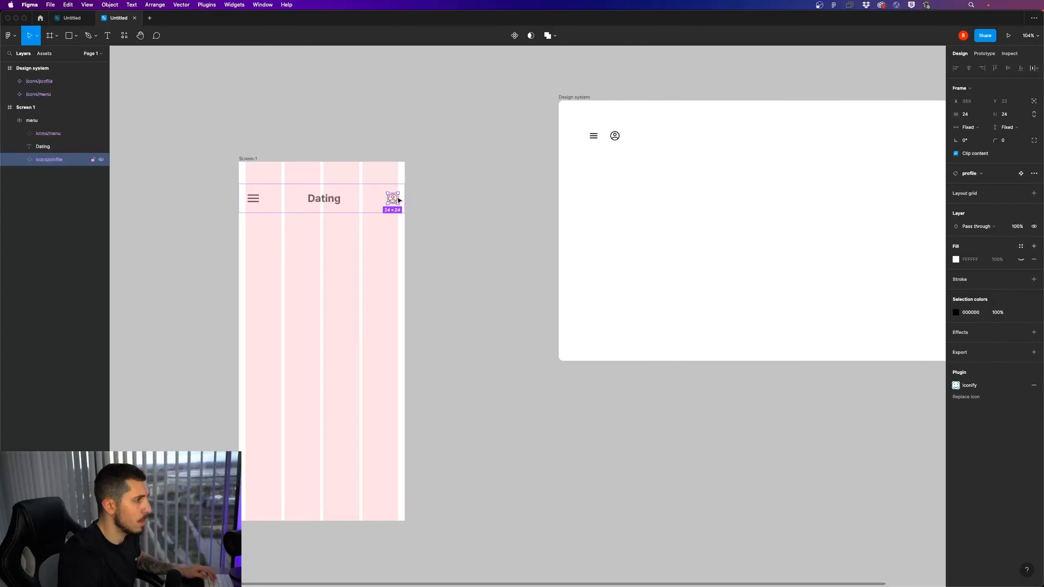
{"action": "left_click", "coordinate": [966, 115]}
{"action": "type", "text": "36"}
{"action": "key", "text": "Return"}
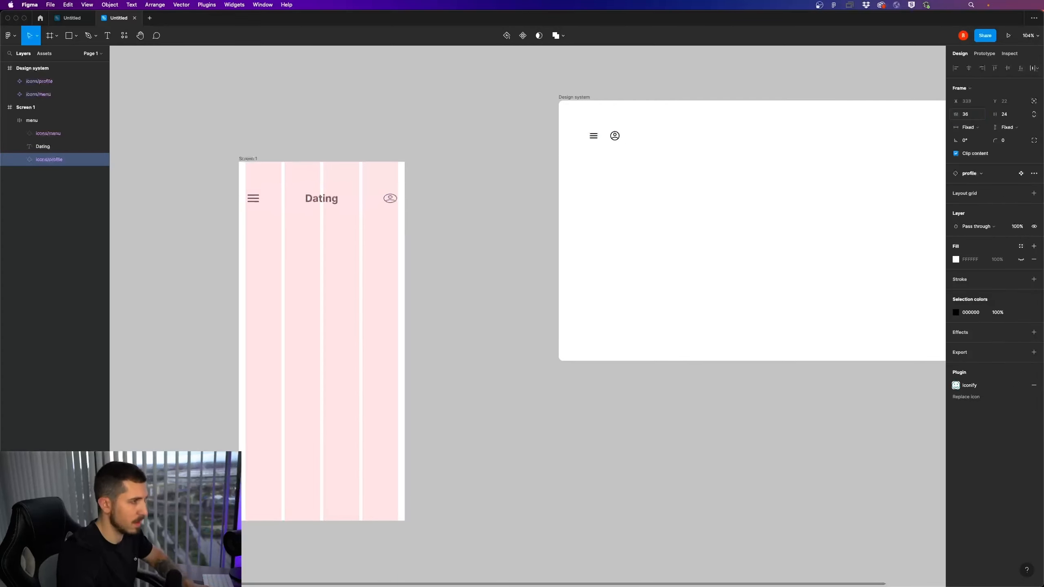
{"action": "left_click", "coordinate": [1006, 114]}
{"action": "type", "text": "36"}
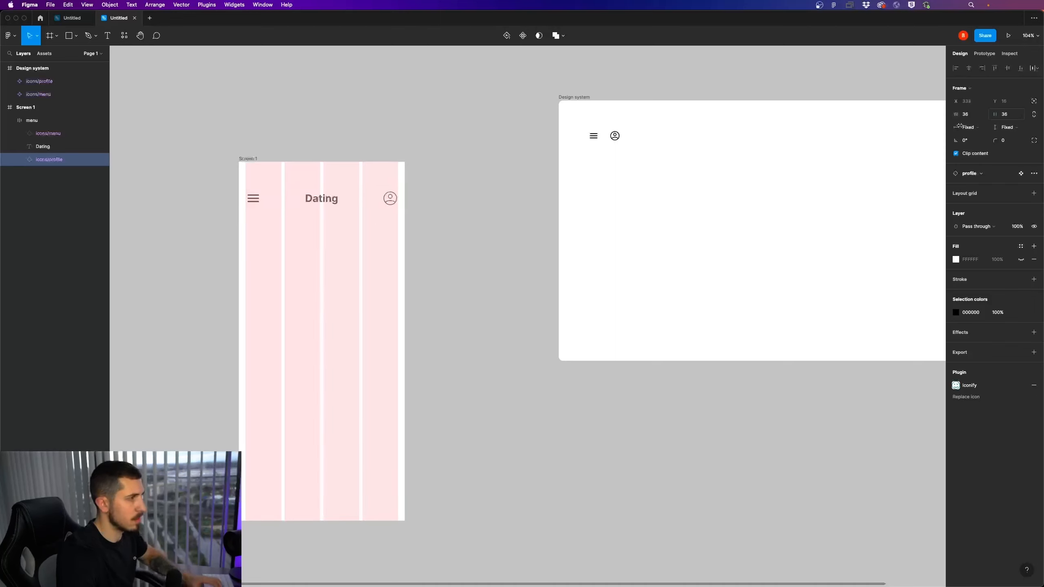
{"action": "key", "text": "Return"}
Set the stroke thickness of the header's profile icon to 2
{"action": "left_click", "coordinate": [617, 135]}
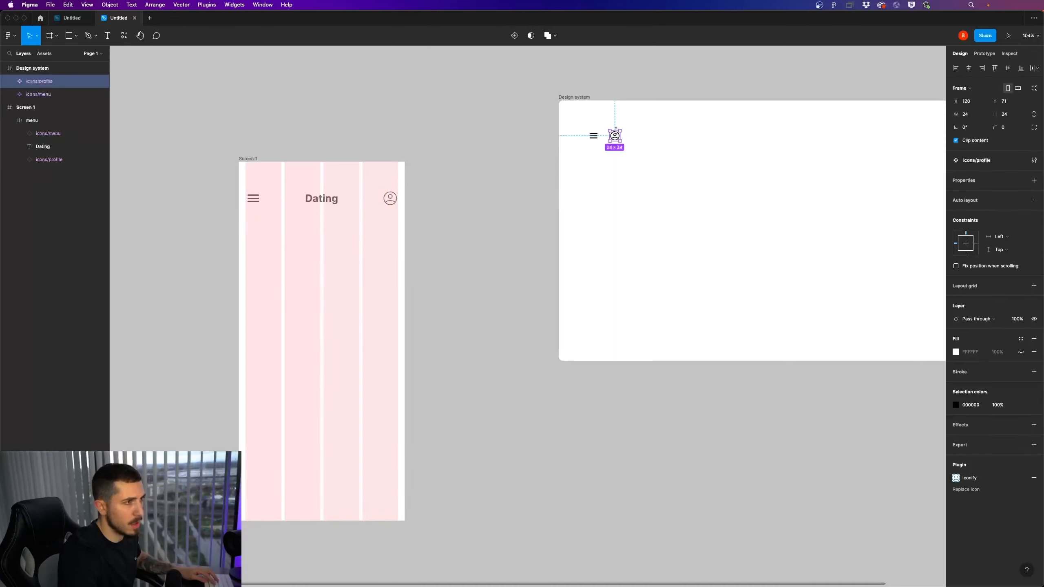
{"action": "left_click", "coordinate": [385, 199]}
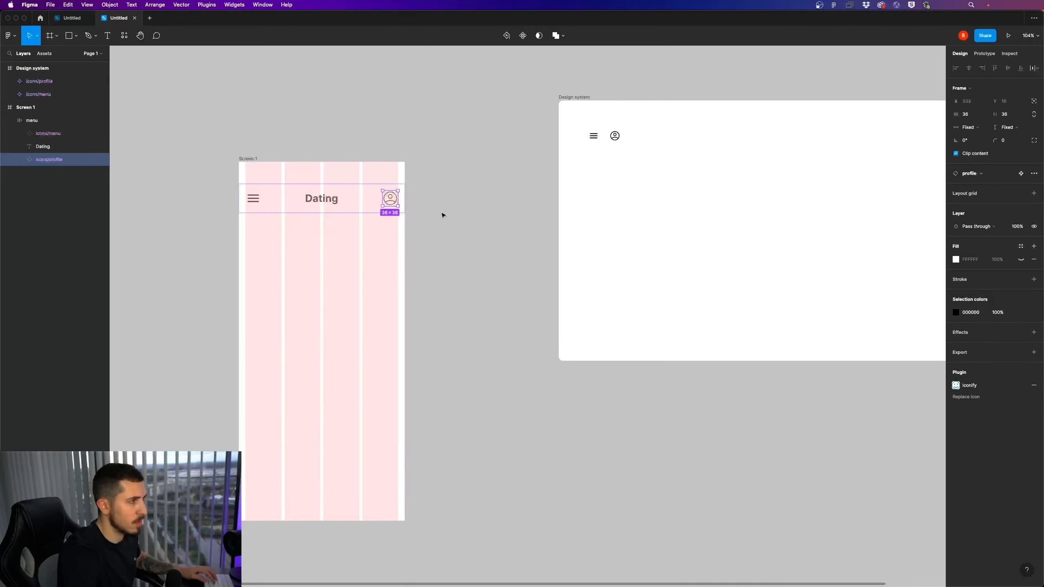
{"action": "double_click", "coordinate": [395, 202]}
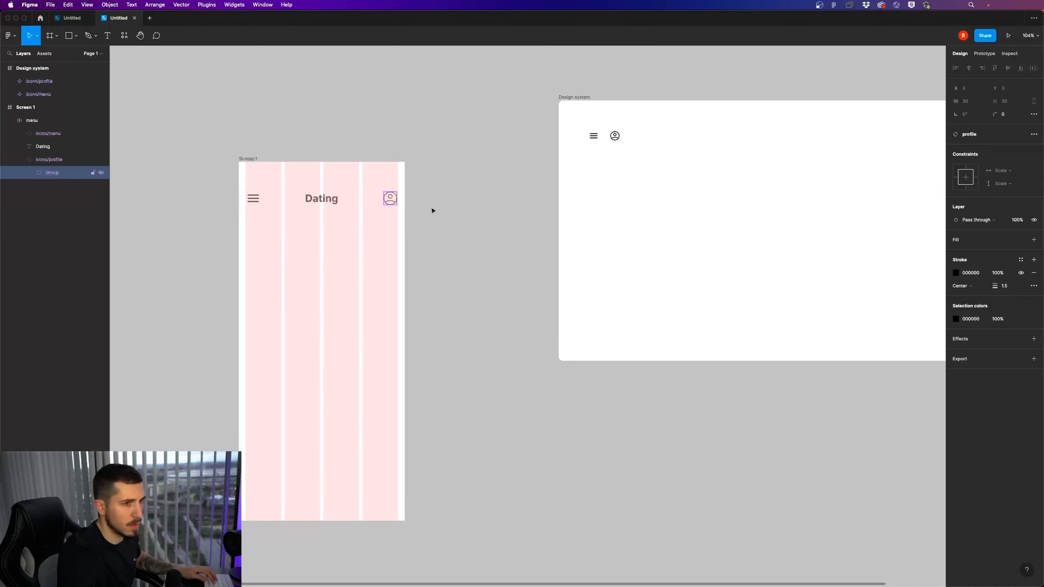
{"action": "left_click_drag", "start_coordinate": [993, 286], "coordinate": [996, 286]}
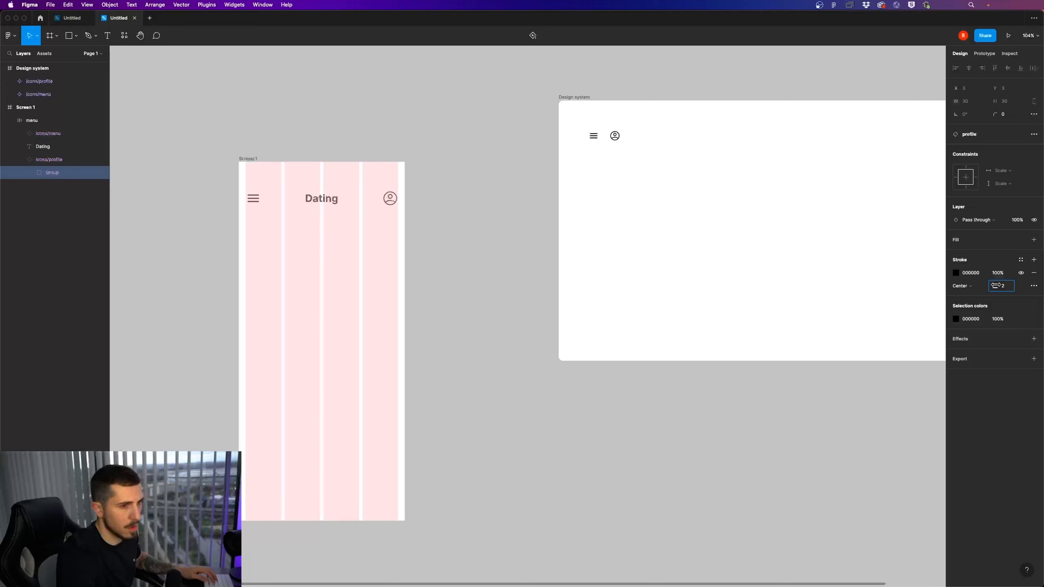
{"action": "left_click_drag", "start_coordinate": [996, 285], "coordinate": [996, 285]}
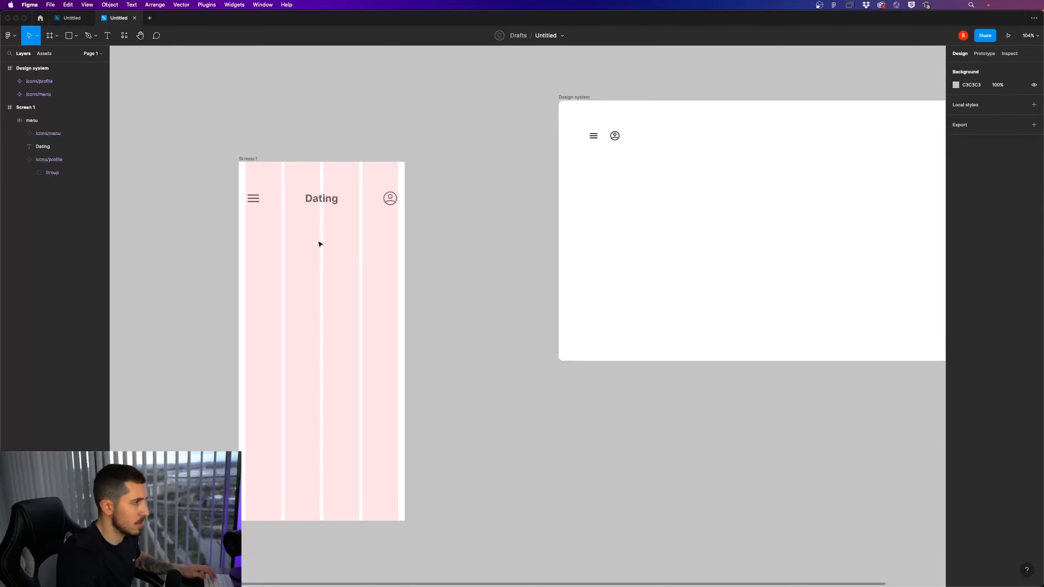
{"action": "scroll", "coordinate": [250, 259], "scroll_direction": "down", "scroll_amount": 1}
{"action": "scroll", "coordinate": [268, 251], "scroll_direction": "up", "scroll_amount": 3}
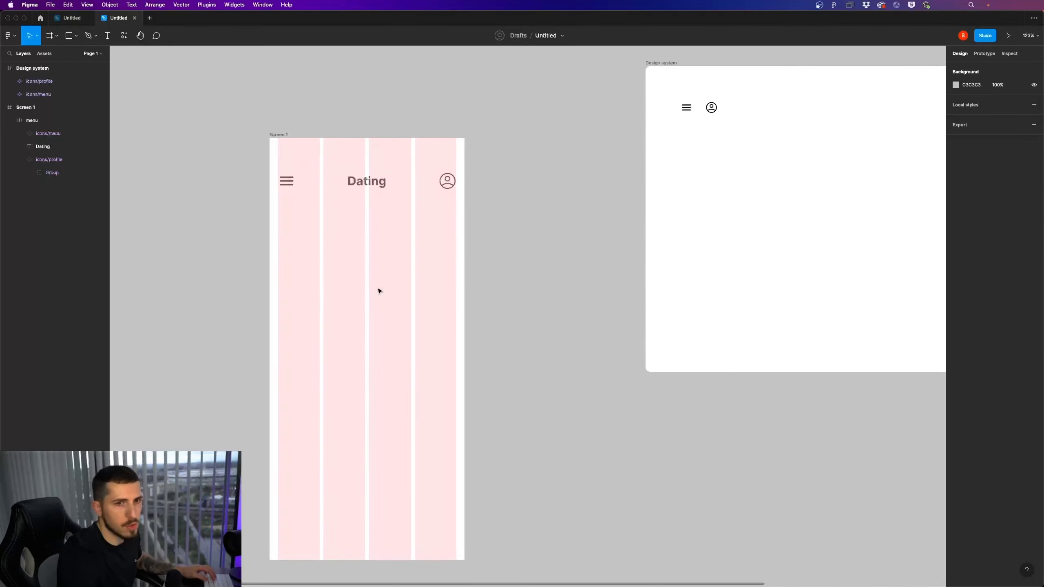
{"action": "left_click_drag", "start_coordinate": [507, 300], "coordinate": [557, 279]}
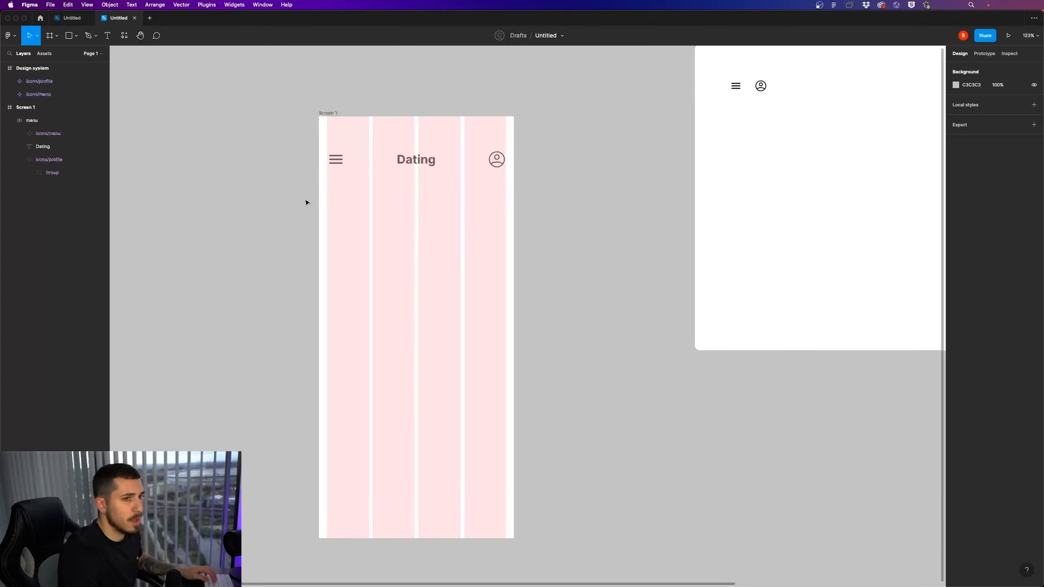
Search the Iconify plugin for "heart" and import the mdi:cards-heart icon into the Design system frame
{"action": "scroll", "coordinate": [324, 223], "scroll_direction": "down", "scroll_amount": 2}
{"action": "scroll", "coordinate": [545, 205], "scroll_direction": "right", "scroll_amount": 6}
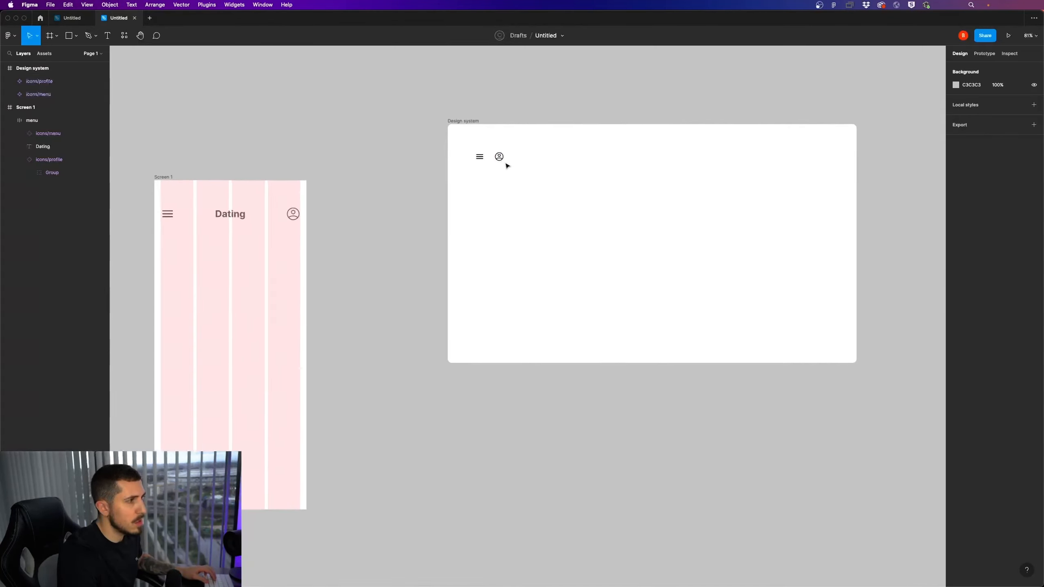
{"action": "scroll", "coordinate": [508, 164], "scroll_direction": "up", "scroll_amount": 1}
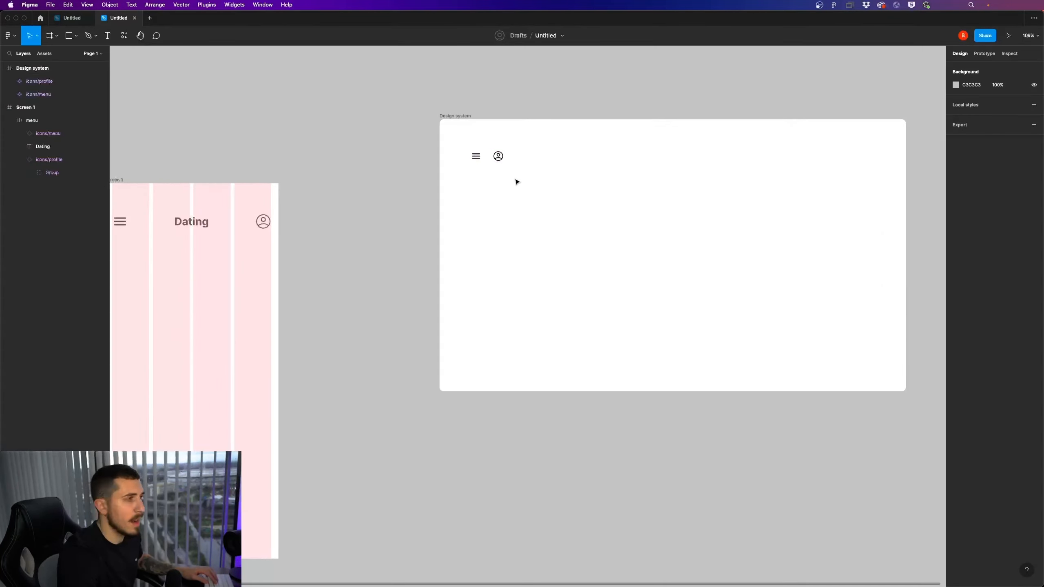
{"action": "scroll", "coordinate": [508, 175], "scroll_direction": "up", "scroll_amount": 1}
{"action": "right_click", "coordinate": [508, 191]}
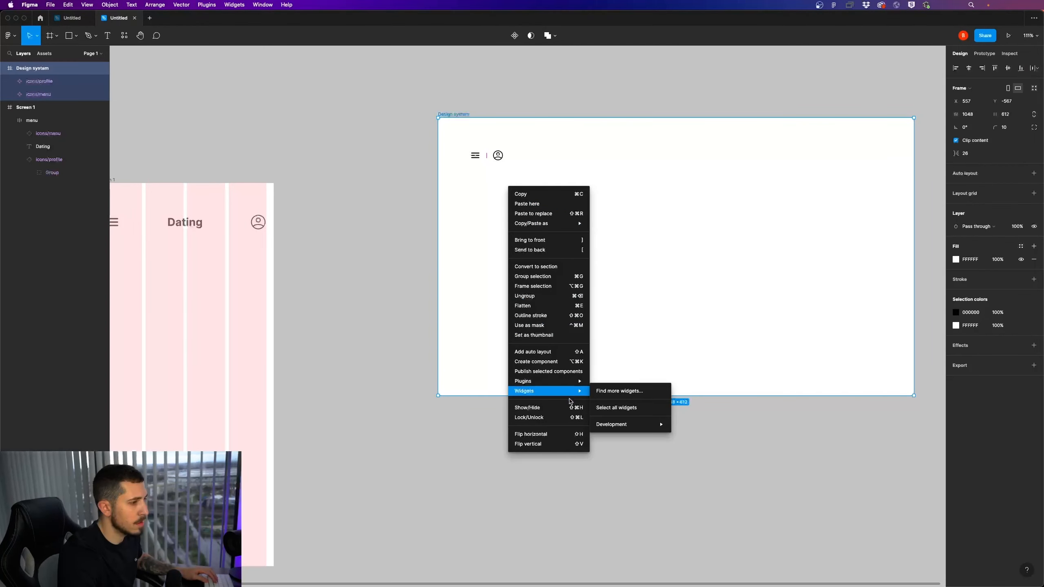
{"action": "mouse_move", "coordinate": [572, 382]}
{"action": "left_click", "coordinate": [600, 391]}
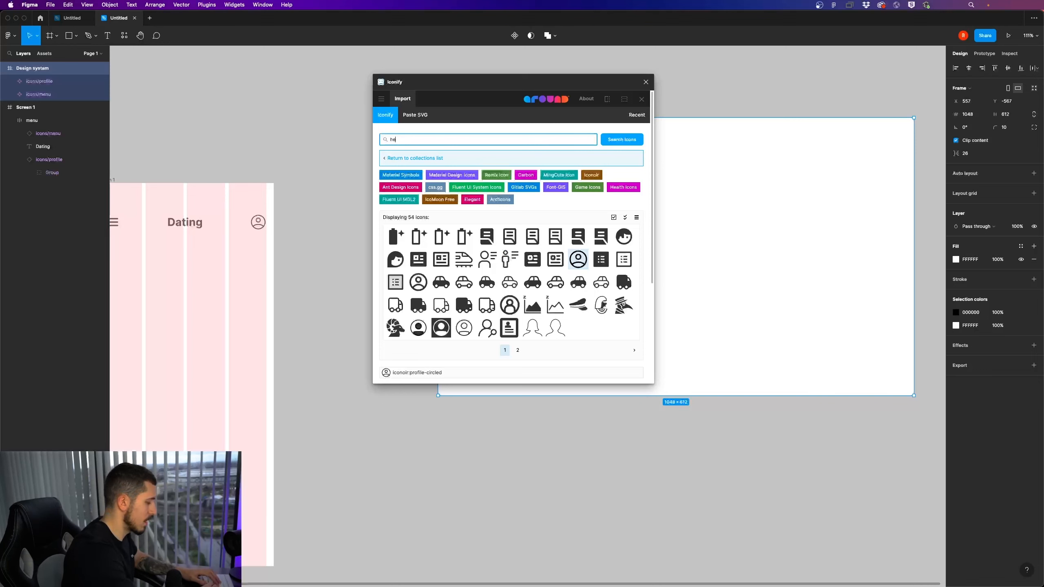
{"action": "key", "text": "Return"}
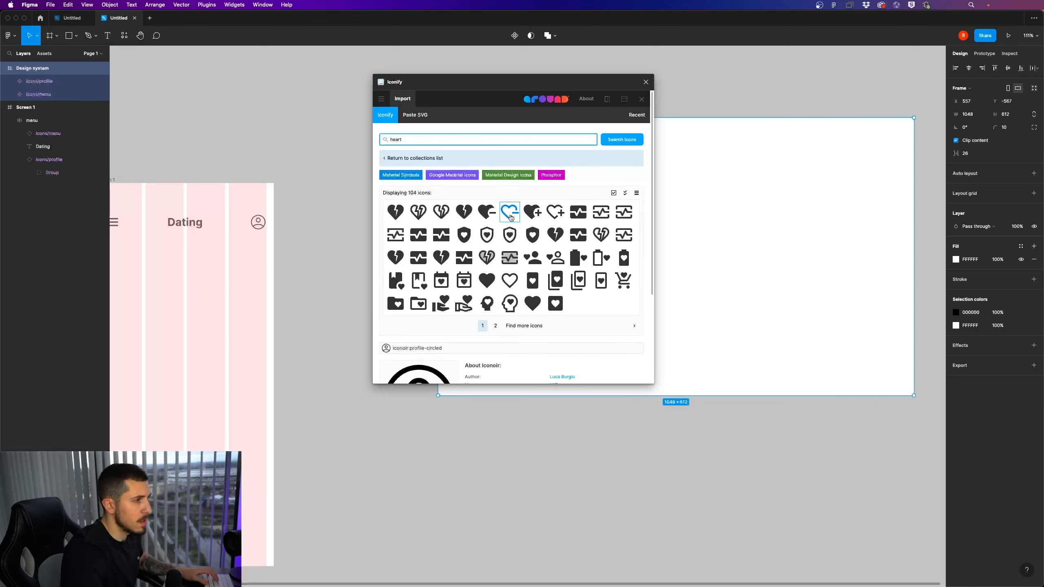
{"action": "left_click", "coordinate": [490, 283]}
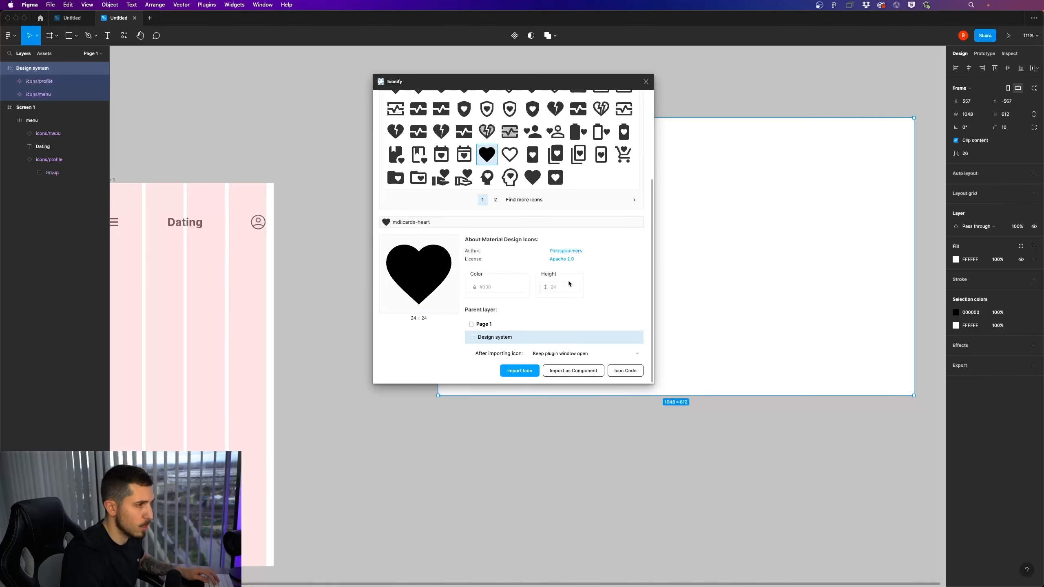
{"action": "left_click", "coordinate": [531, 371]}
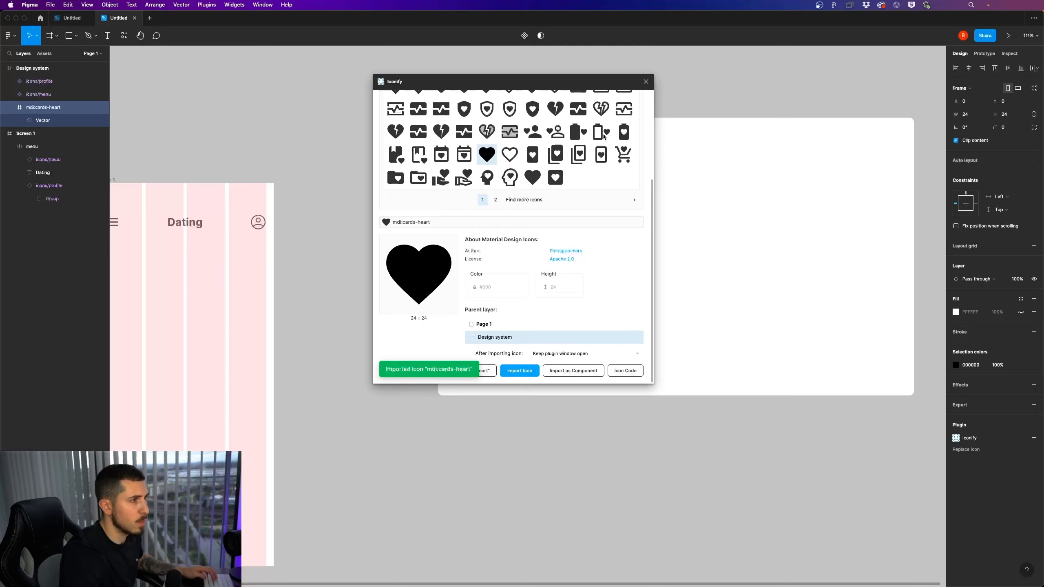
{"action": "left_click", "coordinate": [646, 82]}
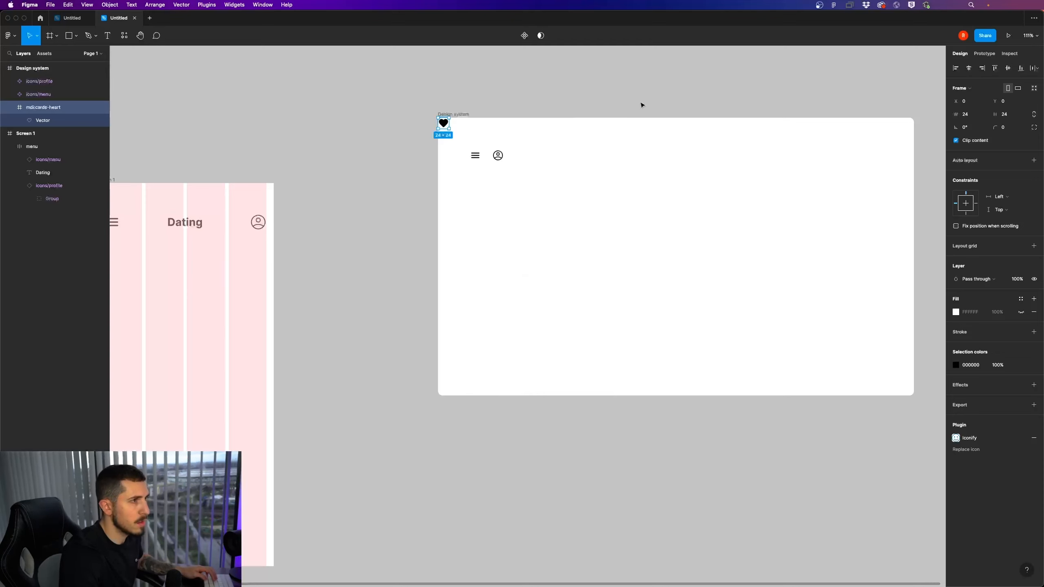
Move the imported heart icon beside the profile icon in the design system and rename its layer icons/heart
{"action": "left_click", "coordinate": [477, 136]}
{"action": "left_click_drag", "start_coordinate": [444, 122], "coordinate": [525, 160]}
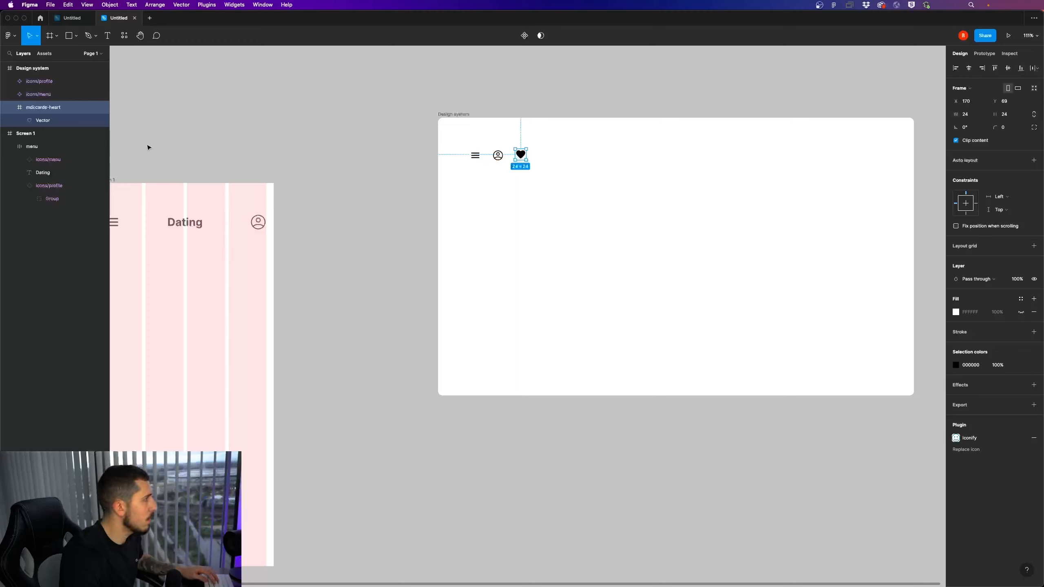
{"action": "double_click", "coordinate": [45, 107]}
{"action": "type", "text": "icons/"}
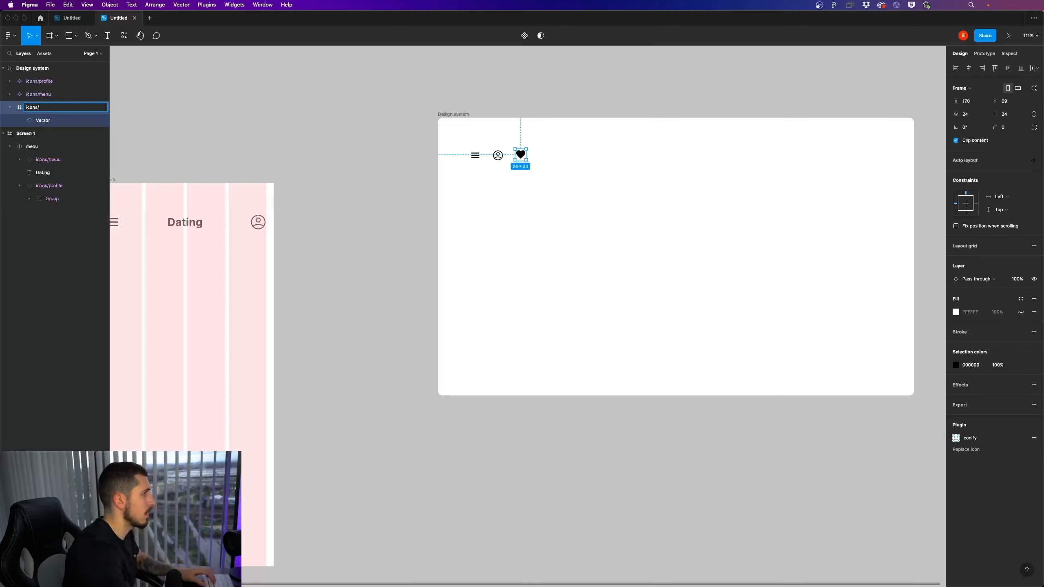
{"action": "type", "text": "heart"}
{"action": "key", "text": "Return"}
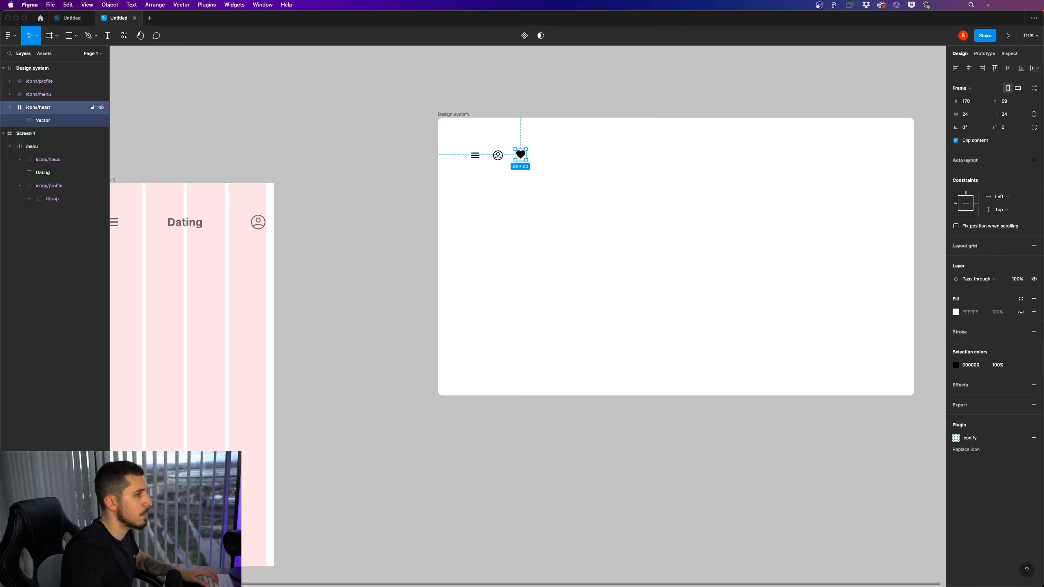
Turn the heart icon into a component and align it vertically with the other icons at Y 71
{"action": "right_click", "coordinate": [514, 156]}
{"action": "left_click", "coordinate": [520, 154]}
{"action": "right_click", "coordinate": [521, 154]}
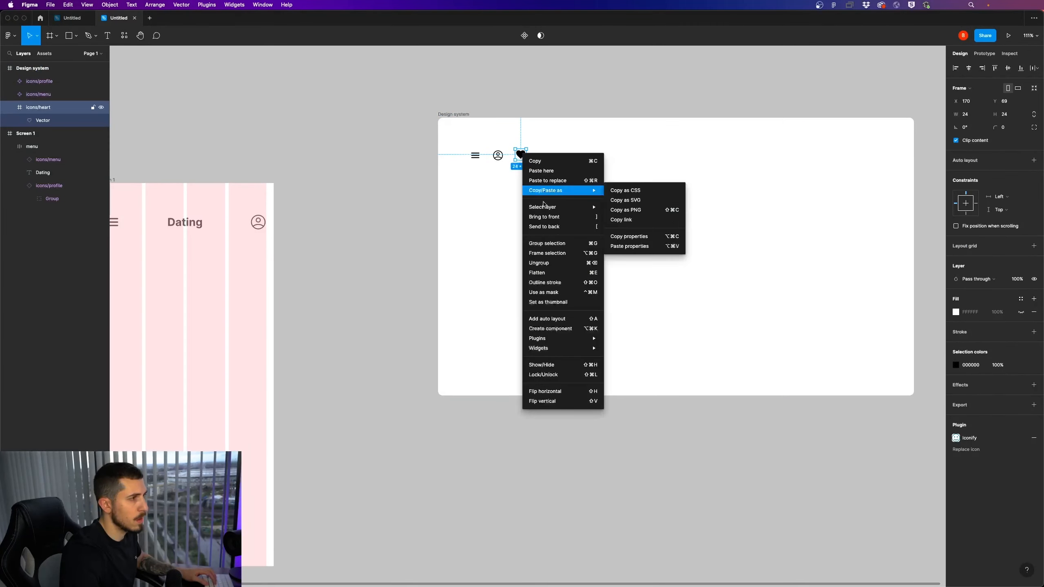
{"action": "left_click", "coordinate": [577, 329]}
{"action": "left_click", "coordinate": [552, 214]}
{"action": "left_click_drag", "start_coordinate": [521, 157], "coordinate": [522, 160]}
Search the Iconify plugin for "close" and import the mingcute:close-line icon into the Design system frame
{"action": "right_click", "coordinate": [589, 196]}
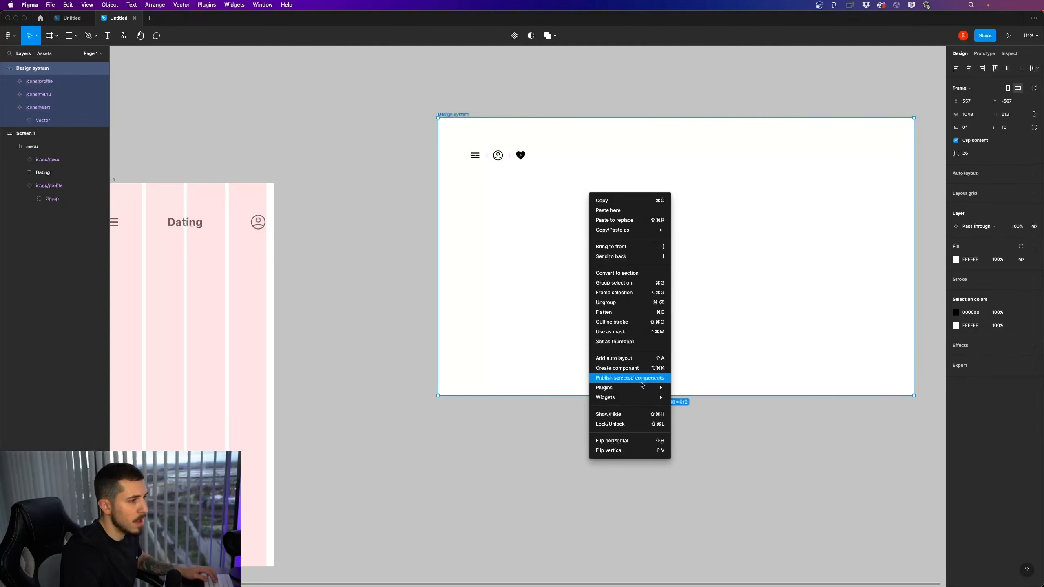
{"action": "left_click", "coordinate": [685, 397]}
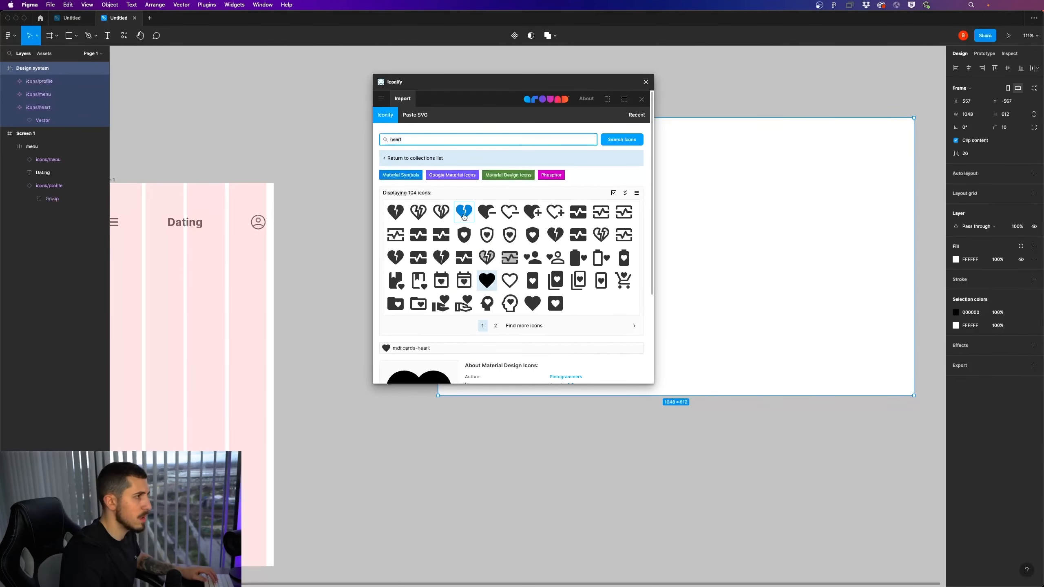
{"action": "key", "text": "BackSpace"}
{"action": "key", "text": "BackSpace"}
{"action": "key", "text": "BackSpace"}
{"action": "key", "text": "BackSpace"}
{"action": "key", "text": "BackSpace"}
{"action": "type", "text": "close"}
{"action": "key", "text": "Return"}
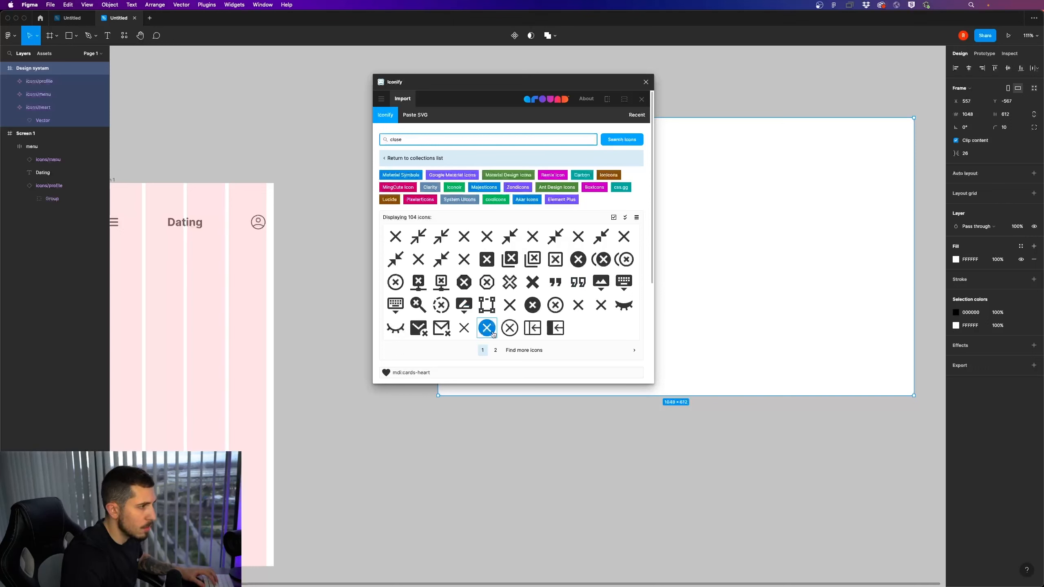
{"action": "left_click", "coordinate": [495, 353]}
{"action": "scroll", "coordinate": [514, 267], "scroll_direction": "down", "scroll_amount": 3}
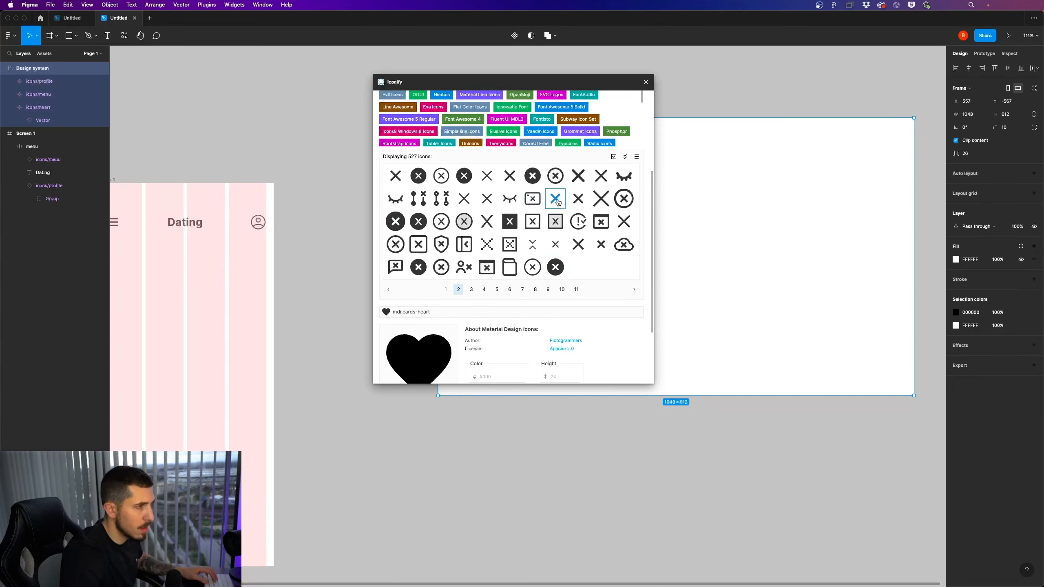
{"action": "left_click", "coordinate": [599, 176]}
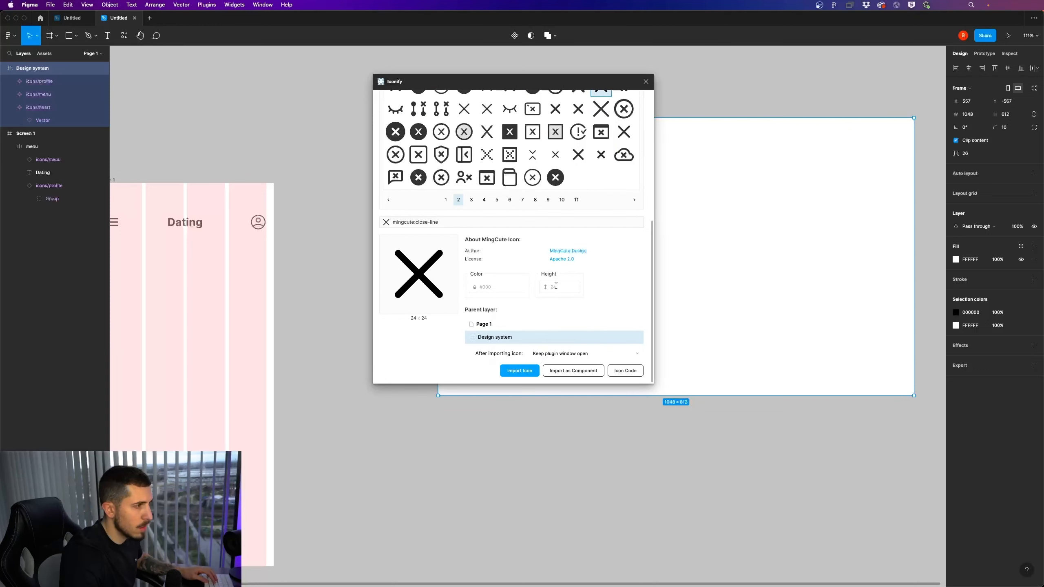
{"action": "left_click", "coordinate": [527, 372]}
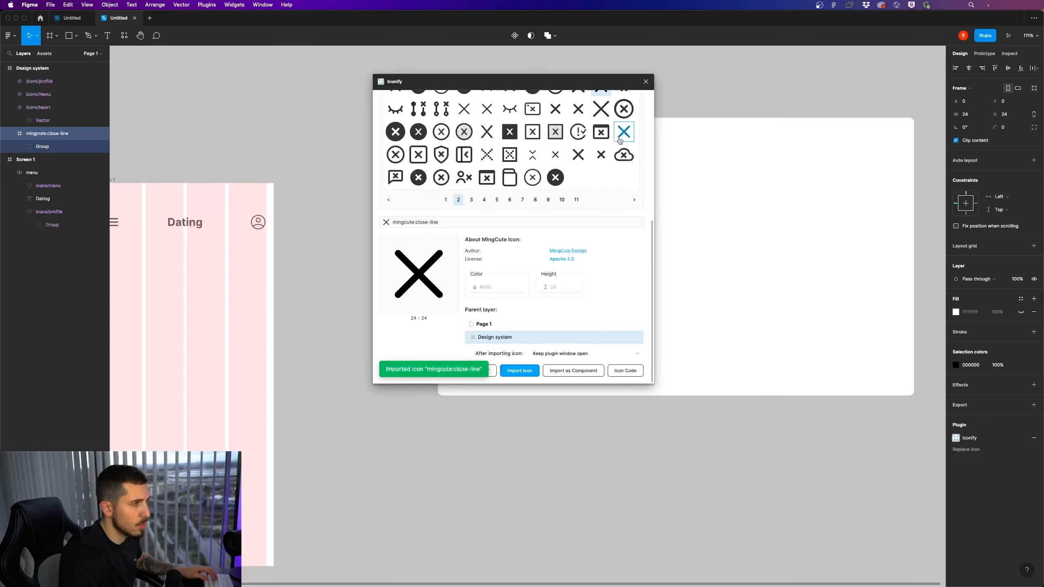
{"action": "left_click", "coordinate": [645, 82]}
Move the imported close icon beside the heart icon at X 220, Y 71 and rename its layer icons/close
{"action": "left_click_drag", "start_coordinate": [444, 124], "coordinate": [544, 159]}
{"action": "left_click", "coordinate": [587, 180]}
{"action": "left_click", "coordinate": [566, 167]}
{"action": "left_click", "coordinate": [543, 157]}
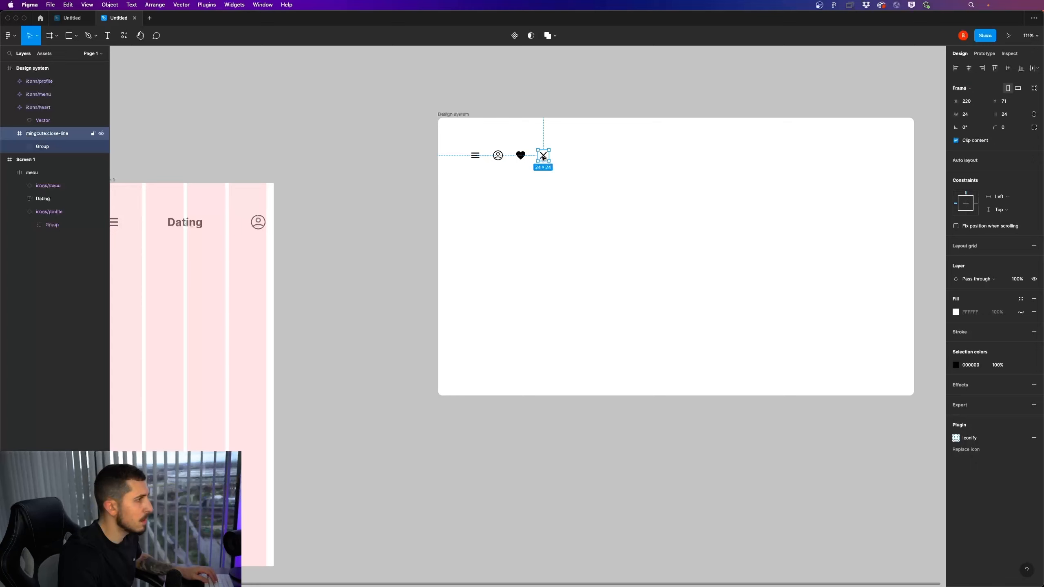
{"action": "double_click", "coordinate": [37, 130]}
{"action": "type", "text": "icons/"}
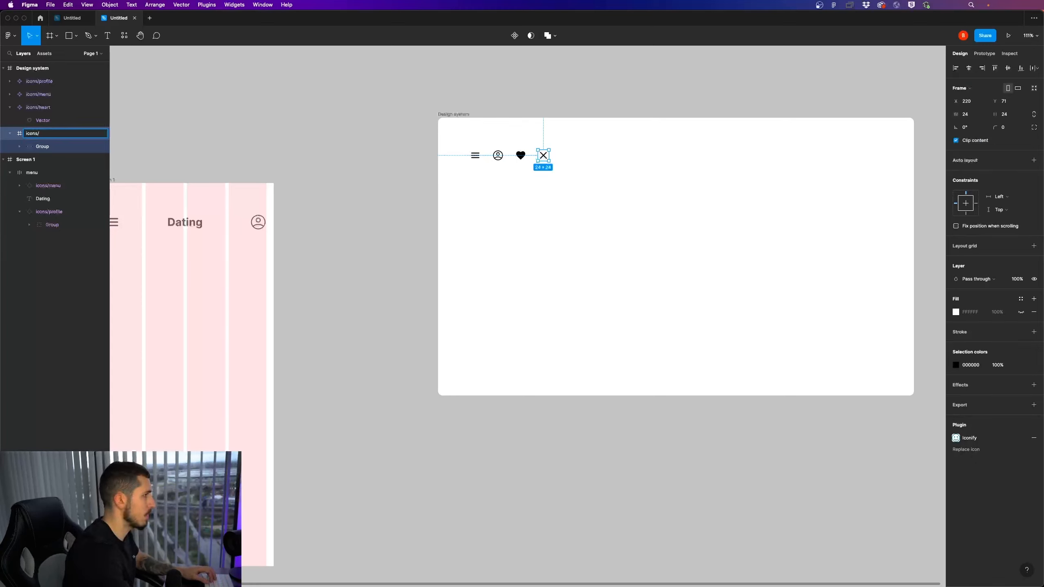
{"action": "type", "text": "close"}
{"action": "key", "text": "Return"}
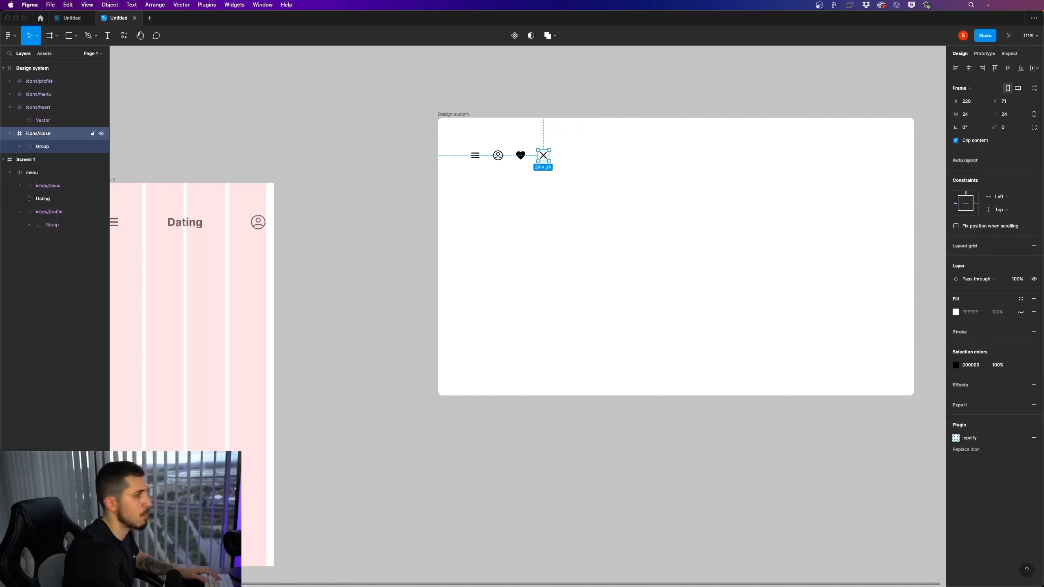
Collapse the heart and close icon layers and turn the close icon into a component
{"action": "left_click", "coordinate": [10, 133]}
{"action": "left_click", "coordinate": [10, 111]}
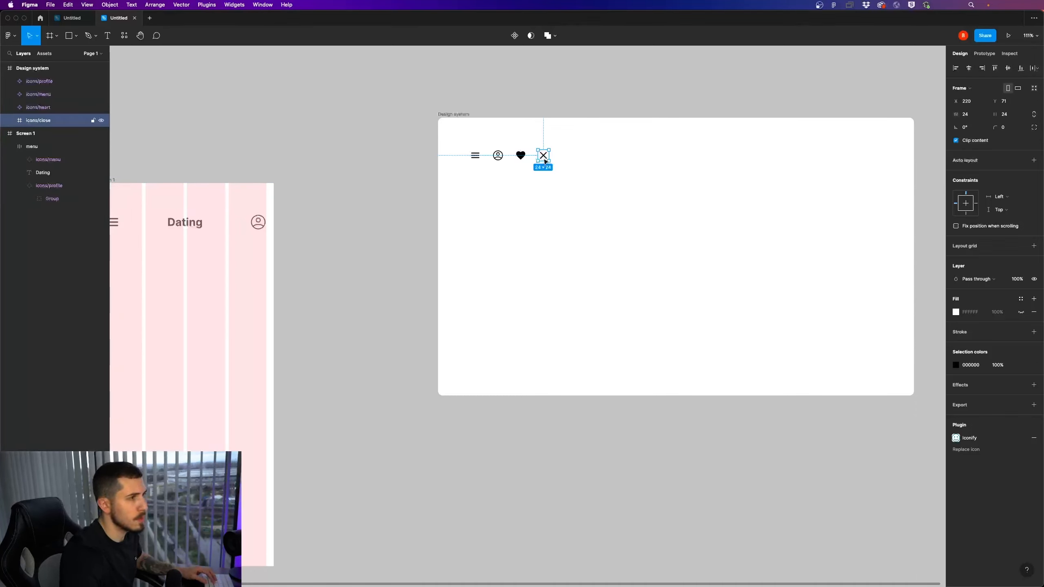
{"action": "right_click", "coordinate": [546, 160]}
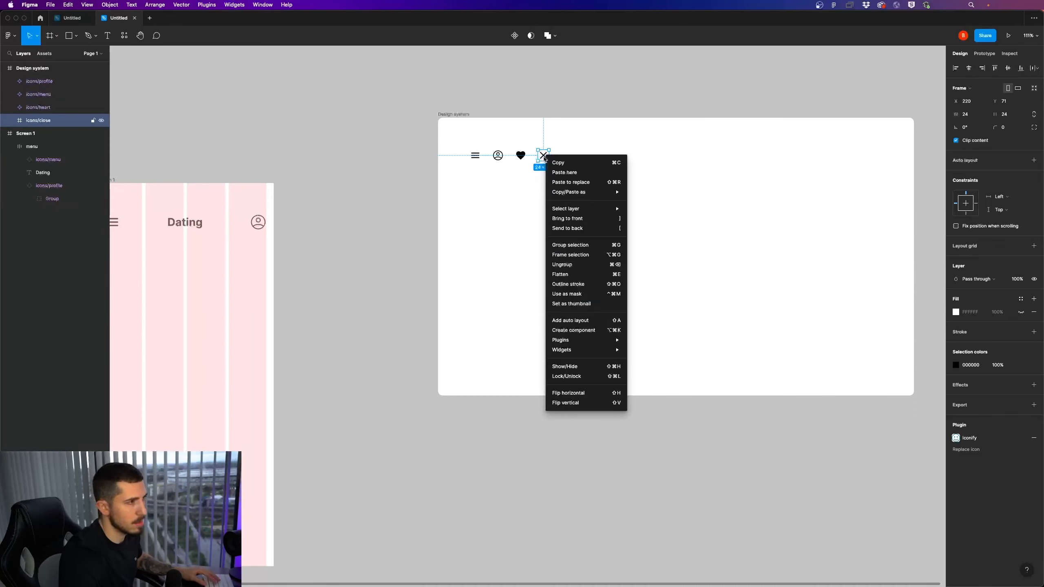
{"action": "left_click", "coordinate": [588, 330]}
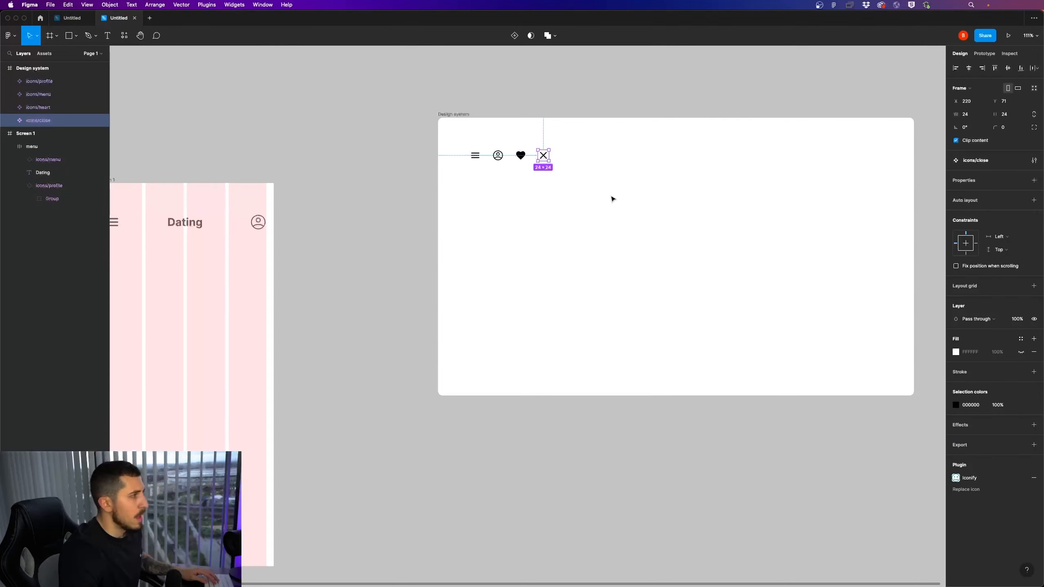
{"action": "left_click", "coordinate": [337, 161]}
{"action": "left_click", "coordinate": [542, 157]}
{"action": "left_click", "coordinate": [522, 156]}
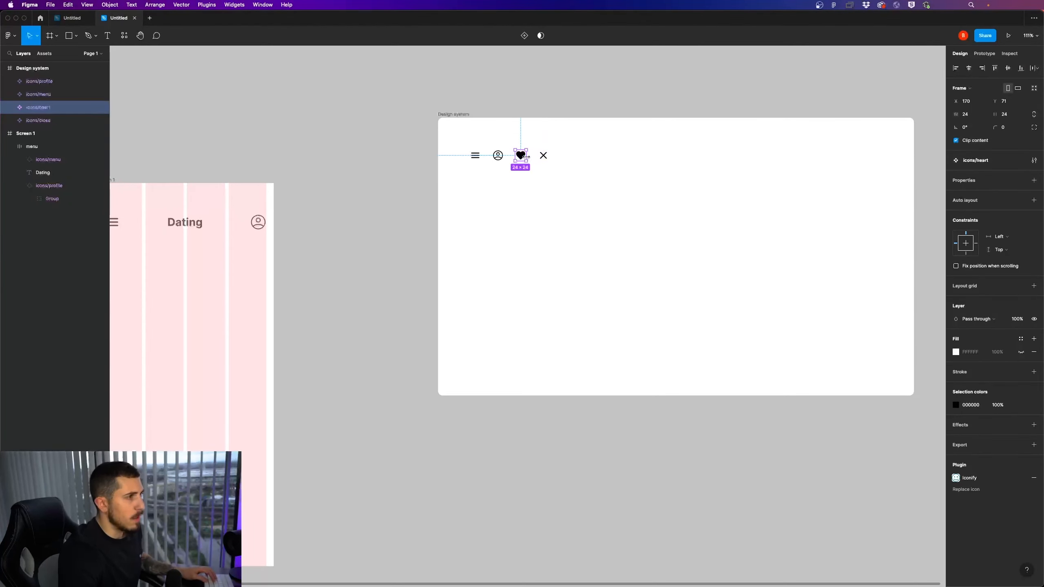
{"action": "left_click", "coordinate": [569, 202]}
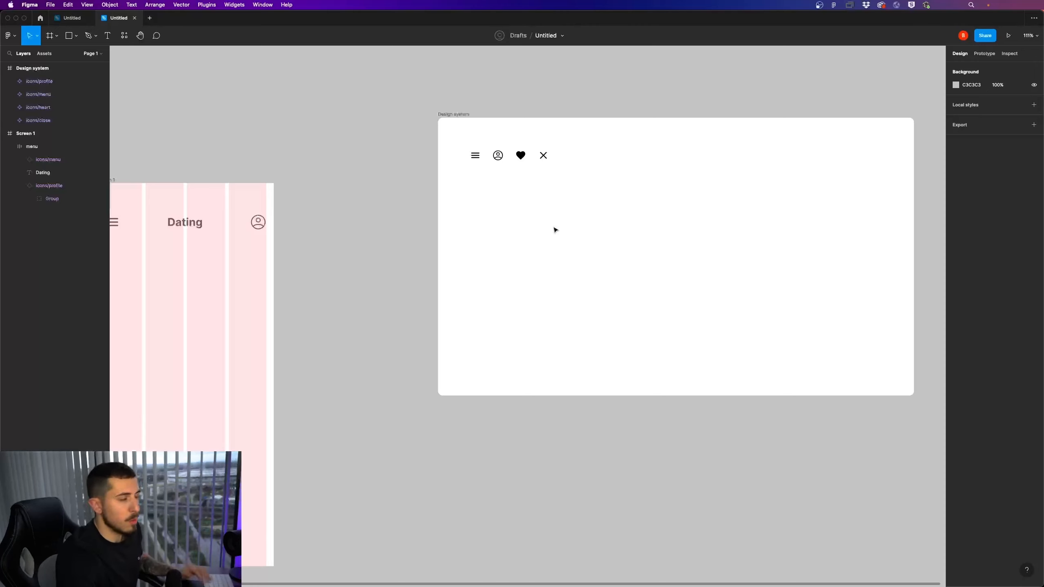
Draw an 83 × 83 circle spanning the width of the second grid column on Screen 1
{"action": "left_click", "coordinate": [76, 36]}
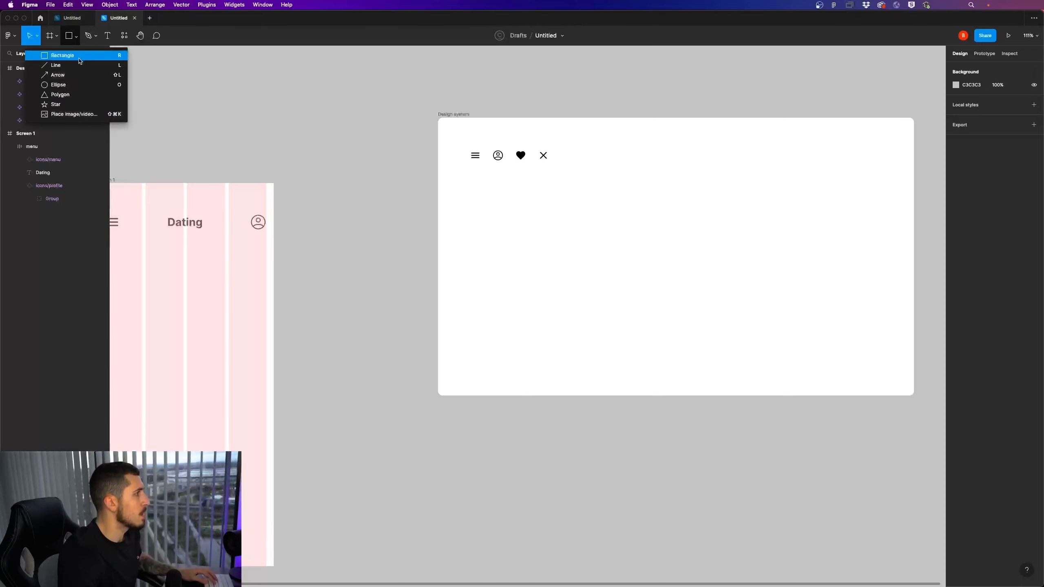
{"action": "left_click", "coordinate": [69, 85]}
{"action": "left_click_drag", "start_coordinate": [312, 237], "coordinate": [387, 183]}
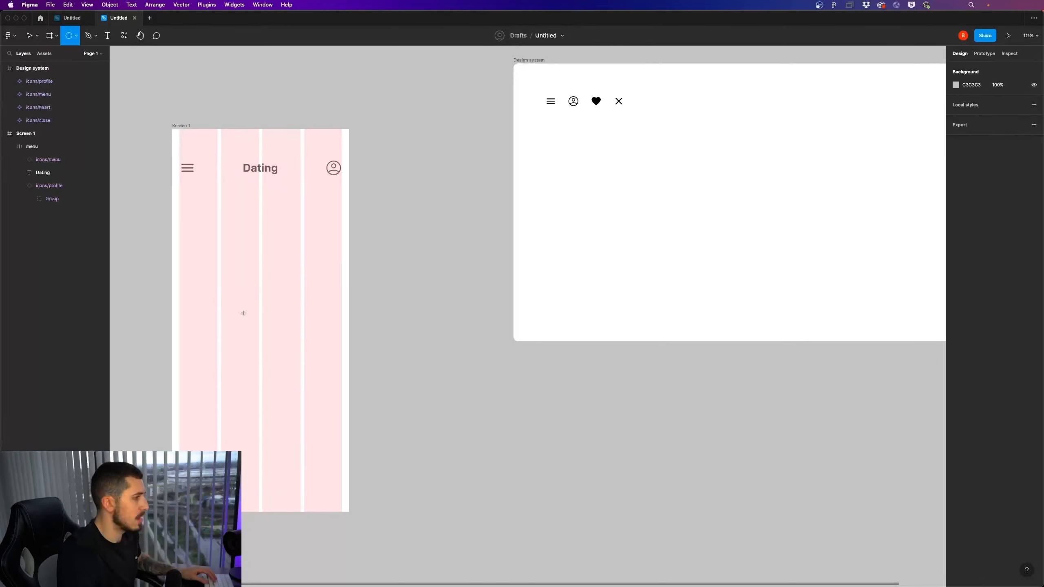
{"action": "mouse_move", "coordinate": [223, 315]}
{"action": "left_mouse_down"}
{"action": "mouse_move", "coordinate": [259, 349]}
{"action": "mouse_move", "coordinate": [226, 353]}
{"action": "left_mouse_up"}
{"action": "scroll", "coordinate": [224, 354], "scroll_direction": "up", "scroll_amount": 10}
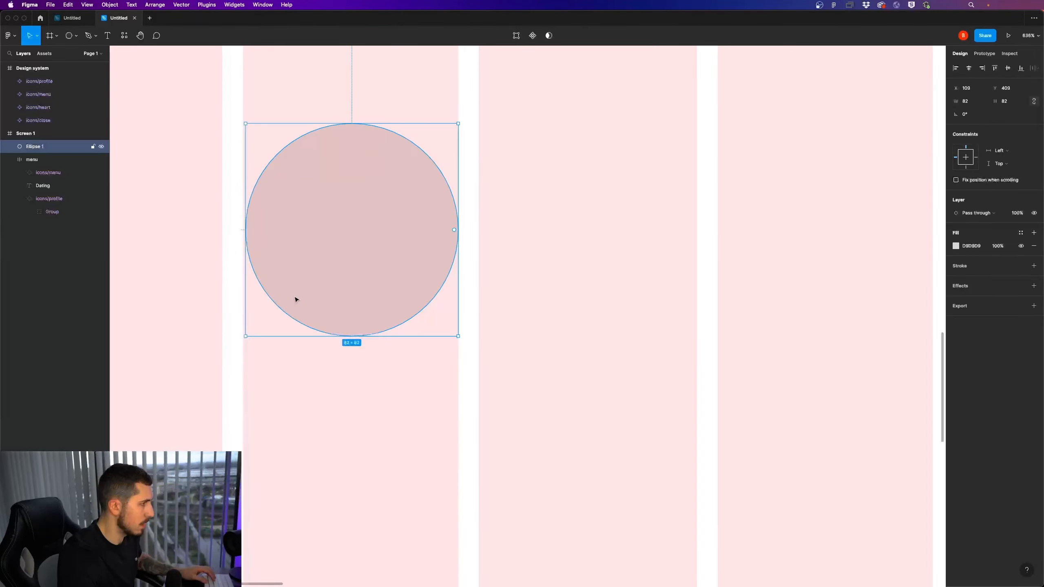
{"action": "left_click_drag", "start_coordinate": [244, 338], "coordinate": [243, 339]}
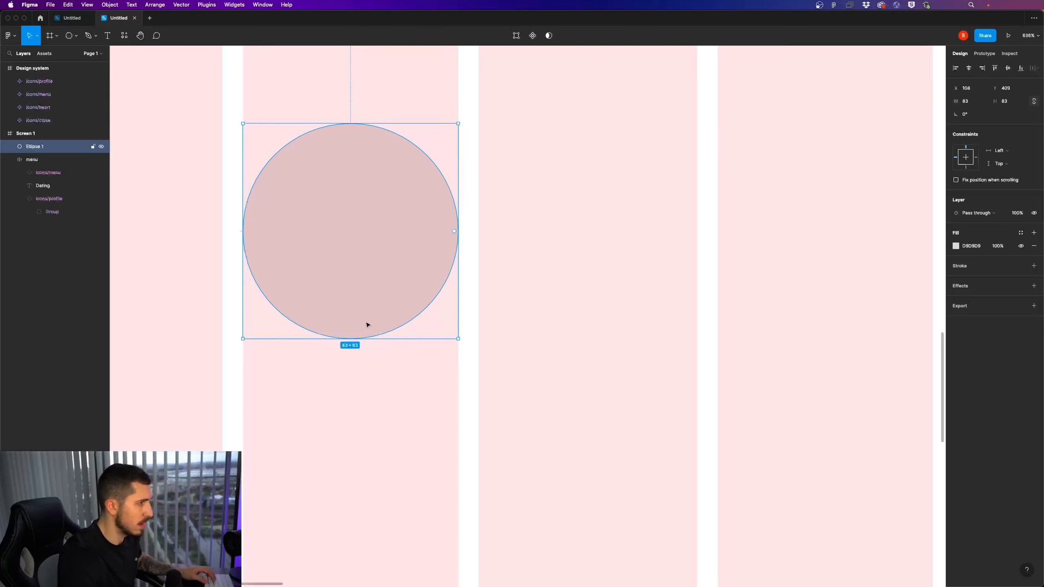
Move the circle from Screen 1 into the Design system frame, below the menu icon at X 73
{"action": "scroll", "coordinate": [367, 326], "scroll_direction": "down", "scroll_amount": 15}
{"action": "scroll", "coordinate": [331, 327], "scroll_direction": "right", "scroll_amount": 5}
{"action": "left_click_drag", "start_coordinate": [331, 326], "coordinate": [537, 223]}
{"action": "scroll", "coordinate": [549, 202], "scroll_direction": "up", "scroll_amount": 3}
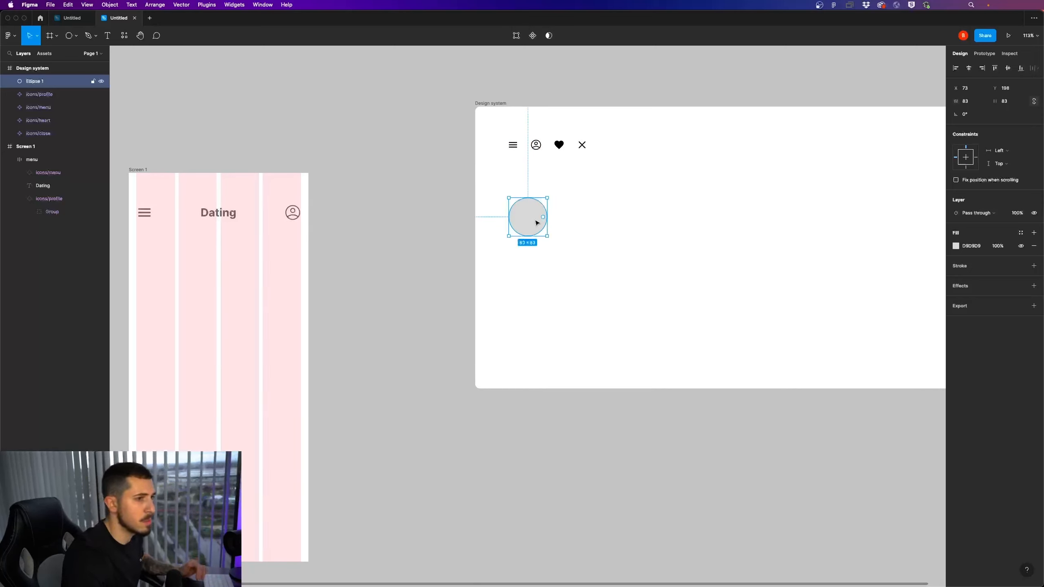
Set the circle's fill to the near-black colour 141414
{"action": "left_click", "coordinate": [955, 246]}
{"action": "left_click", "coordinate": [920, 290]}
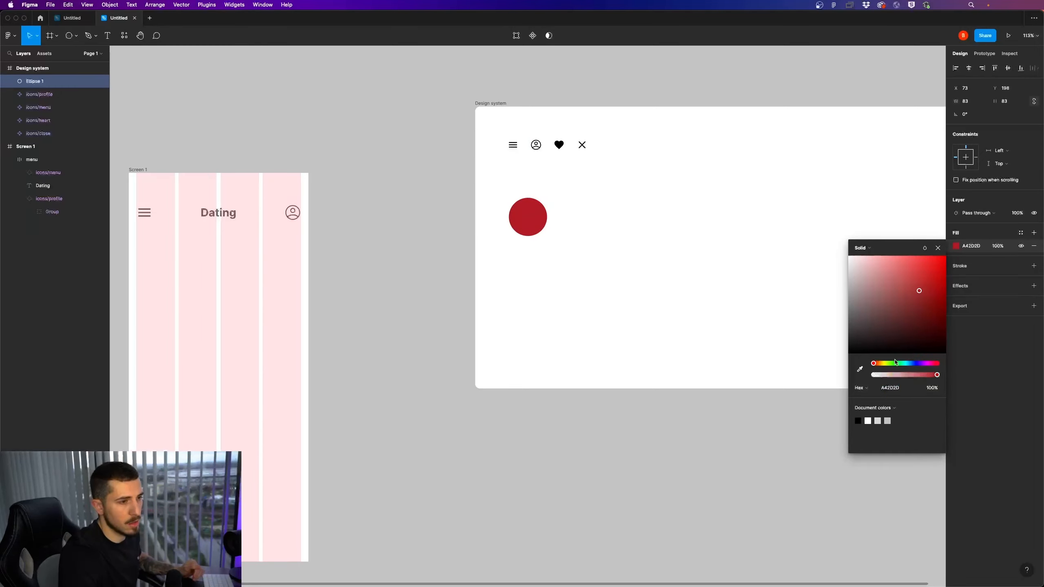
{"action": "left_click_drag", "start_coordinate": [895, 363], "coordinate": [861, 366]}
{"action": "left_click_drag", "start_coordinate": [875, 310], "coordinate": [826, 350]}
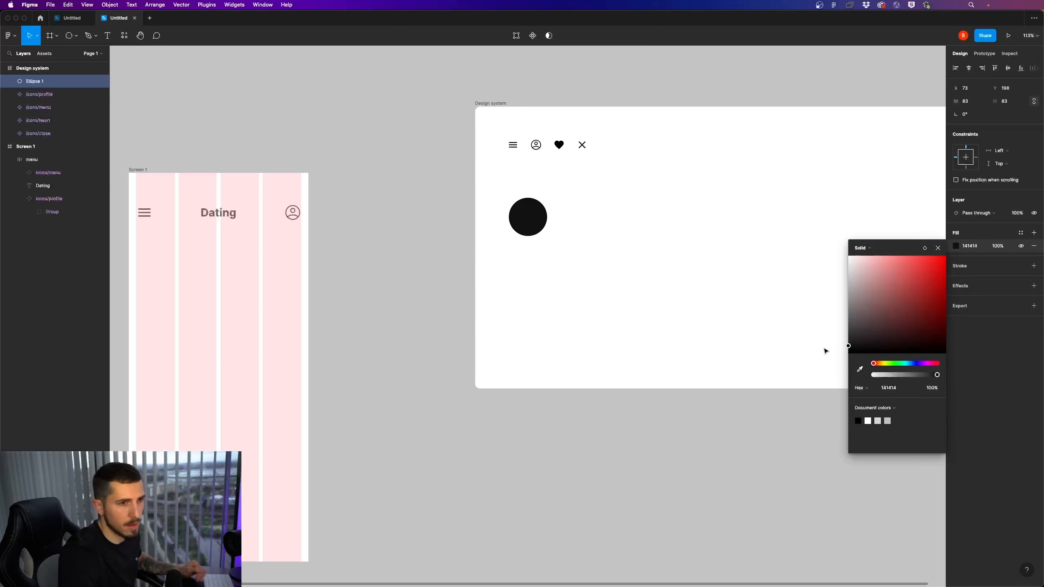
Move the dark circle to X 111, Y 187 below the icon row in the Design system frame
{"action": "left_click", "coordinate": [724, 320]}
{"action": "left_click_drag", "start_coordinate": [532, 204], "coordinate": [559, 189]}
{"action": "left_click", "coordinate": [700, 238]}
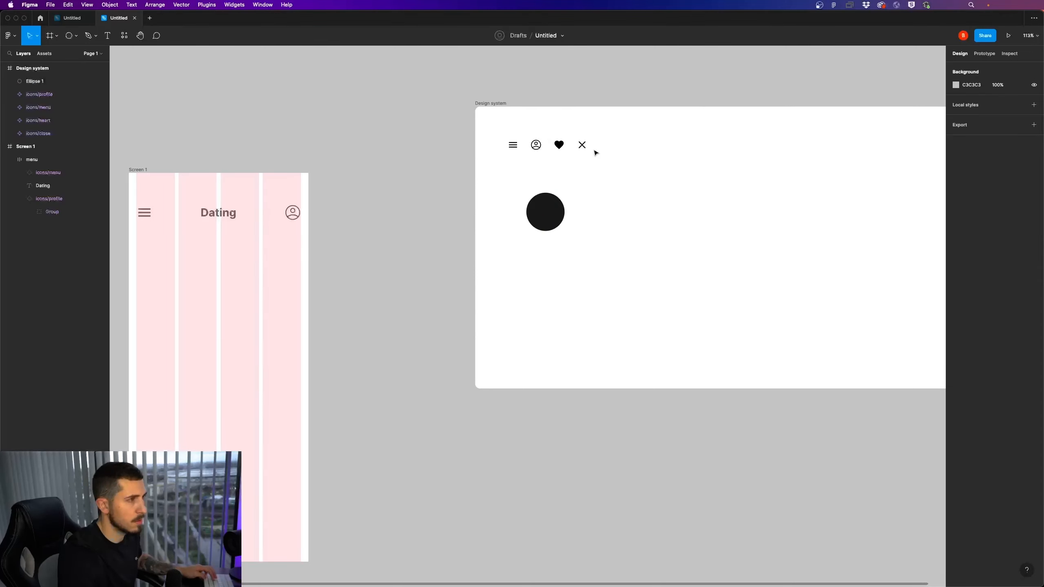
Place a copy of the close icon at the centre of the dark circle
{"action": "left_click", "coordinate": [582, 147]}
{"action": "scroll", "coordinate": [584, 150], "scroll_direction": "down", "scroll_amount": 1}
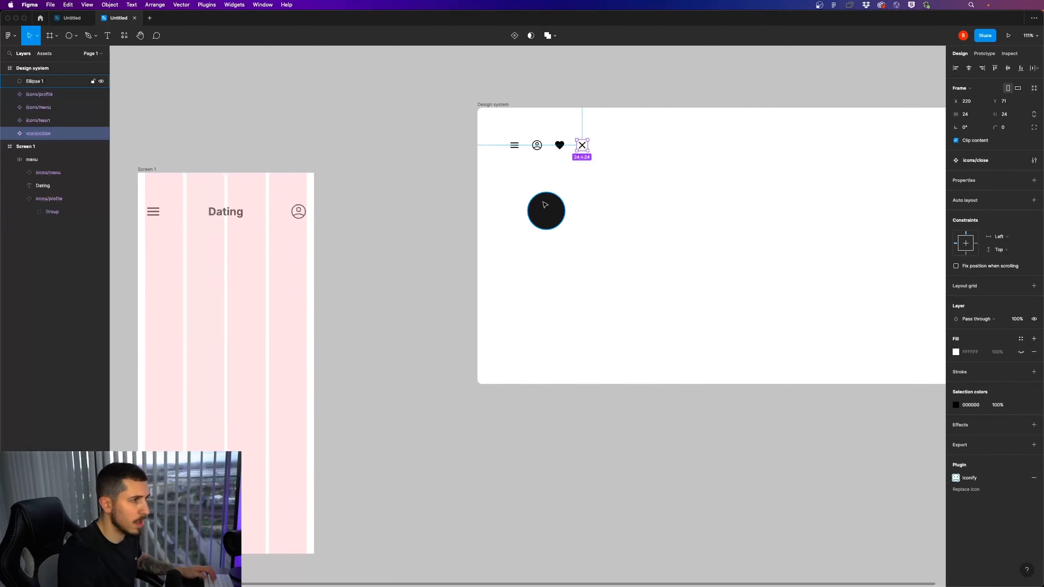
{"action": "left_click_drag", "start_coordinate": [584, 150], "coordinate": [546, 210]}
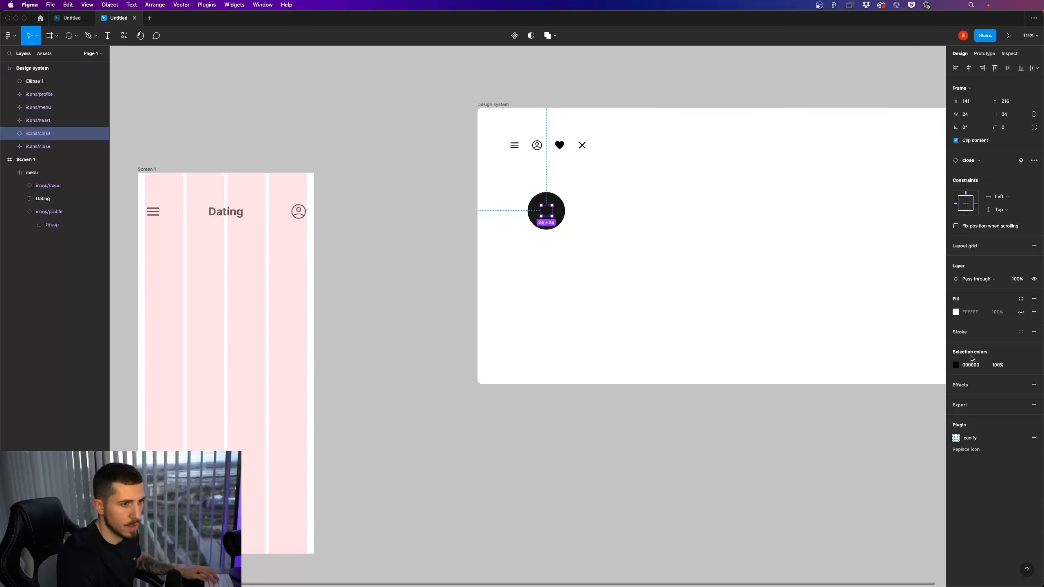
Recolour the copied close icon to white FFFFFF and reorder its layer above the circle
{"action": "left_click", "coordinate": [956, 367]}
{"action": "left_click_drag", "start_coordinate": [920, 402], "coordinate": [736, 315]}
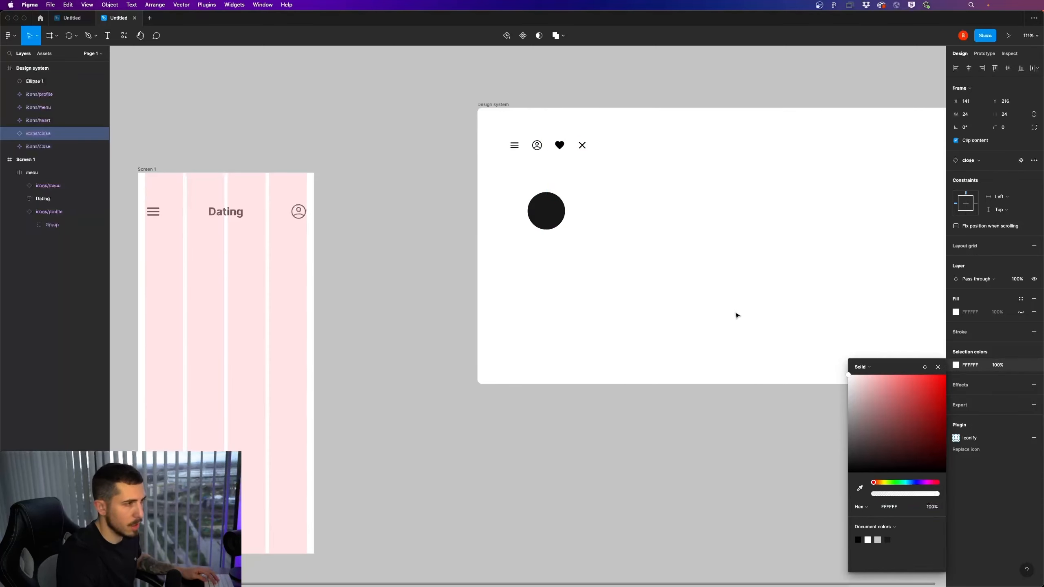
{"action": "left_click_drag", "start_coordinate": [46, 181], "coordinate": [47, 75]}
{"action": "left_click", "coordinate": [547, 214]}
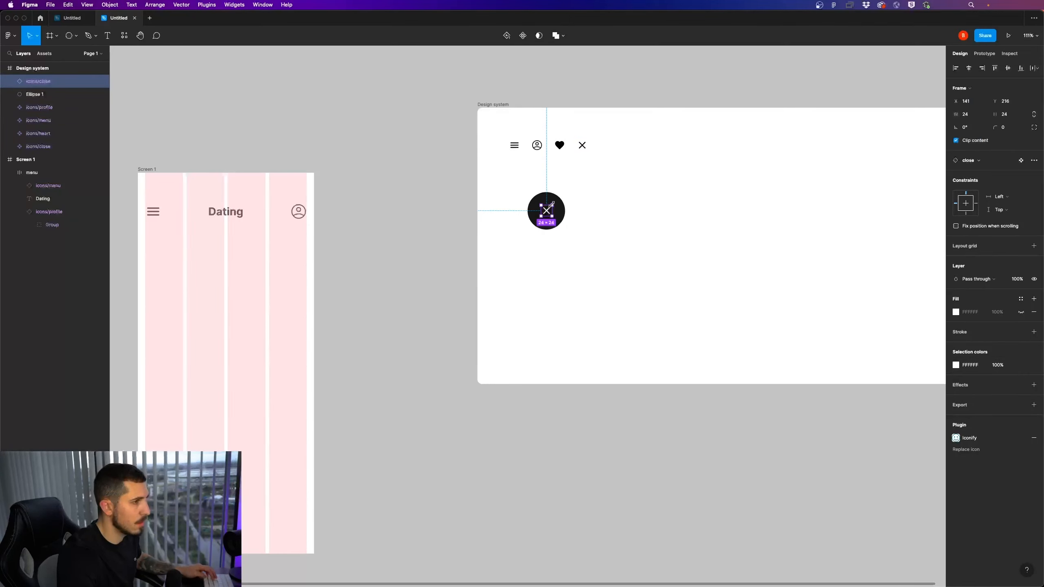
Enlarge the white close icon to about 52 × 52, keeping it centred in the circle
{"action": "left_click_drag", "start_coordinate": [551, 204], "coordinate": [555, 199]}
{"action": "left_click", "coordinate": [585, 242]}
{"action": "scroll", "coordinate": [580, 243], "scroll_direction": "down", "scroll_amount": 3}
{"action": "scroll", "coordinate": [552, 237], "scroll_direction": "up", "scroll_amount": 2}
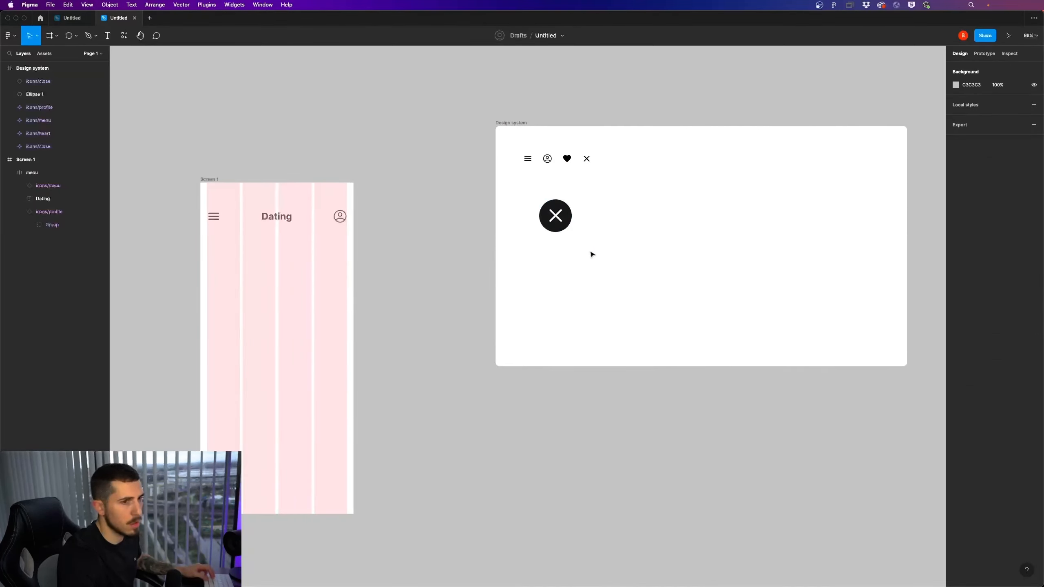
Change the circle's fill behind the close icon to coral EC8282
{"action": "left_click", "coordinate": [557, 228]}
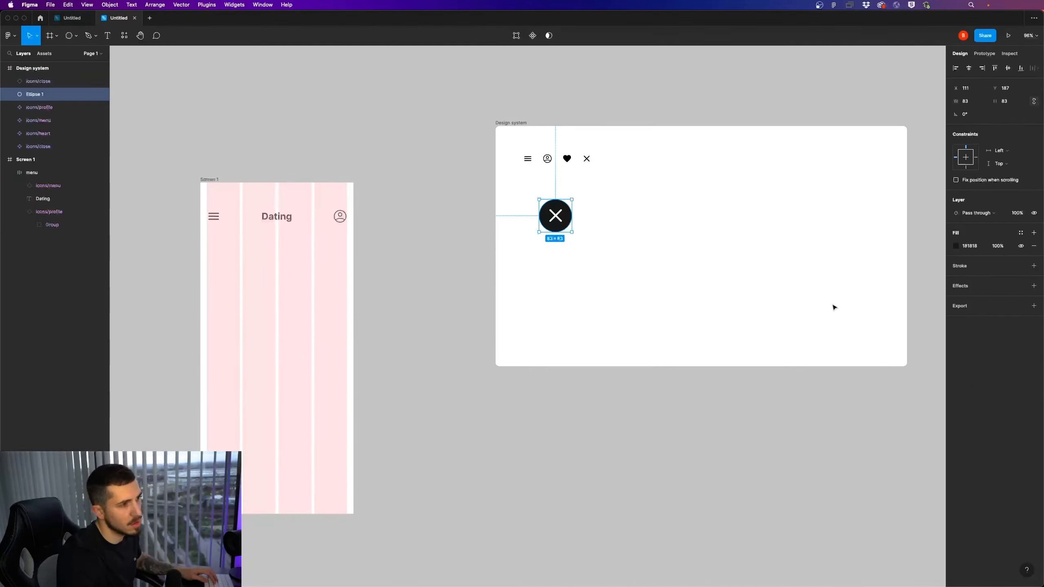
{"action": "left_click", "coordinate": [956, 246]}
{"action": "left_click_drag", "start_coordinate": [919, 328], "coordinate": [888, 276]}
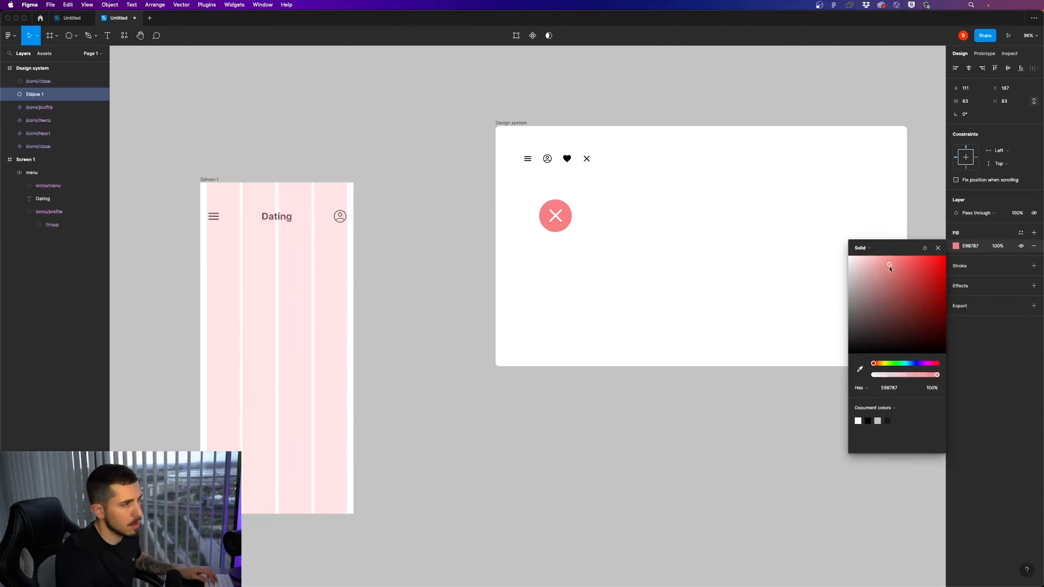
Try turning the coral circle and its close icon into a component, and undo it
{"action": "left_click_drag", "start_coordinate": [637, 271], "coordinate": [567, 222]}
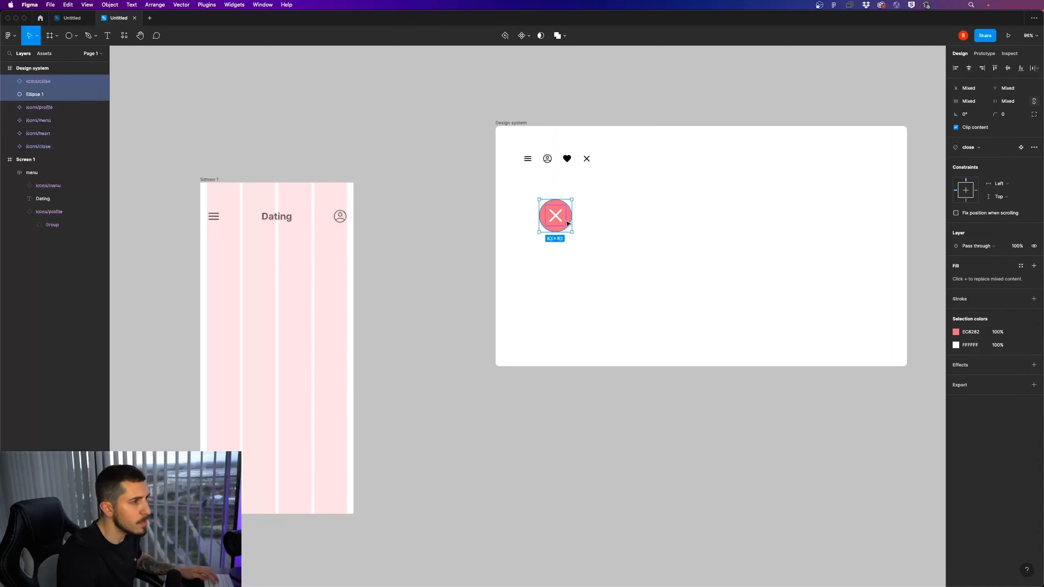
{"action": "right_click", "coordinate": [567, 218]}
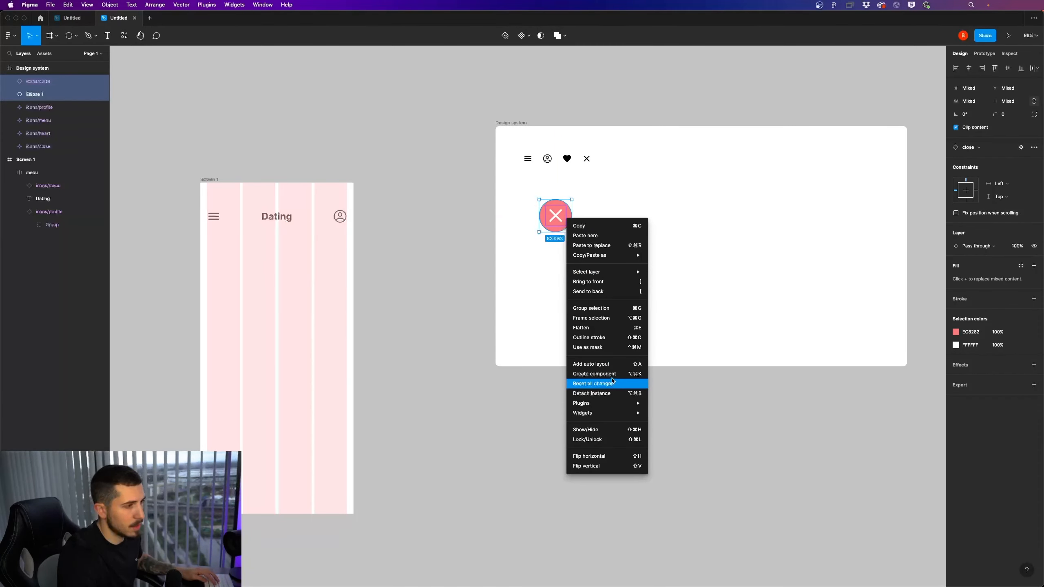
{"action": "left_click", "coordinate": [613, 374]}
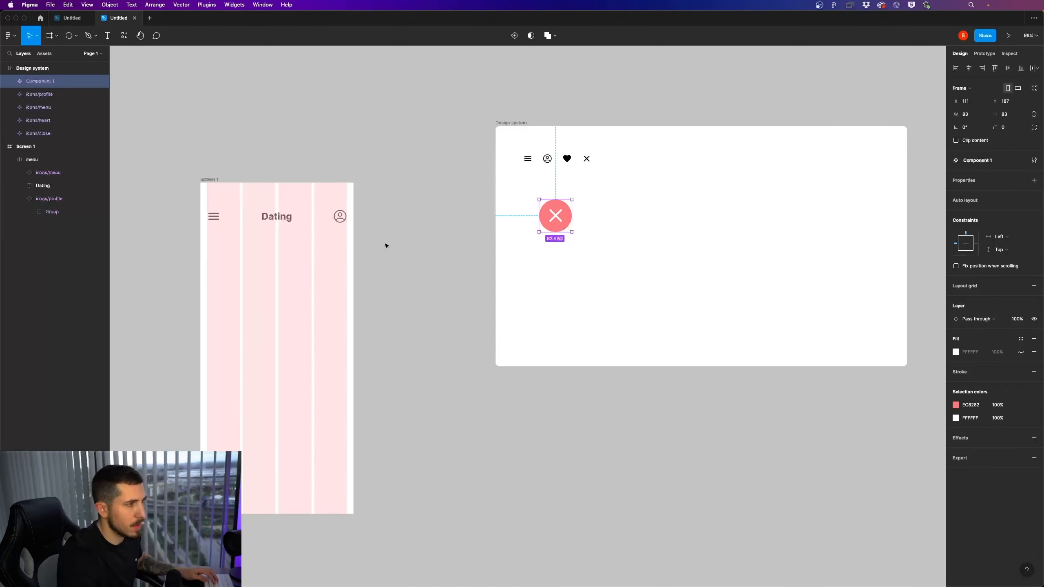
{"action": "double_click", "coordinate": [40, 82]}
{"action": "left_click", "coordinate": [578, 286]}
{"action": "key", "text": "super+z"}
{"action": "key", "text": "super+z"}
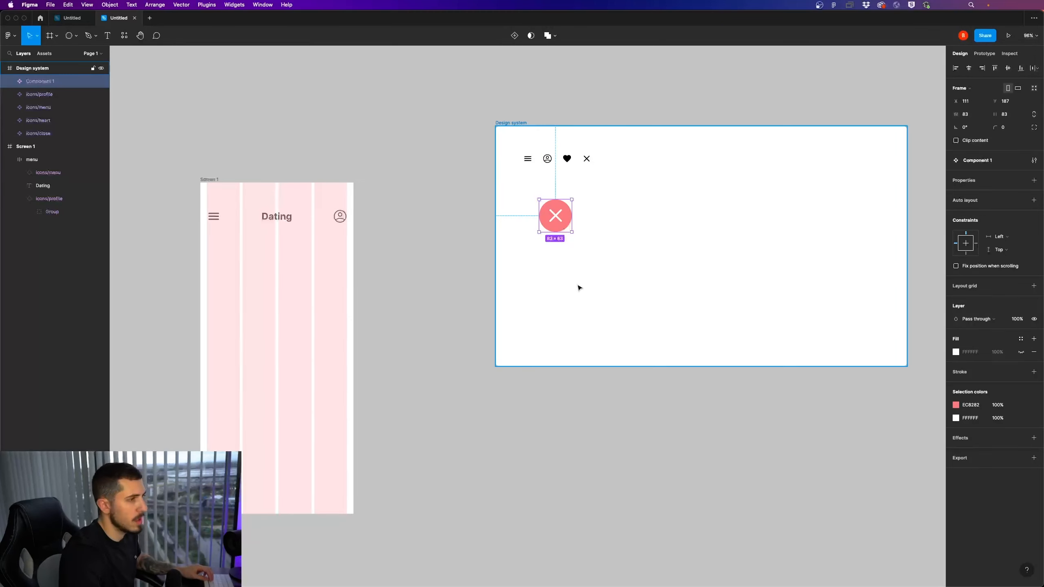
Group the coral circle with its close icon and name the group button/round
{"action": "left_click", "coordinate": [596, 262]}
{"action": "left_click_drag", "start_coordinate": [582, 235], "coordinate": [533, 195]}
{"action": "key", "text": "super+g"}
{"action": "double_click", "coordinate": [36, 83]}
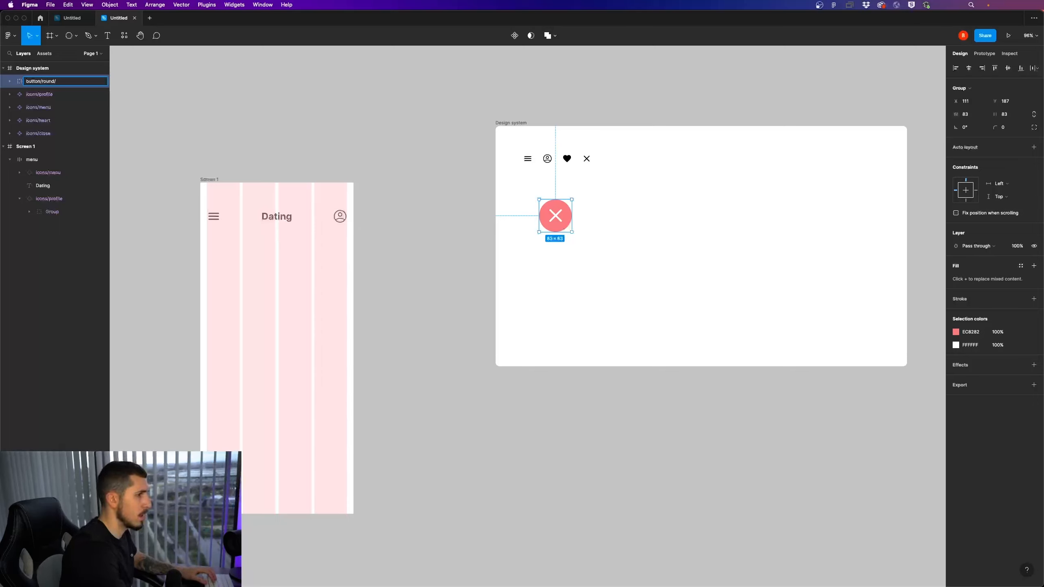
{"action": "key", "text": "Return"}
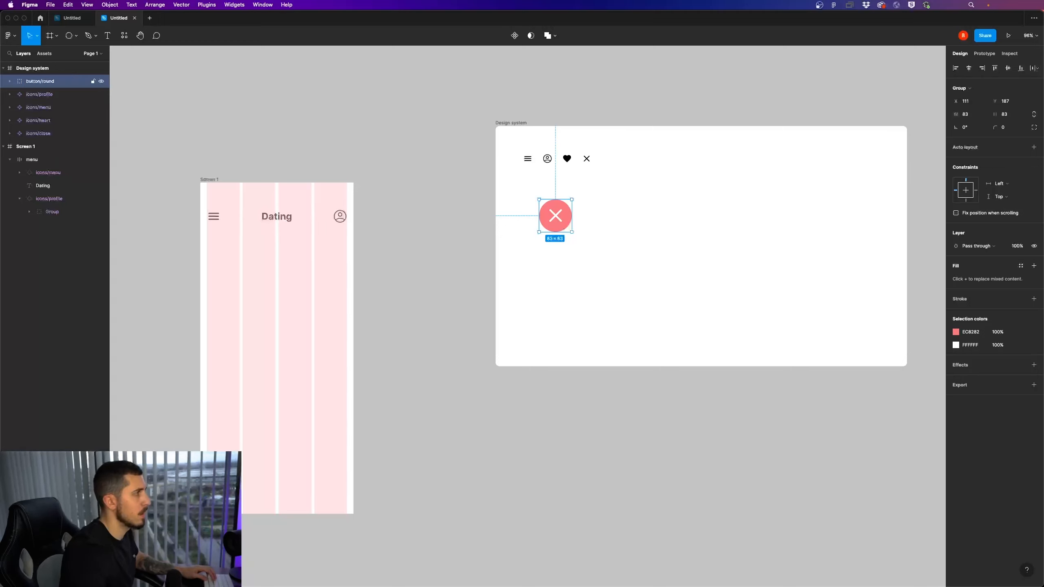
Duplicate the round close button to X 239 beside the original and recolour the copy's circle to bright red FE5E5E
{"action": "left_click_drag", "start_coordinate": [570, 228], "coordinate": [621, 228]}
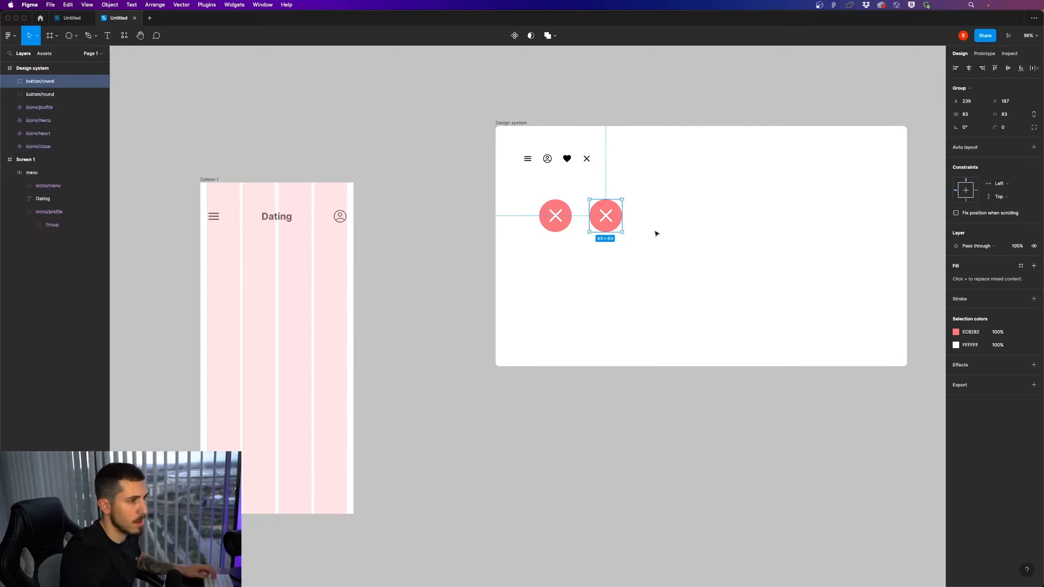
{"action": "left_click", "coordinate": [956, 332]}
{"action": "mouse_move", "coordinate": [873, 450]}
{"action": "left_mouse_down"}
{"action": "mouse_move", "coordinate": [894, 453]}
{"action": "mouse_move", "coordinate": [871, 452]}
{"action": "left_mouse_up"}
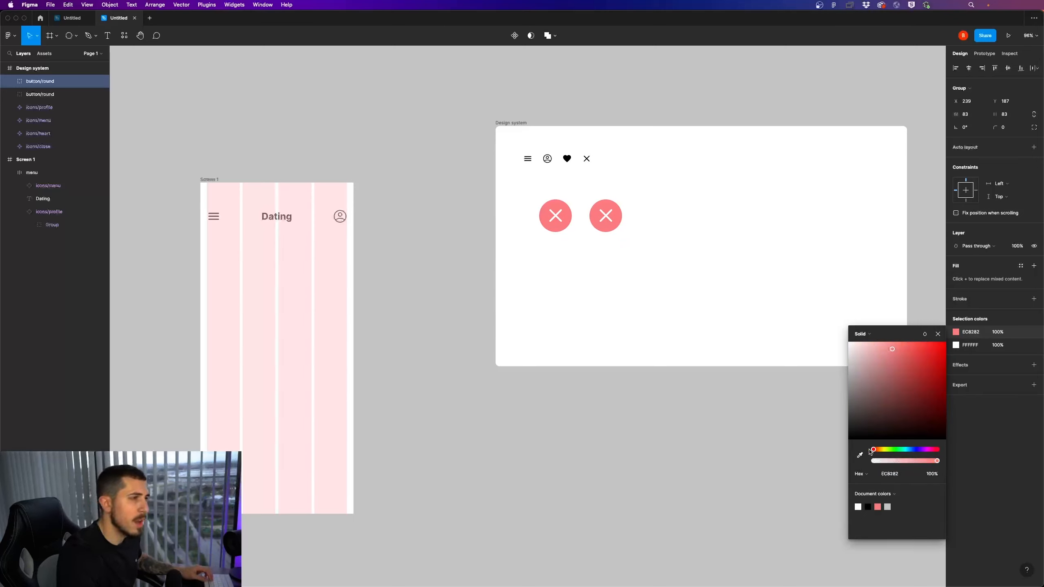
{"action": "left_click_drag", "start_coordinate": [910, 359], "coordinate": [911, 345]}
{"action": "left_click", "coordinate": [708, 300]}
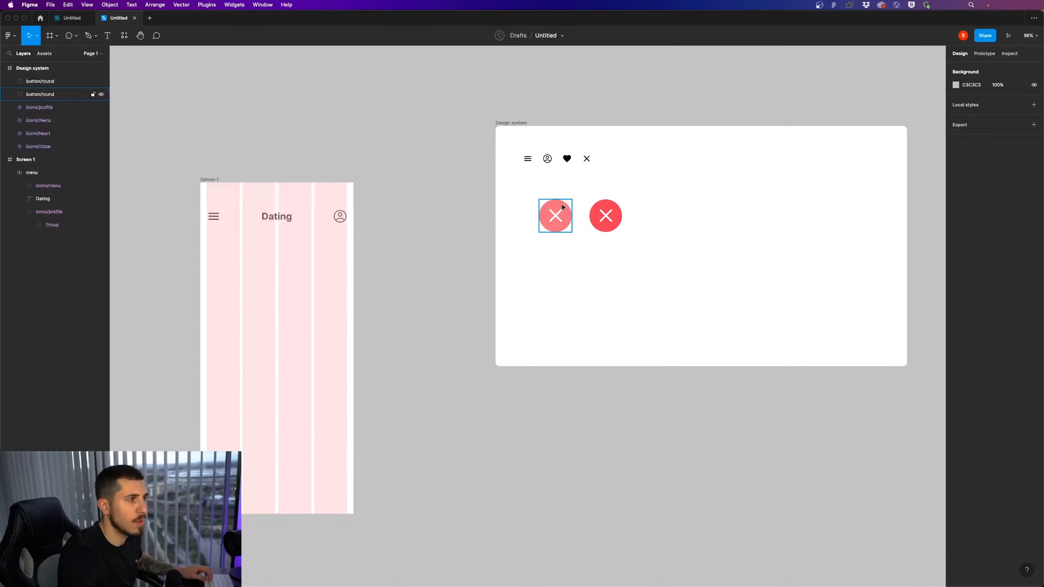
Set the original round button's circle colour to dark grey 323232
{"action": "left_click", "coordinate": [568, 224]}
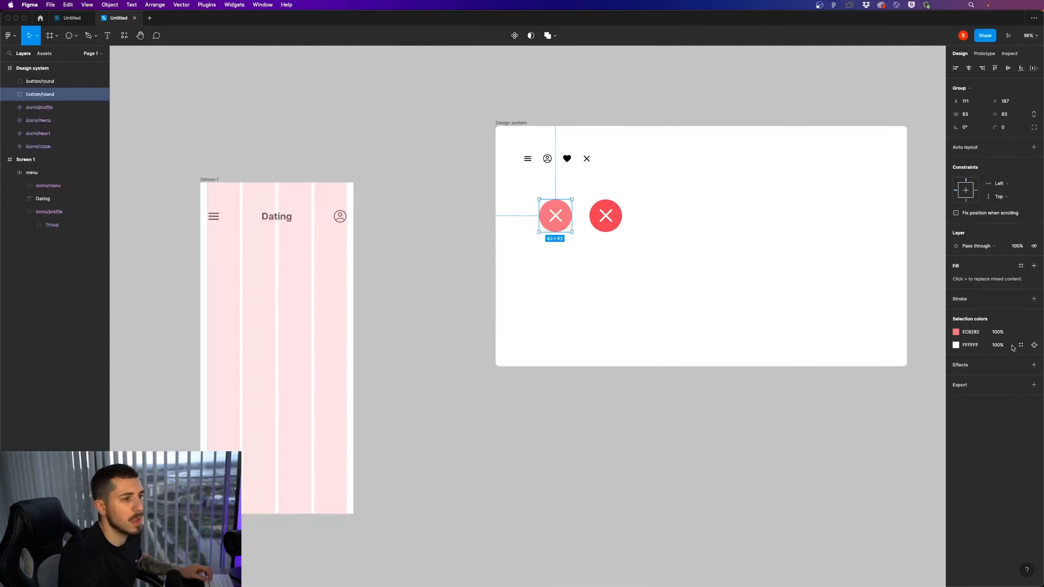
{"action": "left_click", "coordinate": [953, 334]}
{"action": "left_click_drag", "start_coordinate": [920, 365], "coordinate": [815, 420]}
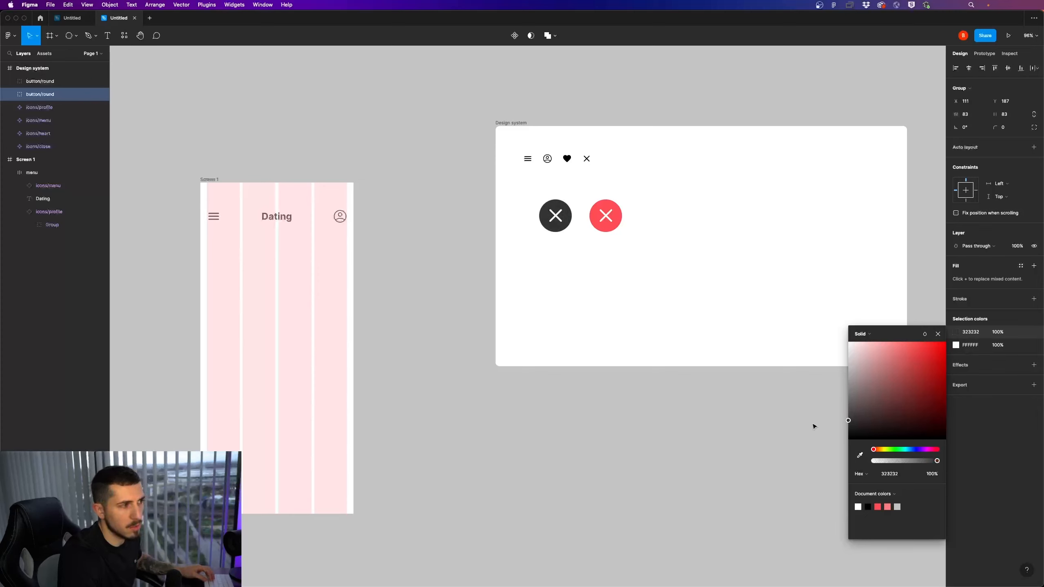
{"action": "left_click", "coordinate": [814, 426]}
Lighten the duplicated button's circle from red to a pale pink
{"action": "left_click", "coordinate": [617, 226]}
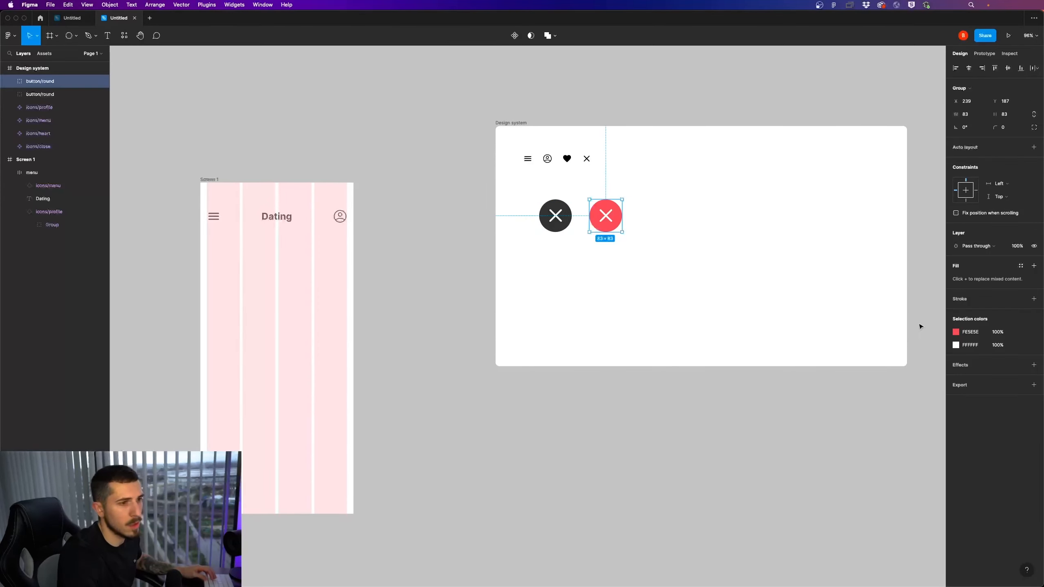
{"action": "left_click", "coordinate": [957, 332]}
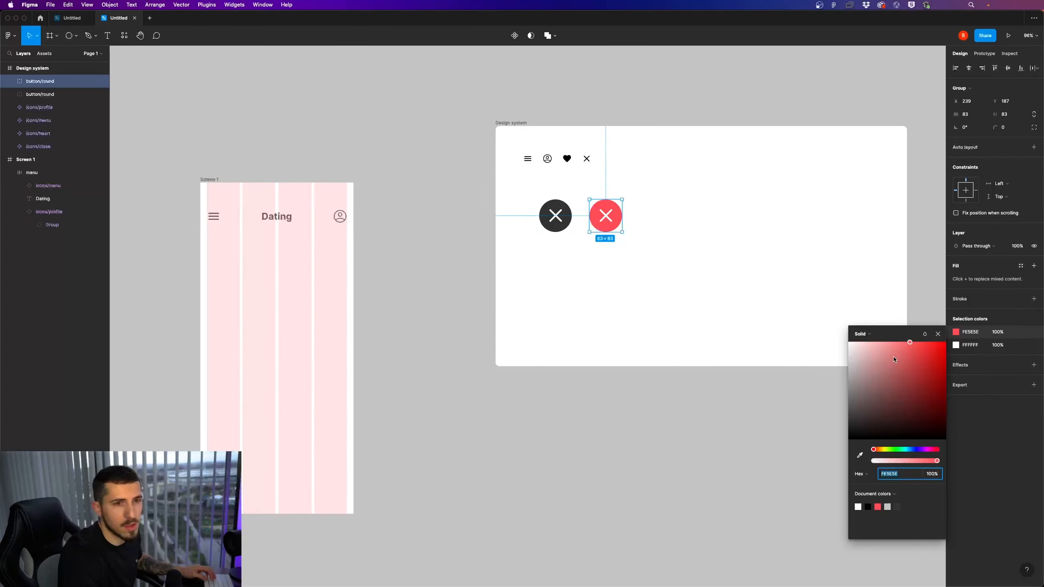
{"action": "left_click_drag", "start_coordinate": [891, 359], "coordinate": [874, 345]}
{"action": "left_click", "coordinate": [736, 333]}
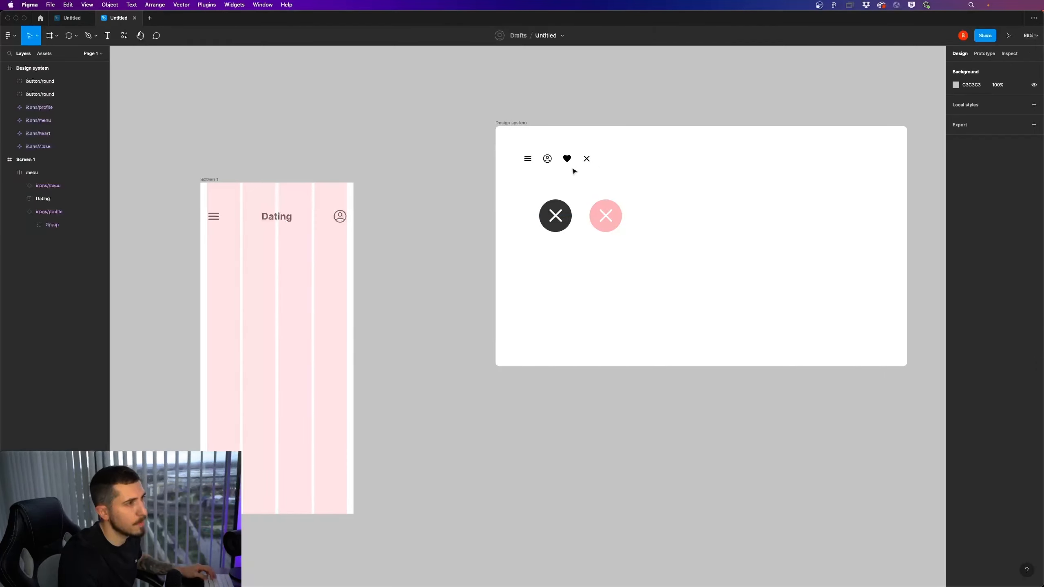
Swap the close icon inside the pink button for the heart icon
{"action": "left_click", "coordinate": [567, 158]}
{"action": "left_click", "coordinate": [604, 216]}
{"action": "key", "text": "ctrl+v"}
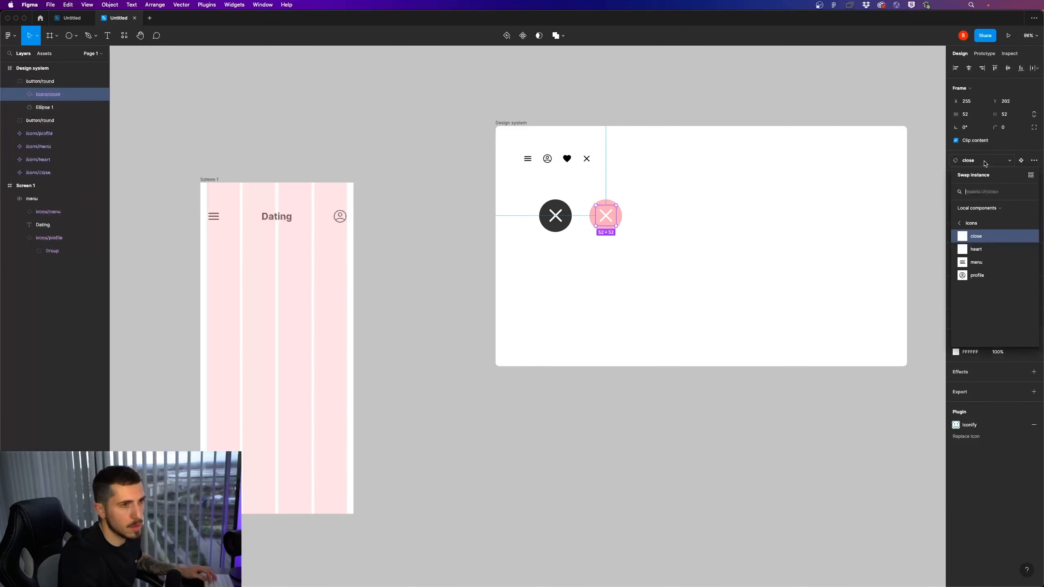
{"action": "left_click", "coordinate": [642, 243]}
Recolour the heart icon inside the pink button to coral red E75F5F
{"action": "double_click", "coordinate": [609, 220]}
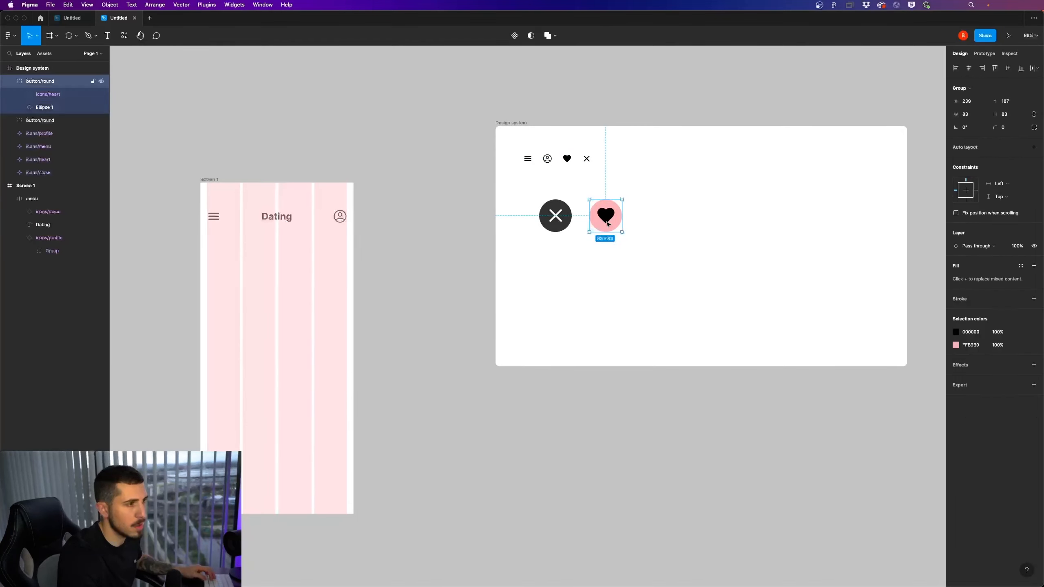
{"action": "left_click", "coordinate": [954, 352]}
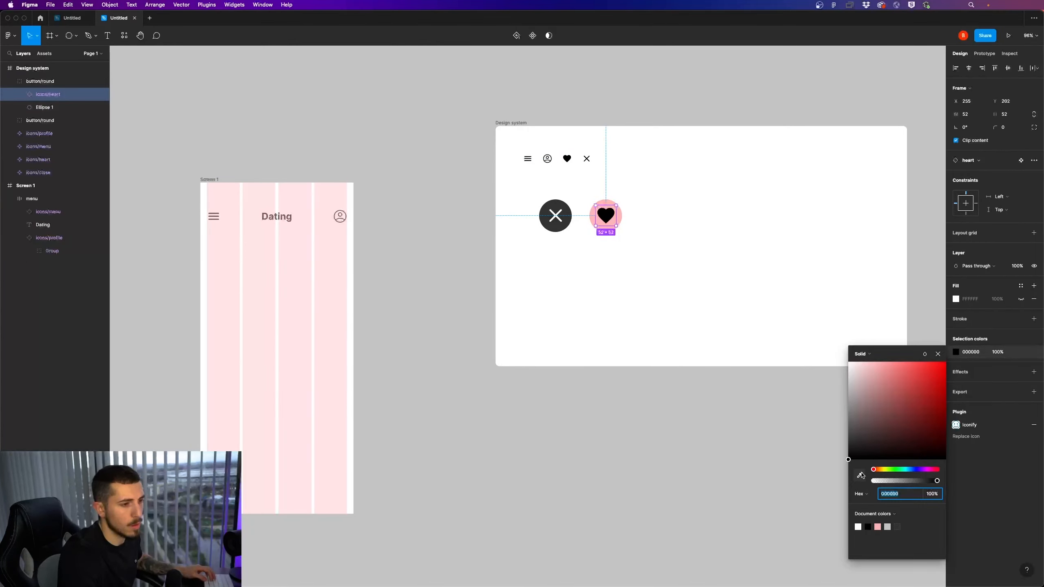
{"action": "left_click", "coordinate": [860, 475]}
{"action": "left_click", "coordinate": [616, 214]}
{"action": "mouse_move", "coordinate": [888, 364]}
{"action": "left_mouse_down"}
{"action": "mouse_move", "coordinate": [911, 362]}
{"action": "mouse_move", "coordinate": [923, 378]}
{"action": "mouse_move", "coordinate": [908, 376]}
{"action": "left_mouse_up"}
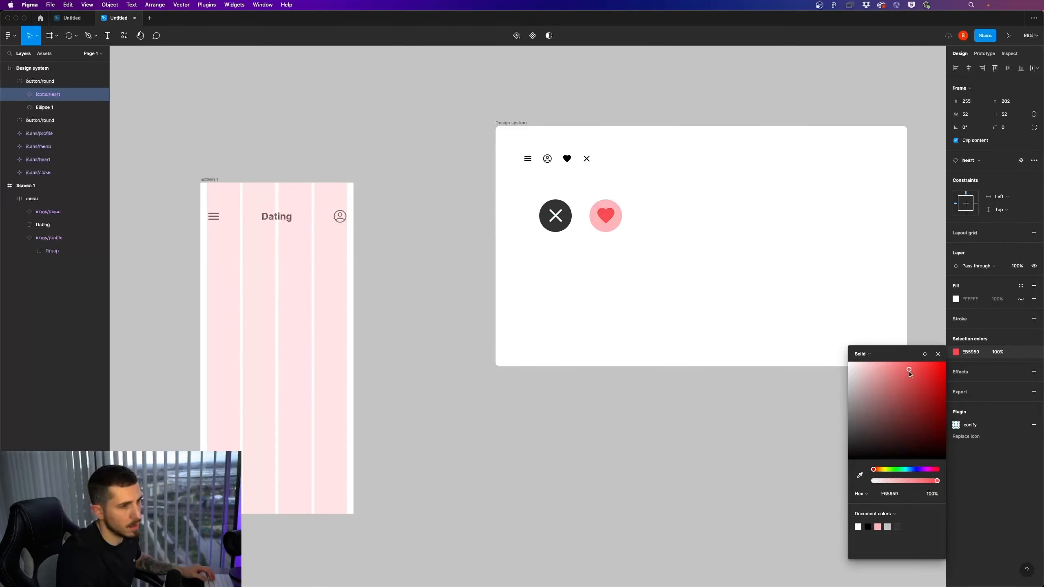
{"action": "left_click", "coordinate": [741, 343]}
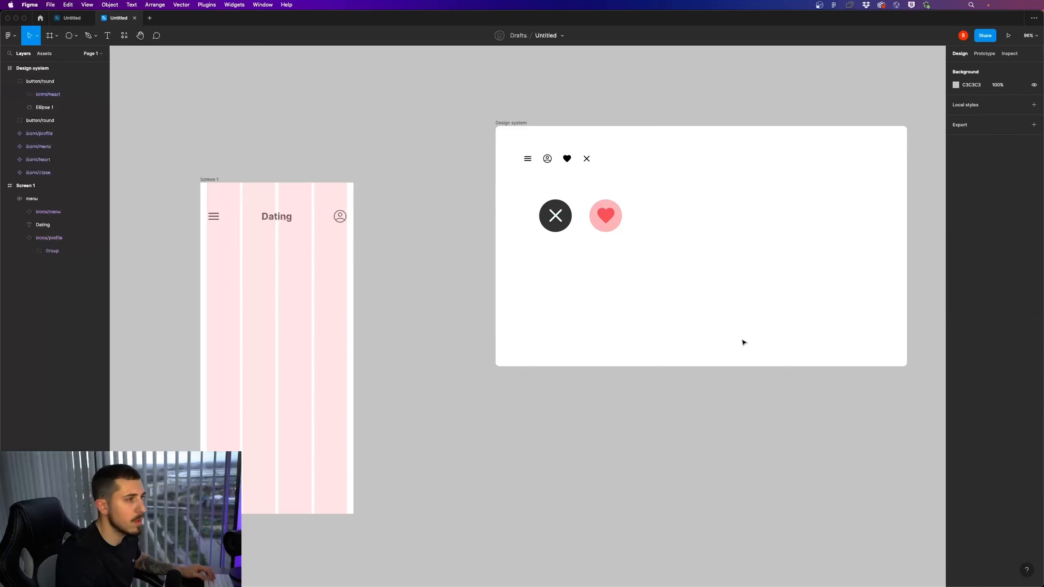
Collapse the heart button's group and combine the close and heart buttons into one component set
{"action": "left_click_drag", "start_coordinate": [645, 282], "coordinate": [595, 203]}
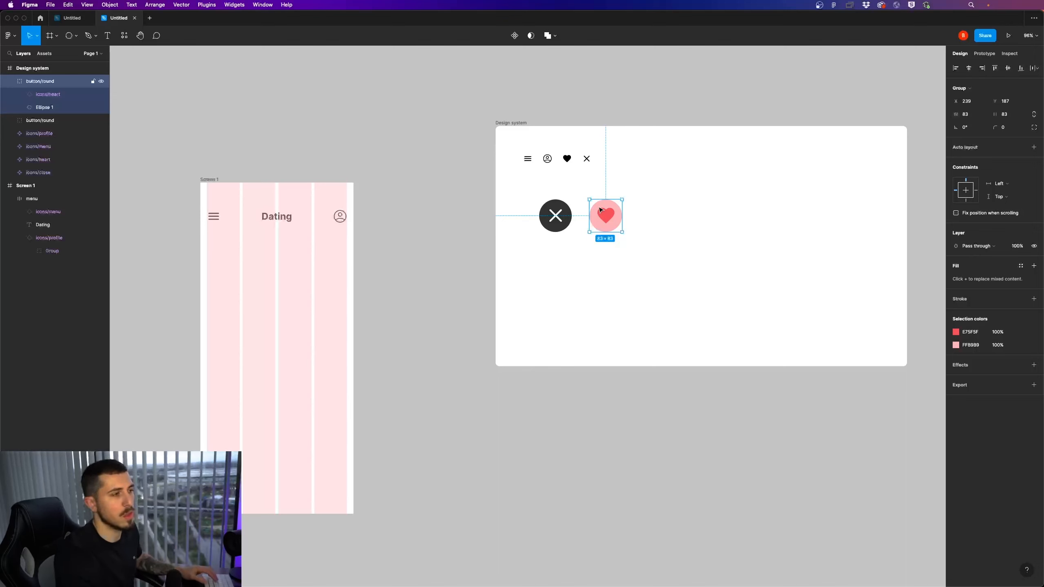
{"action": "left_click", "coordinate": [669, 265]}
{"action": "left_click", "coordinate": [611, 219]}
{"action": "left_click_drag", "start_coordinate": [649, 264], "coordinate": [603, 222]}
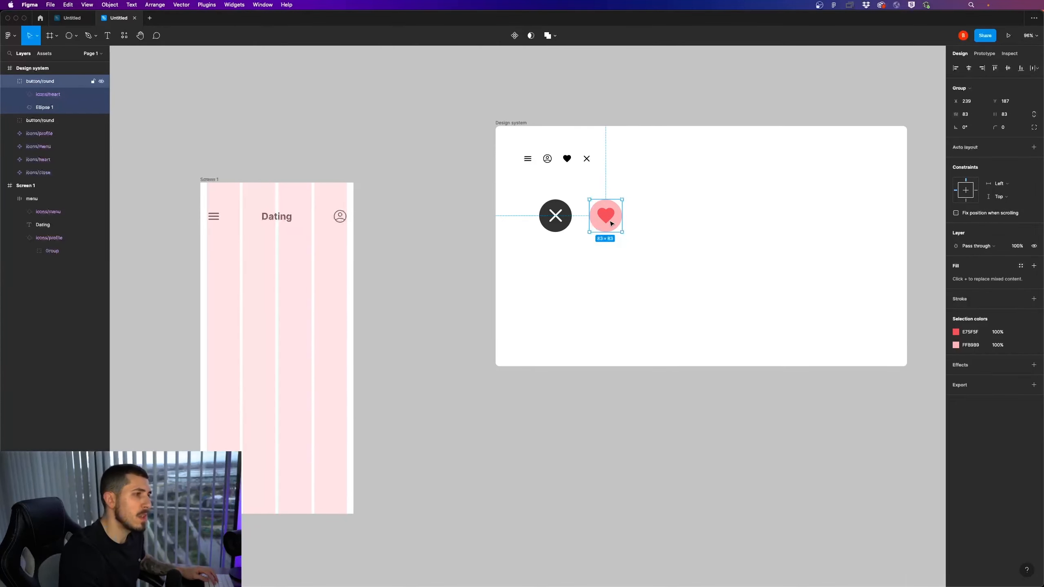
{"action": "left_click", "coordinate": [11, 82]}
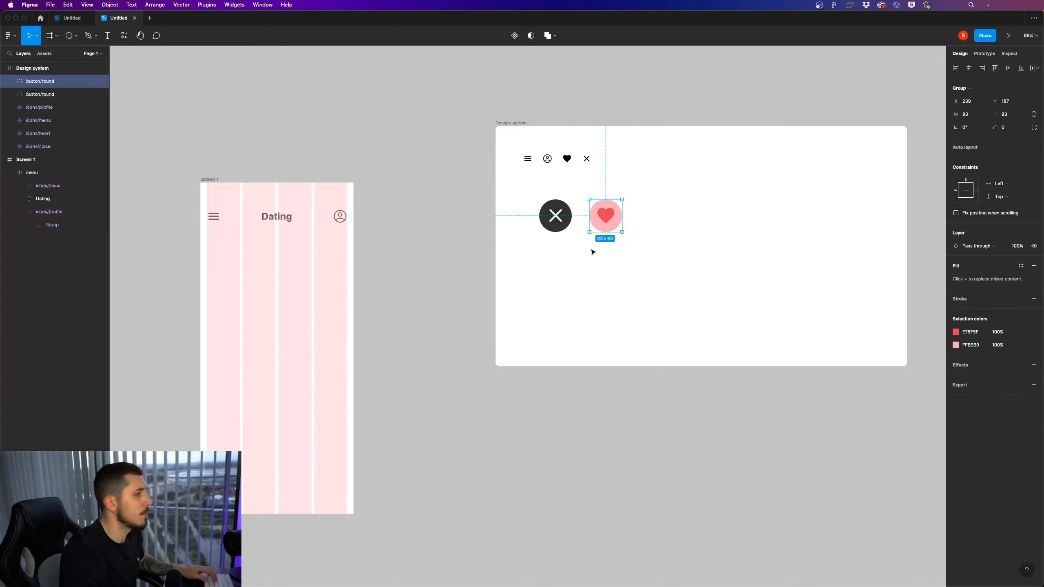
{"action": "left_click_drag", "start_coordinate": [642, 267], "coordinate": [537, 218]}
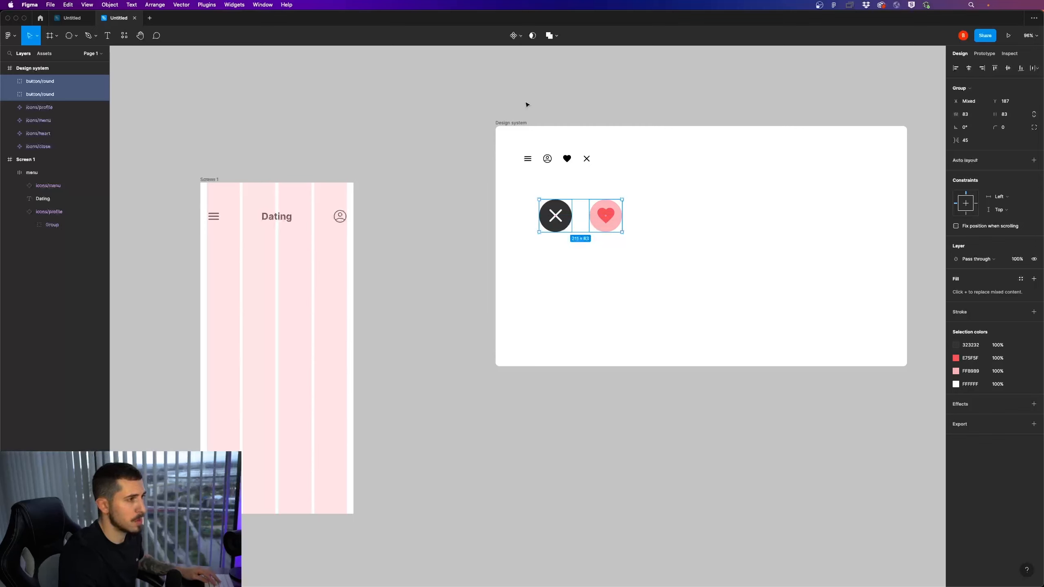
{"action": "left_click", "coordinate": [517, 36]}
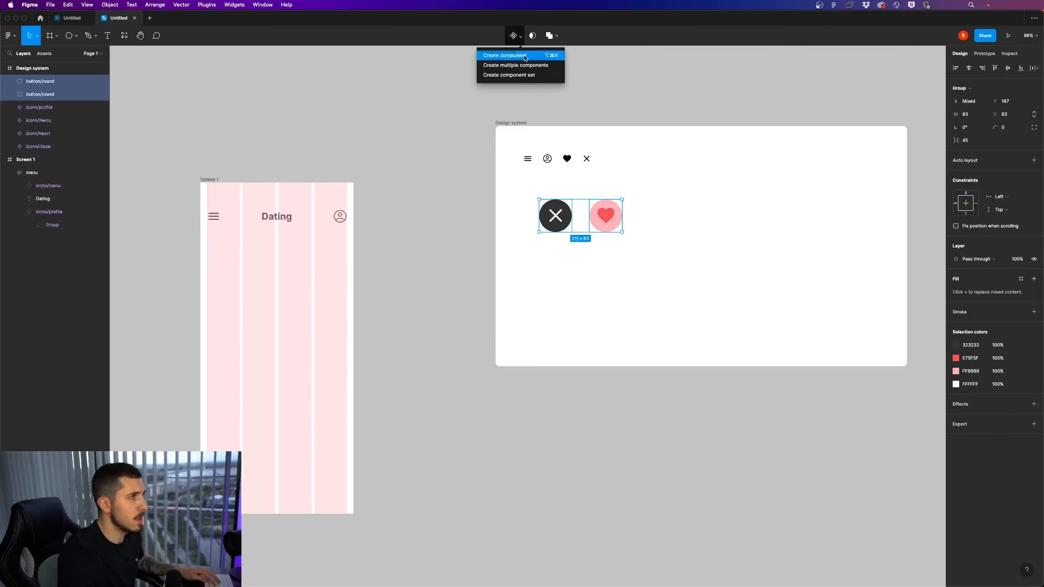
{"action": "left_click", "coordinate": [526, 76]}
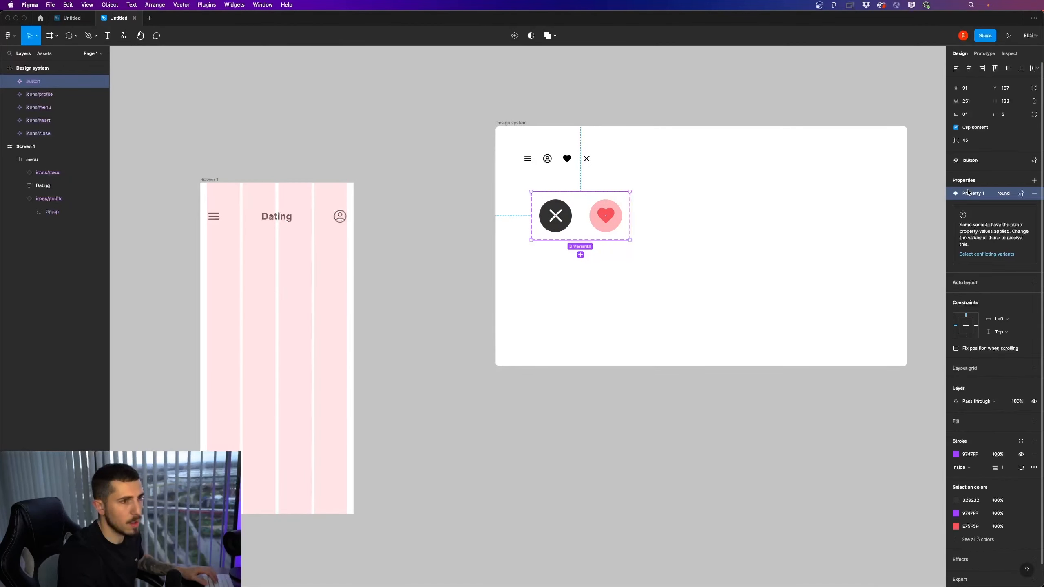
Rename the button set's variant property to Type and select the close button variant
{"action": "double_click", "coordinate": [971, 194]}
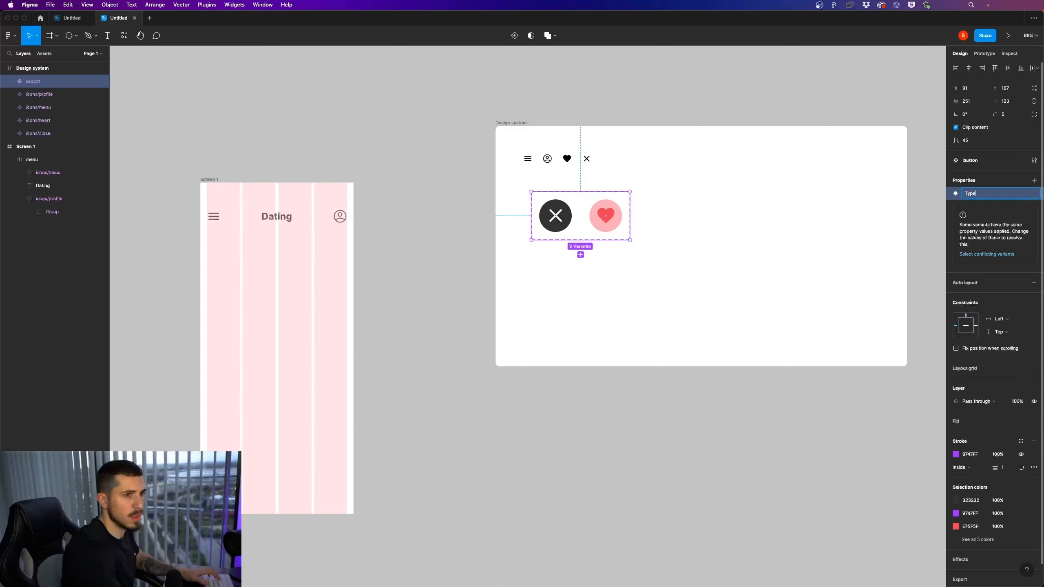
{"action": "key", "text": "Return"}
{"action": "left_click", "coordinate": [557, 227]}
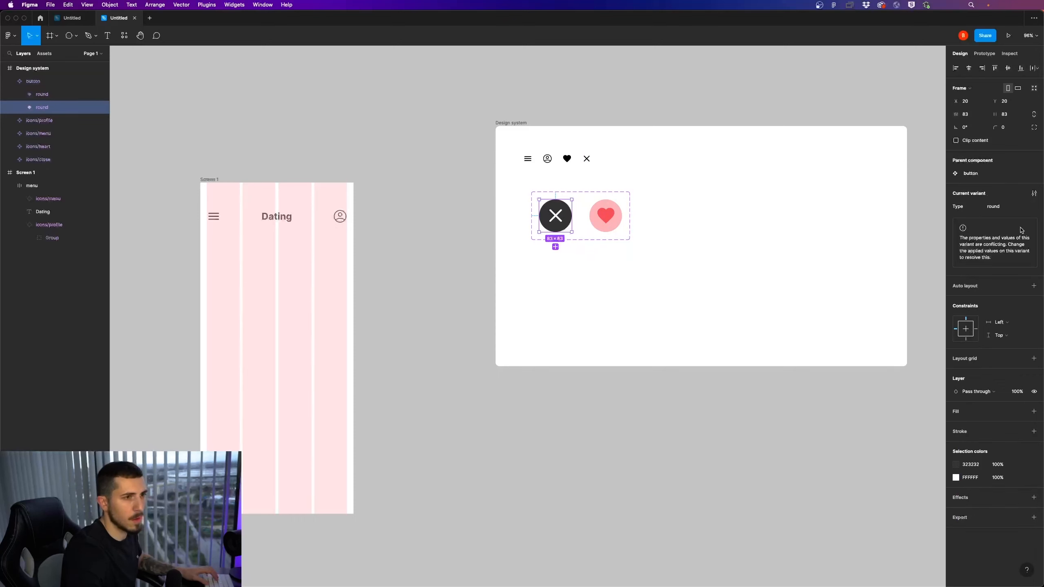
Set the Type value of the close button variant to Dislike
{"action": "left_click", "coordinate": [995, 205]}
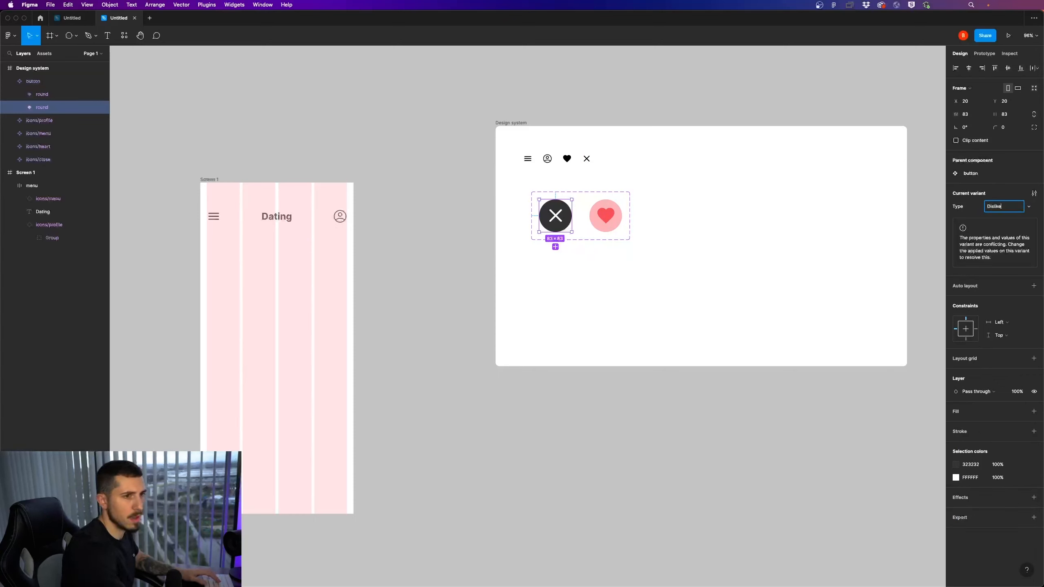
{"action": "key", "text": "Return"}
{"action": "double_click", "coordinate": [608, 220]}
{"action": "left_click", "coordinate": [659, 240]}
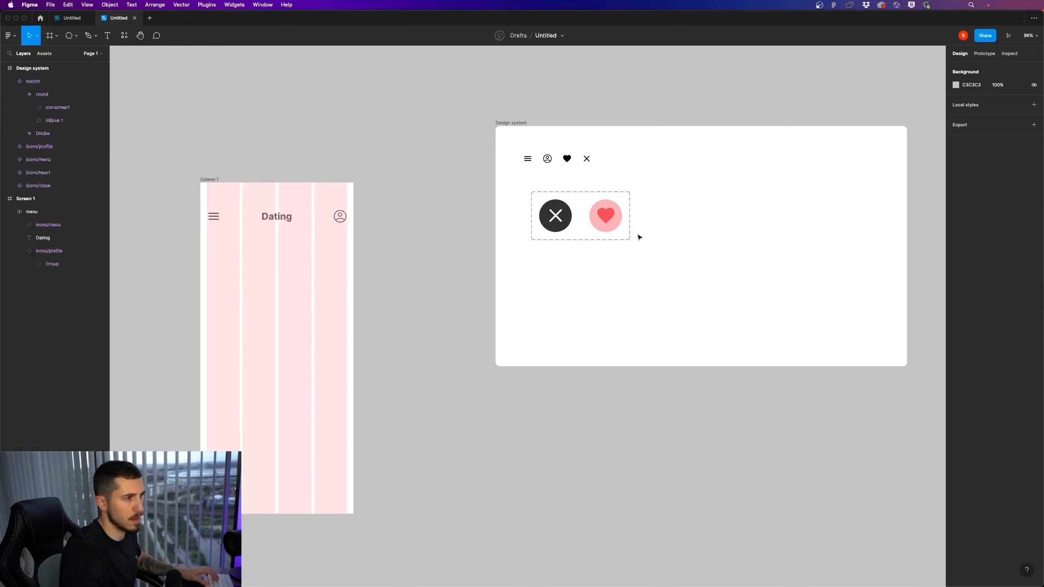
Set the Type value of the heart button variant to Like
{"action": "left_click", "coordinate": [607, 226]}
{"action": "left_click", "coordinate": [1010, 211]}
{"action": "type", "text": "Like"}
{"action": "key", "text": "Return"}
Move the button component set so its left edge lines up with the icon row above it
{"action": "left_click", "coordinate": [636, 240]}
{"action": "mouse_move", "coordinate": [636, 240]}
{"action": "left_mouse_down"}
{"action": "mouse_move", "coordinate": [624, 242]}
{"action": "mouse_move", "coordinate": [626, 233]}
{"action": "left_mouse_up"}
{"action": "left_click", "coordinate": [661, 234]}
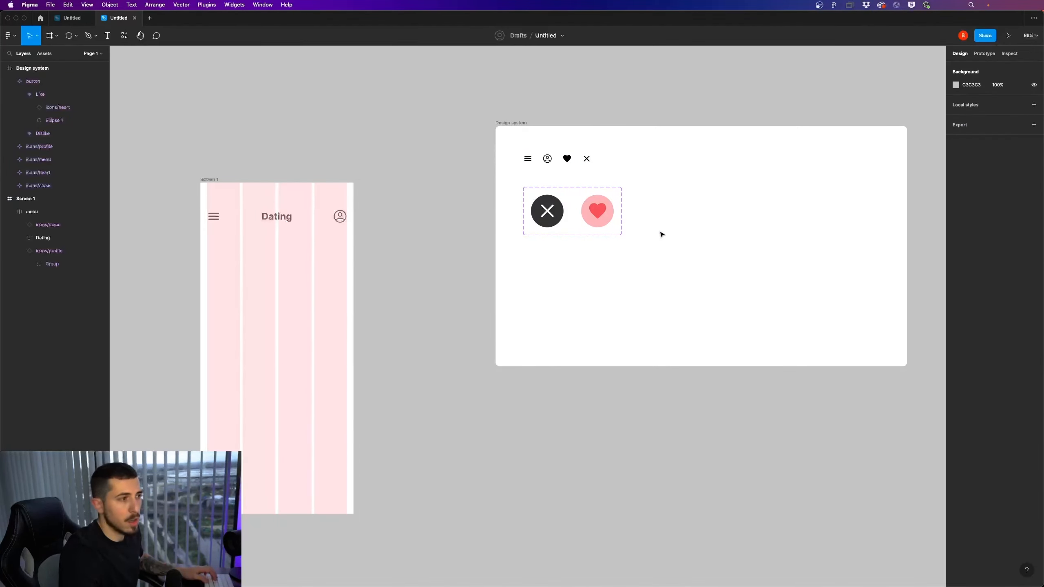
Draw a rectangle about 355 × 411 px below the menu on Screen 1, spanning the four grid columns
{"action": "scroll", "coordinate": [661, 234], "scroll_direction": "down", "scroll_amount": 3}
{"action": "scroll", "coordinate": [582, 222], "scroll_direction": "up", "scroll_amount": 2}
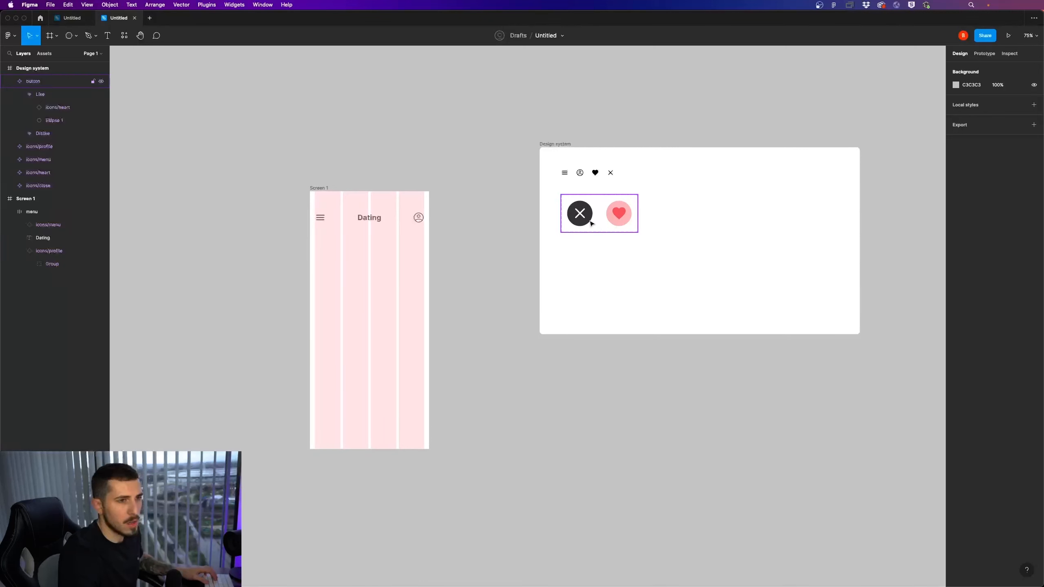
{"action": "left_click", "coordinate": [565, 230]}
{"action": "left_click", "coordinate": [578, 223]}
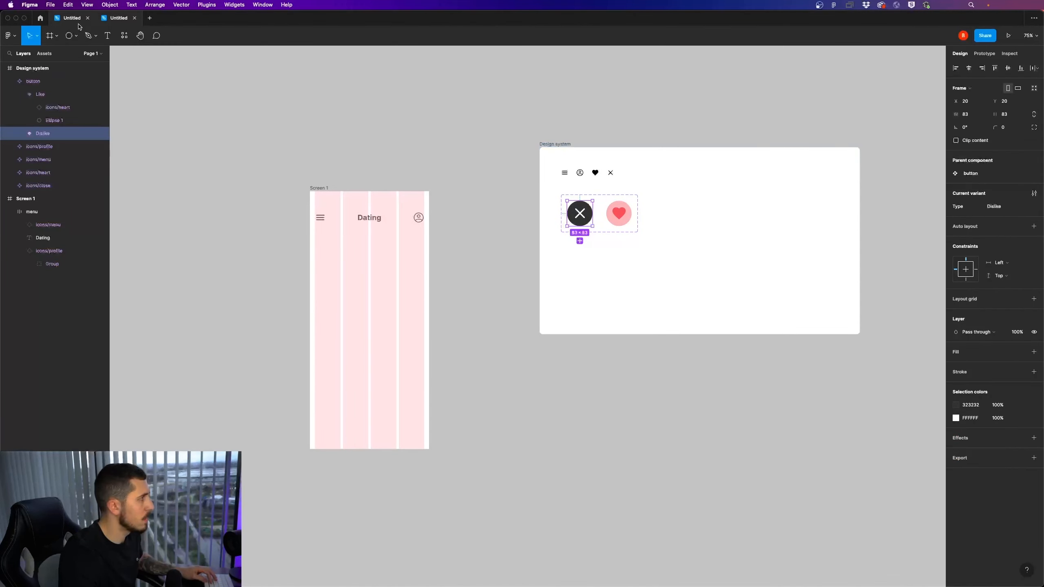
{"action": "left_click", "coordinate": [76, 36]}
{"action": "left_click", "coordinate": [84, 56]}
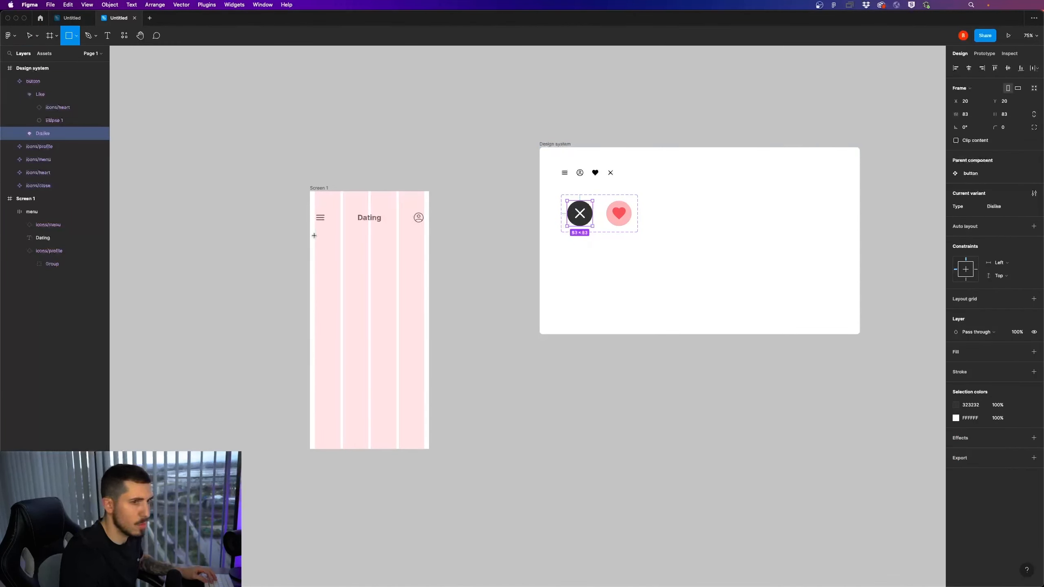
{"action": "left_click_drag", "start_coordinate": [315, 237], "coordinate": [423, 363]}
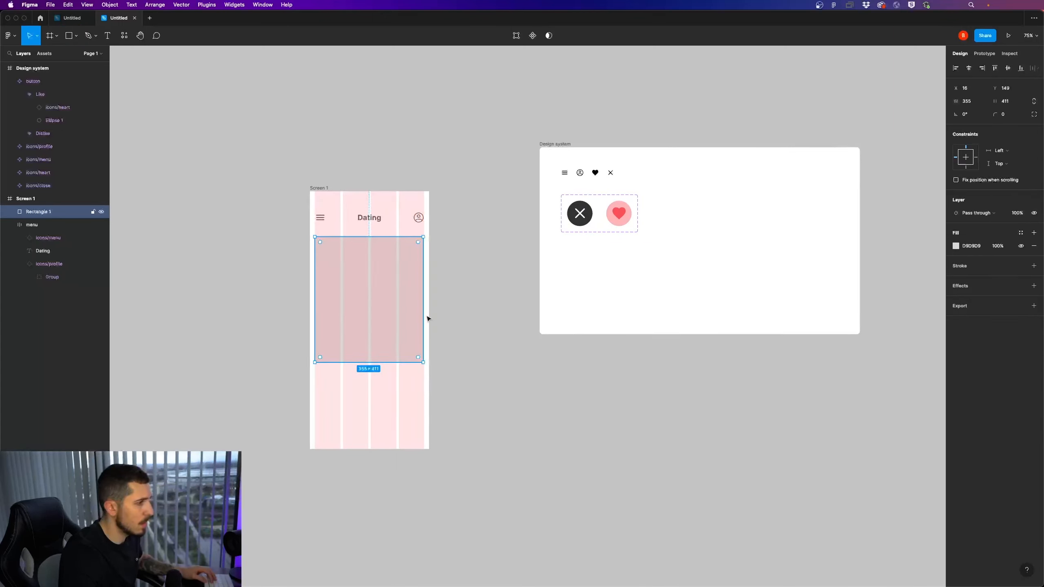
Round the rectangle's corners to 12 and set its width to 358 to fill the column grid
{"action": "left_click_drag", "start_coordinate": [996, 114], "coordinate": [49, 131]}
{"action": "left_click", "coordinate": [451, 282]}
{"action": "scroll", "coordinate": [395, 296], "scroll_direction": "up", "scroll_amount": 2}
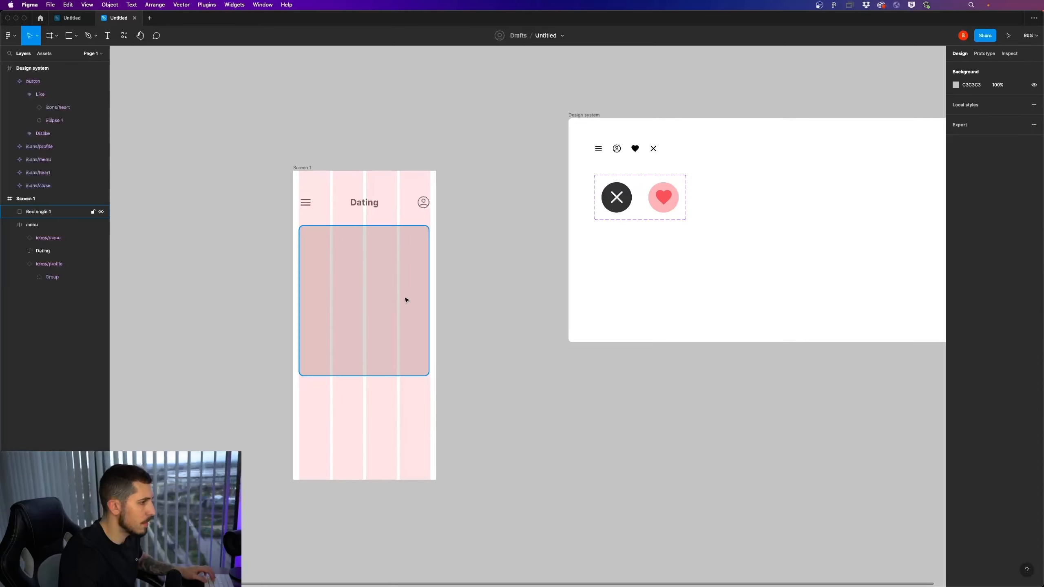
{"action": "left_click", "coordinate": [412, 298]}
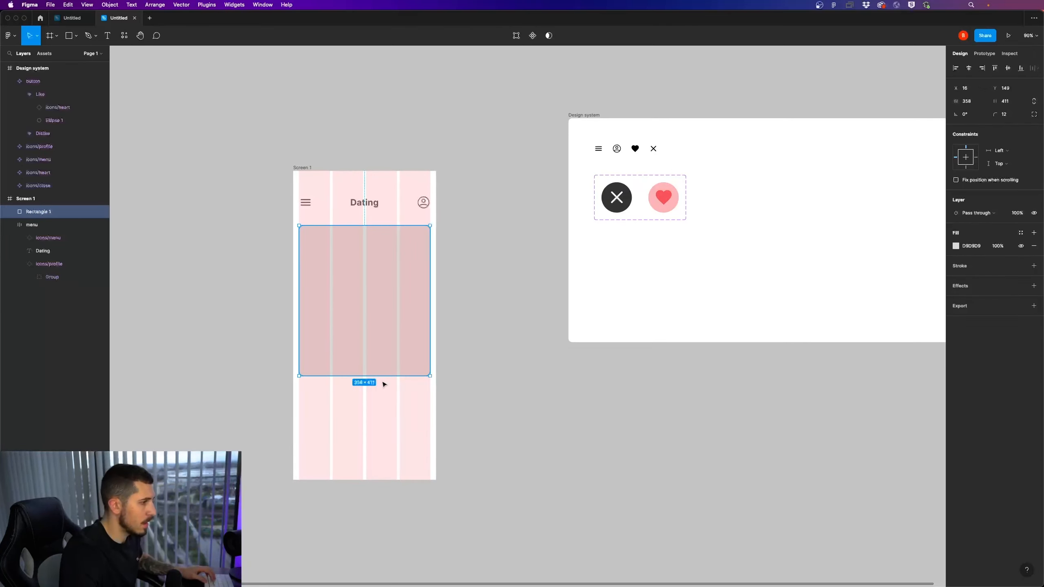
{"action": "left_click", "coordinate": [466, 371]}
Copy the Dislike button into Screen 1 and place it below the rectangle in the second column at X 108, Y 600
{"action": "left_click", "coordinate": [614, 212]}
{"action": "left_click", "coordinate": [615, 207]}
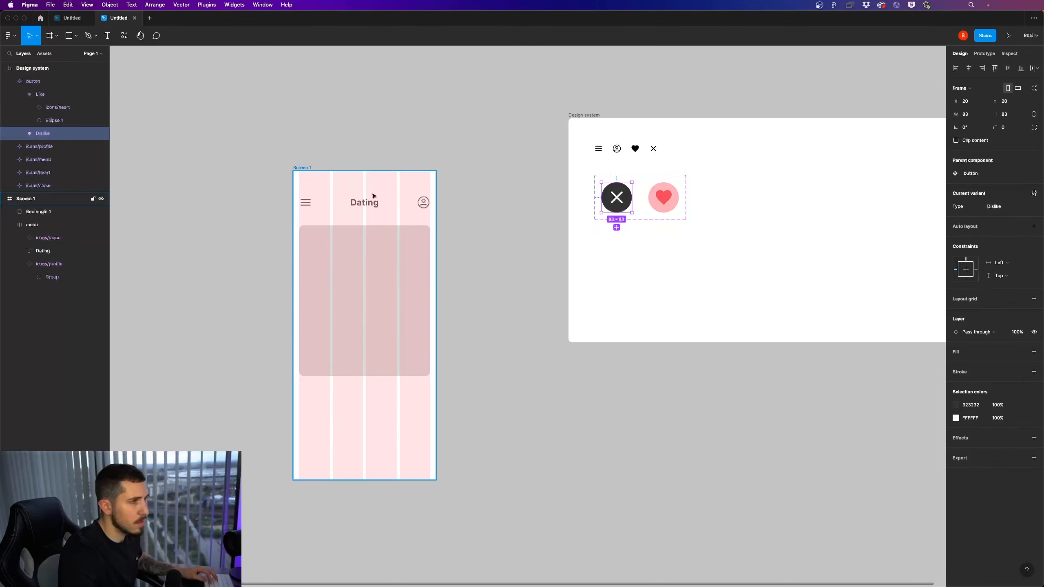
{"action": "left_click", "coordinate": [309, 169]}
{"action": "key", "text": "super+v"}
{"action": "left_click_drag", "start_coordinate": [319, 199], "coordinate": [351, 413]}
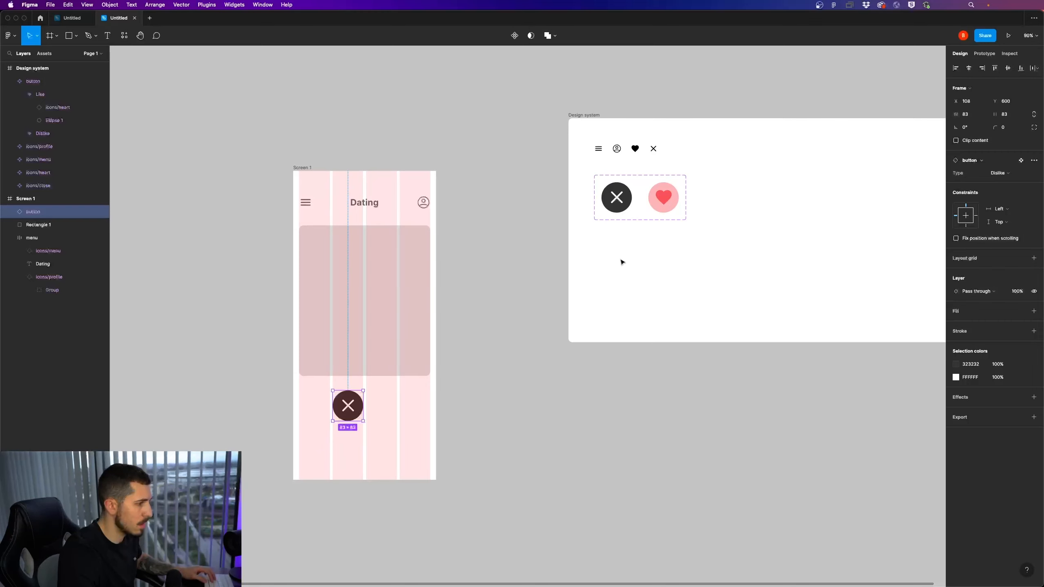
Duplicate the Dislike button on Screen 1 into the third column at X 200, Y 600
{"action": "double_click", "coordinate": [654, 211]}
{"action": "left_click", "coordinate": [334, 217]}
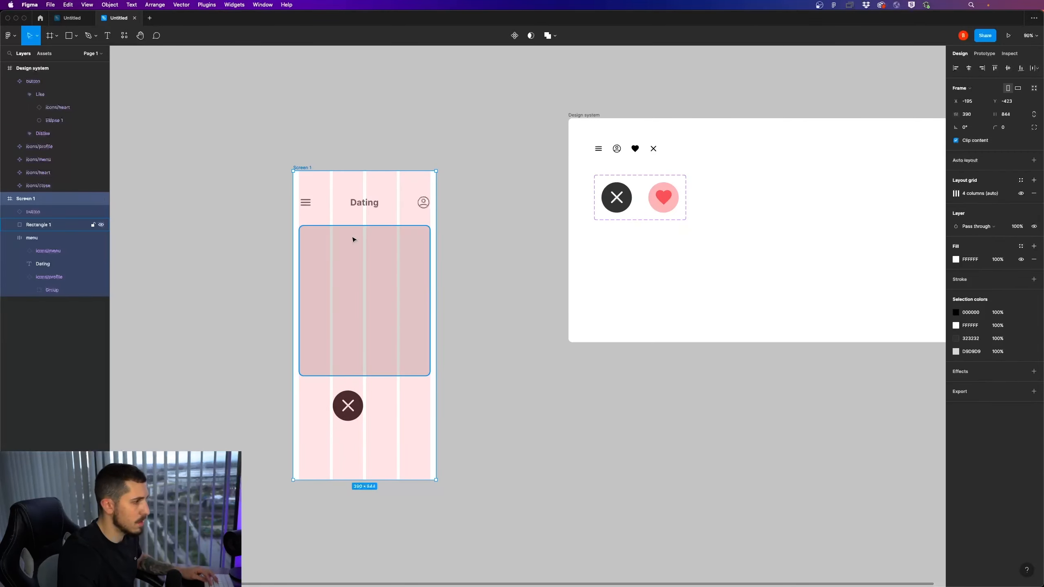
{"action": "left_click", "coordinate": [356, 407]}
{"action": "scroll", "coordinate": [357, 408], "scroll_direction": "up", "scroll_amount": 10}
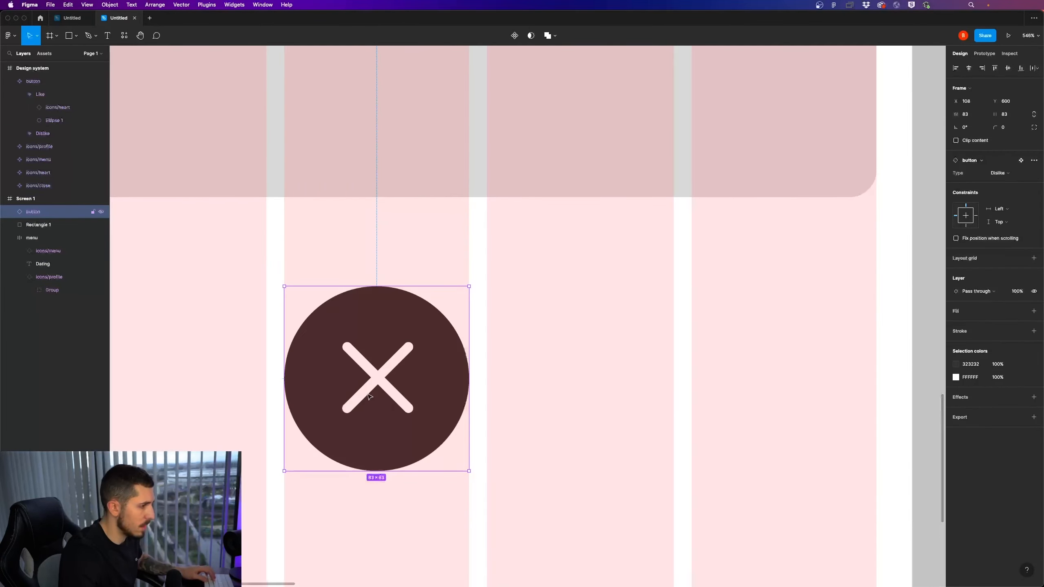
{"action": "key", "text": "Left"}
{"action": "key", "text": "Right"}
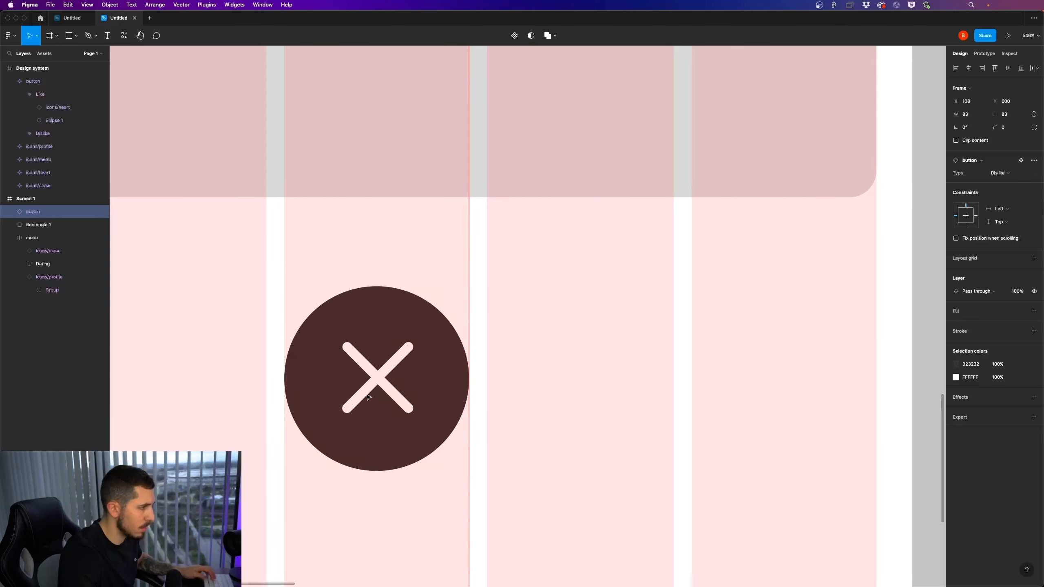
{"action": "left_click_drag", "start_coordinate": [367, 397], "coordinate": [557, 387]}
Check the duplicate's spacing from the first button and nudge it 1 px left to X 199
{"action": "scroll", "coordinate": [556, 381], "scroll_direction": "down", "scroll_amount": 3}
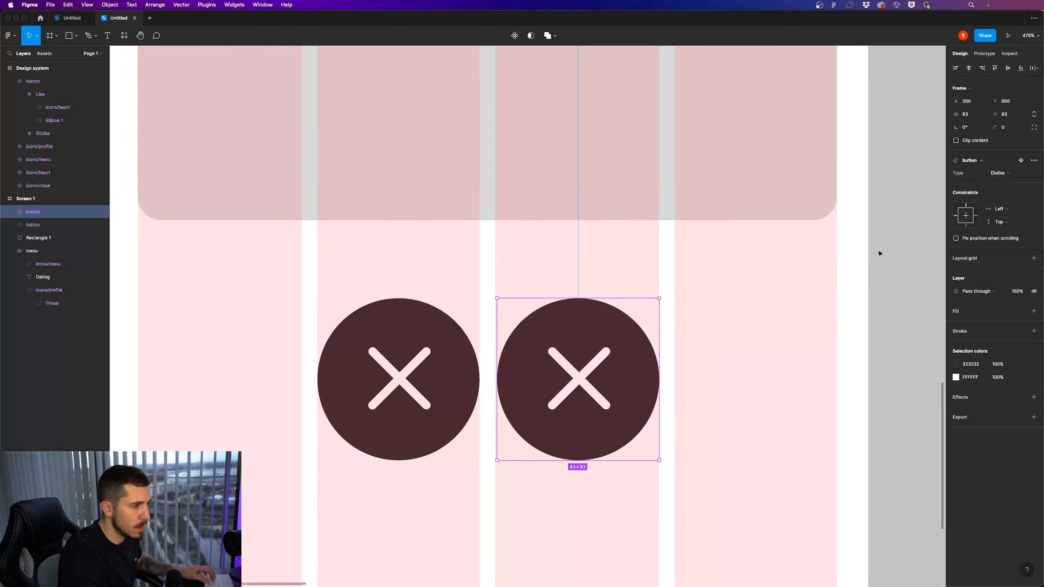
{"action": "scroll", "coordinate": [590, 397], "scroll_direction": "up", "scroll_amount": 3}
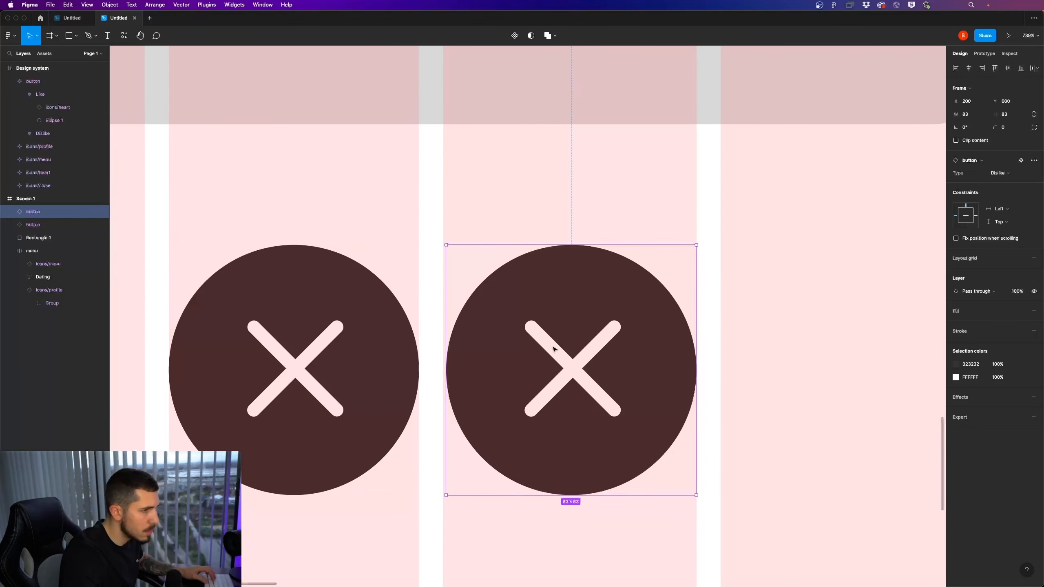
{"action": "key", "text": "alt"}
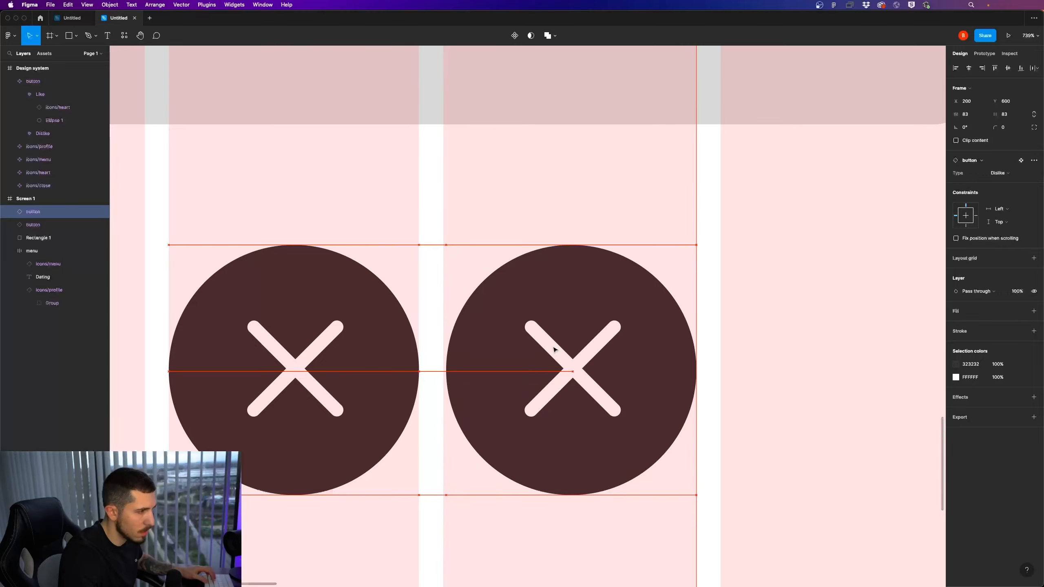
{"action": "key", "text": "Left"}
{"action": "scroll", "coordinate": [386, 358], "scroll_direction": "up", "scroll_amount": 5}
{"action": "scroll", "coordinate": [464, 353], "scroll_direction": "down", "scroll_amount": 10}
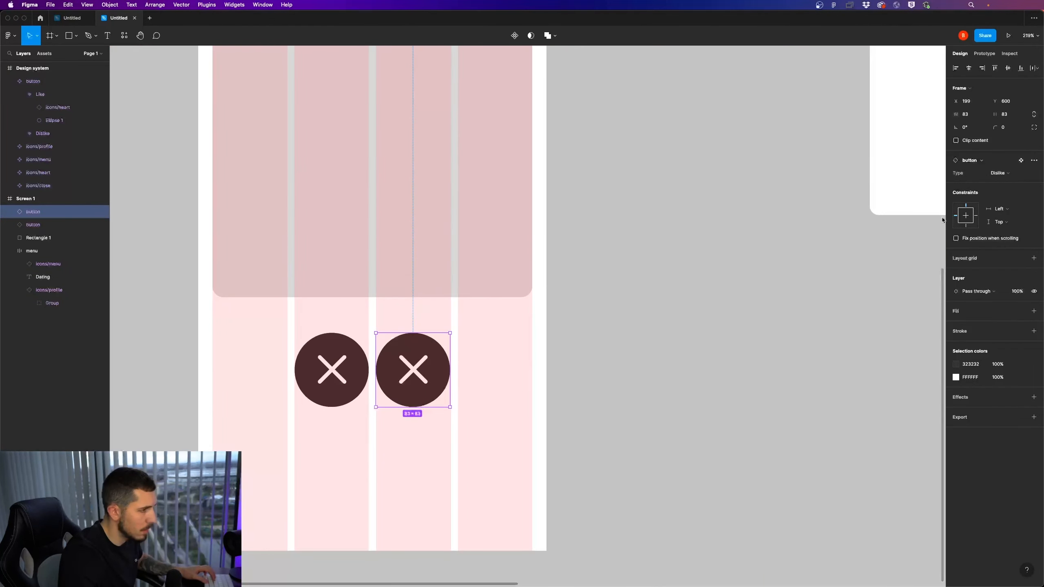
Switch the duplicated button's Type to Like
{"action": "scroll", "coordinate": [589, 353], "scroll_direction": "up", "scroll_amount": 3}
{"action": "left_click", "coordinate": [998, 177]}
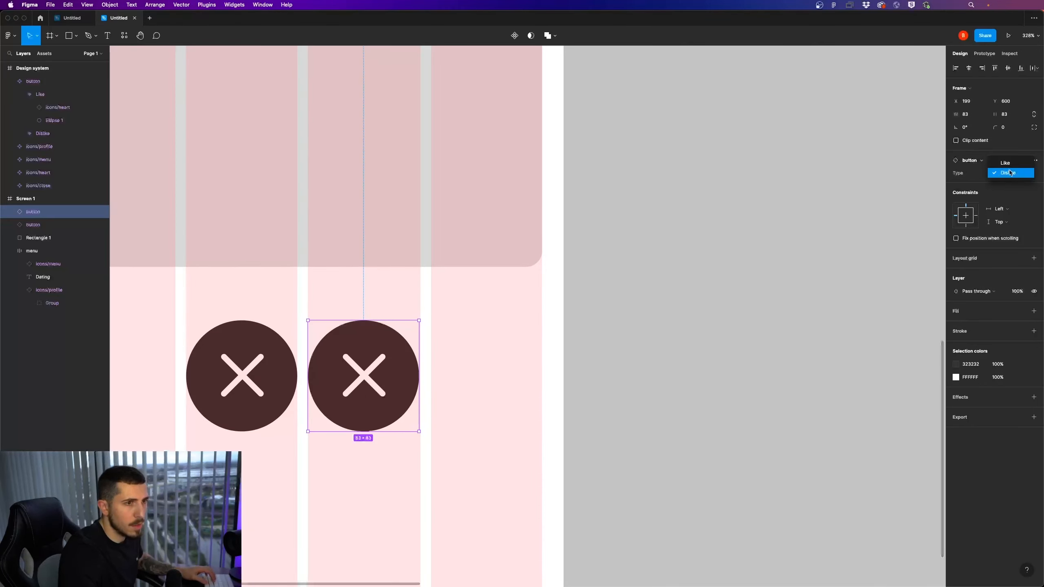
{"action": "left_click", "coordinate": [998, 163]}
{"action": "left_click", "coordinate": [704, 308]}
Review Screen 1's layout, hiding its column grid briefly and showing it again
{"action": "scroll", "coordinate": [633, 332], "scroll_direction": "down", "scroll_amount": 3}
{"action": "scroll", "coordinate": [633, 332], "scroll_direction": "down", "scroll_amount": 3}
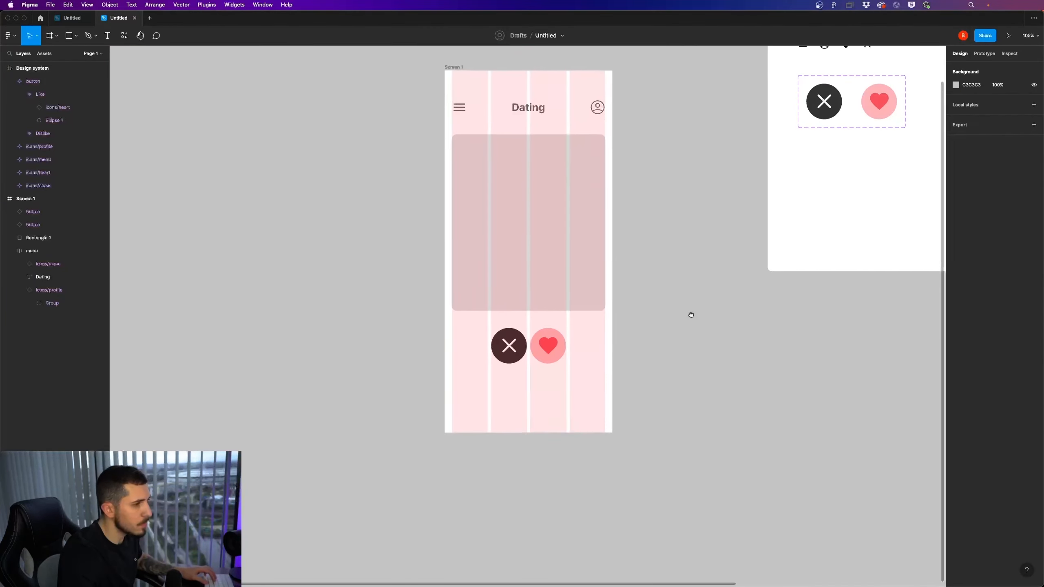
{"action": "scroll", "coordinate": [473, 371], "scroll_direction": "up", "scroll_amount": 2}
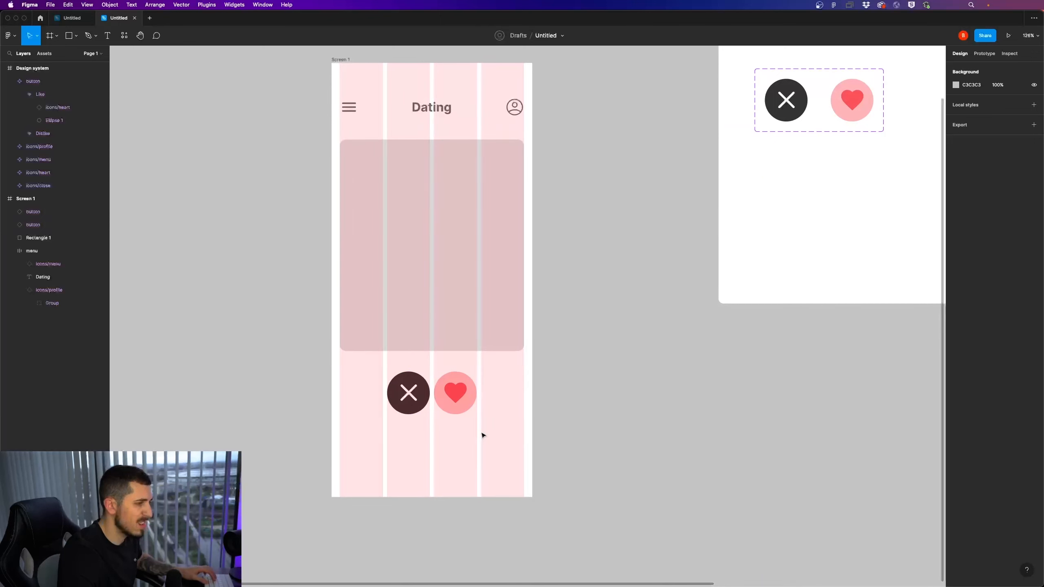
{"action": "scroll", "coordinate": [480, 434], "scroll_direction": "down", "scroll_amount": 3}
{"action": "scroll", "coordinate": [467, 433], "scroll_direction": "up", "scroll_amount": 3}
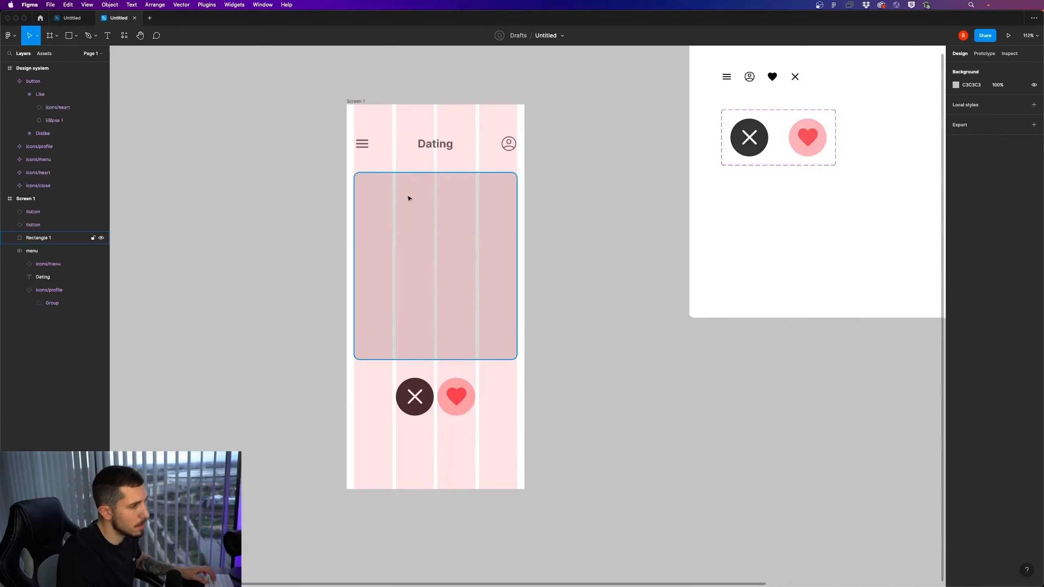
{"action": "left_click", "coordinate": [357, 101]}
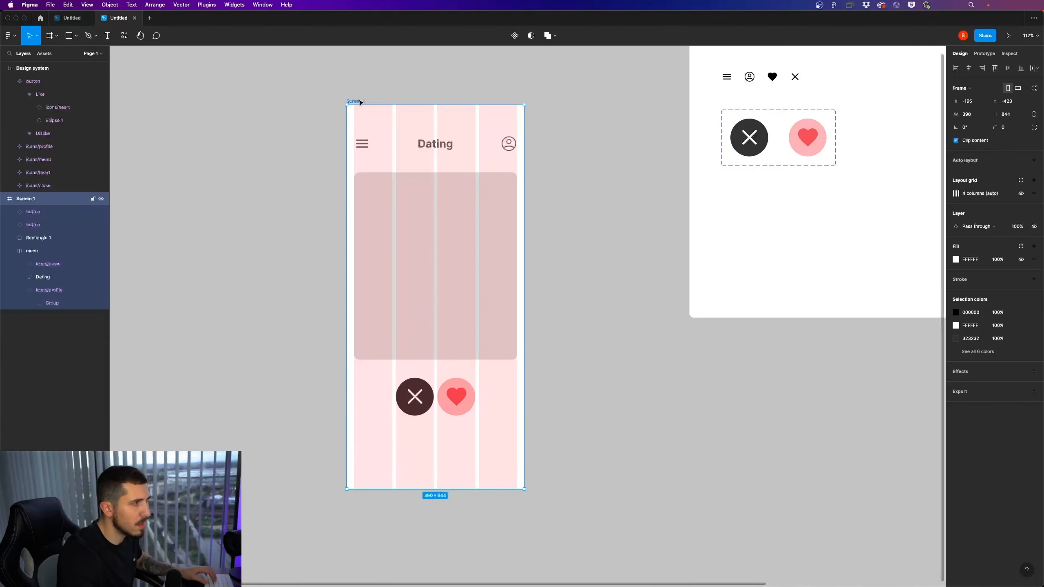
{"action": "left_click", "coordinate": [1022, 194]}
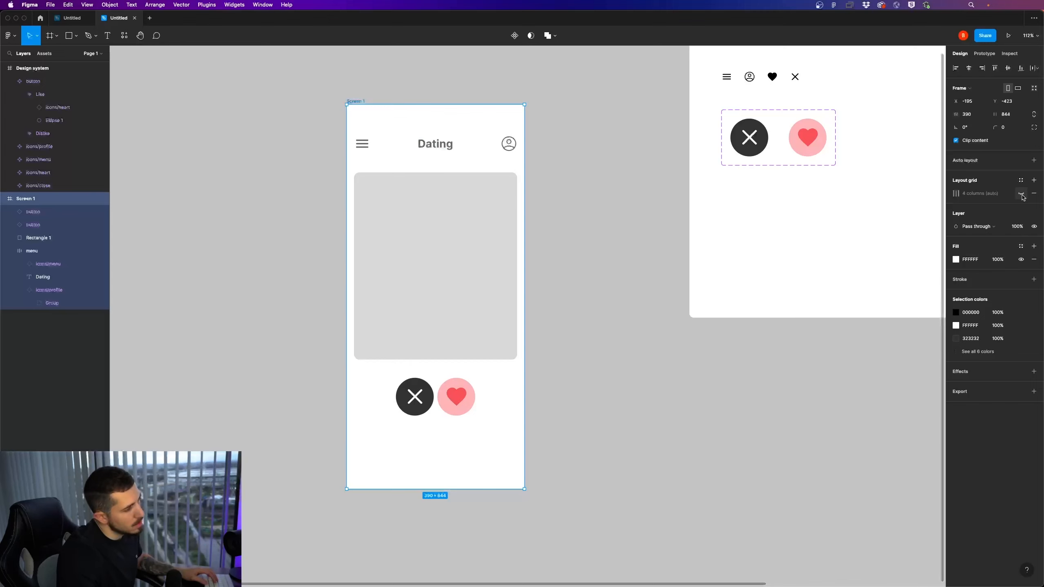
{"action": "left_click", "coordinate": [1022, 194]}
Try spacing the Dislike and Like buttons further apart below the rectangle
{"action": "right_click", "coordinate": [418, 408]}
{"action": "left_click", "coordinate": [384, 418]}
{"action": "left_click", "coordinate": [416, 407]}
{"action": "left_click_drag", "start_coordinate": [434, 416], "coordinate": [411, 401]}
{"action": "left_click", "coordinate": [464, 441]}
{"action": "key", "text": "super+z"}
{"action": "left_click", "coordinate": [438, 435]}
{"action": "left_click", "coordinate": [412, 401], "text": "shift"}
{"action": "left_click", "coordinate": [470, 429]}
Undo the most recent position changes of the two buttons
{"action": "scroll", "coordinate": [506, 462], "scroll_direction": "down", "scroll_amount": 5}
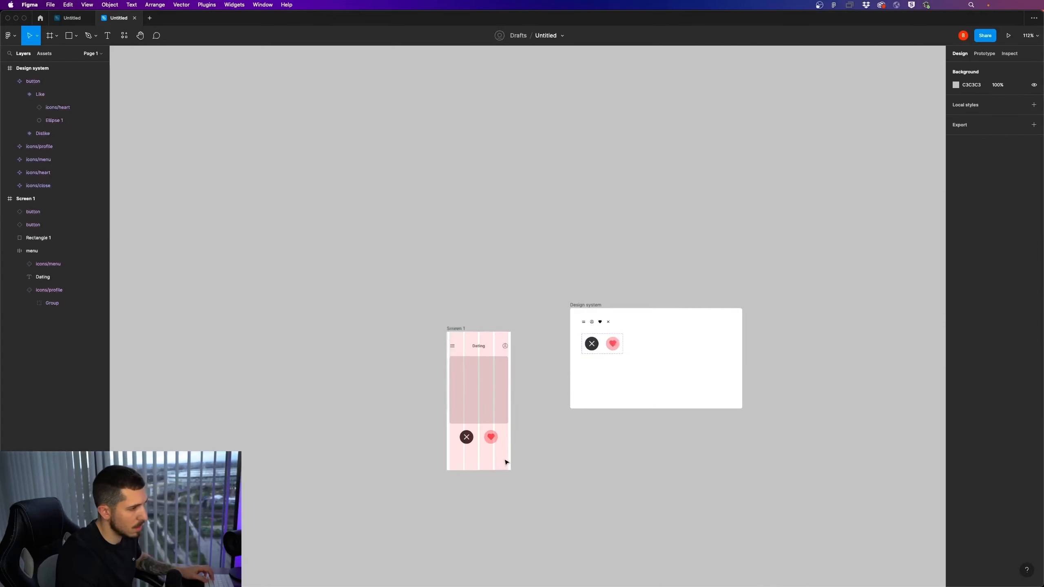
{"action": "scroll", "coordinate": [505, 461], "scroll_direction": "up", "scroll_amount": 3}
{"action": "key", "text": "super+z"}
{"action": "key", "text": "super+z"}
{"action": "key", "text": "super+z"}
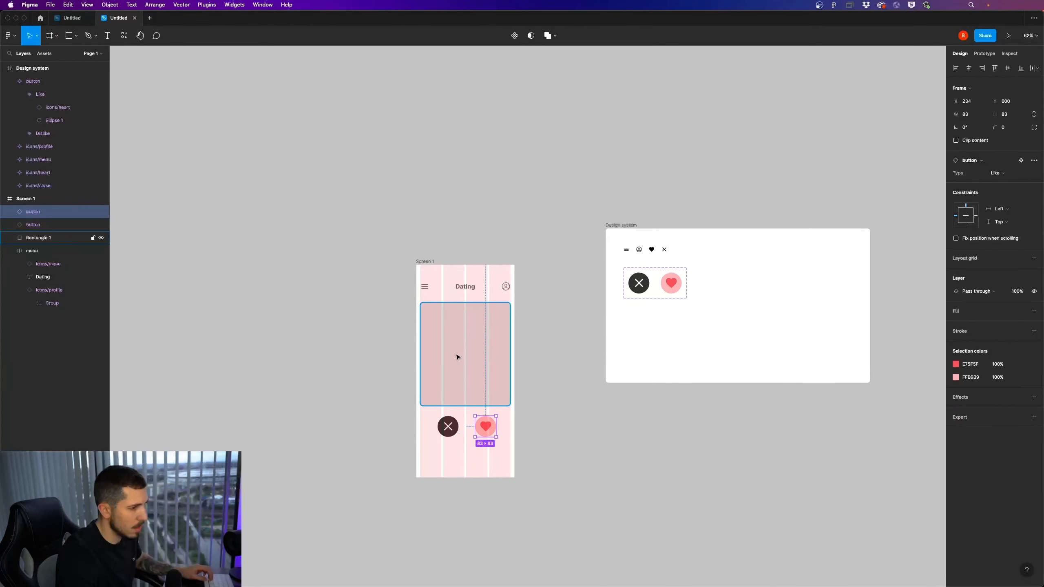
{"action": "key", "text": "super+z"}
Toggle Screen 1's column grid off and on to compare the button spacing
{"action": "left_click", "coordinate": [423, 262]}
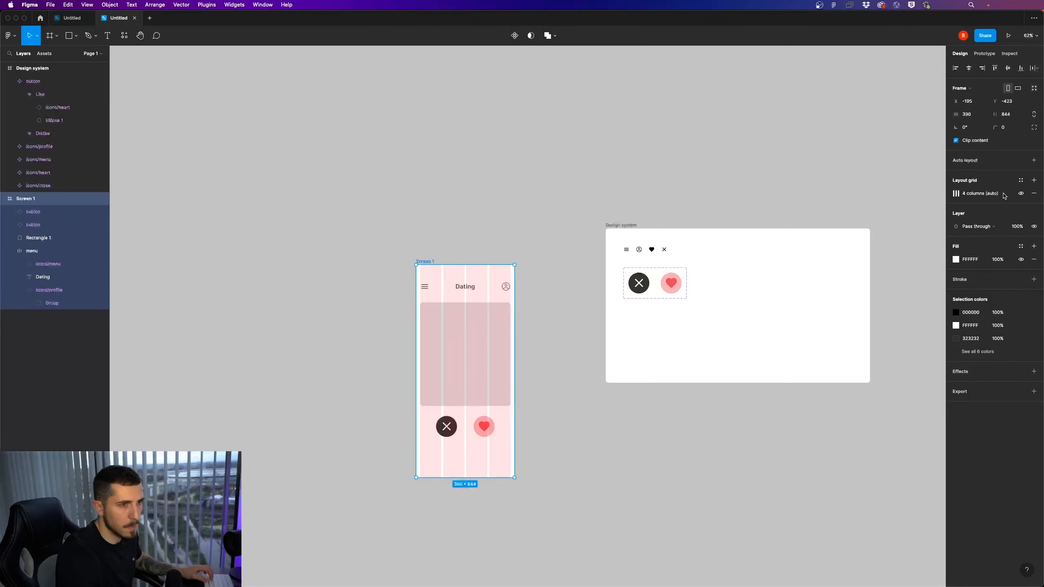
{"action": "left_click", "coordinate": [1022, 193]}
{"action": "left_click", "coordinate": [1021, 193]}
Align the Dislike button to the second column at X 108 and the Like button to the third at X 200
{"action": "scroll", "coordinate": [476, 452], "scroll_direction": "up", "scroll_amount": 5}
{"action": "scroll", "coordinate": [475, 452], "scroll_direction": "up", "scroll_amount": 5}
{"action": "left_click_drag", "start_coordinate": [351, 384], "coordinate": [366, 382]}
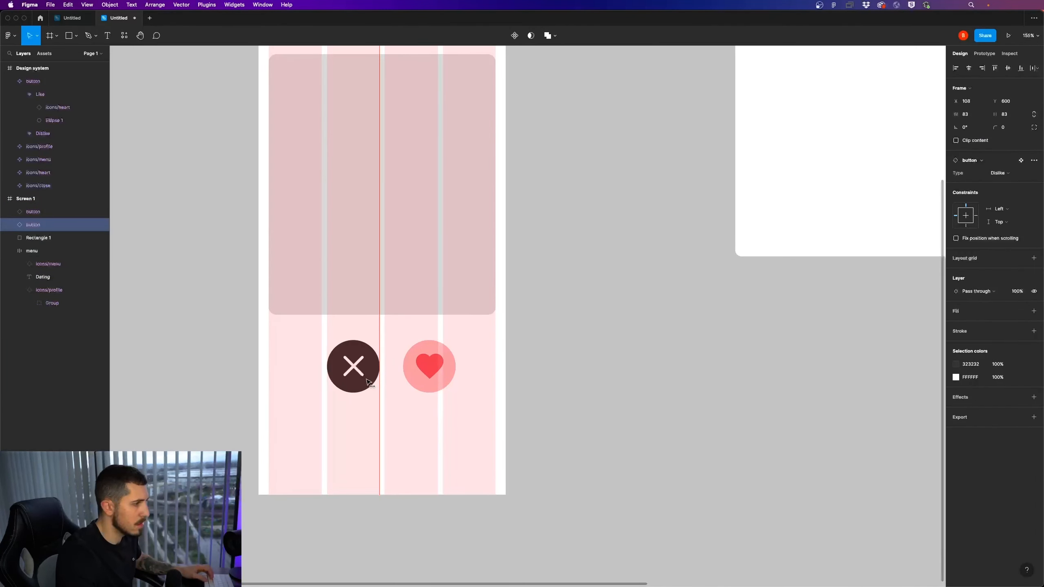
{"action": "left_click_drag", "start_coordinate": [430, 372], "coordinate": [412, 373]}
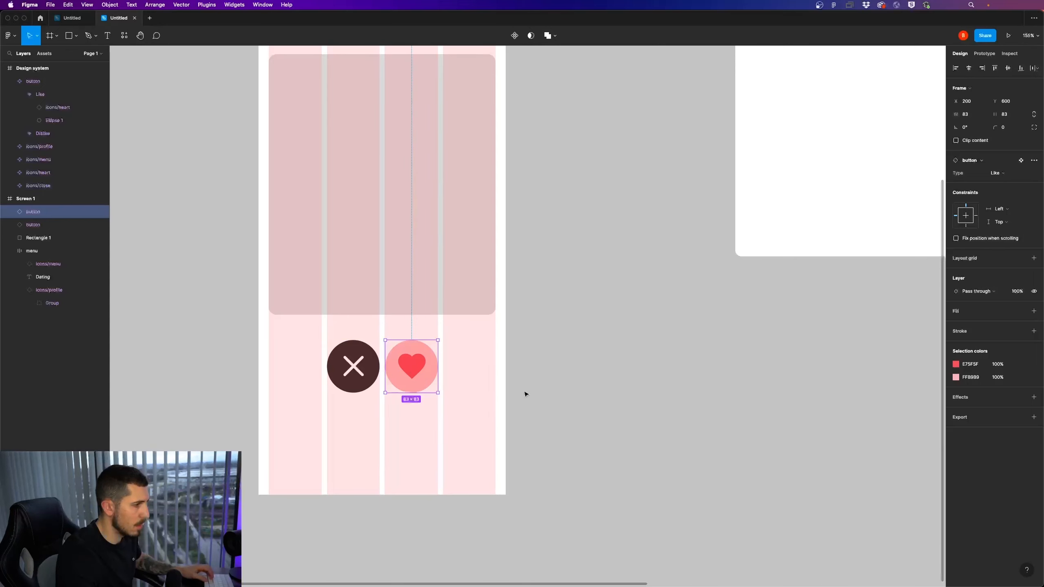
{"action": "left_click", "coordinate": [530, 395]}
Hide the four-column layout grid on Screen 1
{"action": "scroll", "coordinate": [542, 398], "scroll_direction": "down", "scroll_amount": 5}
{"action": "left_click", "coordinate": [439, 236]}
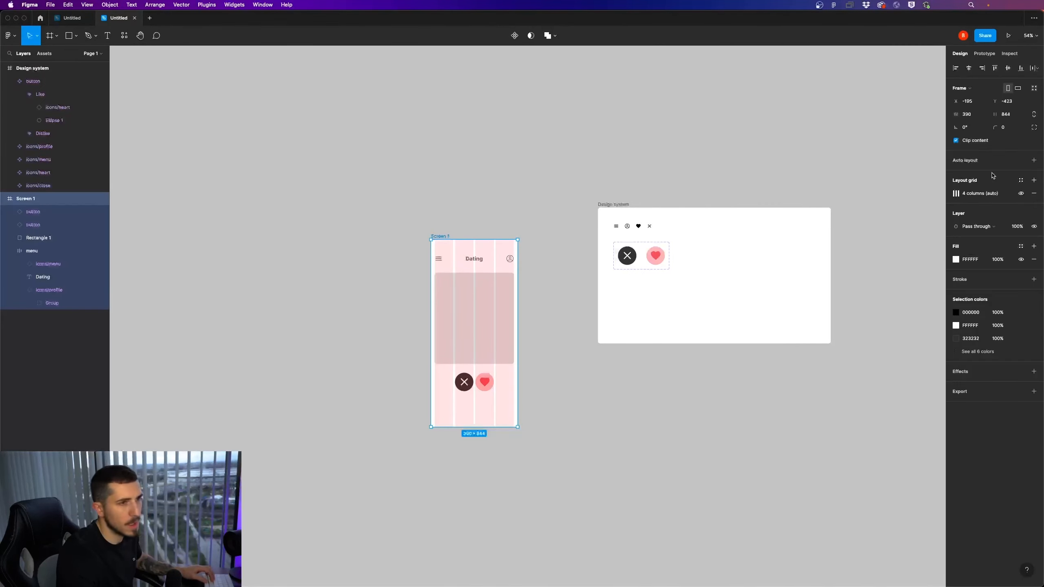
{"action": "left_click", "coordinate": [1022, 193]}
{"action": "scroll", "coordinate": [524, 366], "scroll_direction": "up", "scroll_amount": 5}
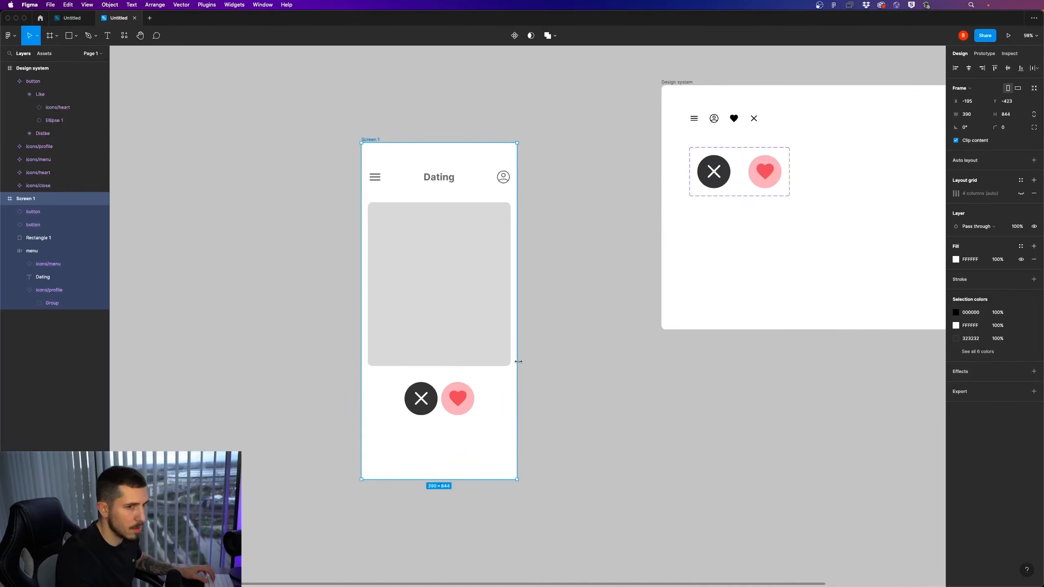
{"action": "left_click", "coordinate": [599, 392]}
{"action": "scroll", "coordinate": [534, 379], "scroll_direction": "right", "scroll_amount": 2}
{"action": "scroll", "coordinate": [467, 367], "scroll_direction": "down", "scroll_amount": 2}
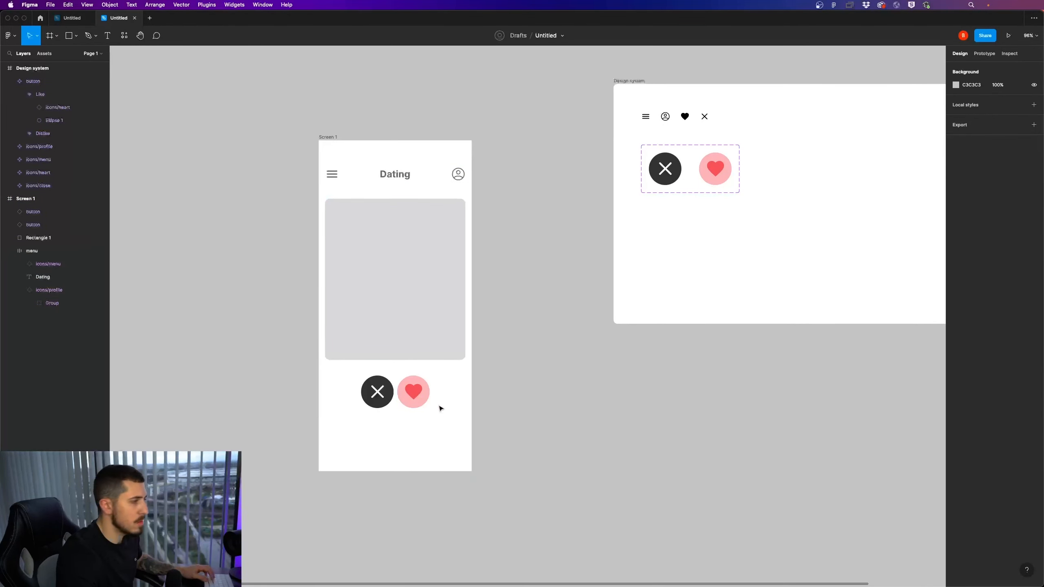
Duplicate Screen 1's grey 358 × 411 image placeholder into the Design system frame, beside the button components
{"action": "left_click", "coordinate": [432, 333]}
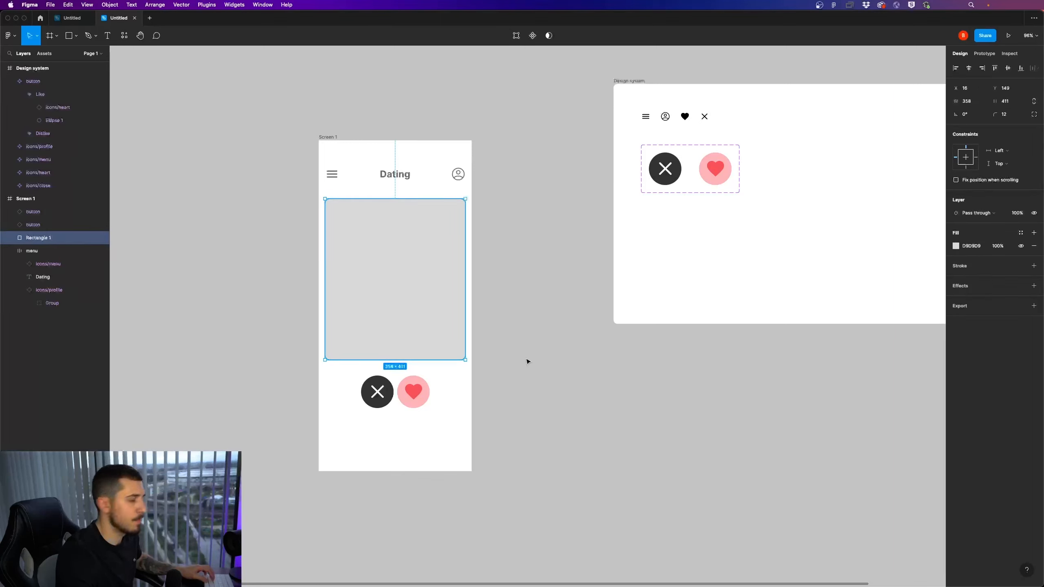
{"action": "right_click", "coordinate": [517, 357]}
{"action": "key", "text": "Escape"}
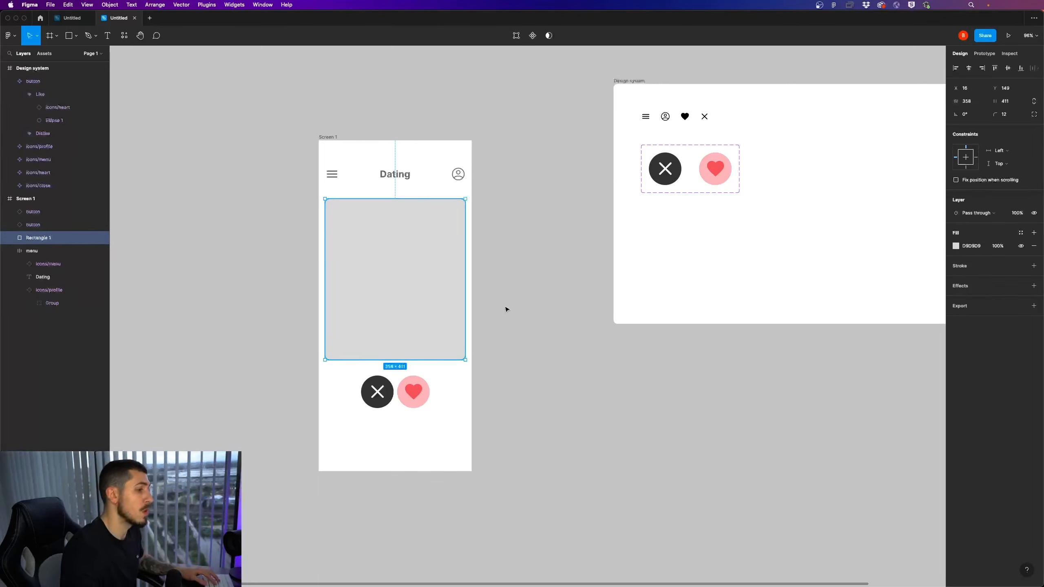
{"action": "scroll", "coordinate": [534, 306], "scroll_direction": "down", "scroll_amount": 3}
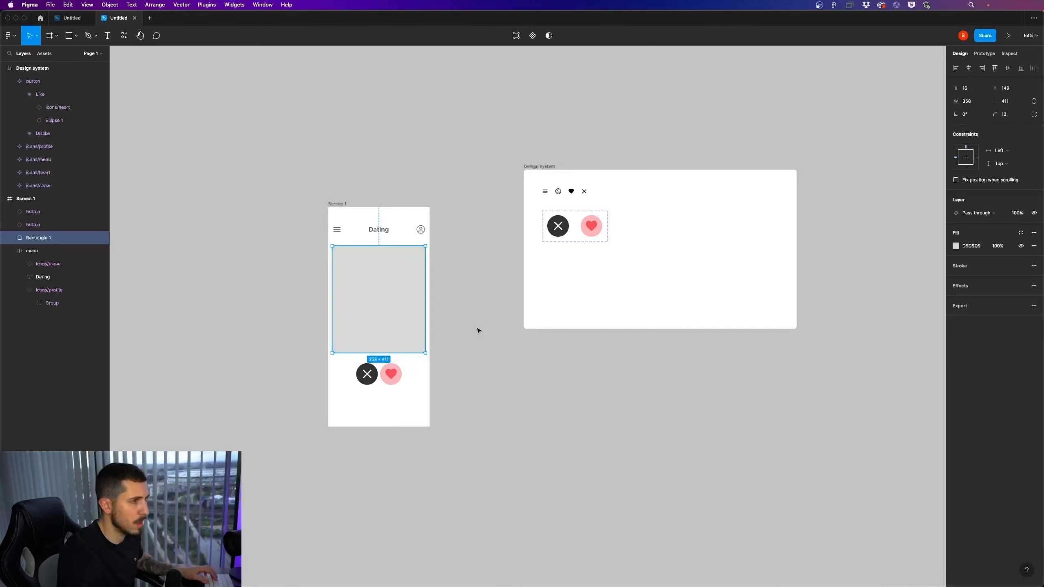
{"action": "scroll", "coordinate": [477, 329], "scroll_direction": "right", "scroll_amount": 2}
{"action": "left_click", "coordinate": [438, 355]}
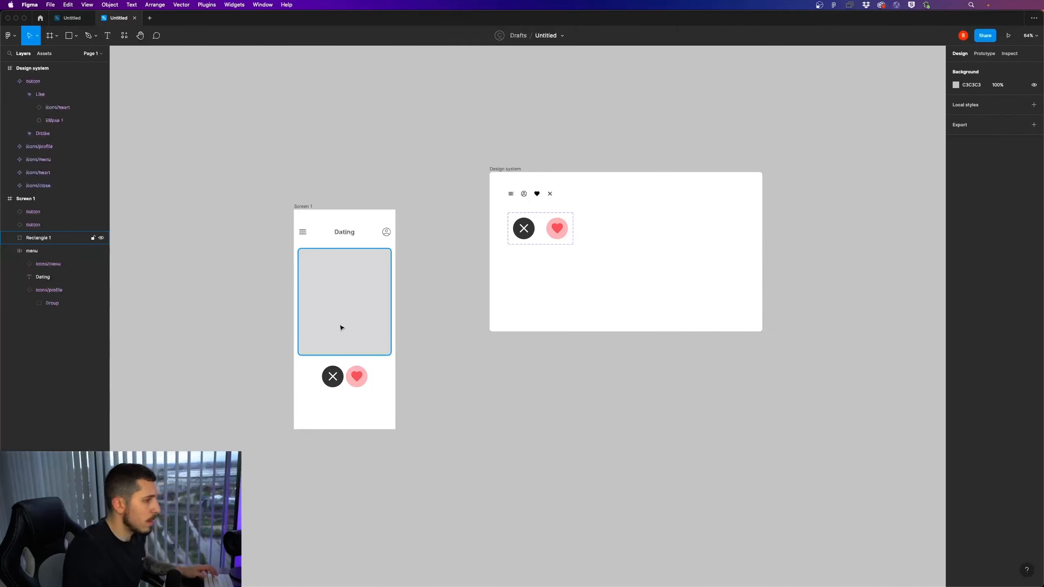
{"action": "left_click_drag", "start_coordinate": [337, 327], "coordinate": [637, 277]}
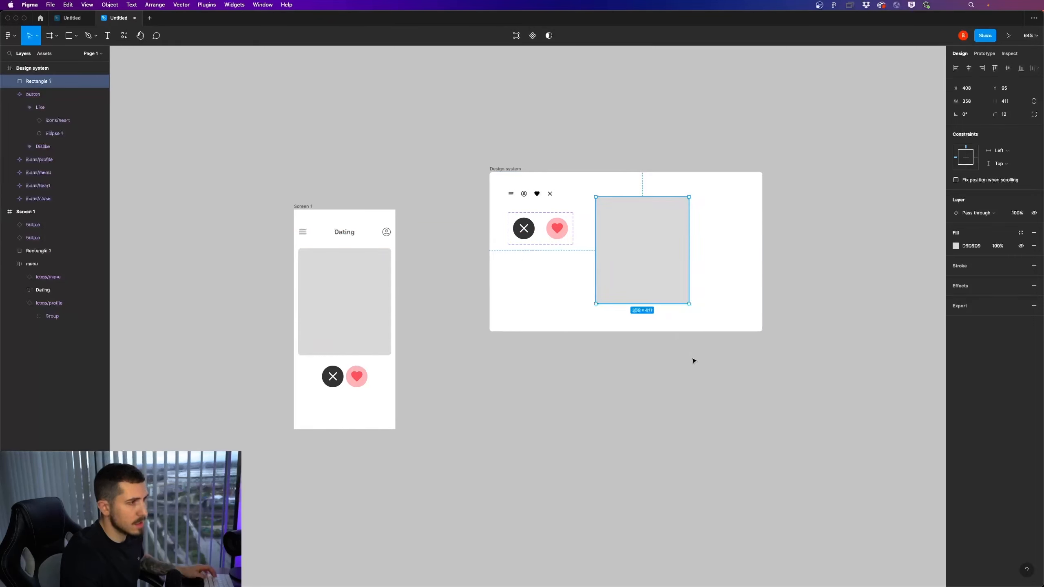
Widen the Design system frame to make room beside the placeholder copy, and reposition that copy at X 439, Y 101
{"action": "left_click_drag", "start_coordinate": [693, 361], "coordinate": [605, 370]}
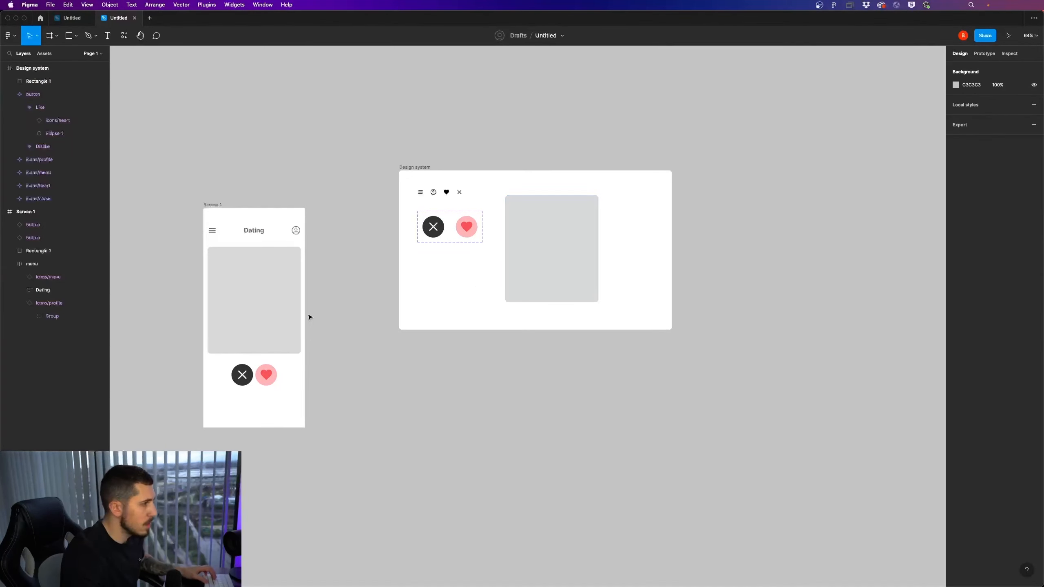
{"action": "left_click", "coordinate": [532, 249]}
{"action": "left_click", "coordinate": [415, 168]}
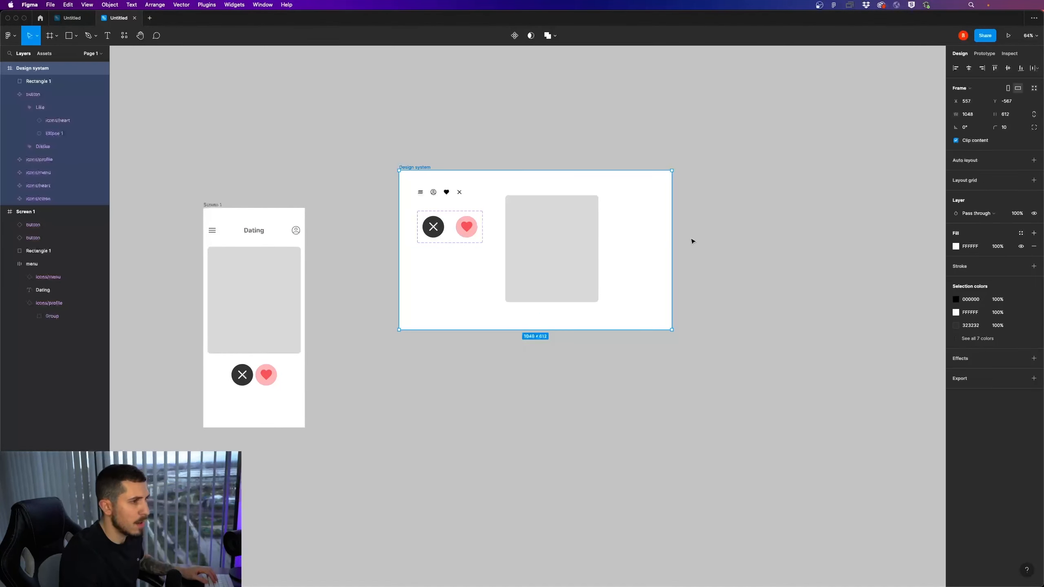
{"action": "left_click_drag", "start_coordinate": [672, 246], "coordinate": [872, 246]}
{"action": "left_click", "coordinate": [766, 366]}
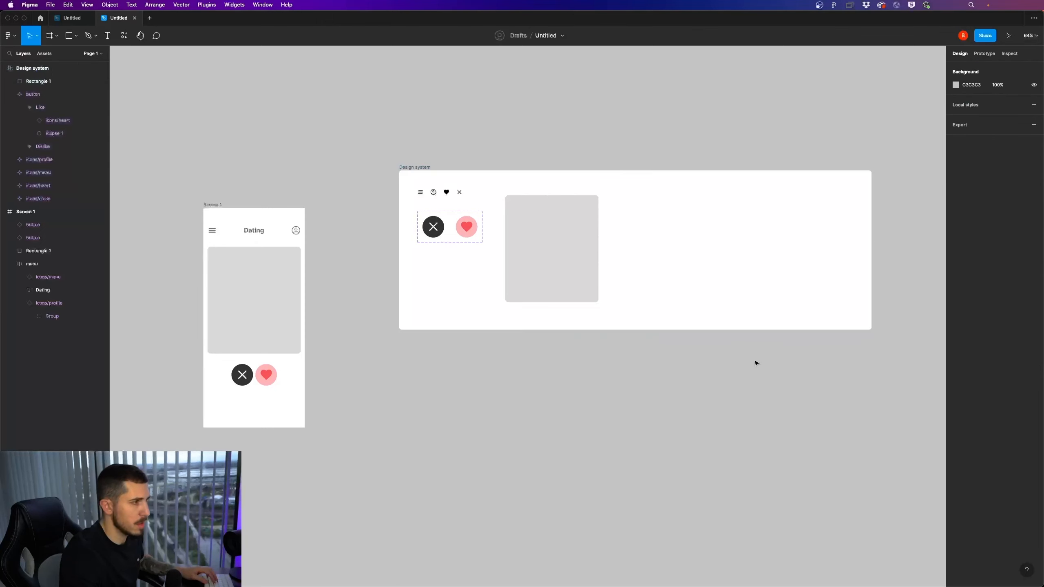
{"action": "mouse_move", "coordinate": [565, 261]}
{"action": "left_mouse_down"}
{"action": "mouse_move", "coordinate": [580, 263]}
{"action": "mouse_move", "coordinate": [571, 263]}
{"action": "left_mouse_up"}
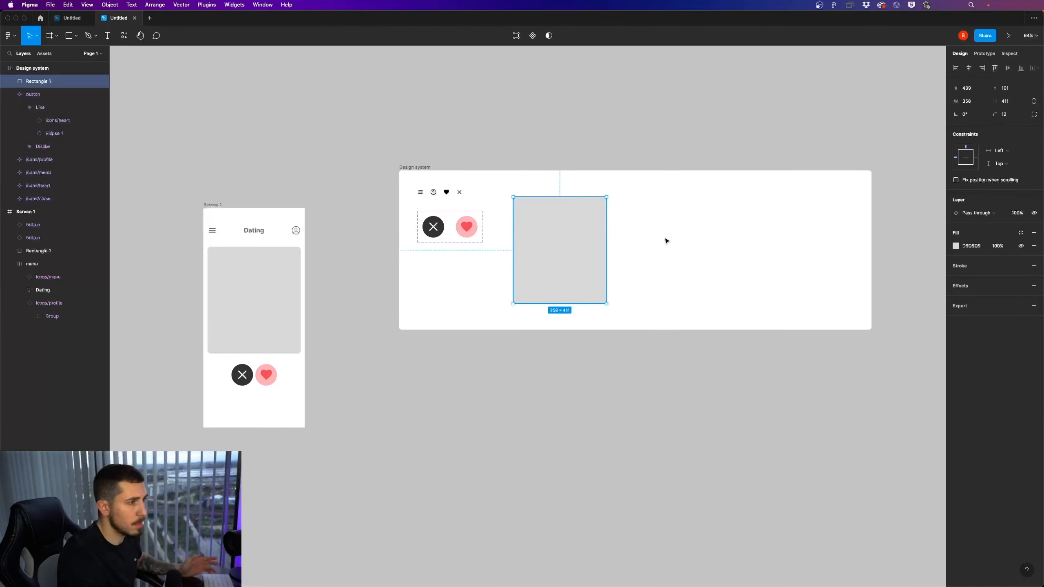
Switch to Chrome for a portrait photo of a woman and paste it in Figma as the Design system placeholder's image fill
{"action": "key", "text": "super+Tab"}
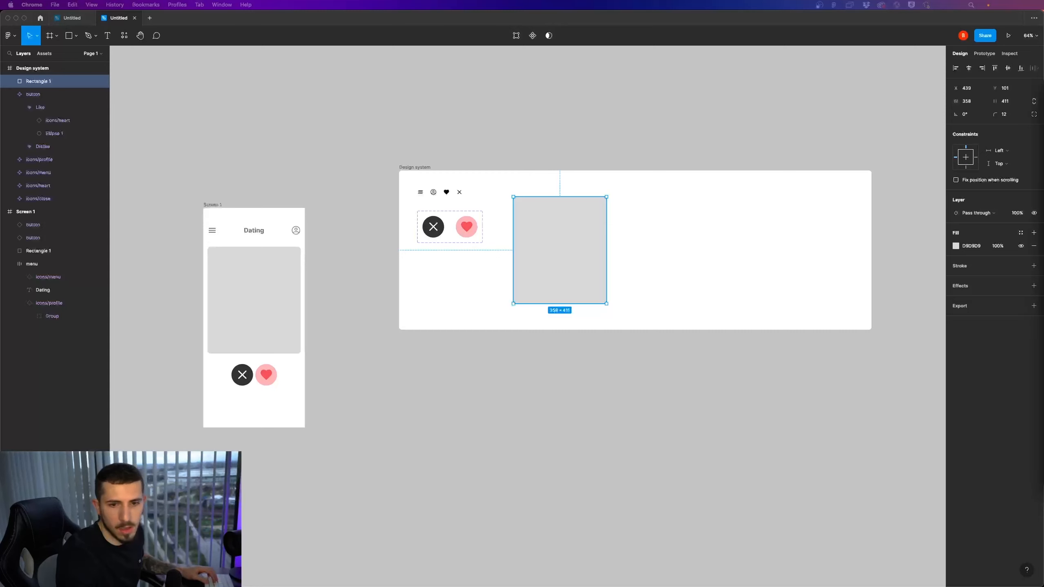
{"action": "left_click", "coordinate": [653, 304]}
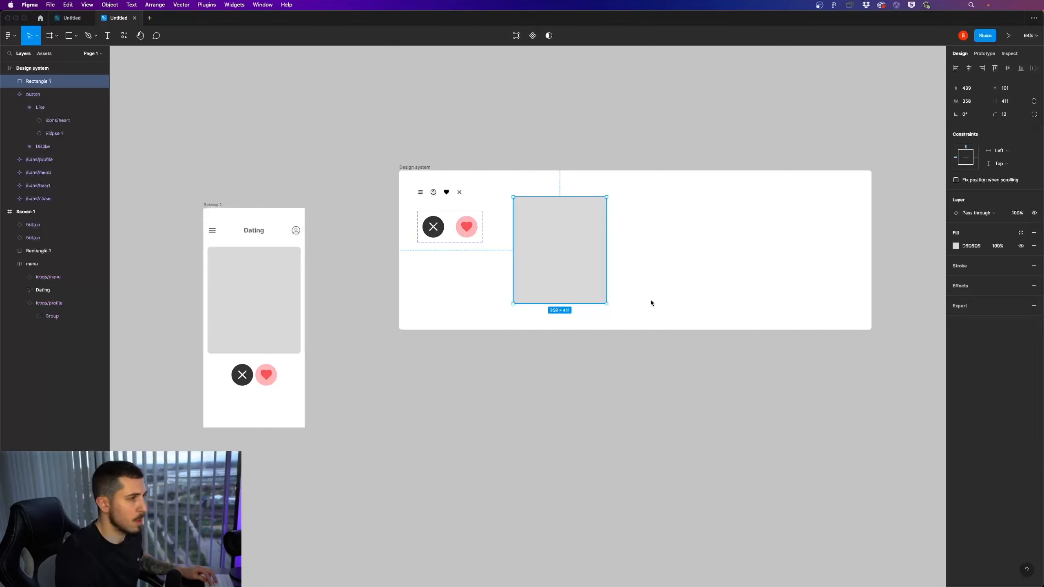
{"action": "key", "text": "super+v"}
{"action": "left_click", "coordinate": [634, 373]}
{"action": "left_click", "coordinate": [577, 278]}
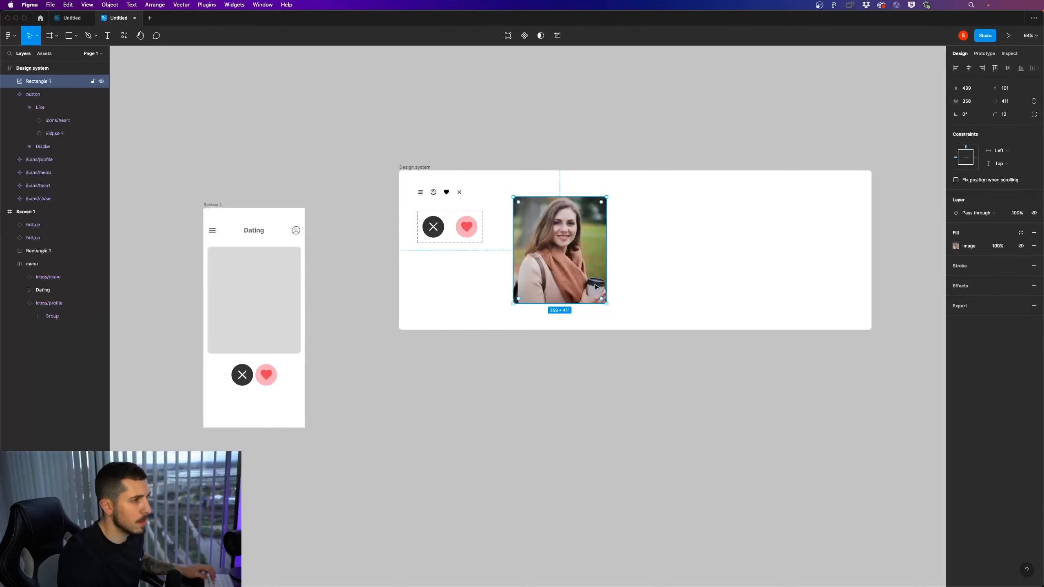
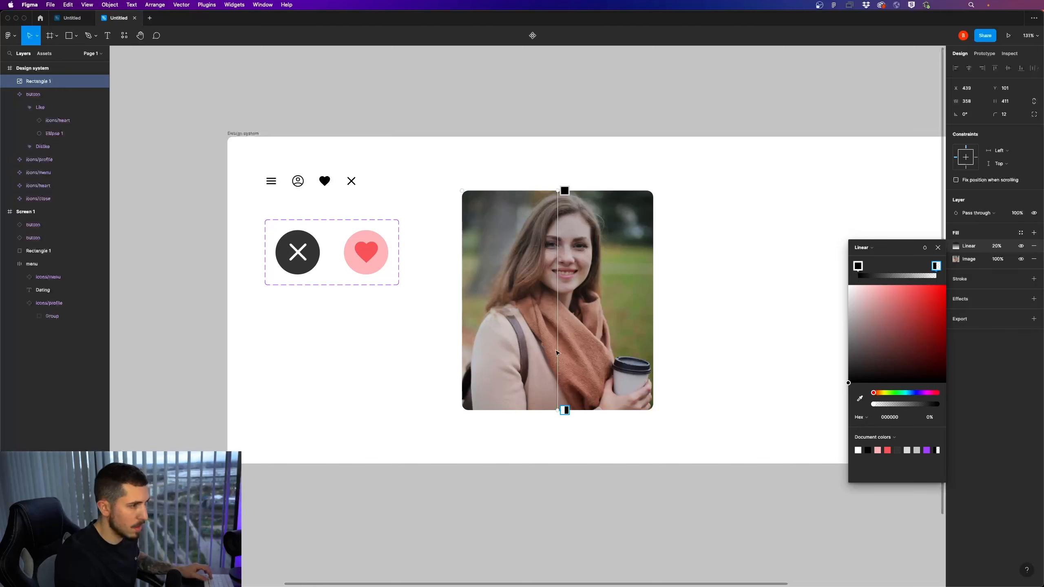
Reverse the photo's black linear gradient so it darkens toward the bottom, and move its transparent stop to the lower third of the photo
{"action": "left_click_drag", "start_coordinate": [857, 266], "coordinate": [937, 267]}
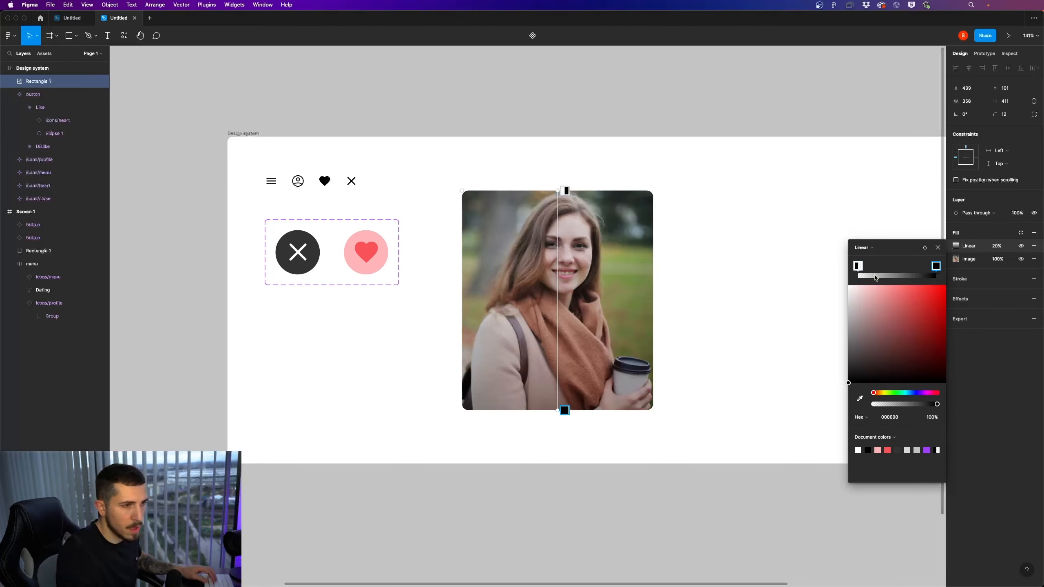
{"action": "left_click", "coordinate": [863, 267]}
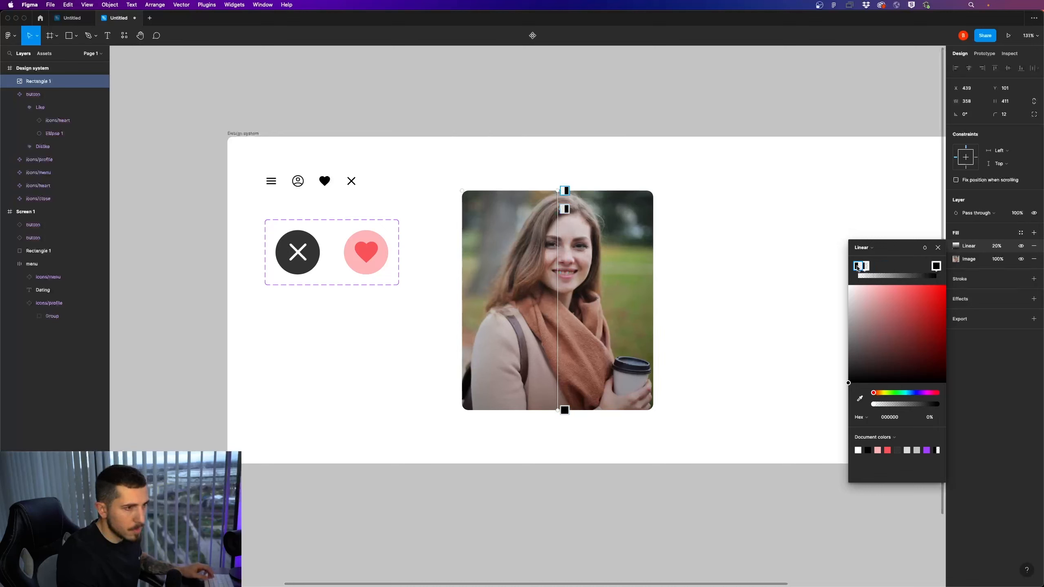
{"action": "left_click_drag", "start_coordinate": [870, 269], "coordinate": [910, 269]}
{"action": "left_click", "coordinate": [937, 266]}
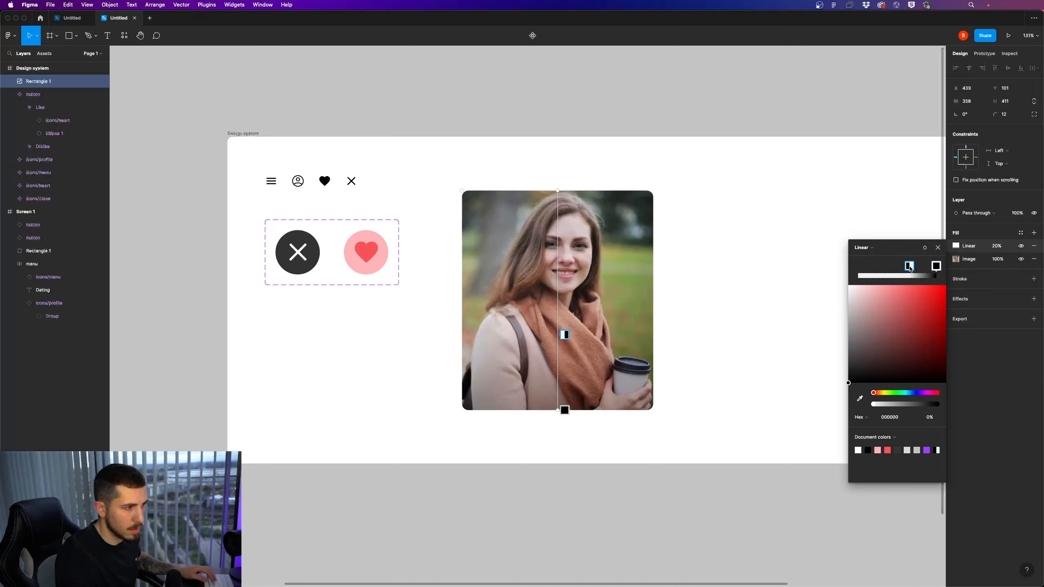
{"action": "left_click", "coordinate": [936, 266]}
Darken the gradient's middle stop by raising its opacity, and add a black stop at 0% opacity at the photo's top edge
{"action": "left_click", "coordinate": [908, 266]}
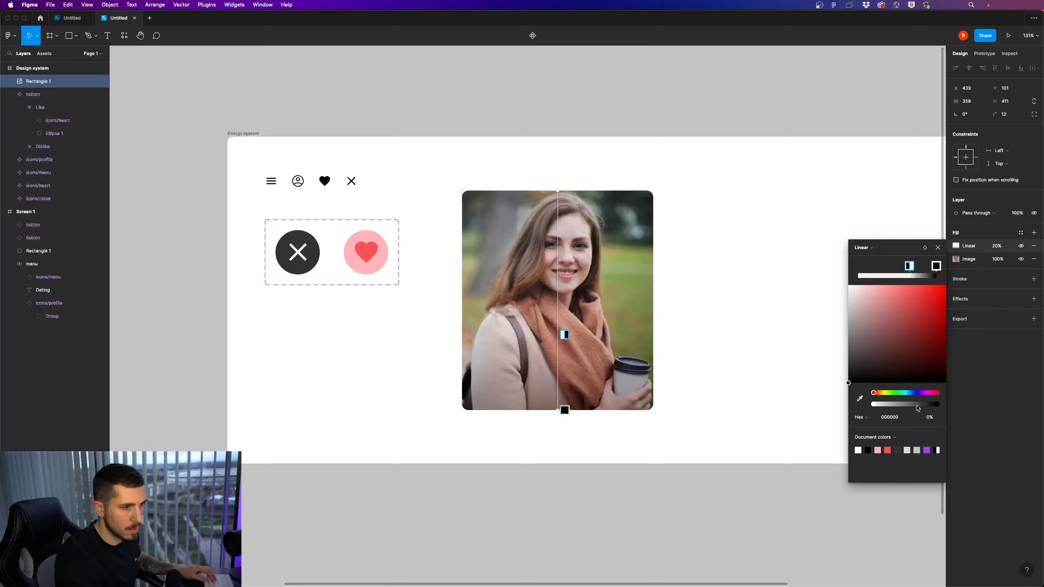
{"action": "left_click", "coordinate": [908, 404]}
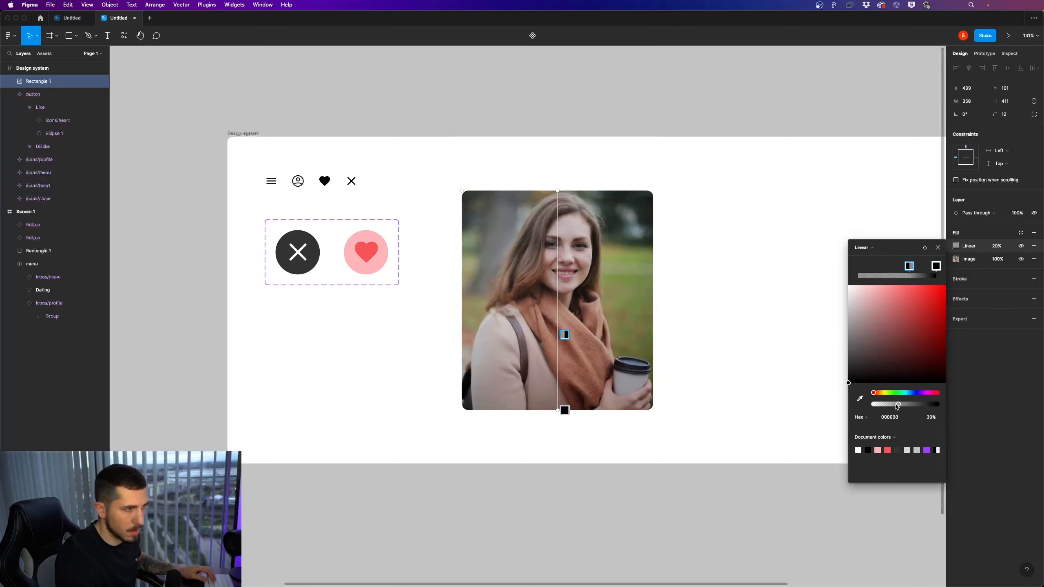
{"action": "left_click_drag", "start_coordinate": [908, 405], "coordinate": [924, 404]}
{"action": "left_click_drag", "start_coordinate": [880, 275], "coordinate": [858, 275]}
{"action": "left_click_drag", "start_coordinate": [896, 406], "coordinate": [841, 407]}
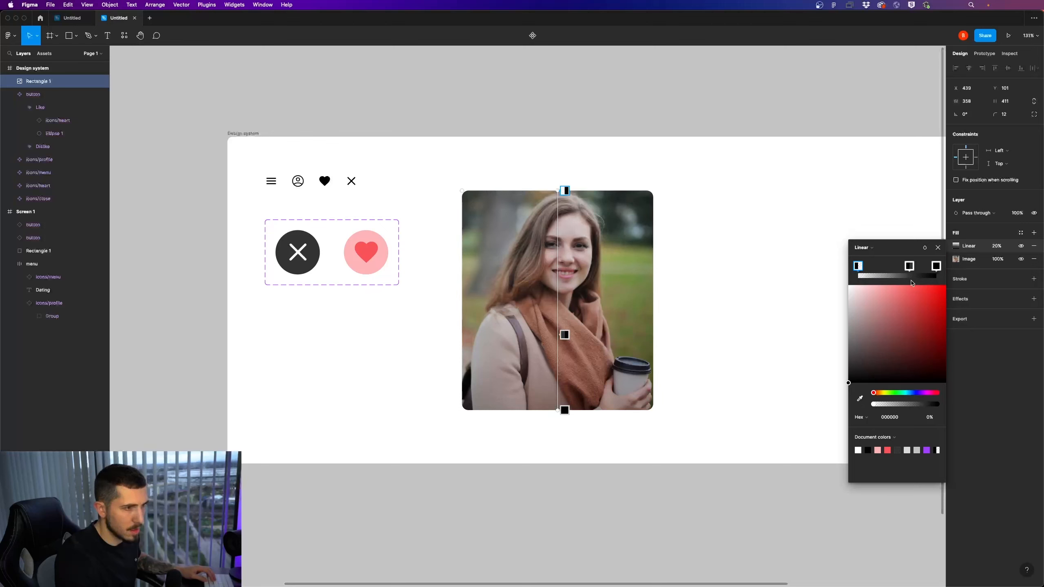
Shift the transparent gradient stop to about the photo's middle and add another black stop near the bottom at 90% opacity
{"action": "mouse_move", "coordinate": [910, 266]}
{"action": "left_mouse_down"}
{"action": "mouse_move", "coordinate": [919, 267]}
{"action": "mouse_move", "coordinate": [859, 266]}
{"action": "mouse_move", "coordinate": [893, 266]}
{"action": "left_mouse_up"}
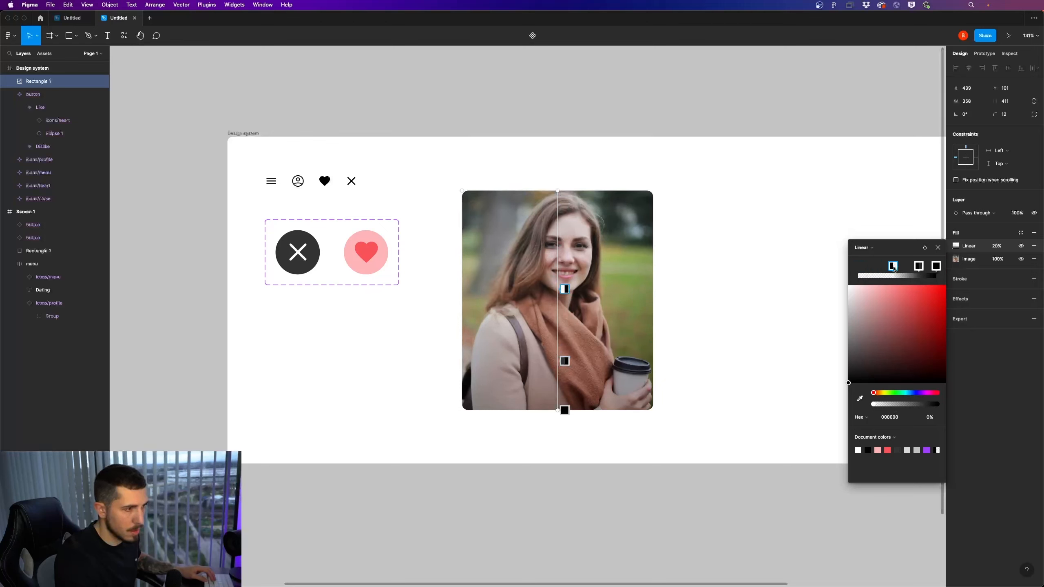
{"action": "left_click", "coordinate": [924, 275]}
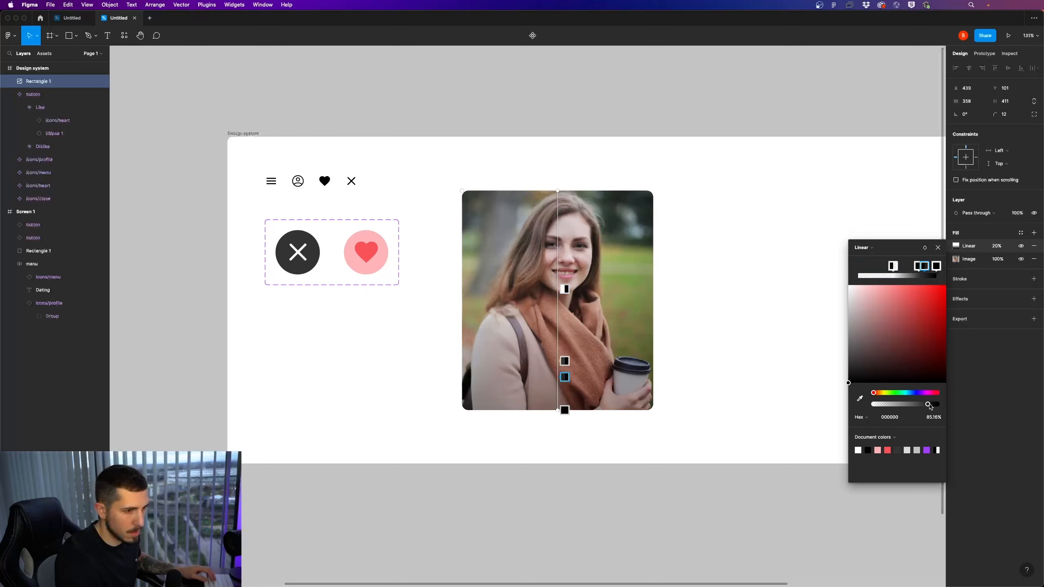
{"action": "left_click_drag", "start_coordinate": [929, 406], "coordinate": [934, 407]}
{"action": "left_click", "coordinate": [937, 267]}
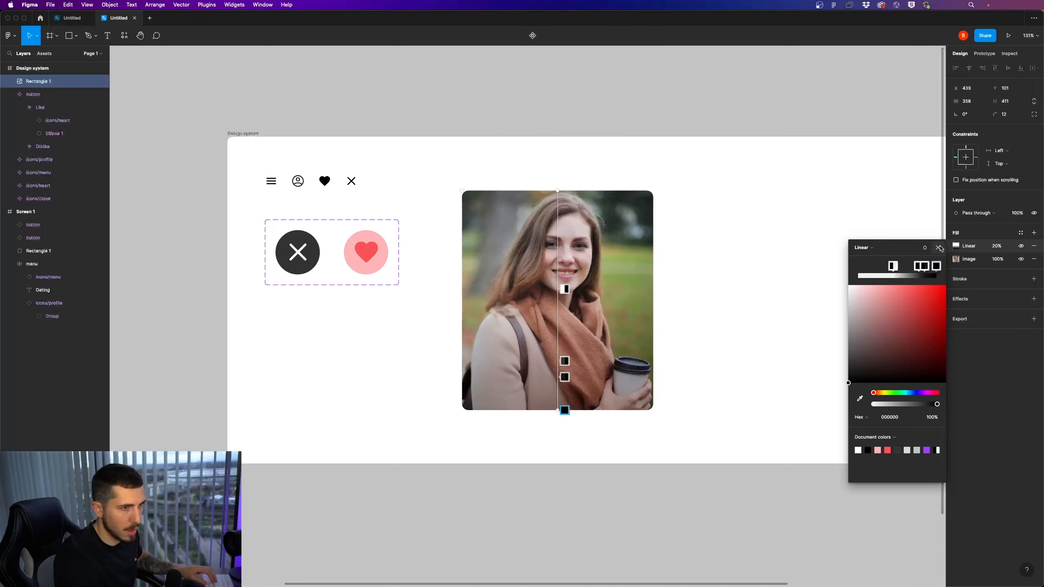
Set the opacity of the photo's linear gradient fill to 100%
{"action": "left_click", "coordinate": [999, 246]}
{"action": "type", "text": "100"}
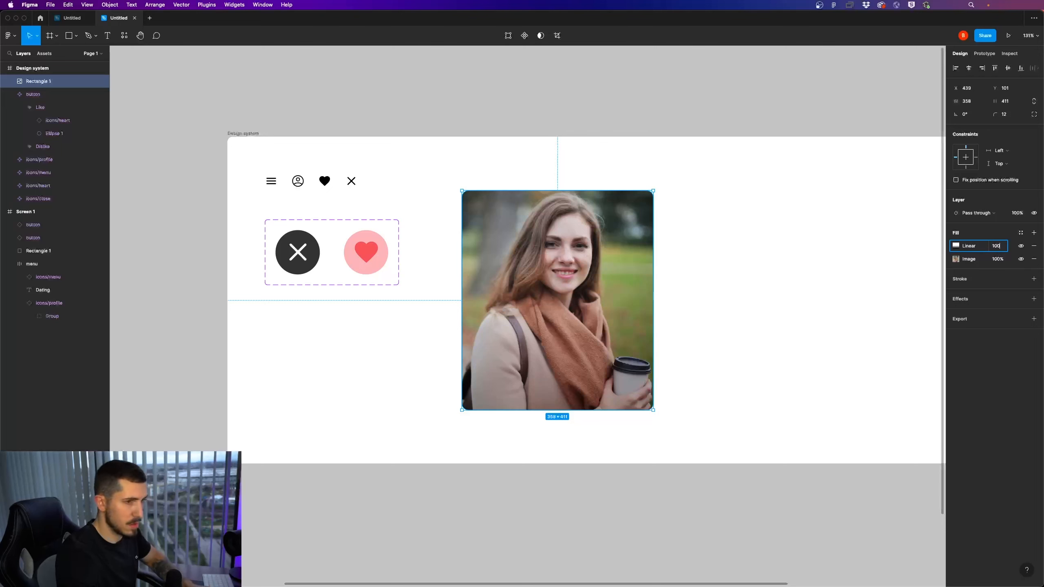
{"action": "key", "text": "Return"}
Soften the gradient by lowering the opacity of its lower black stops, with the third stop at 63%
{"action": "left_click", "coordinate": [956, 247]}
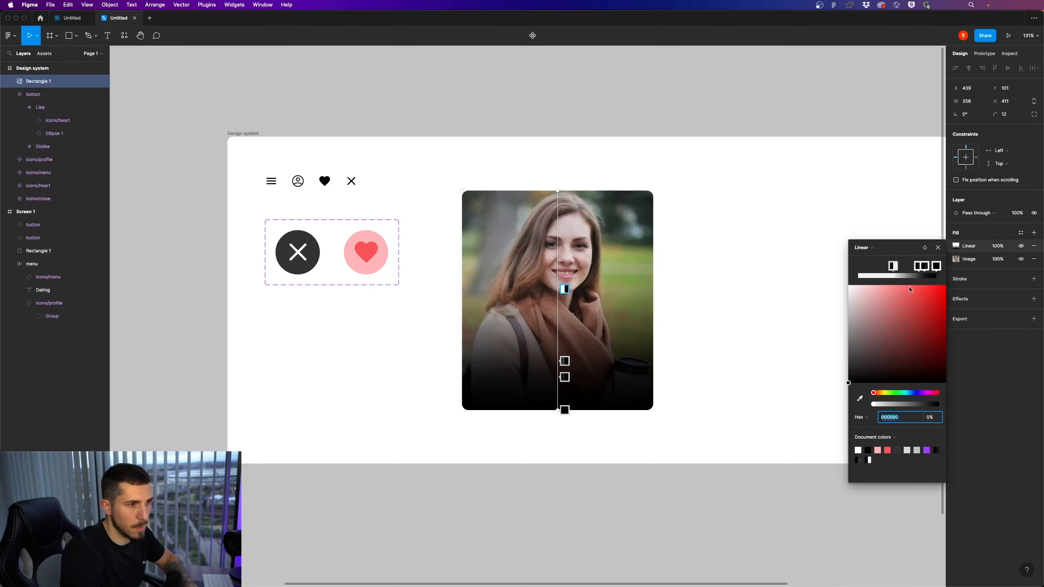
{"action": "left_click", "coordinate": [925, 268]}
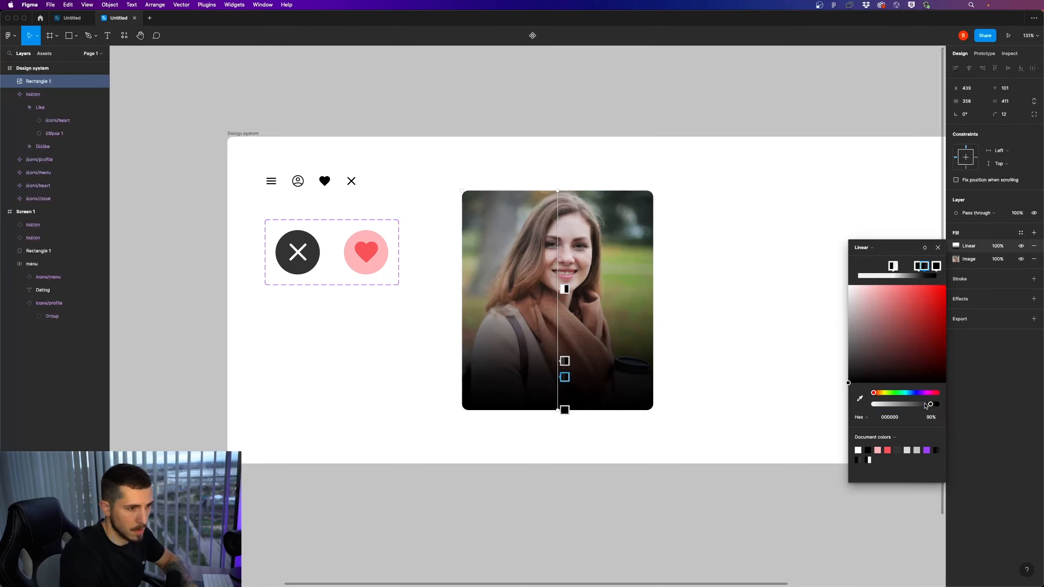
{"action": "left_click_drag", "start_coordinate": [926, 406], "coordinate": [904, 405]}
{"action": "left_click", "coordinate": [920, 267]}
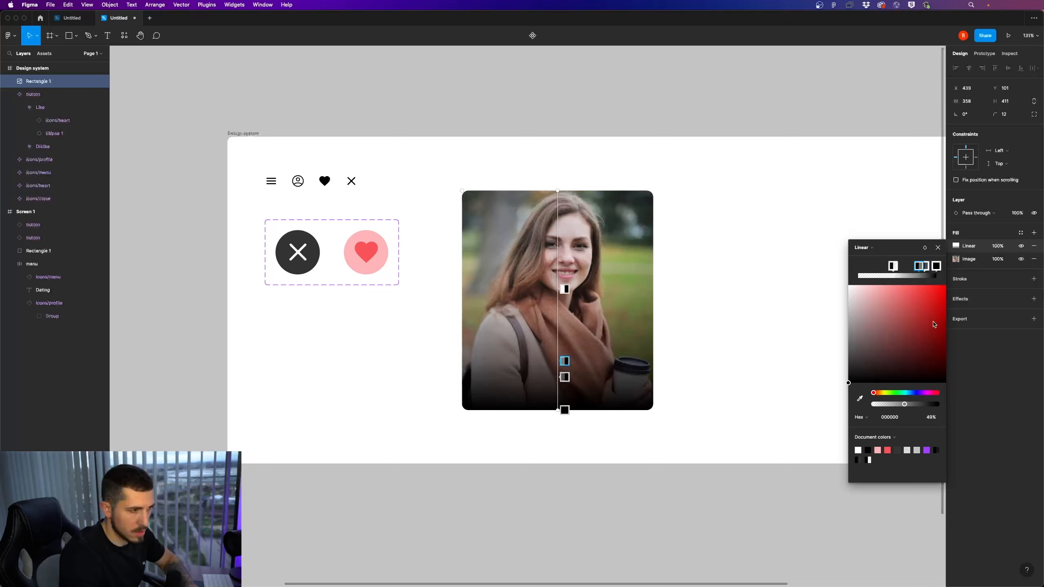
{"action": "left_click", "coordinate": [938, 267]}
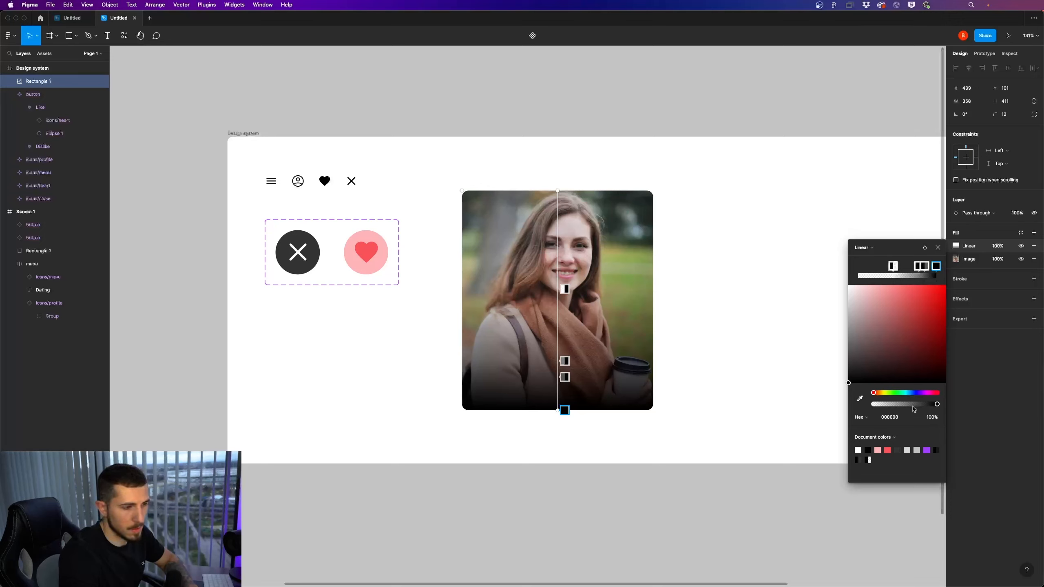
{"action": "mouse_move", "coordinate": [913, 407]}
{"action": "left_mouse_down"}
{"action": "mouse_move", "coordinate": [933, 407]}
{"action": "mouse_move", "coordinate": [891, 407]}
{"action": "mouse_move", "coordinate": [914, 404]}
{"action": "left_mouse_up"}
{"action": "left_click", "coordinate": [920, 267]}
{"action": "left_click", "coordinate": [925, 267]}
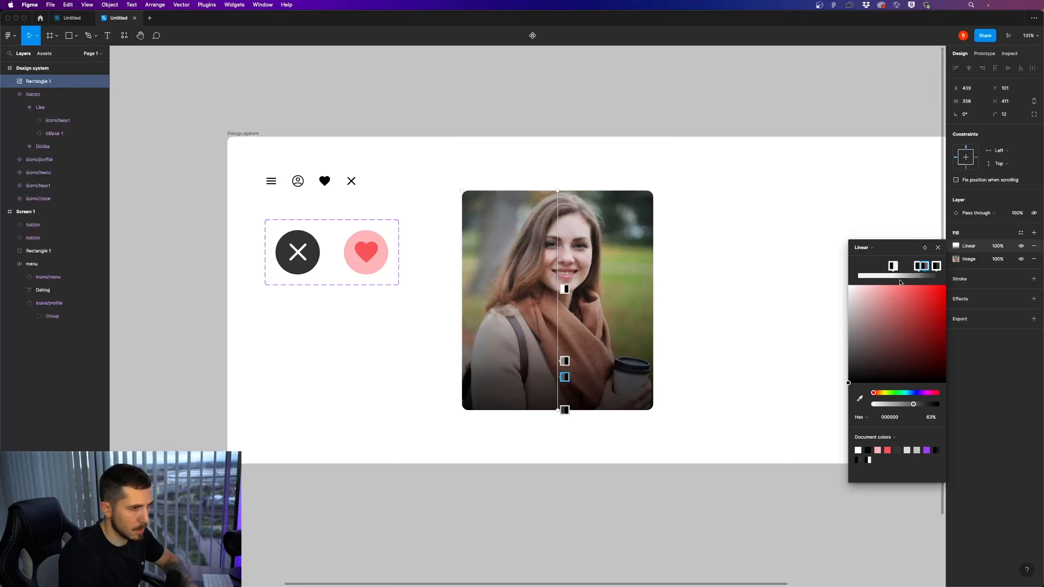
Move the transparent gradient stop slightly below the photo's middle, set the next stop to 46% opacity, and close the gradient settings
{"action": "left_click_drag", "start_coordinate": [893, 266], "coordinate": [906, 268]}
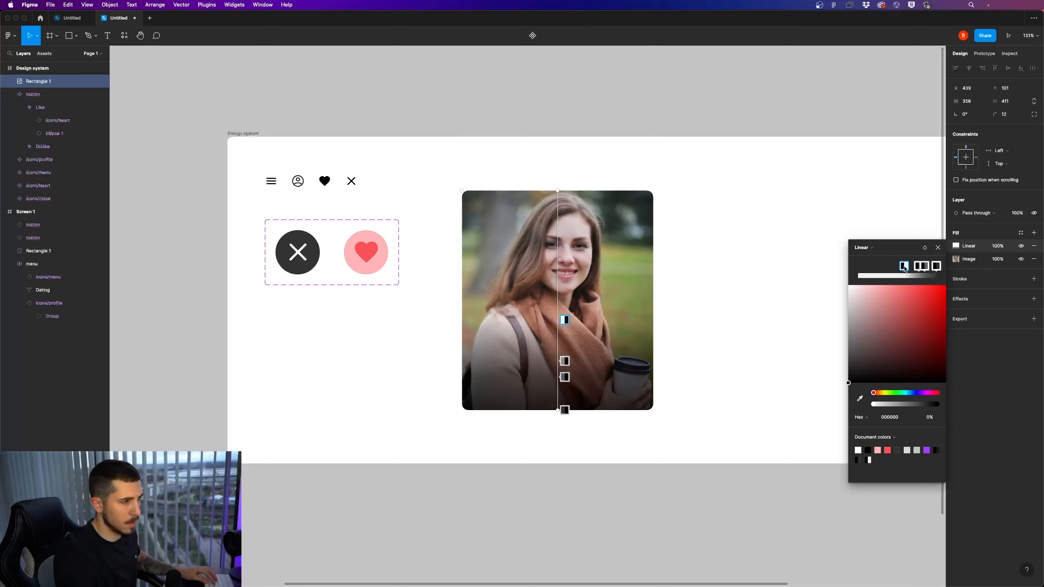
{"action": "left_click", "coordinate": [922, 267]}
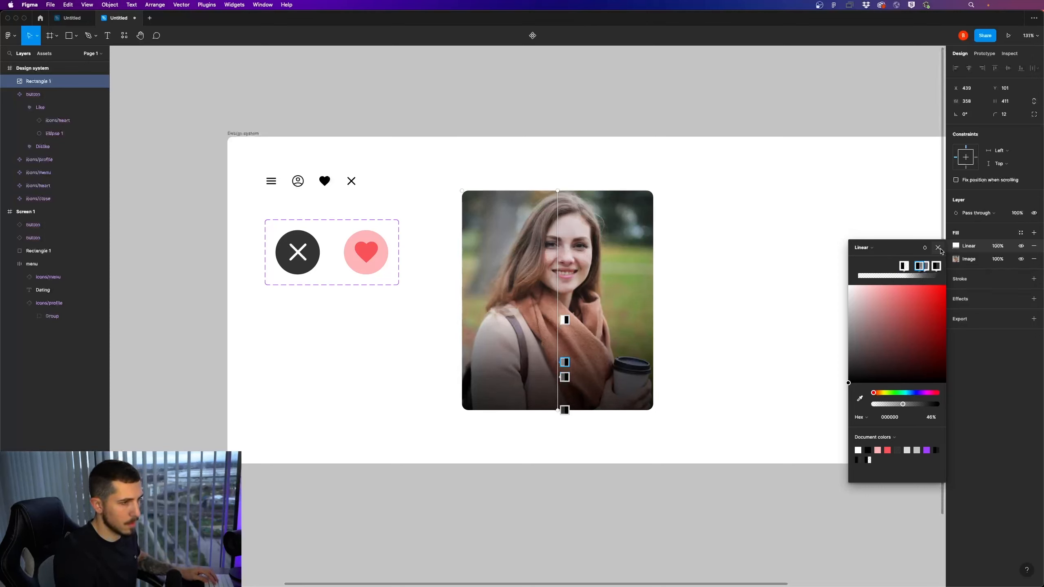
{"action": "left_click", "coordinate": [939, 249]}
{"action": "left_click", "coordinate": [812, 307]}
Add the profile's full name as white bold 24 px text over the photo and place it near the lower-left corner
{"action": "scroll", "coordinate": [810, 309], "scroll_direction": "down", "scroll_amount": 5}
{"action": "scroll", "coordinate": [773, 346], "scroll_direction": "up", "scroll_amount": 5}
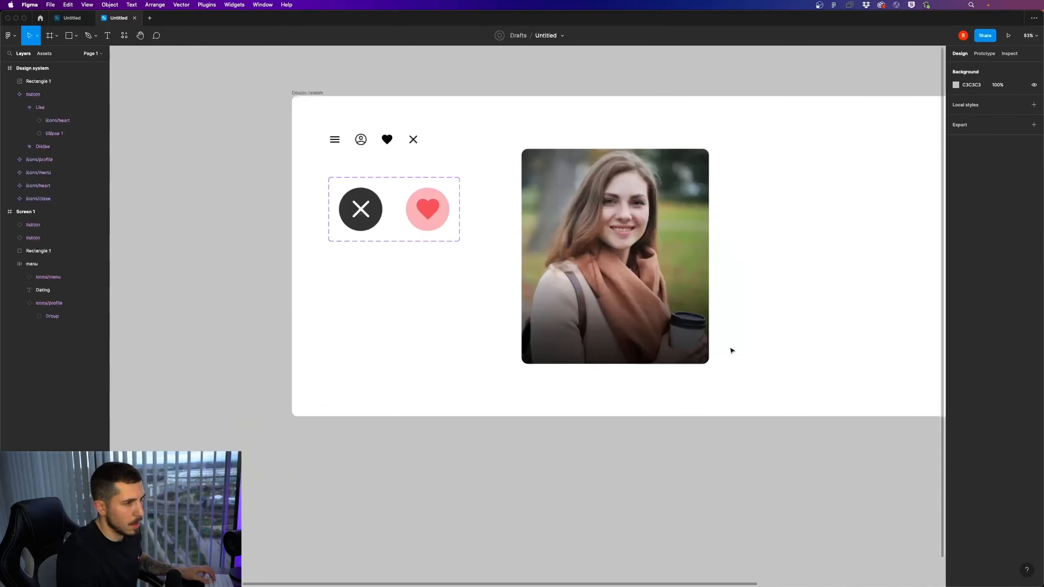
{"action": "key", "text": "t"}
{"action": "left_click", "coordinate": [578, 341]}
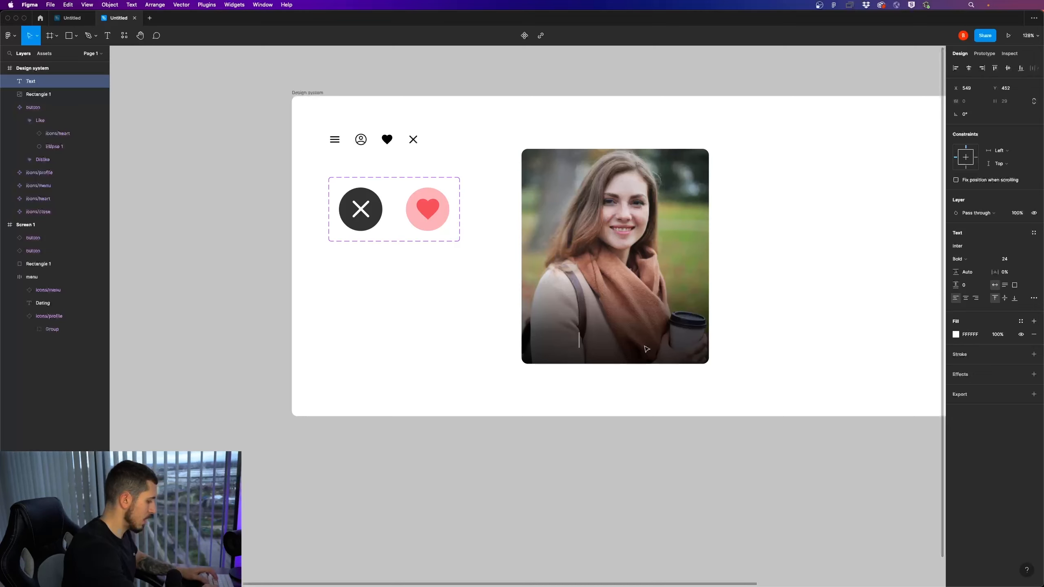
{"action": "type", "text": "Jane Smith"}
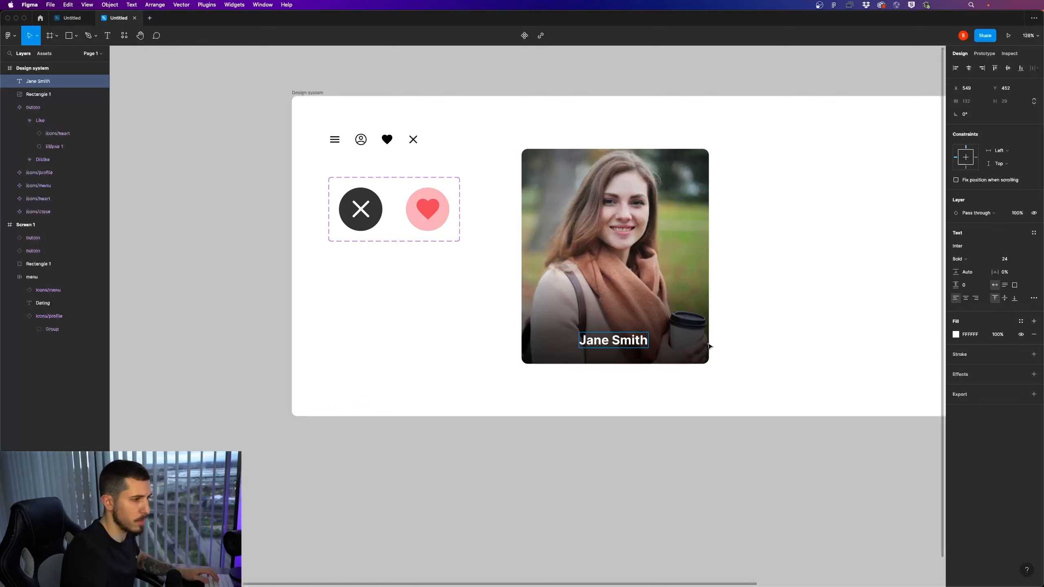
{"action": "key", "text": "Escape"}
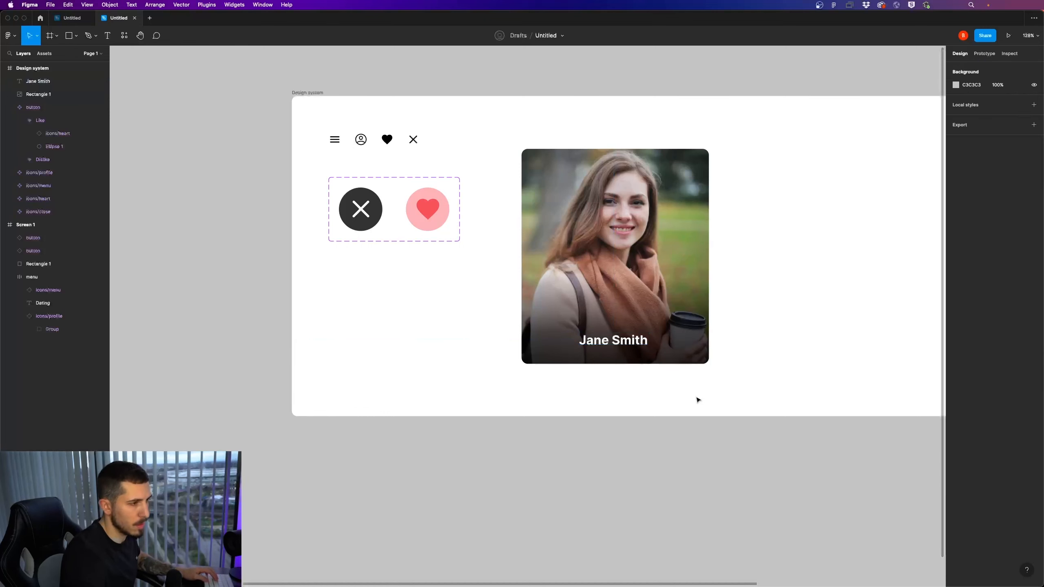
{"action": "left_click_drag", "start_coordinate": [624, 348], "coordinate": [585, 351]}
Add a text layer reading "26 years old" directly below the name, left-aligned with it at X 474
{"action": "double_click", "coordinate": [582, 346]}
{"action": "type", "text": "2"}
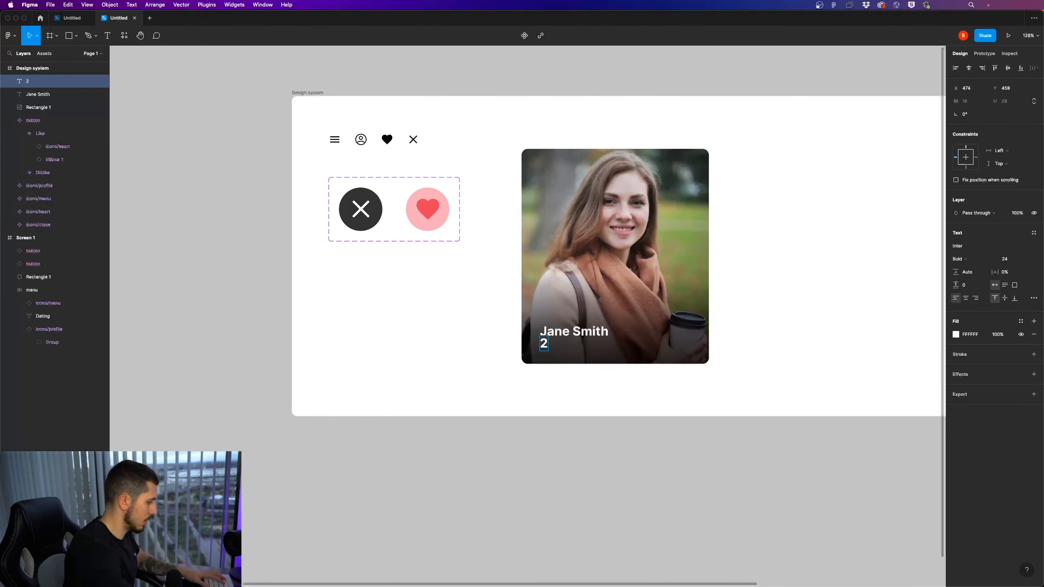
{"action": "type", "text": "8"}
{"action": "key", "text": "BackSpace"}
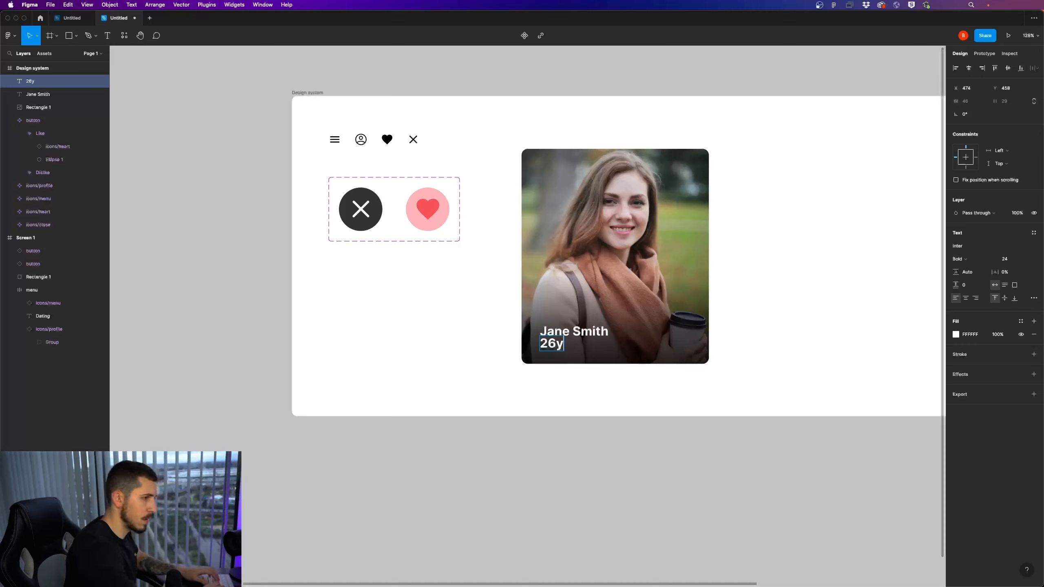
{"action": "type", "text": "6 yea"}
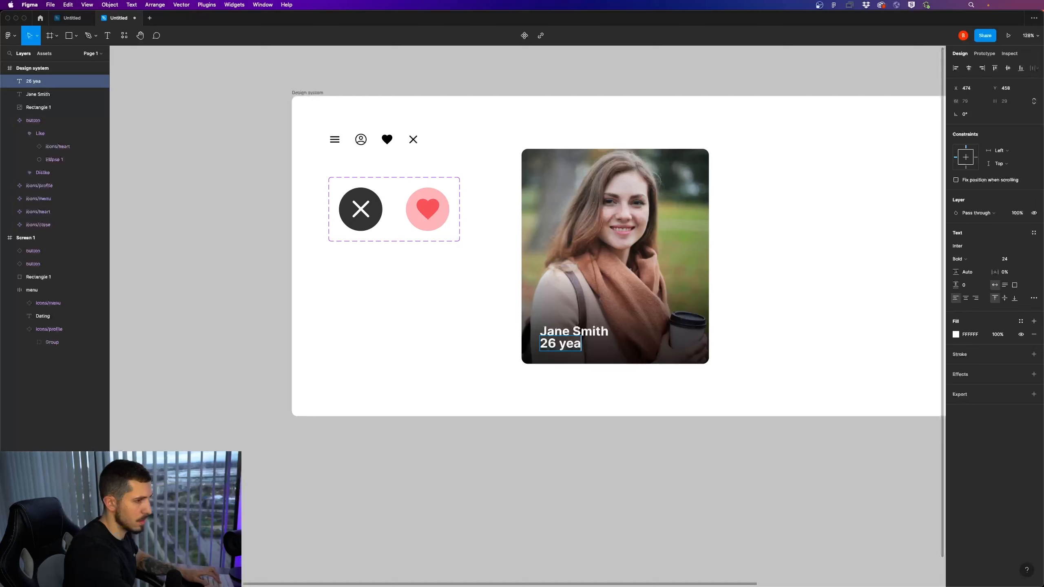
{"action": "type", "text": "rs old"}
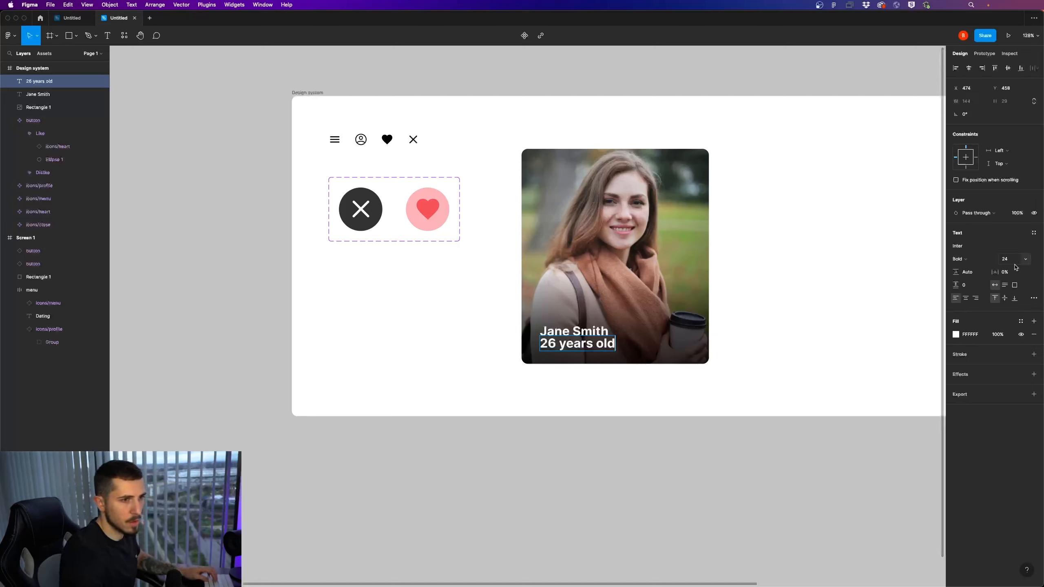
Set the font size of the "26 years old" text to 10
{"action": "left_click", "coordinate": [1011, 259]}
{"action": "type", "text": "10"}
{"action": "key", "text": "Return"}
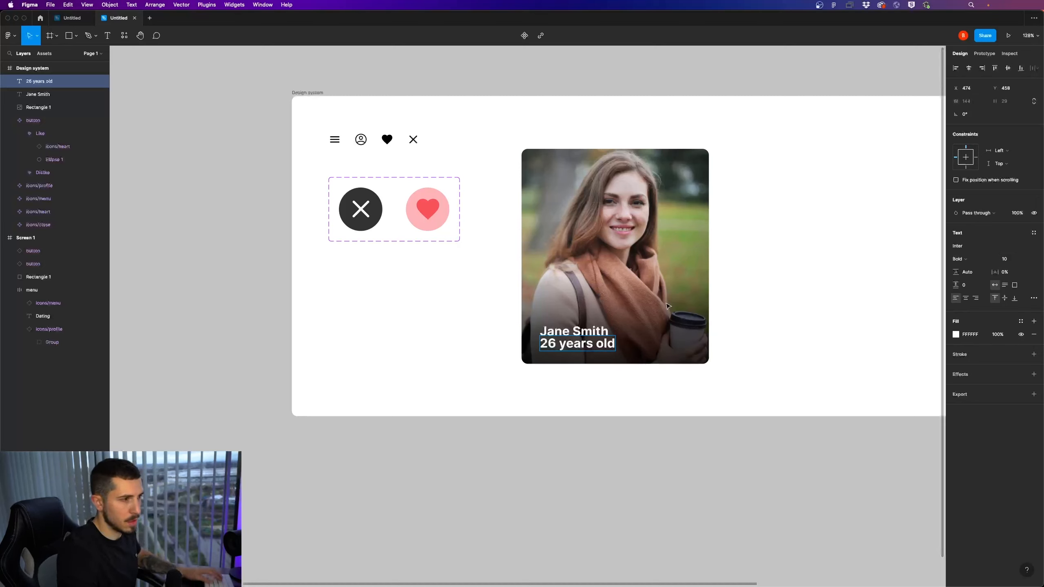
{"action": "key", "text": "super+a"}
{"action": "type", "text": "1"}
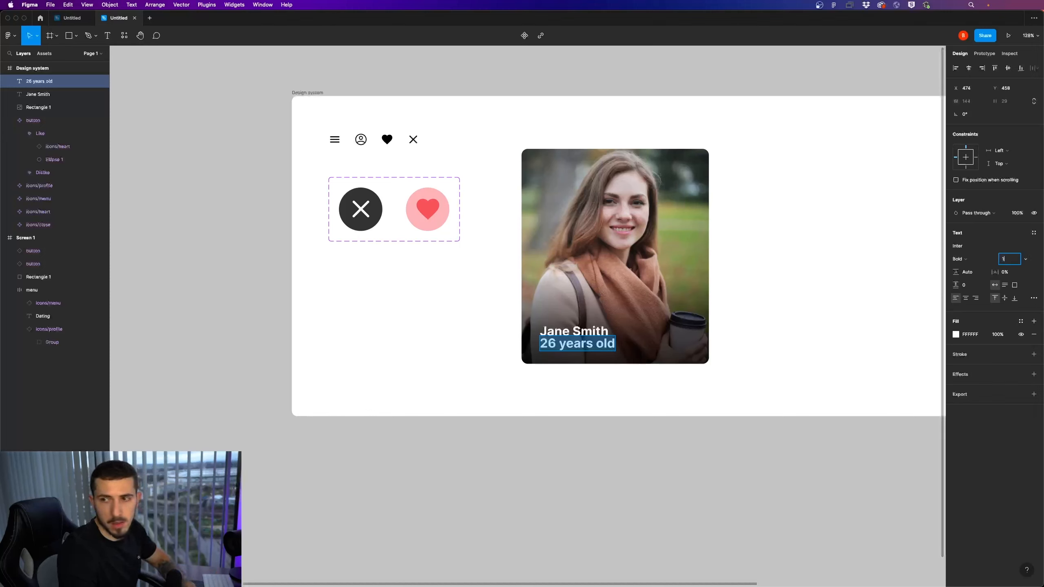
{"action": "type", "text": "0"}
{"action": "key", "text": "Return"}
Change the age text's weight to Medium and move it down to Y 470, below the name
{"action": "left_click", "coordinate": [964, 259]}
{"action": "left_click", "coordinate": [979, 243]}
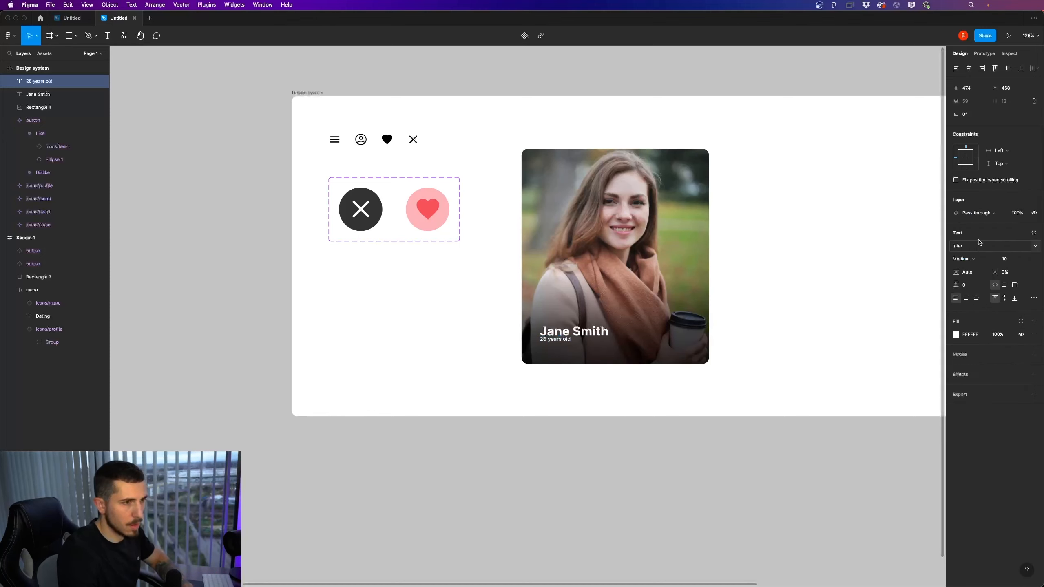
{"action": "left_click_drag", "start_coordinate": [566, 343], "coordinate": [570, 347]}
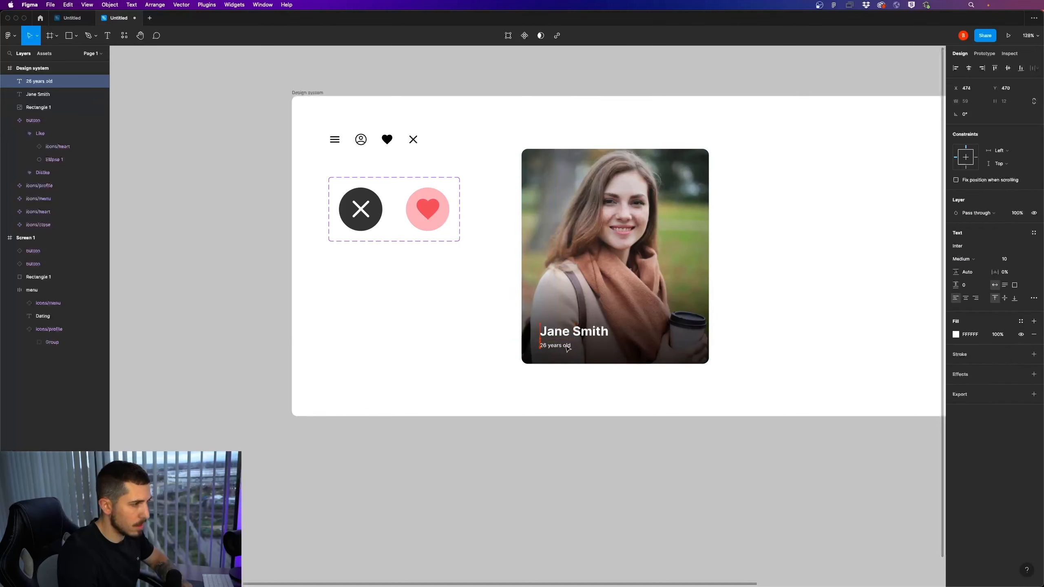
Set the age text's font size to 16, keeping it left-aligned under the name
{"action": "left_click", "coordinate": [1006, 259]}
{"action": "type", "text": "16"}
{"action": "key", "text": "Return"}
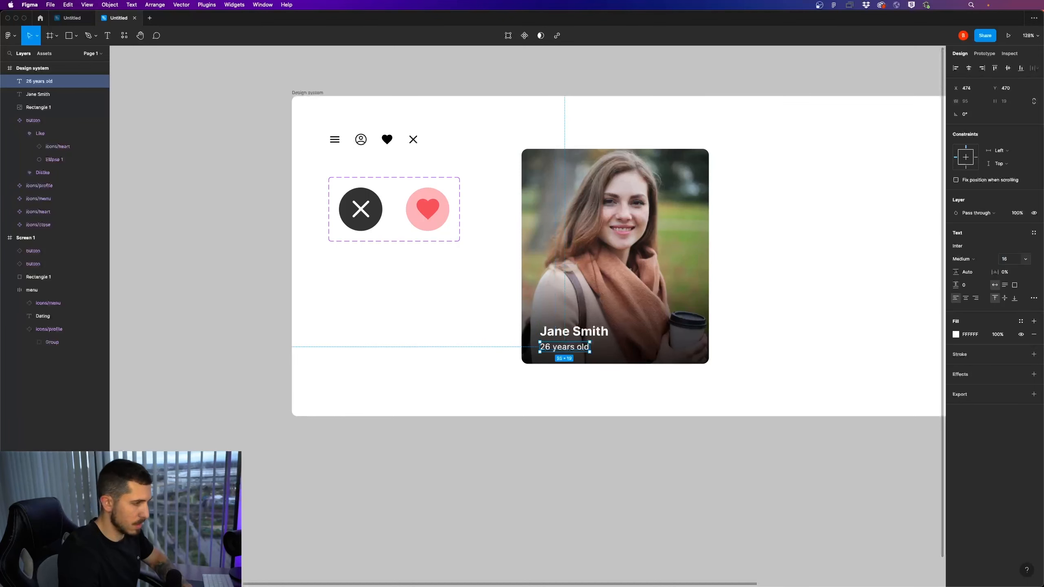
{"action": "left_click_drag", "start_coordinate": [570, 347], "coordinate": [572, 348]}
Move the name and age texts together to X 465, closer to the photo's left edge, and wrap them in a vertical auto layout
{"action": "scroll", "coordinate": [590, 404], "scroll_direction": "down", "scroll_amount": 5}
{"action": "scroll", "coordinate": [589, 403], "scroll_direction": "up", "scroll_amount": 4}
{"action": "left_click", "coordinate": [570, 353]}
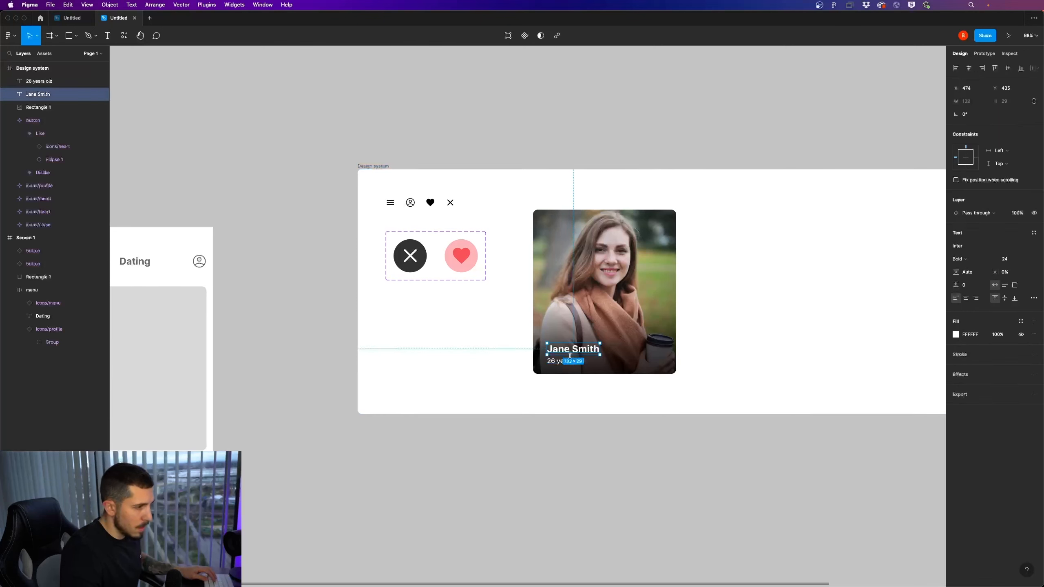
{"action": "left_click", "coordinate": [572, 361], "text": "shift"}
{"action": "left_click_drag", "start_coordinate": [591, 352], "coordinate": [587, 351]}
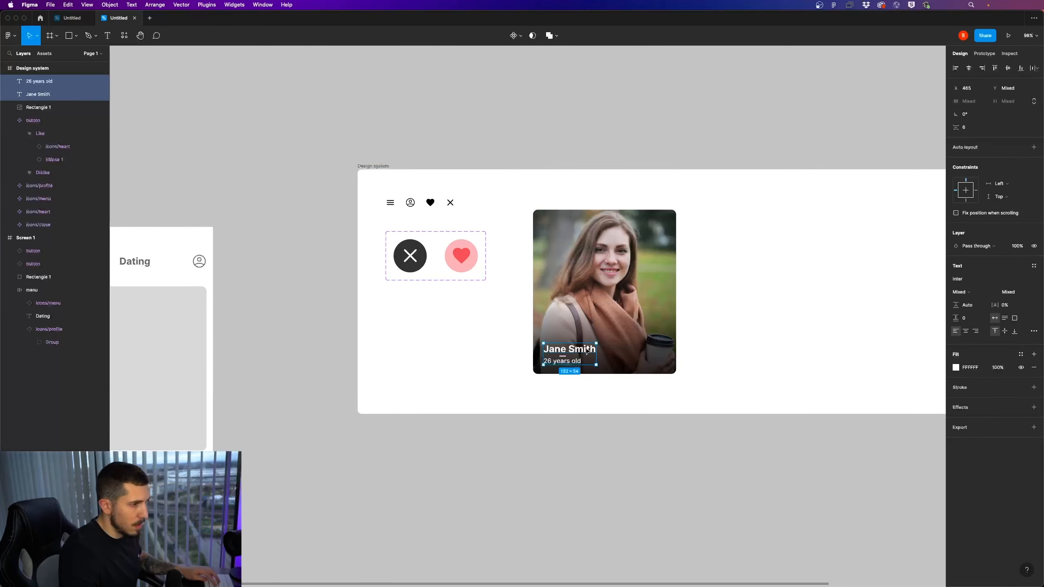
{"action": "key", "text": "shift+a"}
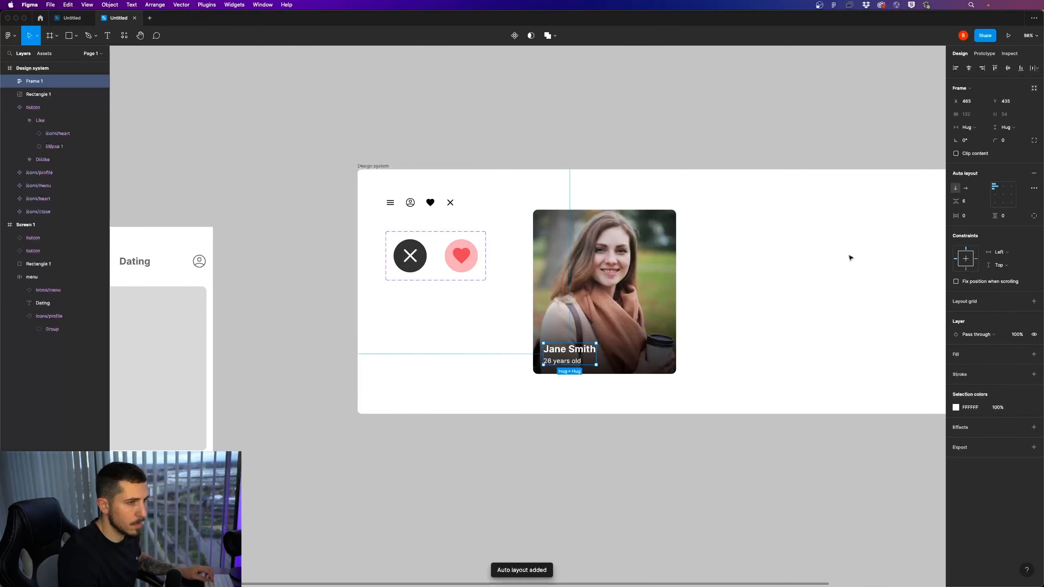
Group the photo rectangle with the name and age auto-layout frame into one profile card
{"action": "left_click", "coordinate": [657, 251], "text": "shift"}
{"action": "key", "text": "super+g"}
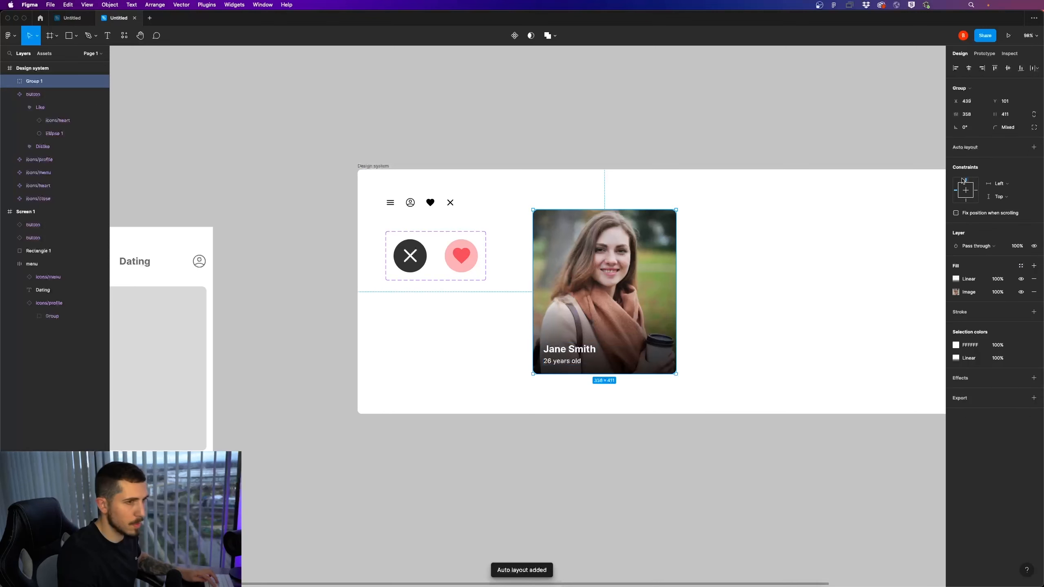
{"action": "left_click", "coordinate": [1035, 150]}
{"action": "key", "text": "super+z"}
{"action": "left_click", "coordinate": [692, 373]}
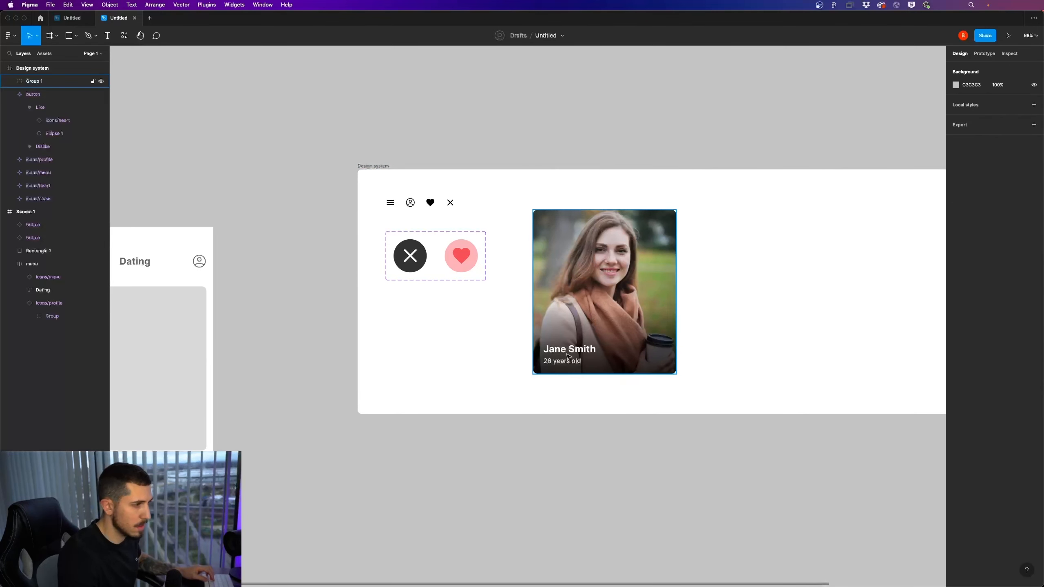
Apply auto layout to the group containing the photo rectangle and the name and age frame
{"action": "left_click", "coordinate": [569, 356]}
{"action": "key", "text": "Return"}
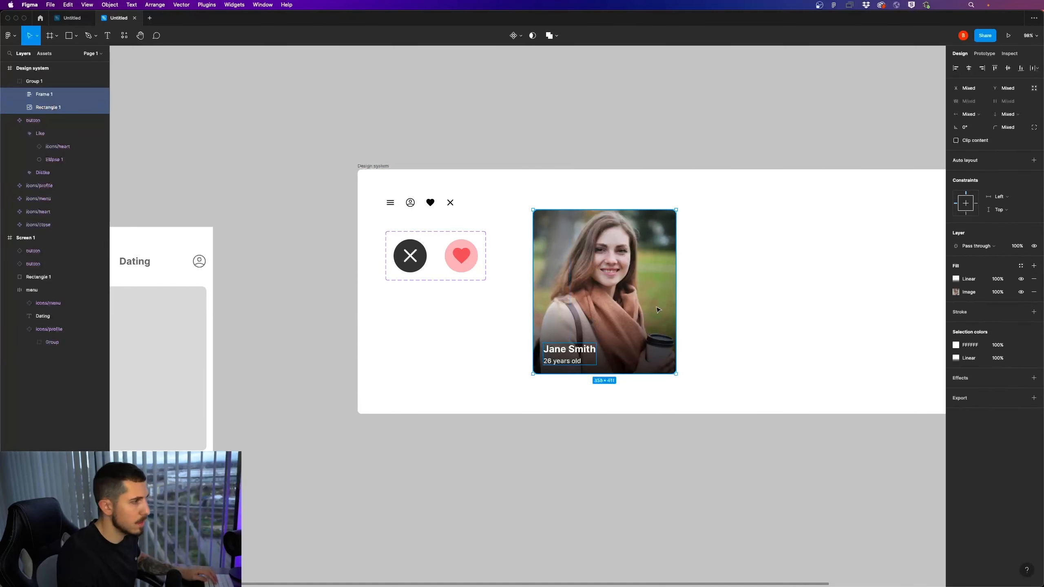
{"action": "left_click", "coordinate": [49, 94]}
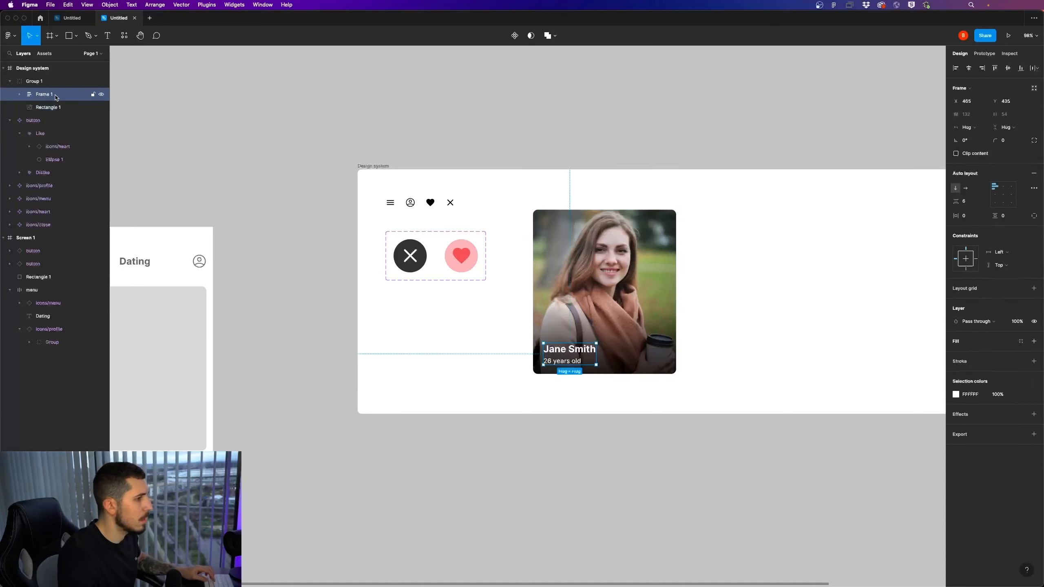
{"action": "left_click", "coordinate": [37, 81]}
{"action": "left_click", "coordinate": [1034, 146]}
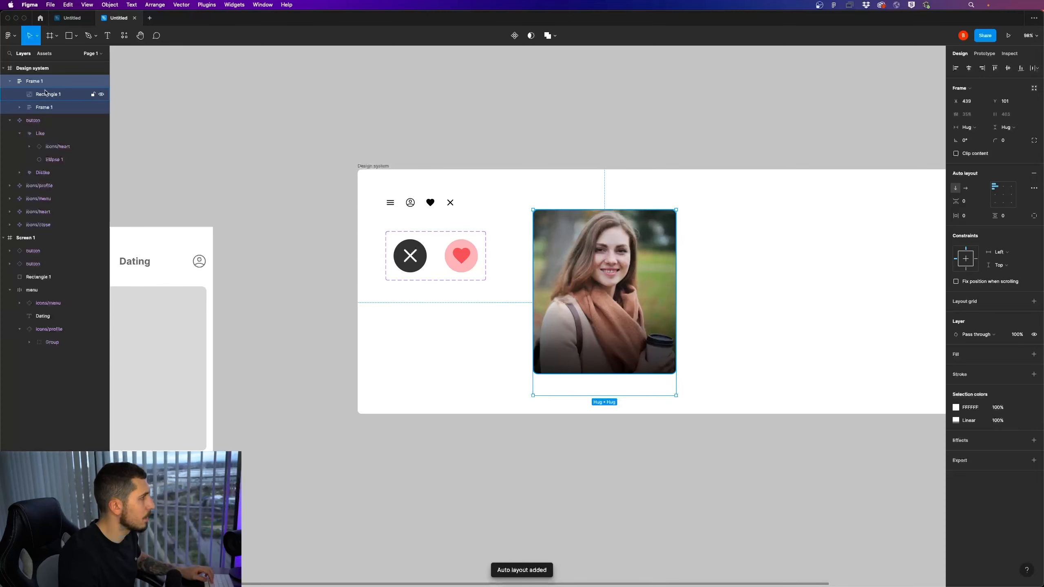
Rename the profile card frame as swipe-card and its photo rectangle as picture
{"action": "double_click", "coordinate": [98, 83]}
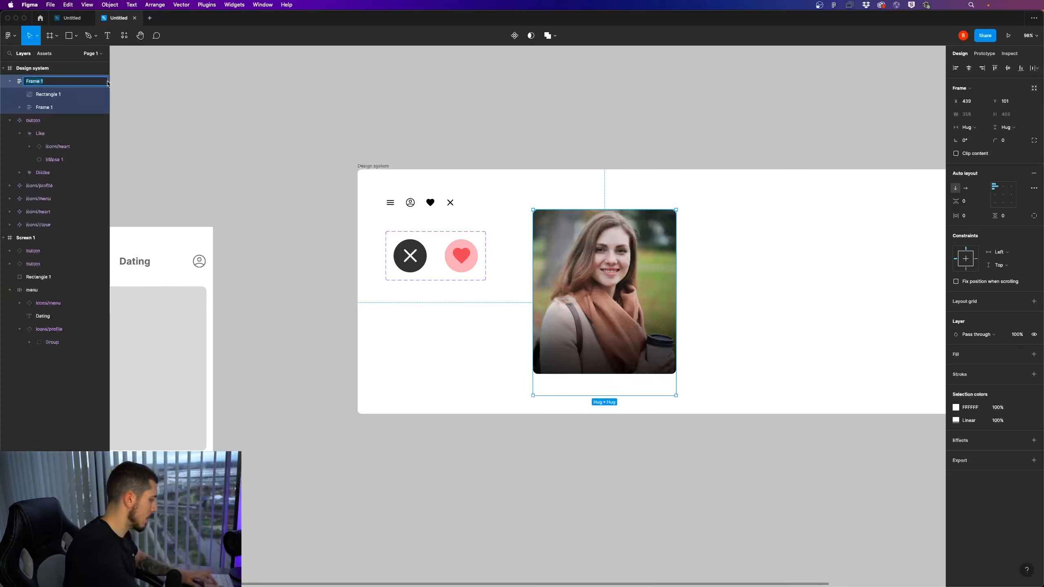
{"action": "type", "text": "s"}
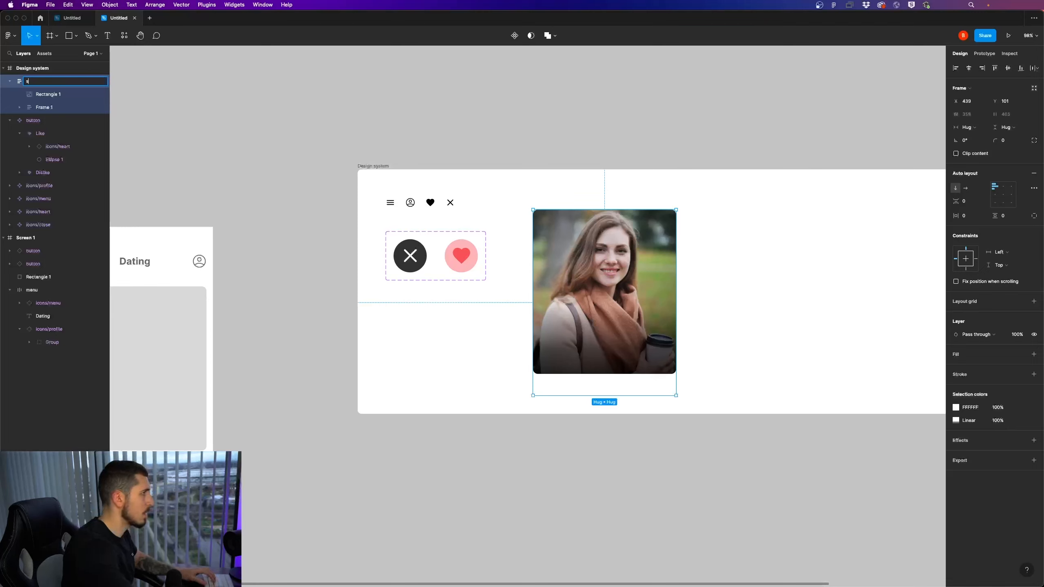
{"action": "type", "text": "wipe-card"}
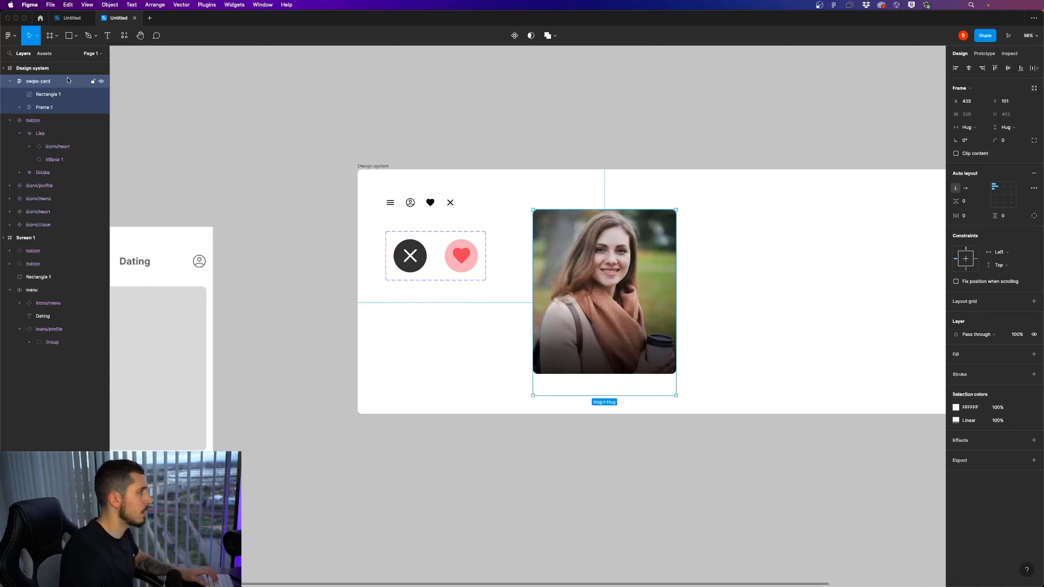
{"action": "double_click", "coordinate": [51, 94]}
{"action": "type", "text": "picture"}
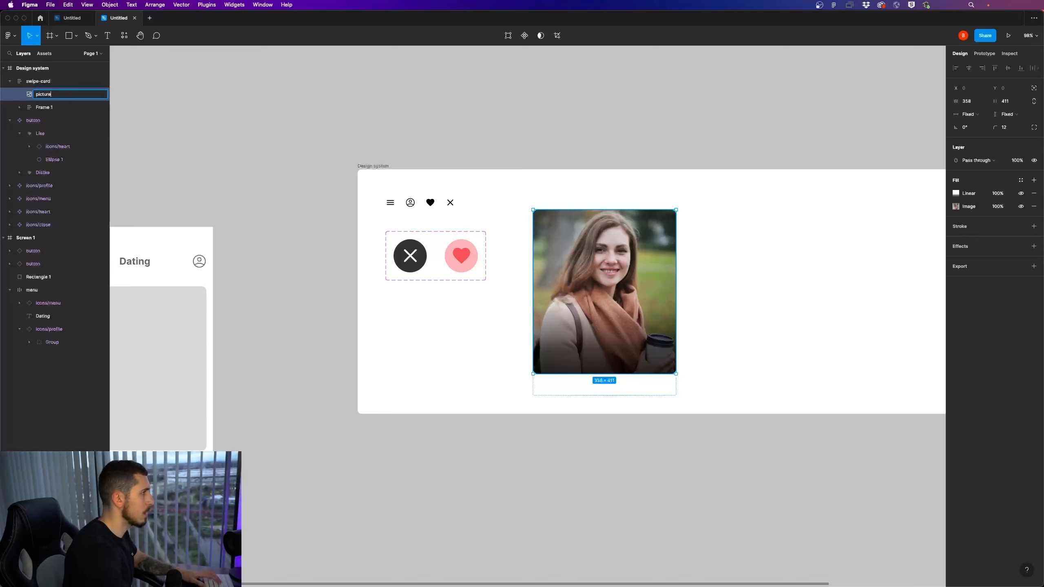
{"action": "key", "text": "Return"}
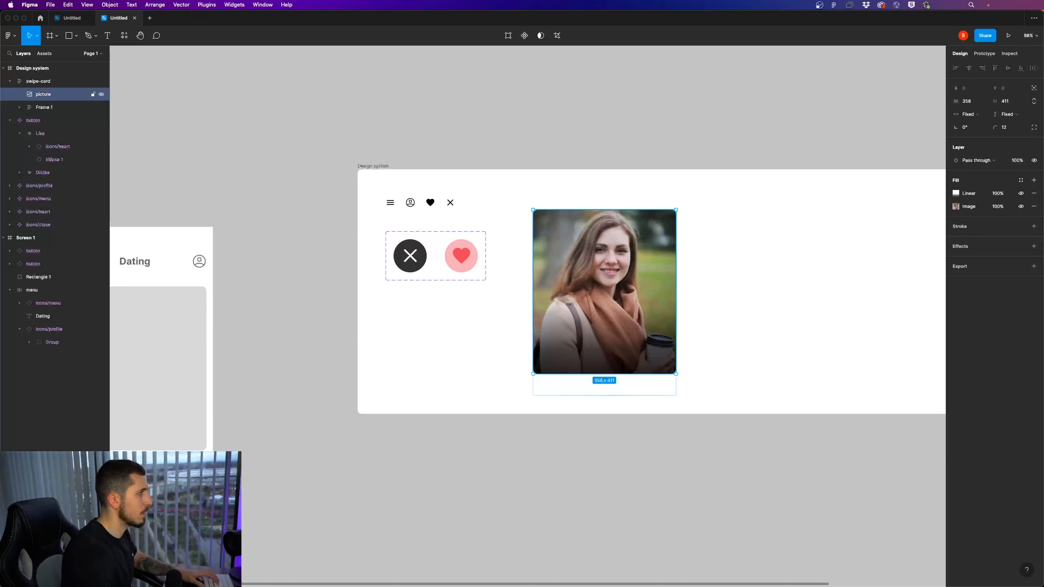
Delete the picture layer from the swipe-card frame
{"action": "left_click", "coordinate": [59, 86]}
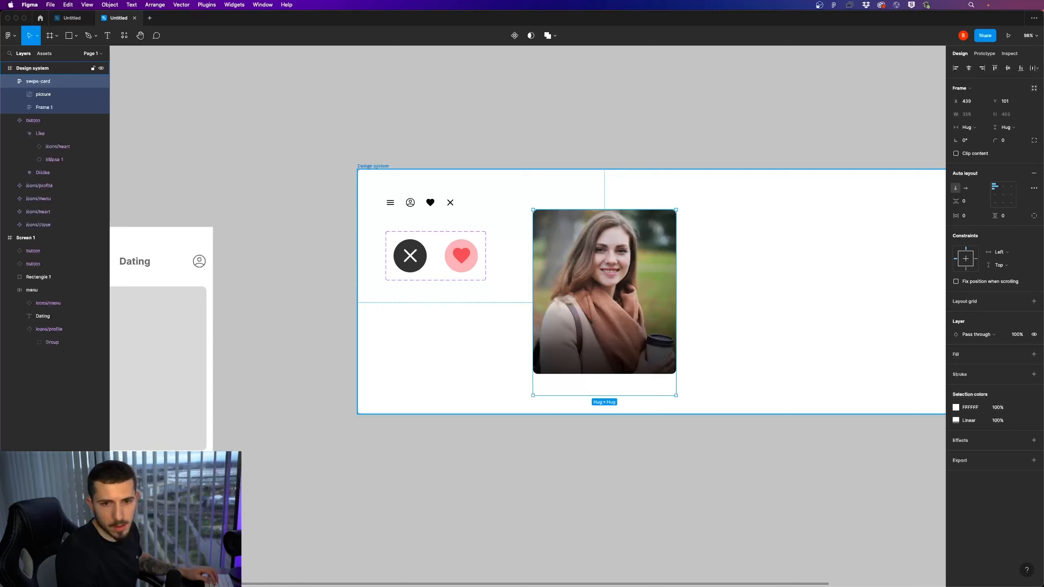
{"action": "left_click", "coordinate": [732, 364]}
{"action": "double_click", "coordinate": [622, 317]}
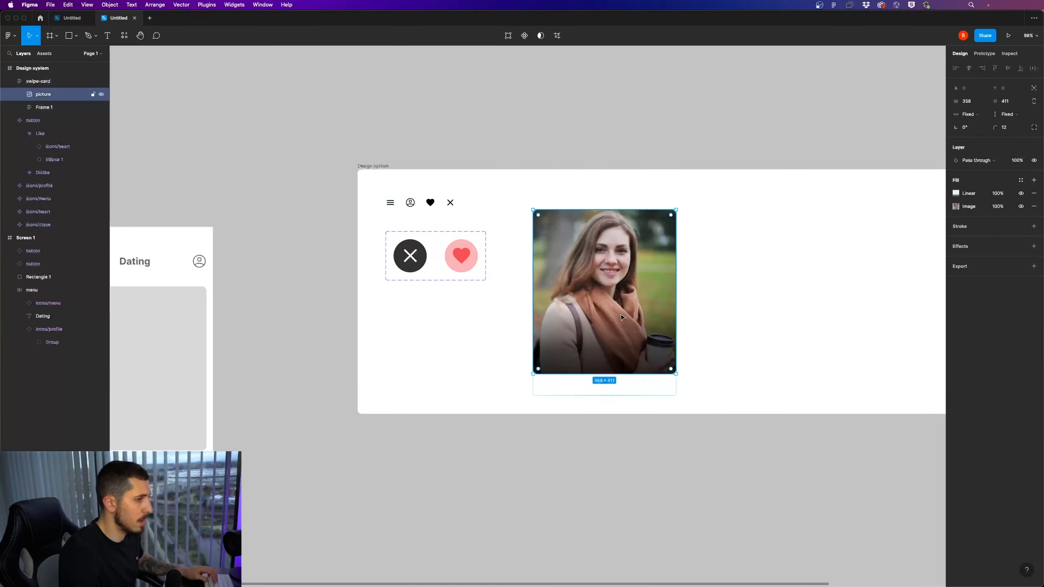
{"action": "left_click", "coordinate": [44, 86]}
{"action": "left_click", "coordinate": [44, 93]}
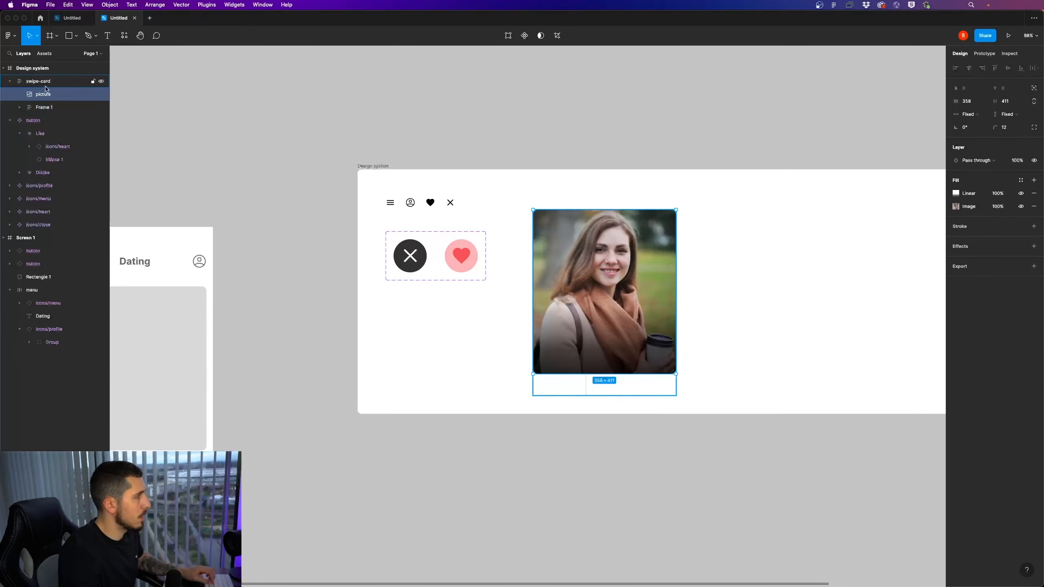
{"action": "key", "text": "Delete"}
Add an image fill to the swipe-card frame, using the portrait screenshot "08 at 15.59.55" from the Desktop
{"action": "left_click", "coordinate": [98, 99]}
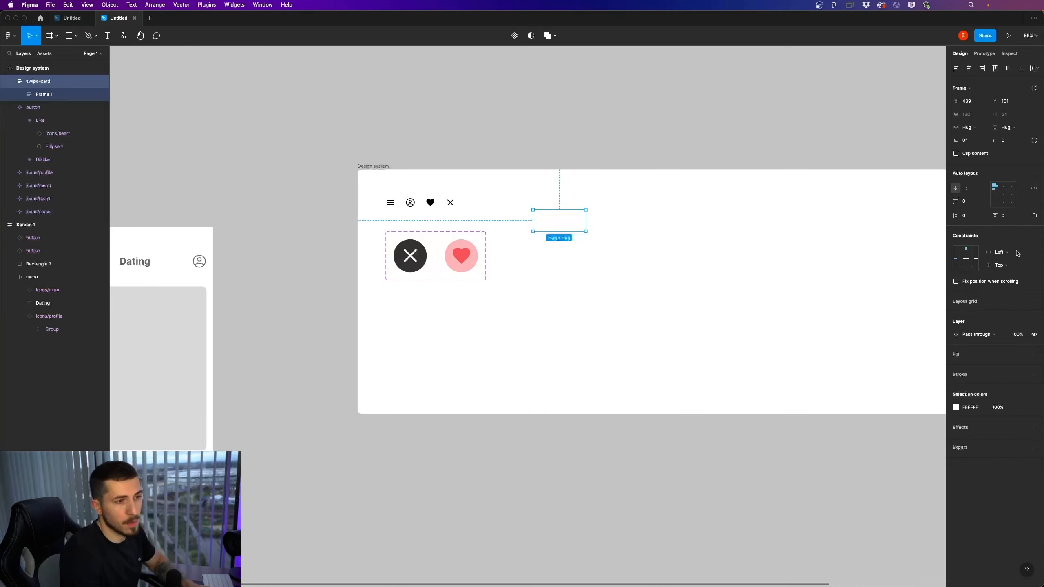
{"action": "left_click", "coordinate": [1035, 355]}
{"action": "left_click", "coordinate": [956, 367]}
{"action": "left_click", "coordinate": [861, 369]}
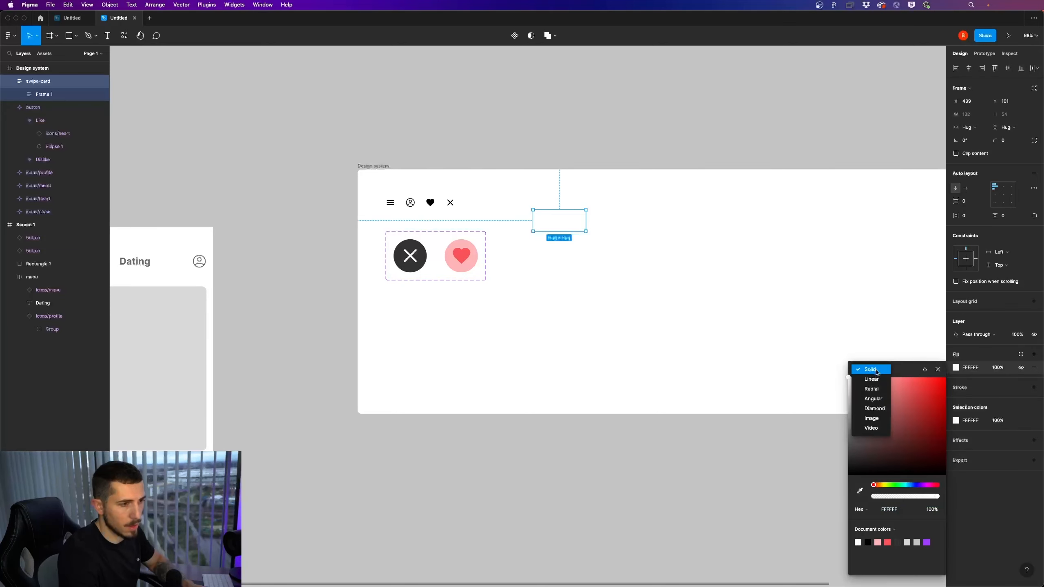
{"action": "left_click", "coordinate": [867, 419]}
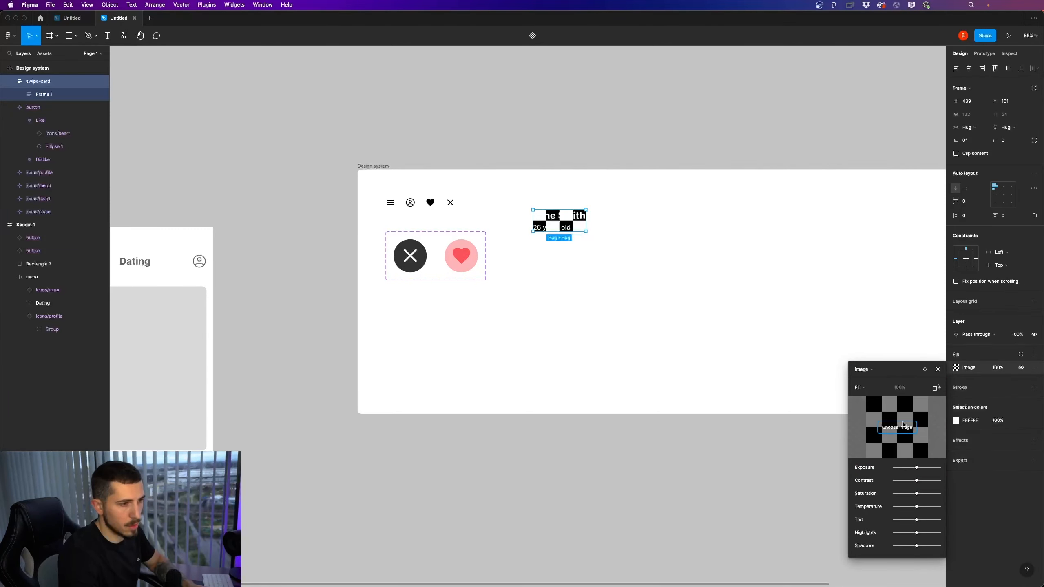
{"action": "left_click", "coordinate": [897, 427]}
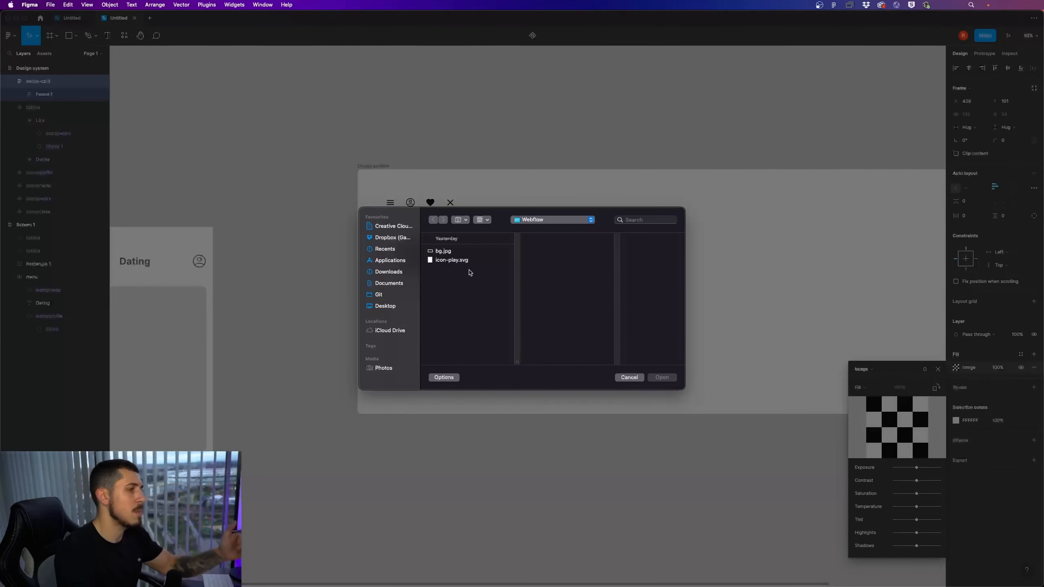
{"action": "left_click", "coordinate": [385, 305]}
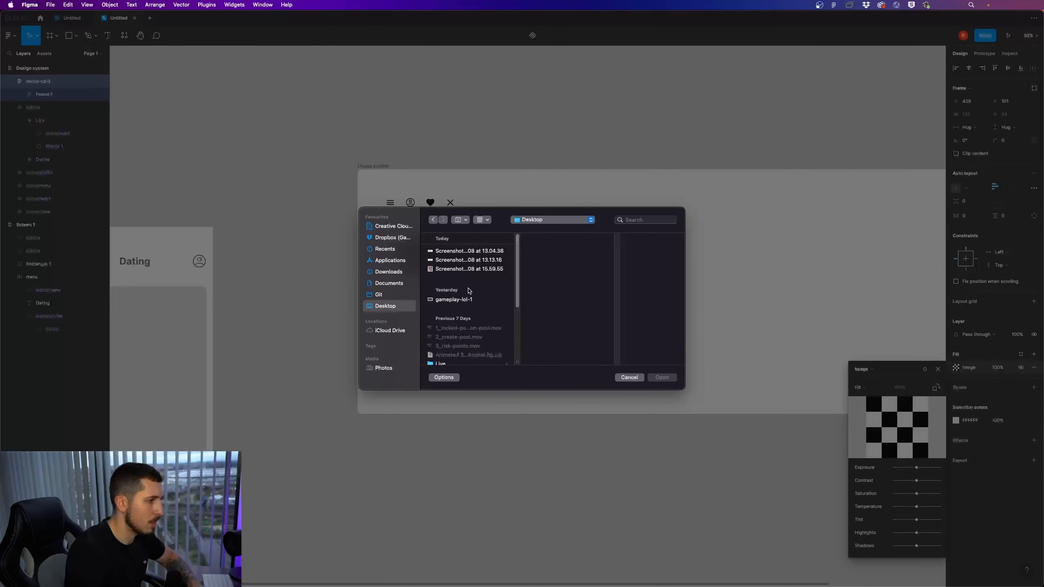
{"action": "double_click", "coordinate": [453, 269]}
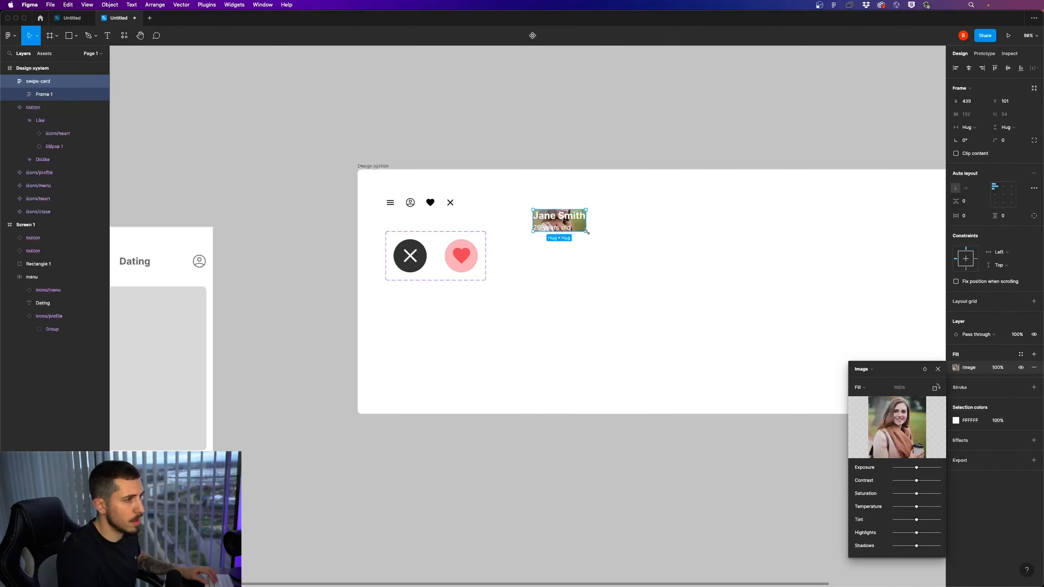
{"action": "left_click", "coordinate": [937, 370]}
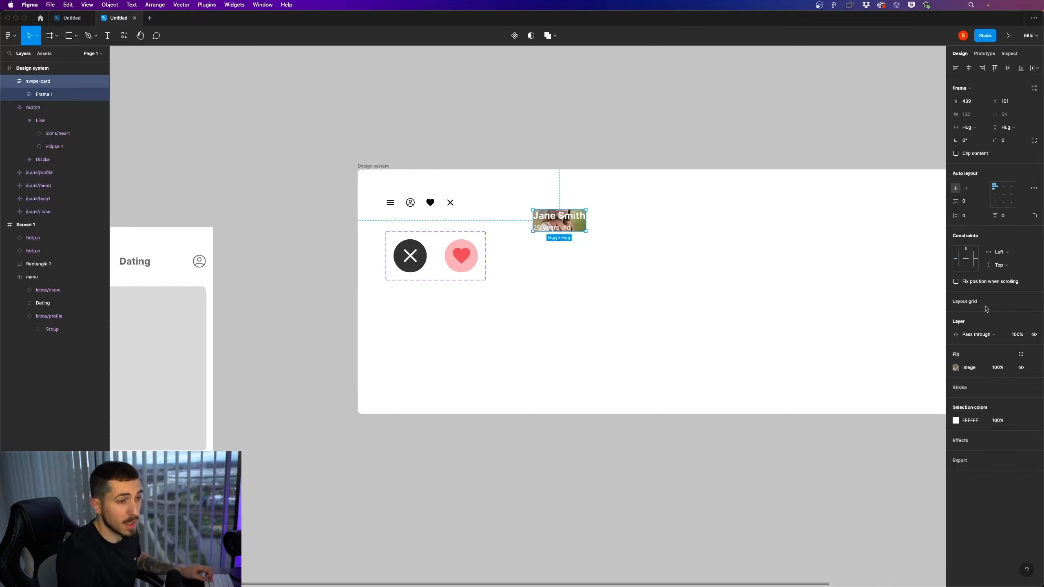
Align the swipe-card content to bottom centre and set its padding to 160 vertical and 85 horizontal
{"action": "left_click", "coordinate": [1005, 204]}
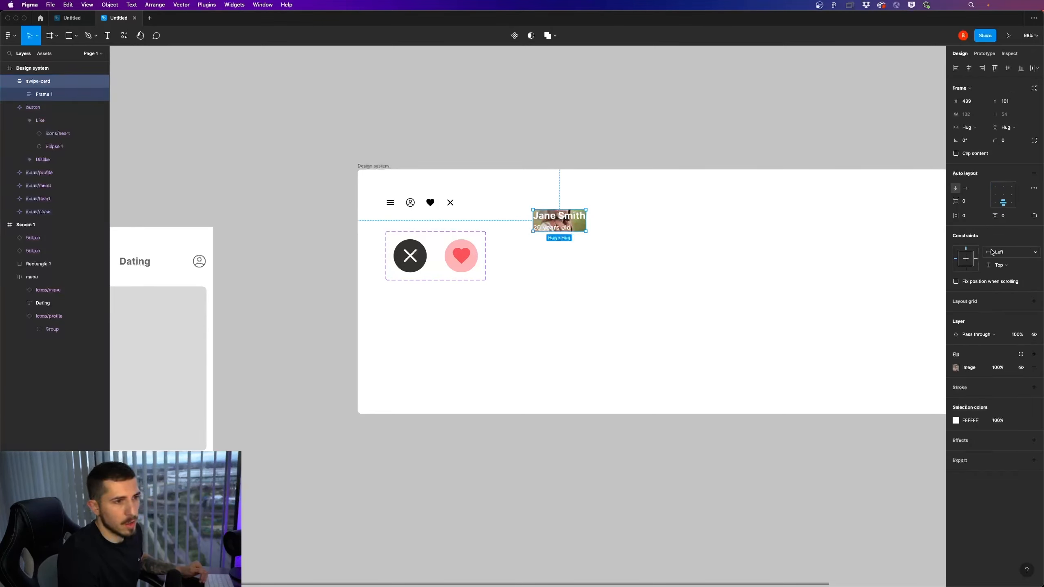
{"action": "left_click_drag", "start_coordinate": [997, 216], "coordinate": [82, 228]}
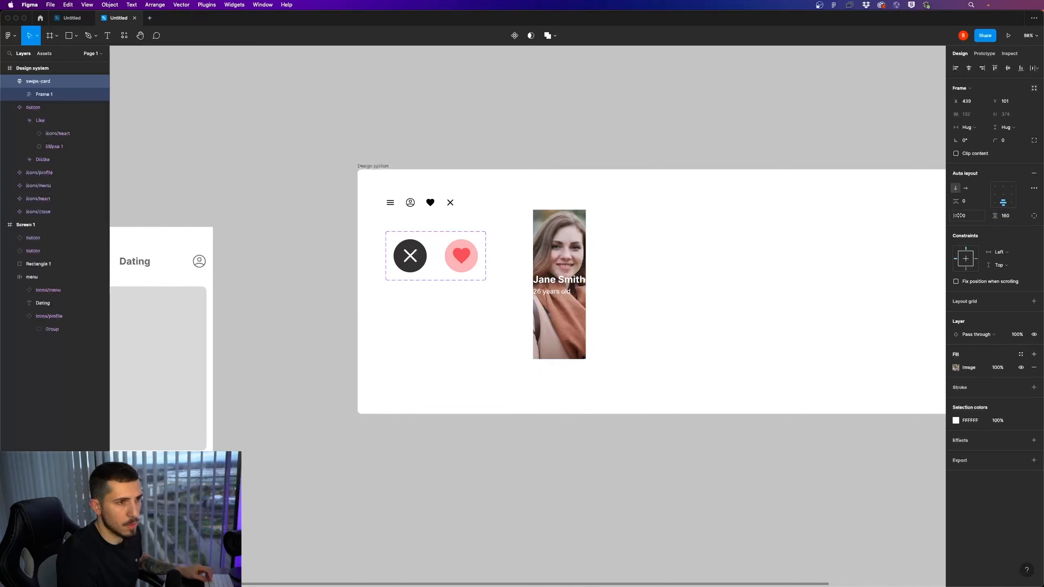
{"action": "left_click_drag", "start_coordinate": [959, 215], "coordinate": [1028, 217]}
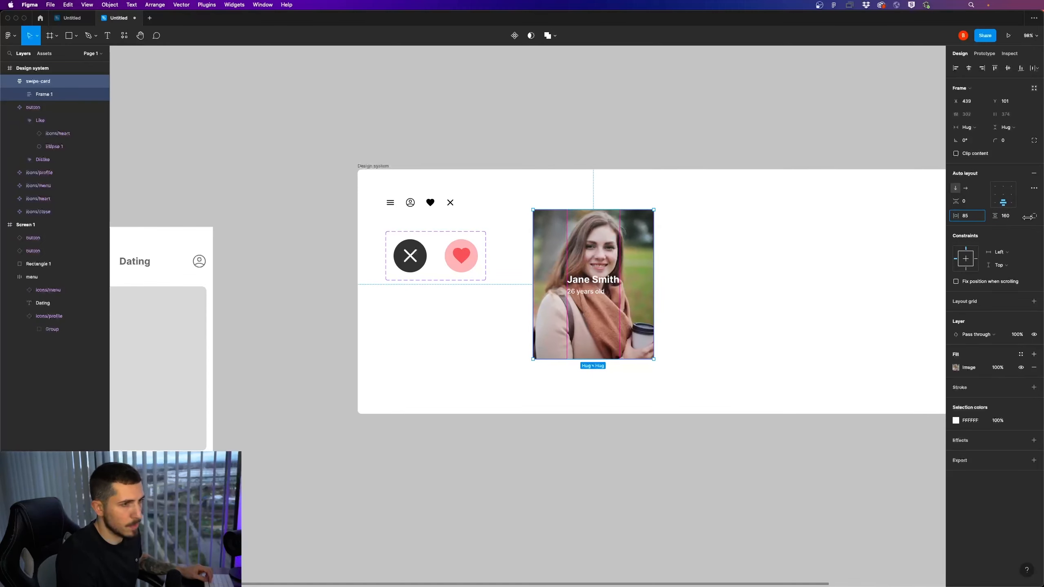
Centre the name and age texts horizontally within their auto-layout frame
{"action": "left_click", "coordinate": [603, 287]}
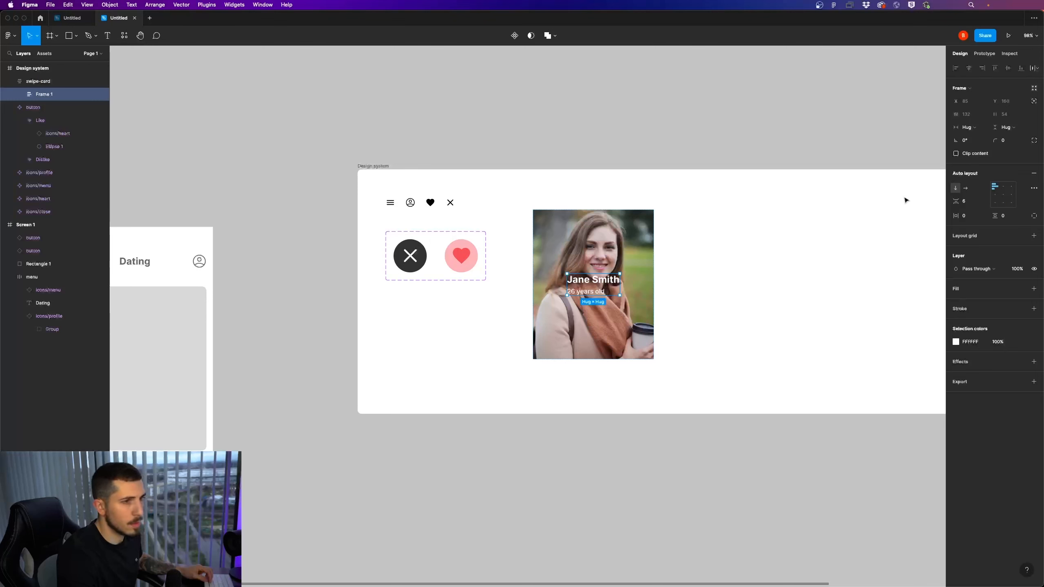
{"action": "left_click", "coordinate": [1004, 187]}
{"action": "key", "text": "Escape"}
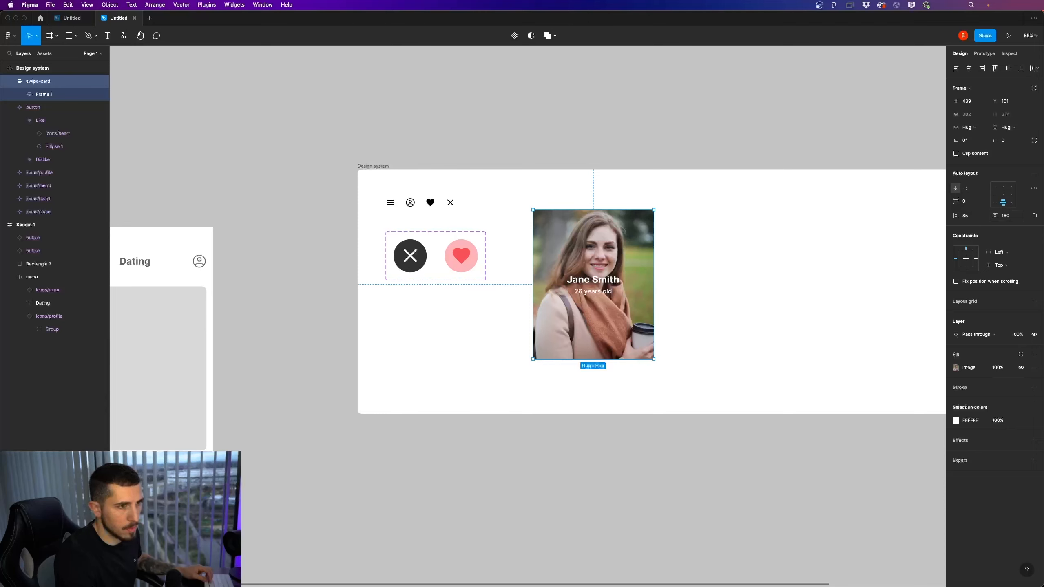
Switch the swipe-card frame to individual paddings and set its bottom padding to 20
{"action": "left_click", "coordinate": [1034, 215]}
{"action": "left_click", "coordinate": [1006, 230]}
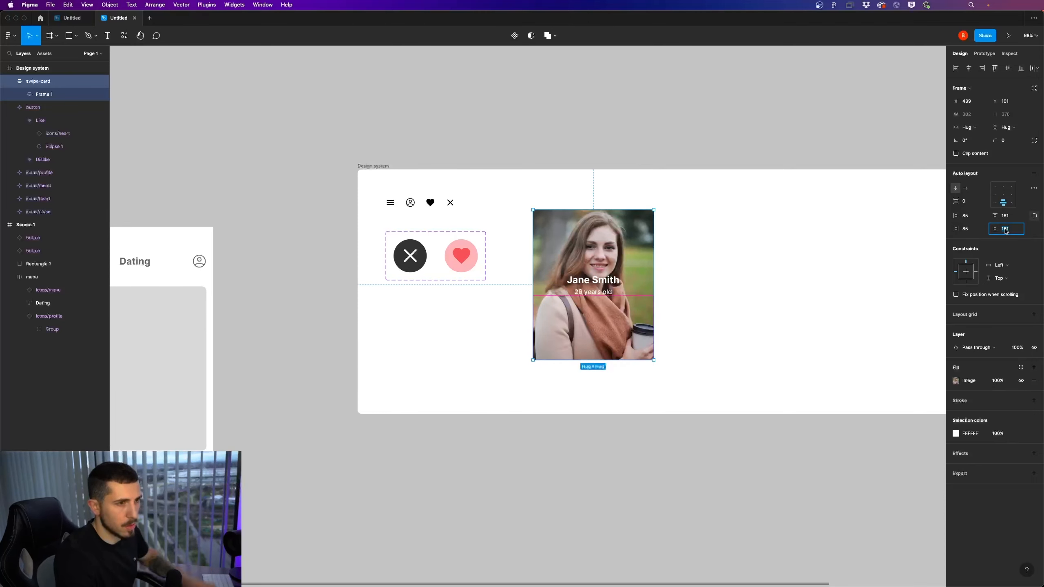
{"action": "type", "text": "20"}
{"action": "key", "text": "Return"}
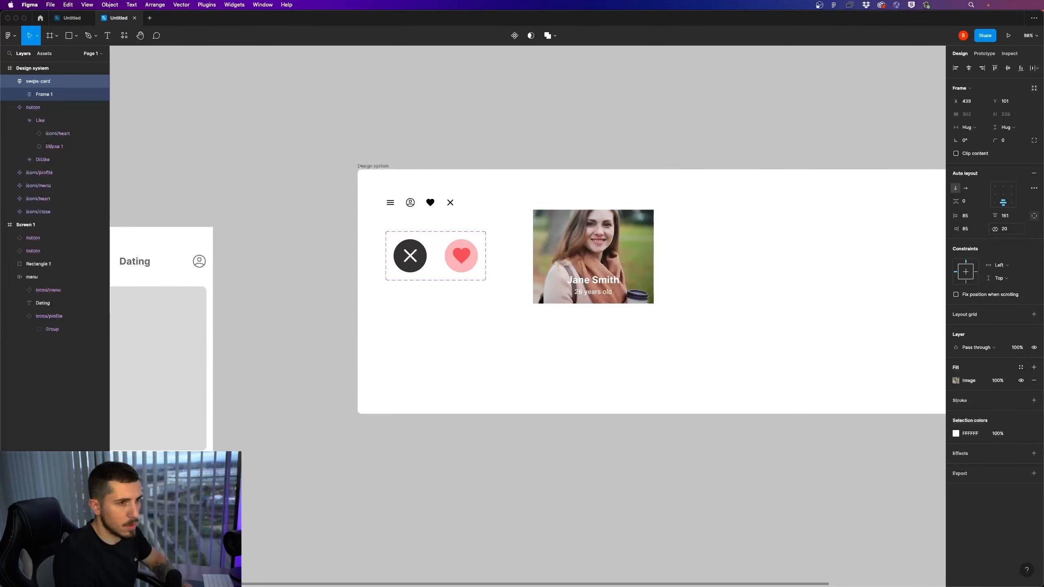
Set the swipe-card frame's left and bottom padding to 16 each
{"action": "left_click", "coordinate": [971, 221]}
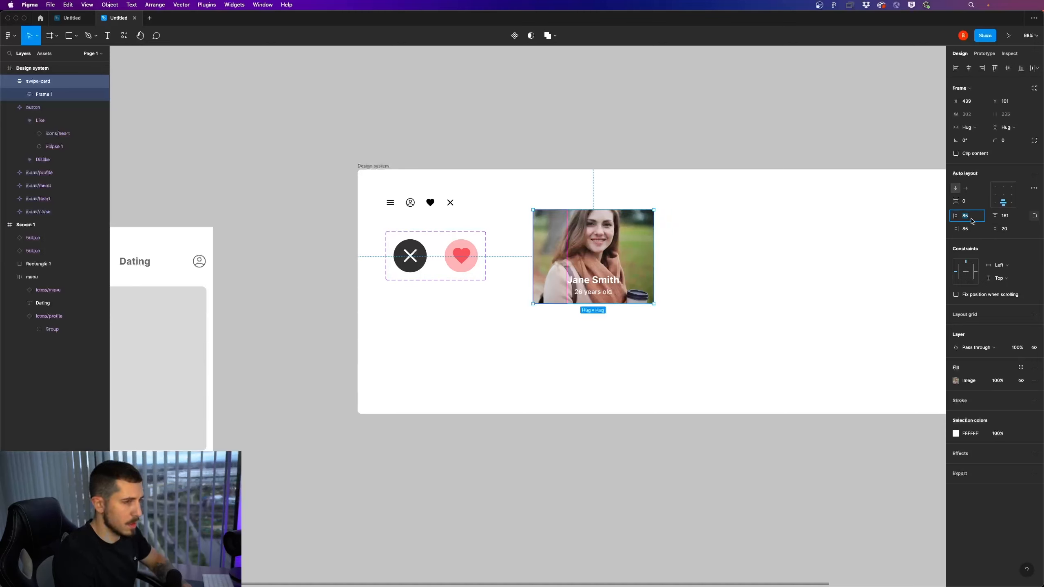
{"action": "type", "text": "16"}
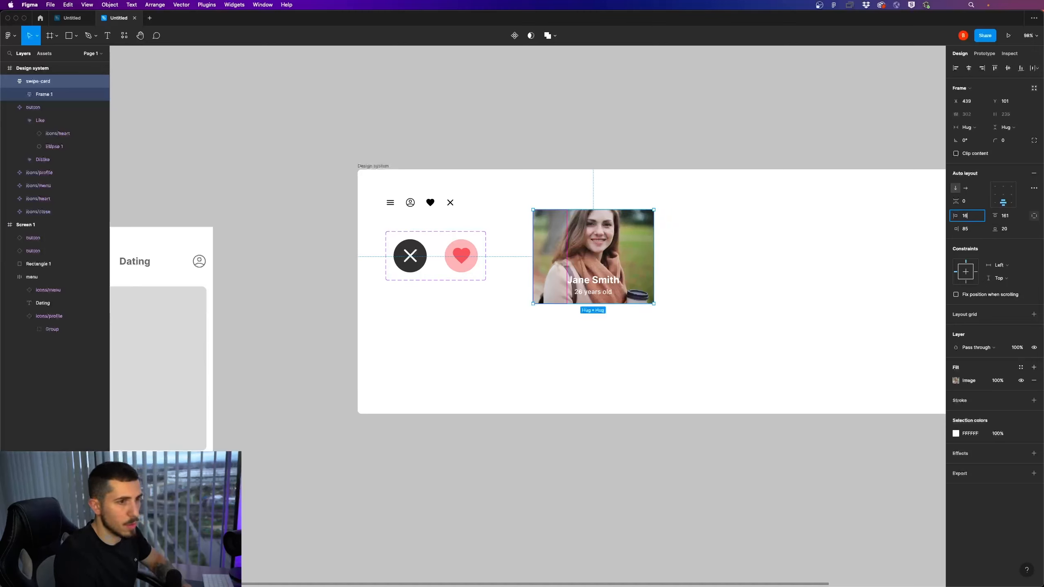
{"action": "key", "text": "Return"}
{"action": "left_click", "coordinate": [1008, 230]}
{"action": "type", "text": "16"}
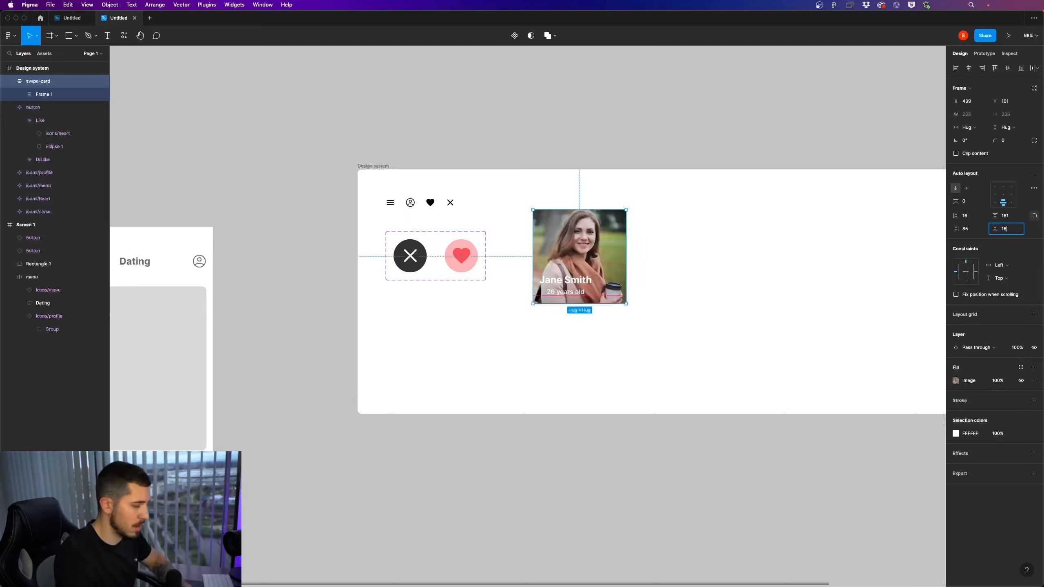
{"action": "key", "text": "Return"}
Increase the swipe-card frame's right padding to 111 and its top padding to 320
{"action": "left_click", "coordinate": [969, 229]}
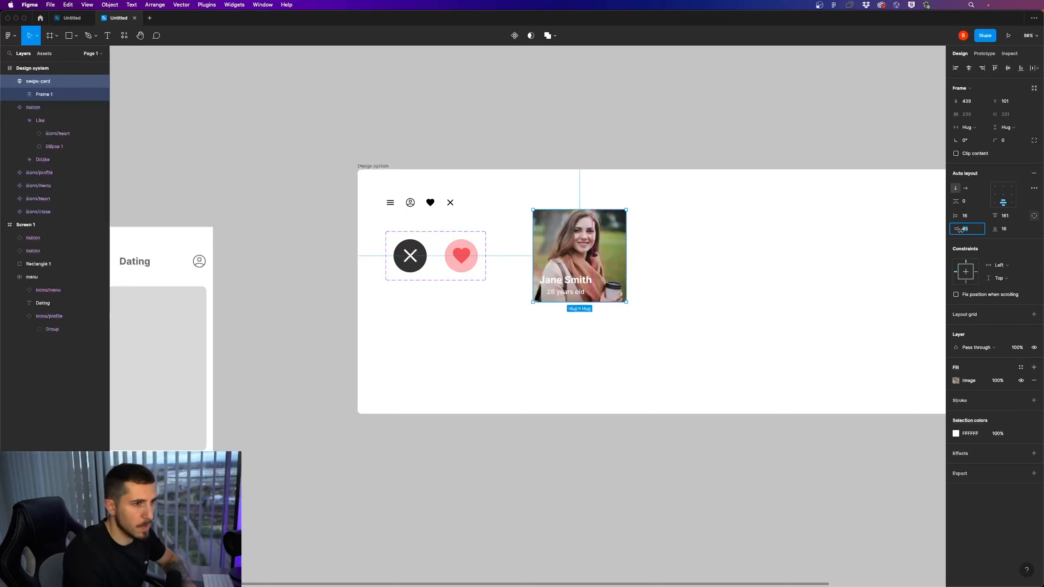
{"action": "left_click_drag", "start_coordinate": [957, 229], "coordinate": [981, 231]}
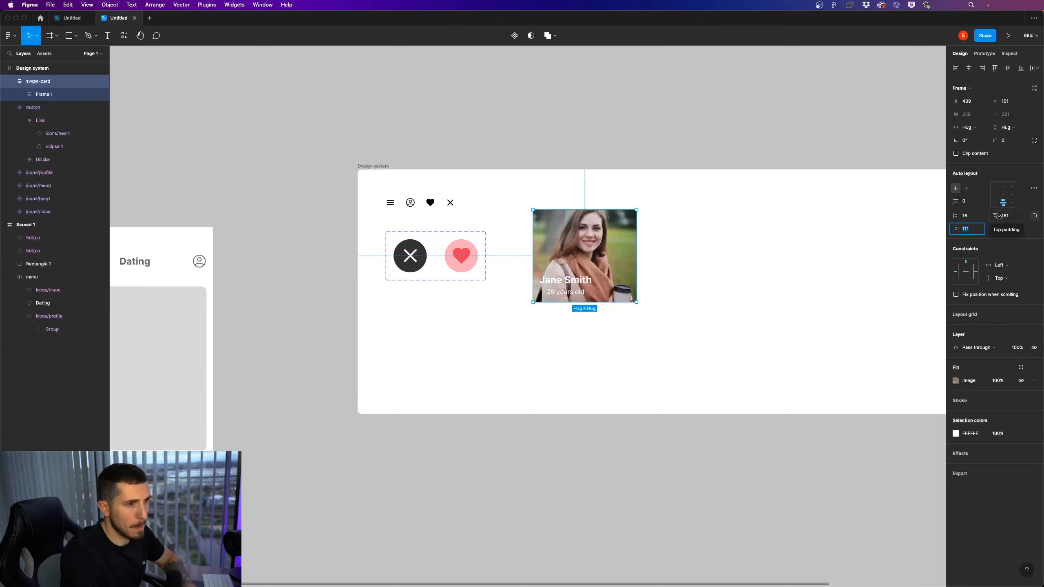
{"action": "left_click_drag", "start_coordinate": [999, 217], "coordinate": [124, 234]}
{"action": "left_click_drag", "start_coordinate": [103, 234], "coordinate": [93, 234]}
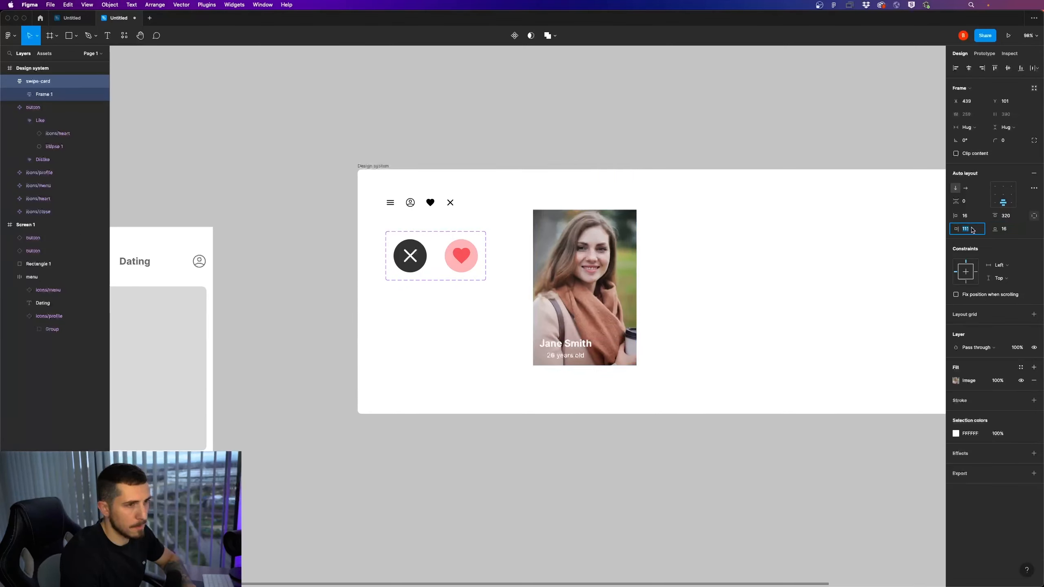
Align the swipe-card content, and the name and age texts in their own frame, to bottom left
{"action": "left_click", "coordinate": [999, 204]}
{"action": "left_click", "coordinate": [592, 348]}
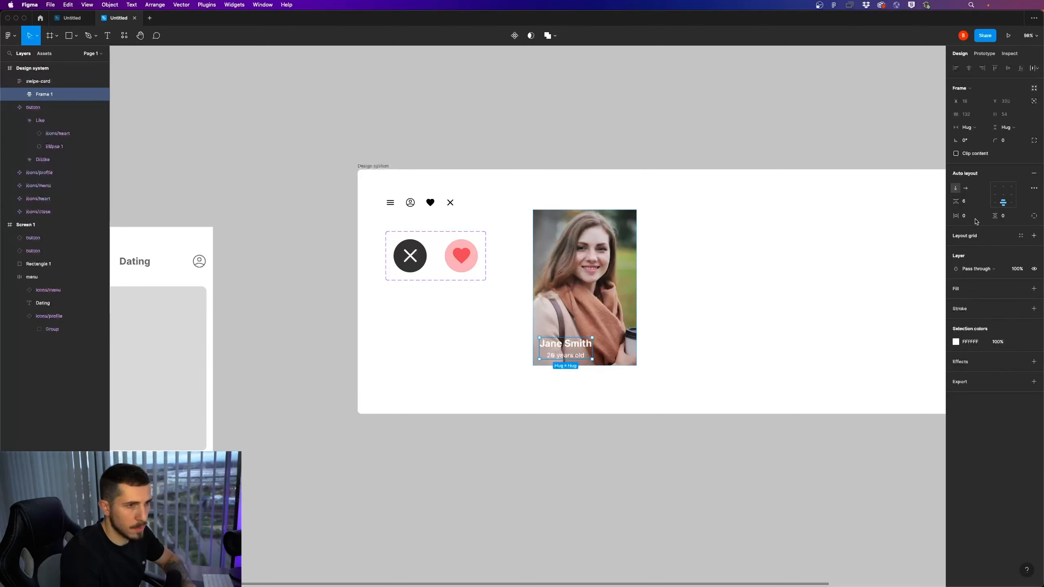
{"action": "left_click", "coordinate": [995, 203]}
Fine-tune the swipe-card frame's top padding to 324
{"action": "left_click", "coordinate": [609, 327]}
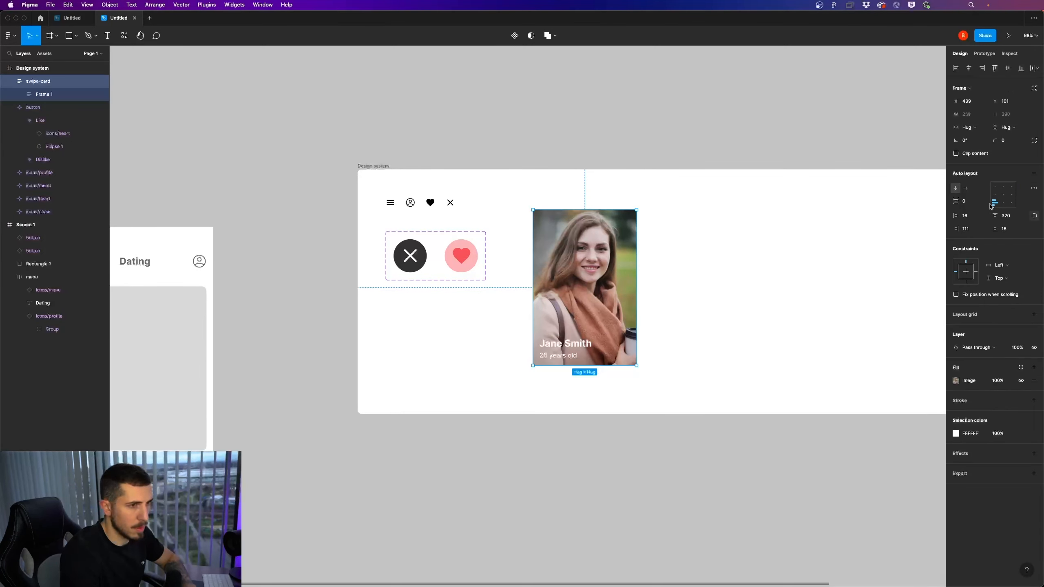
{"action": "left_click", "coordinate": [1012, 221]}
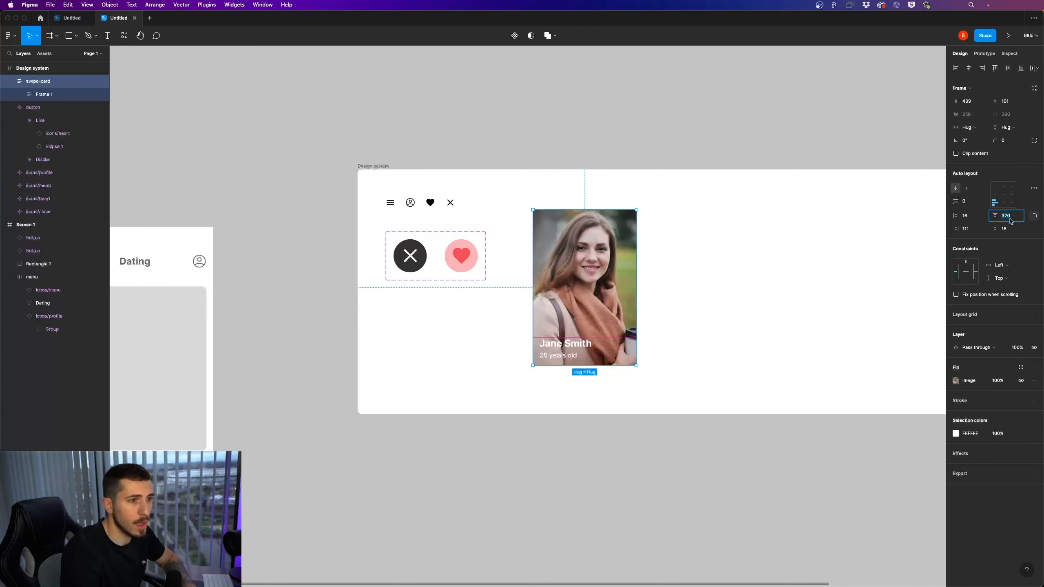
{"action": "left_click_drag", "start_coordinate": [994, 217], "coordinate": [996, 217]}
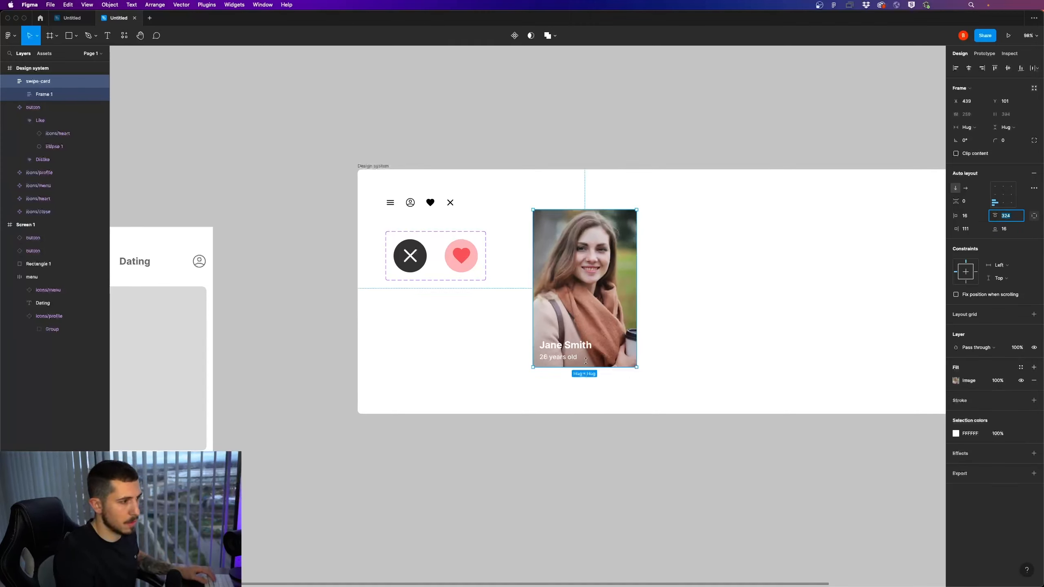
{"action": "double_click", "coordinate": [588, 346]}
{"action": "double_click", "coordinate": [588, 346]}
{"action": "double_click", "coordinate": [588, 346]}
{"action": "key", "text": "Escape"}
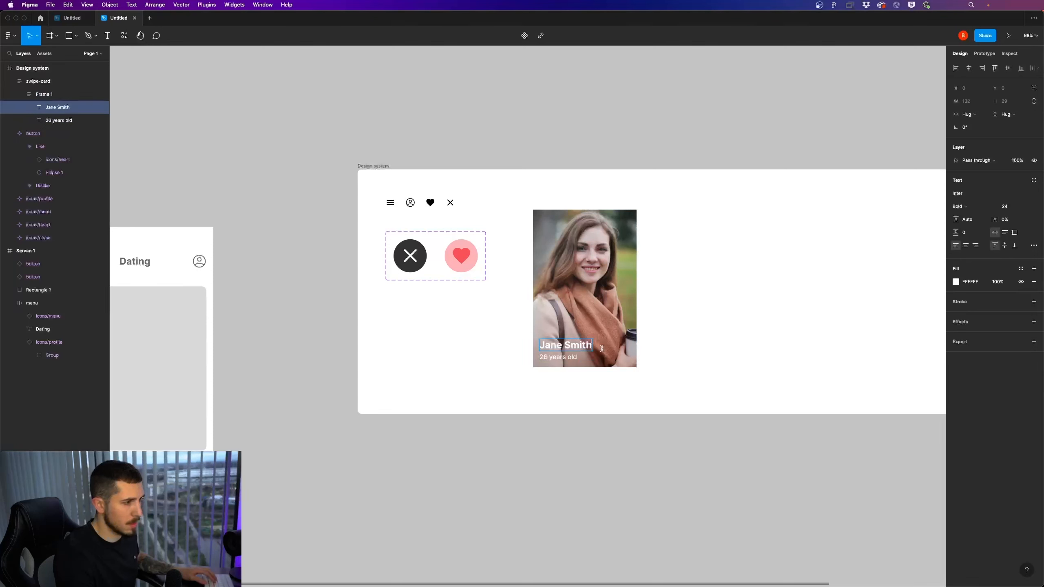
{"action": "key", "text": "Escape"}
{"action": "key", "text": "Escape"}
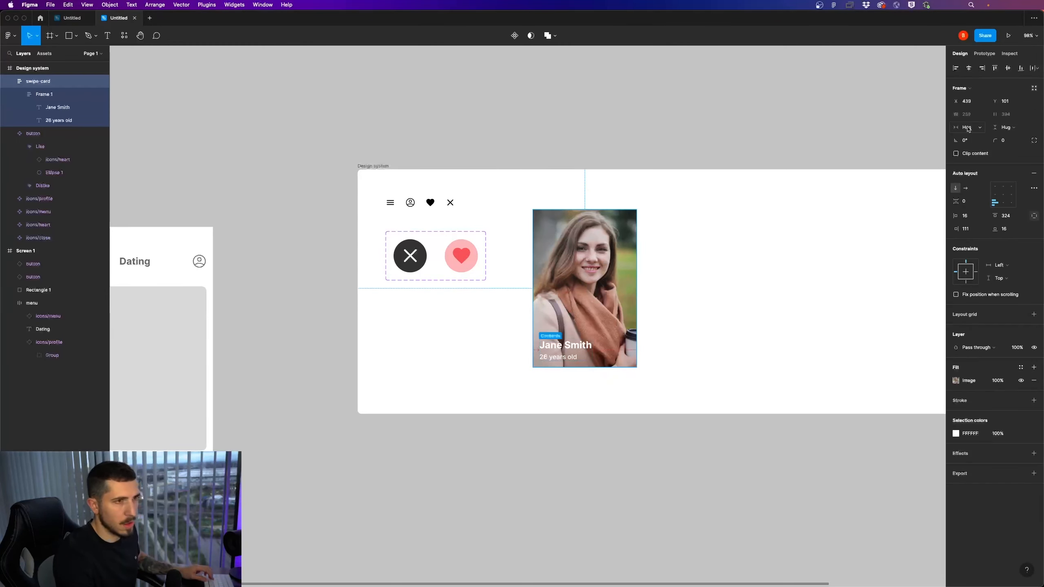
Widen the swipe-card frame to a fixed width of 350
{"action": "left_click", "coordinate": [700, 296]}
{"action": "left_click", "coordinate": [635, 307]}
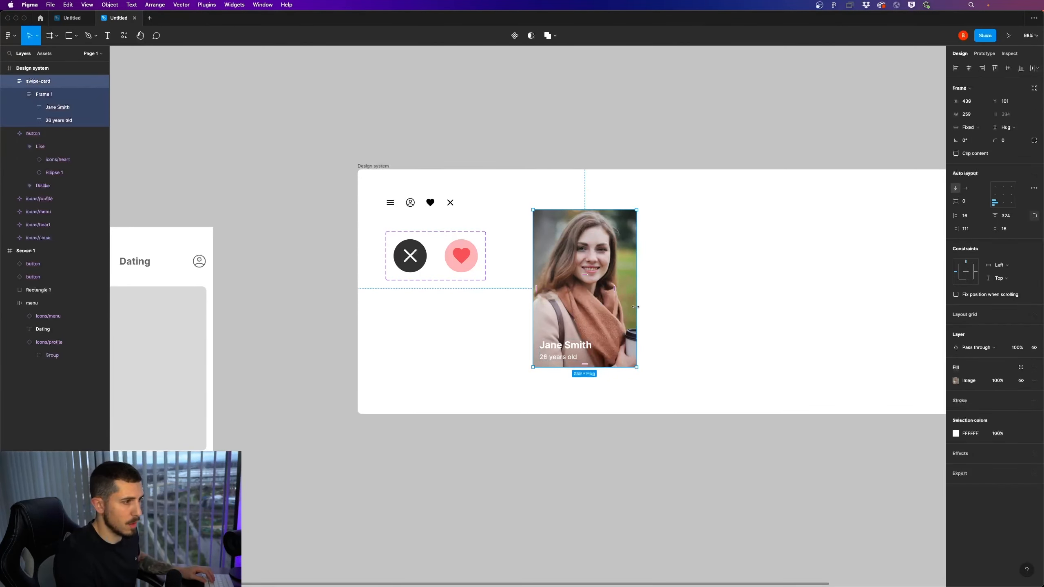
{"action": "left_click_drag", "start_coordinate": [638, 307], "coordinate": [675, 307]}
Try appending the test text "asdasd" to the name on the swipe card, and undo it
{"action": "left_click", "coordinate": [576, 349]}
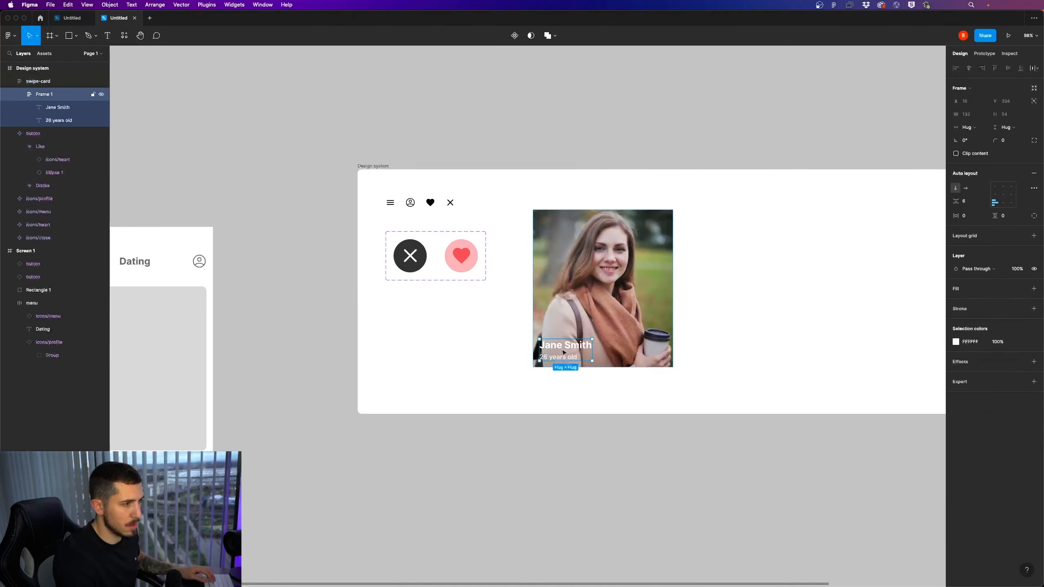
{"action": "left_click", "coordinate": [576, 351]}
{"action": "double_click", "coordinate": [575, 348]}
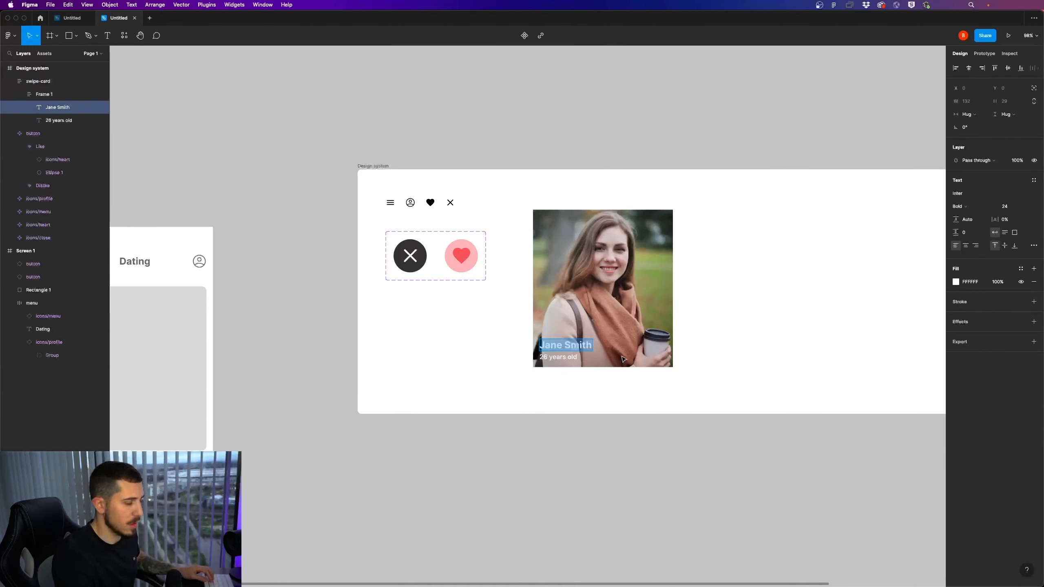
{"action": "key", "text": "Right"}
{"action": "type", "text": "asdasd"}
{"action": "key", "text": "super+z"}
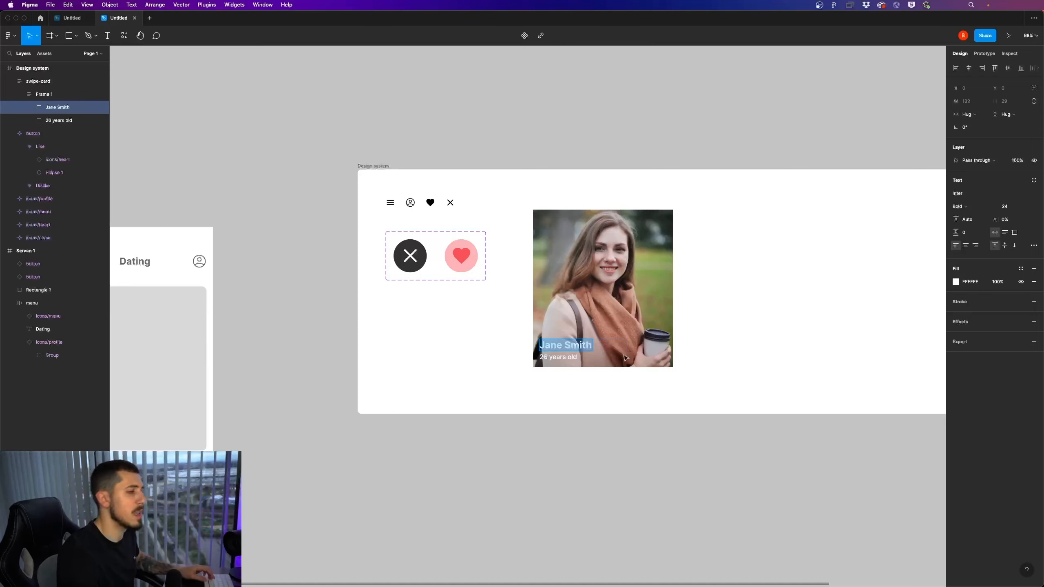
Increase the swipe-card frame's height to 433
{"action": "left_click", "coordinate": [645, 357]}
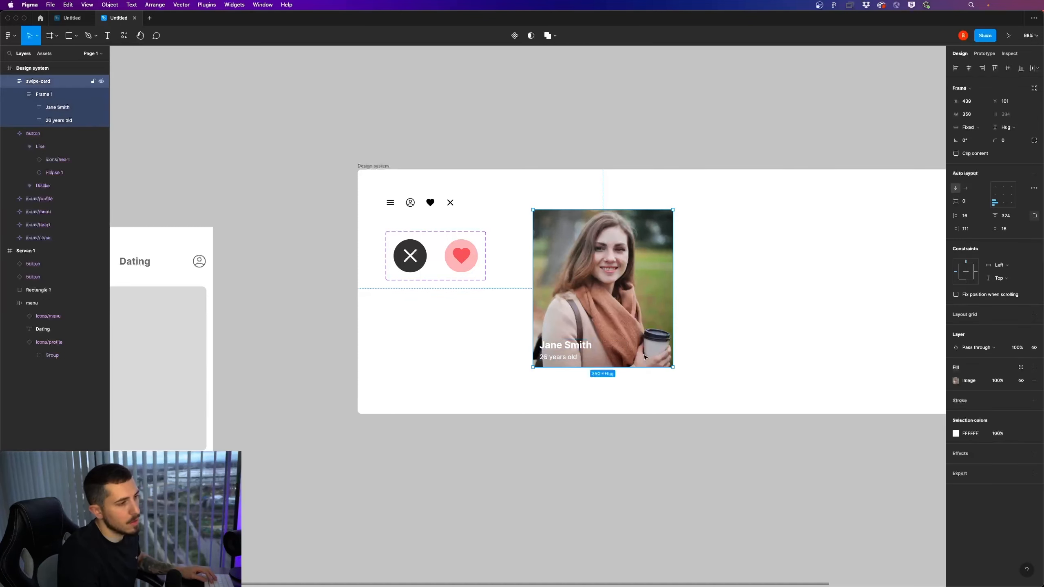
{"action": "left_click_drag", "start_coordinate": [615, 367], "coordinate": [614, 383]}
{"action": "left_click", "coordinate": [727, 345]}
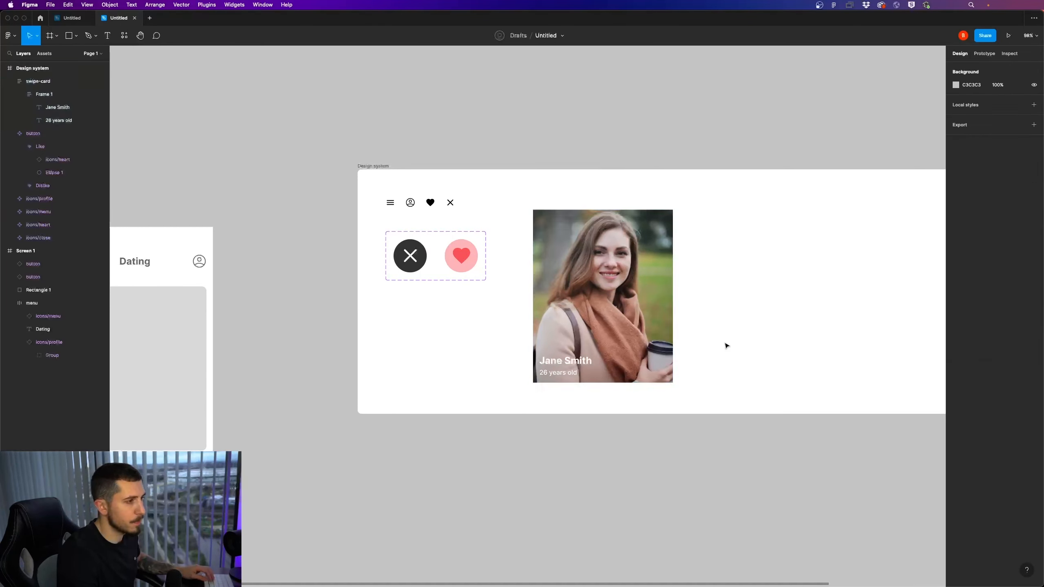
Add a second fill, black 000000, to the swipe-card frame and change it to a linear gradient
{"action": "scroll", "coordinate": [615, 362], "scroll_direction": "down", "scroll_amount": 5}
{"action": "left_click", "coordinate": [623, 365]}
{"action": "scroll", "coordinate": [613, 364], "scroll_direction": "up", "scroll_amount": 5}
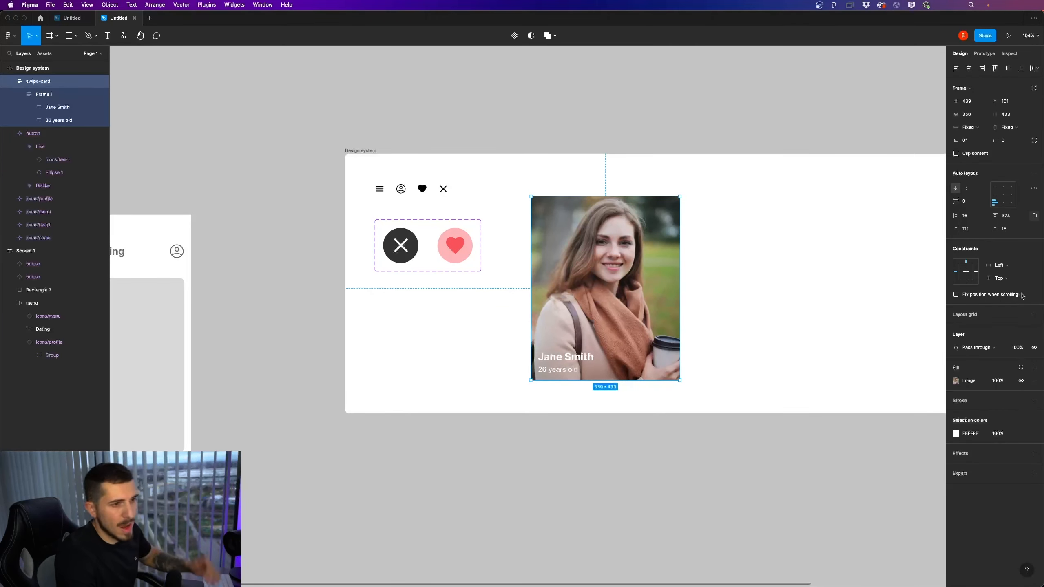
{"action": "left_click", "coordinate": [1034, 367]}
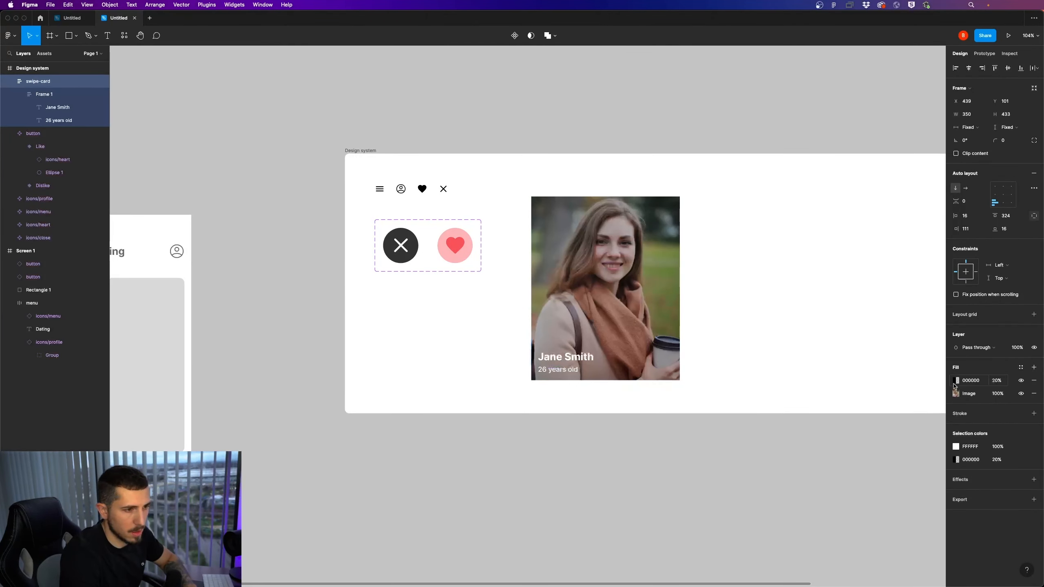
{"action": "left_click", "coordinate": [965, 394]}
{"action": "left_click", "coordinate": [957, 394]}
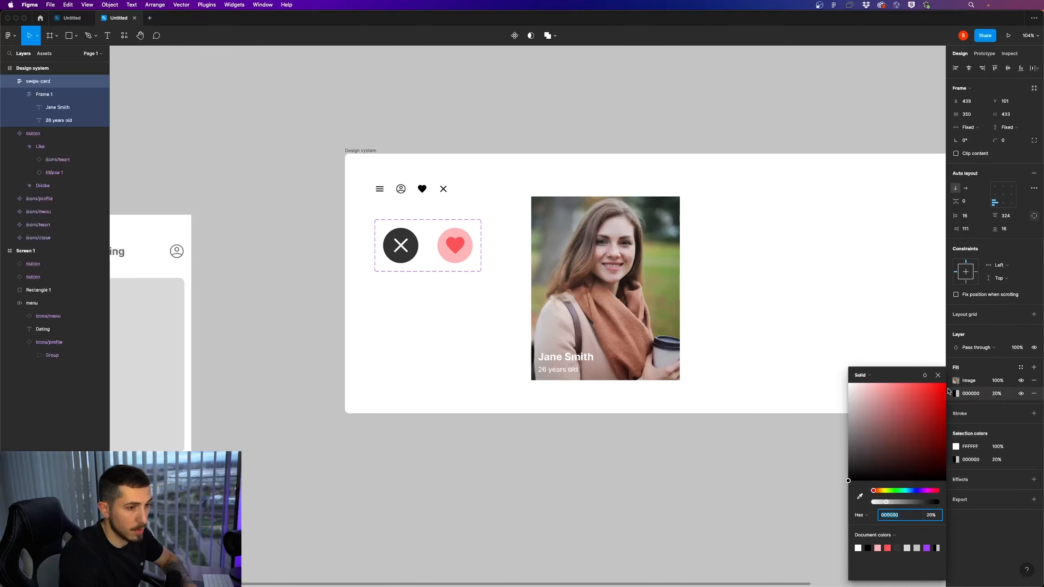
{"action": "left_click", "coordinate": [867, 375]}
{"action": "left_click", "coordinate": [875, 385]}
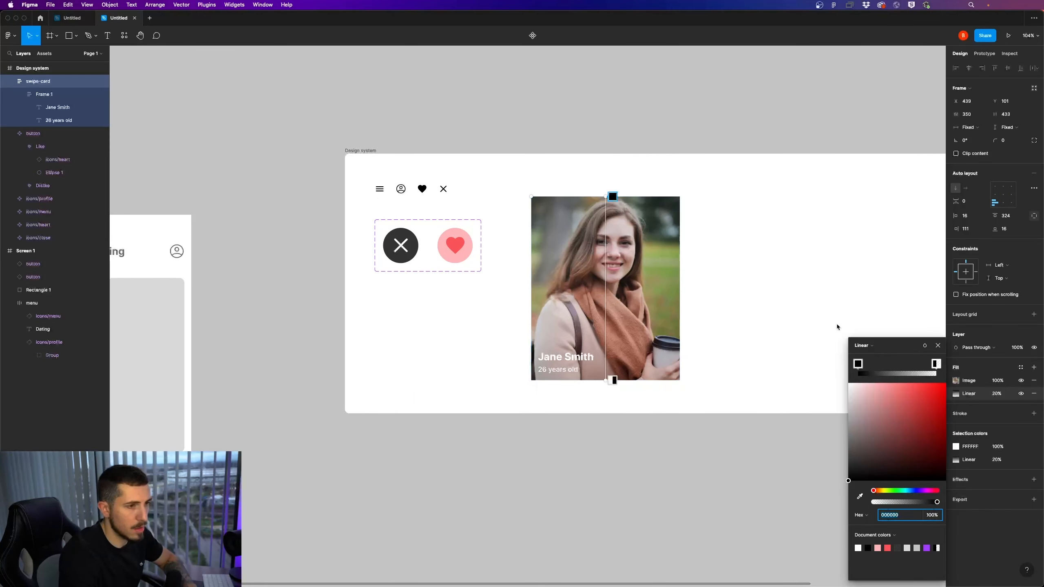
Place the linear gradient above the image fill and set its opacity to 100%
{"action": "left_click", "coordinate": [998, 394]}
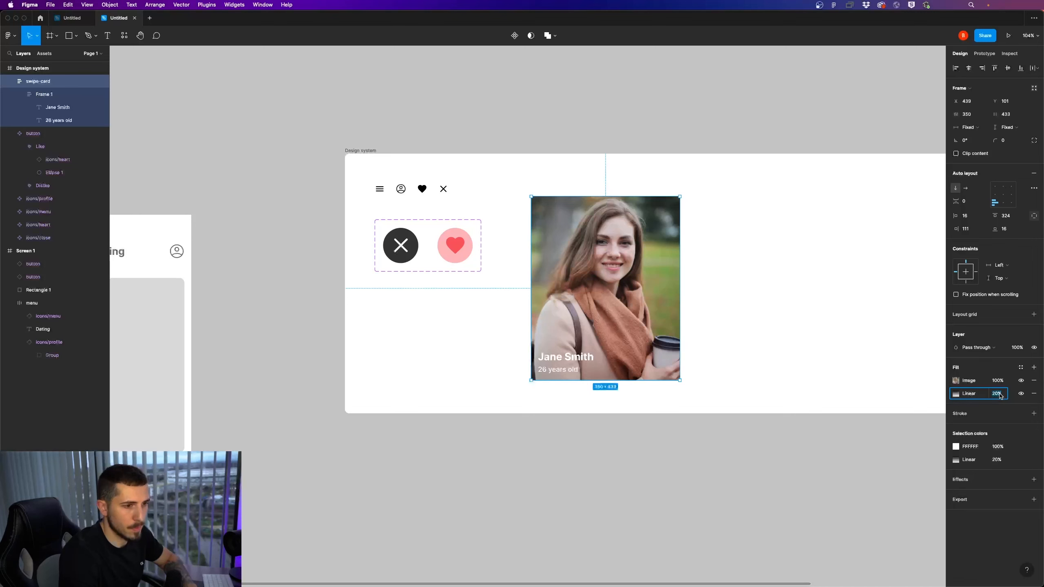
{"action": "left_click_drag", "start_coordinate": [950, 395], "coordinate": [951, 383]}
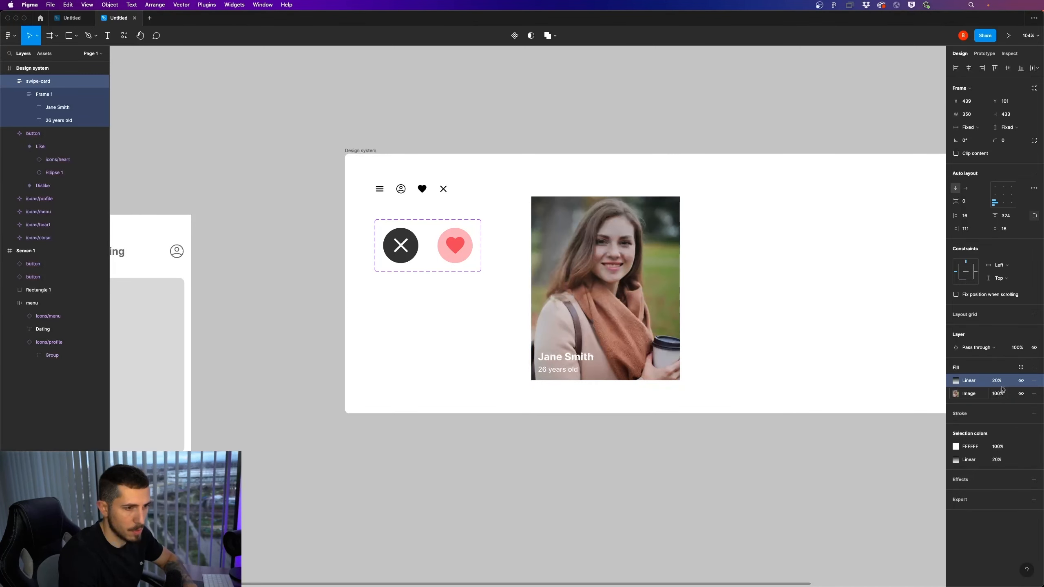
{"action": "left_click", "coordinate": [998, 381]}
{"action": "type", "text": "100"}
{"action": "key", "text": "Return"}
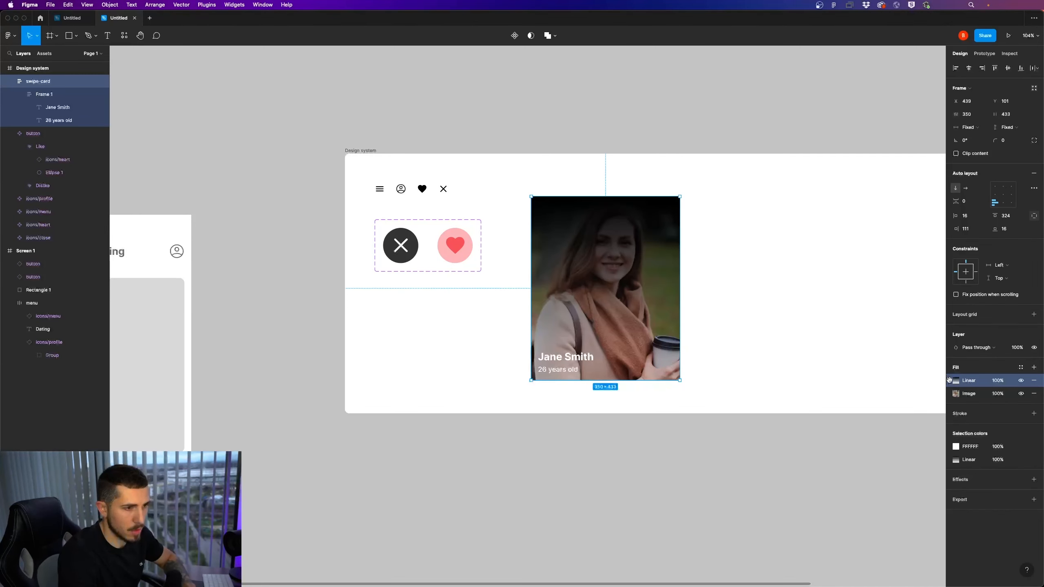
Rearrange the gradient stops so black sits at the card's bottom edge and the transparent stop lies just above the name
{"action": "left_click", "coordinate": [956, 381]}
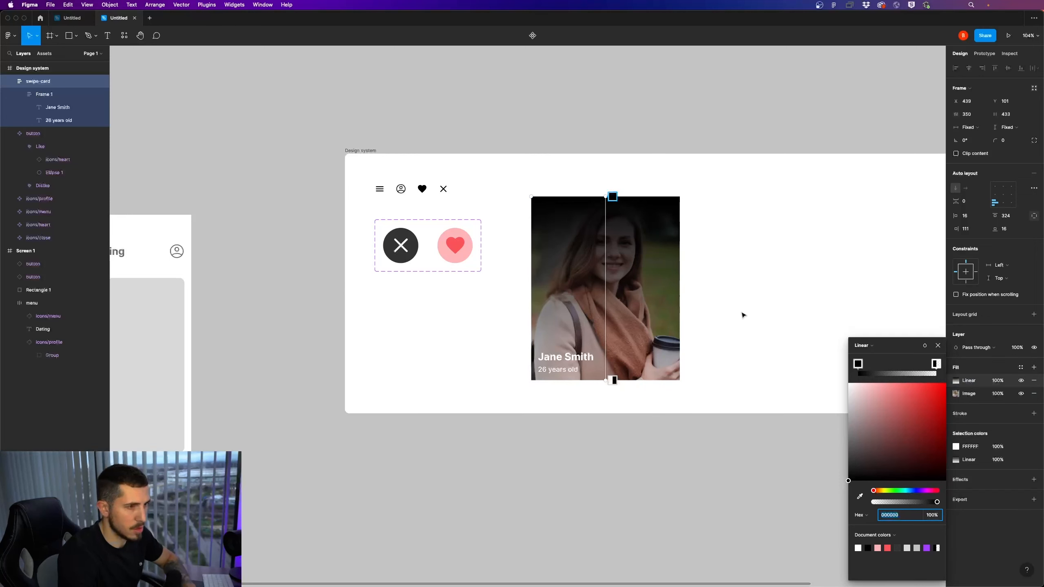
{"action": "mouse_move", "coordinate": [858, 363]}
{"action": "left_mouse_down"}
{"action": "mouse_move", "coordinate": [921, 365]}
{"action": "mouse_move", "coordinate": [840, 369]}
{"action": "left_mouse_up"}
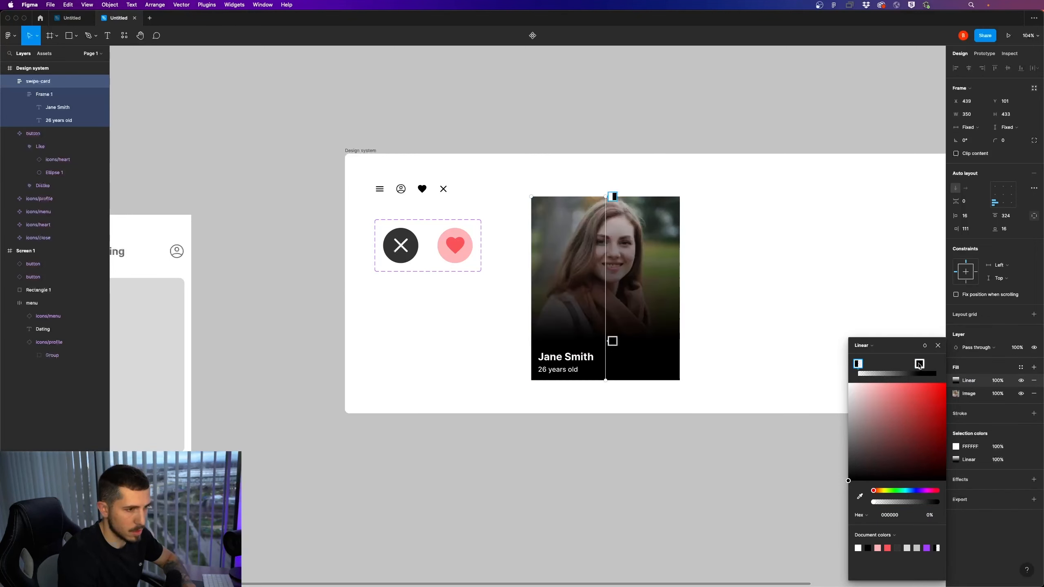
{"action": "left_click_drag", "start_coordinate": [920, 365], "coordinate": [936, 364]}
{"action": "left_click_drag", "start_coordinate": [863, 365], "coordinate": [915, 369]}
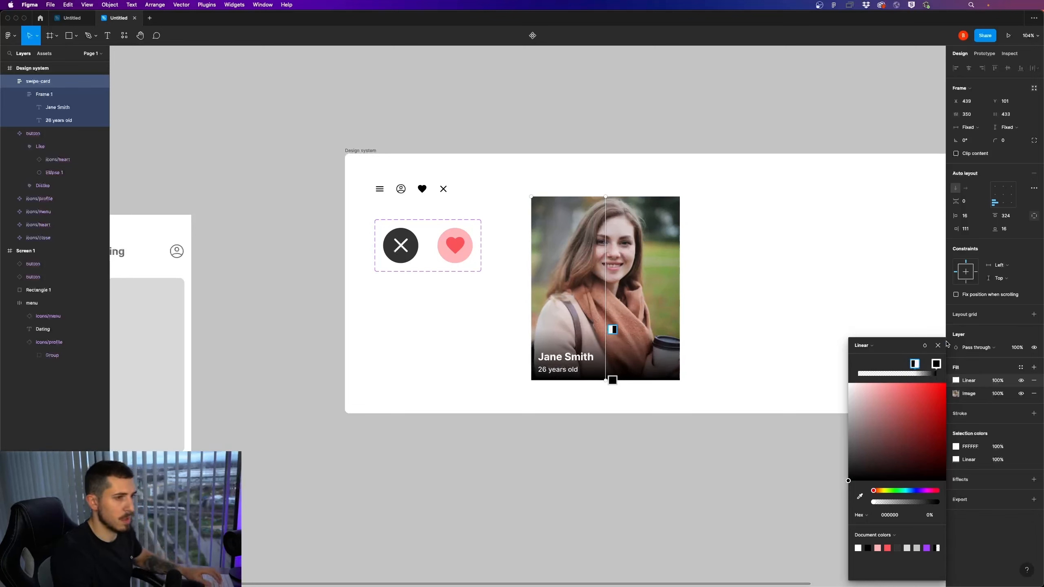
Lower the opacity of the gradient's black bottom stop to about 68%
{"action": "left_click", "coordinate": [936, 363]}
{"action": "left_click_drag", "start_coordinate": [925, 502], "coordinate": [918, 502]}
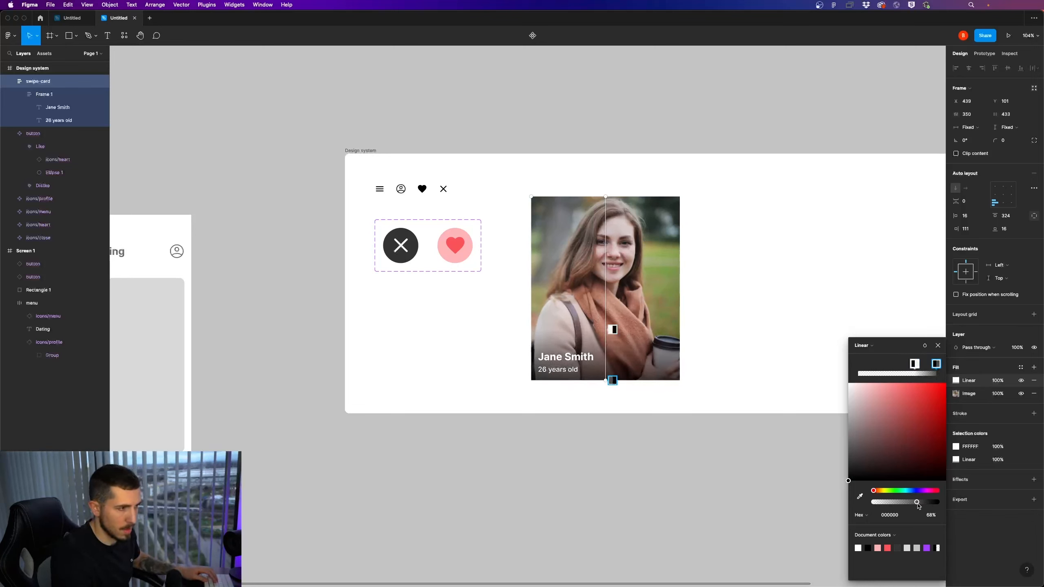
{"action": "left_click", "coordinate": [938, 346]}
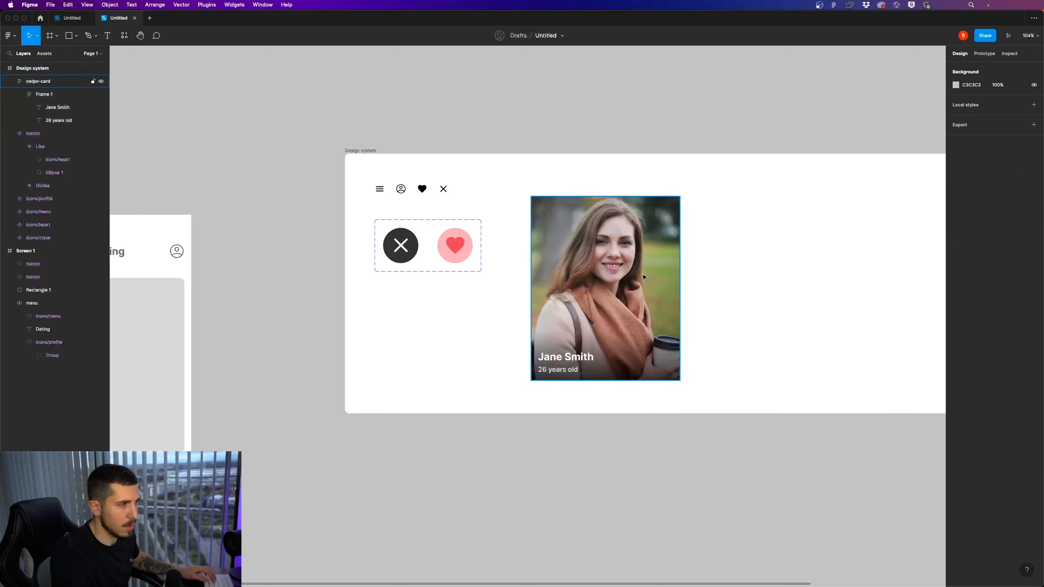
Round the swipe-card frame's corners with a radius of 21
{"action": "left_click_drag", "start_coordinate": [995, 142], "coordinate": [121, 148]}
{"action": "scroll", "coordinate": [687, 333], "scroll_direction": "down", "scroll_amount": 5}
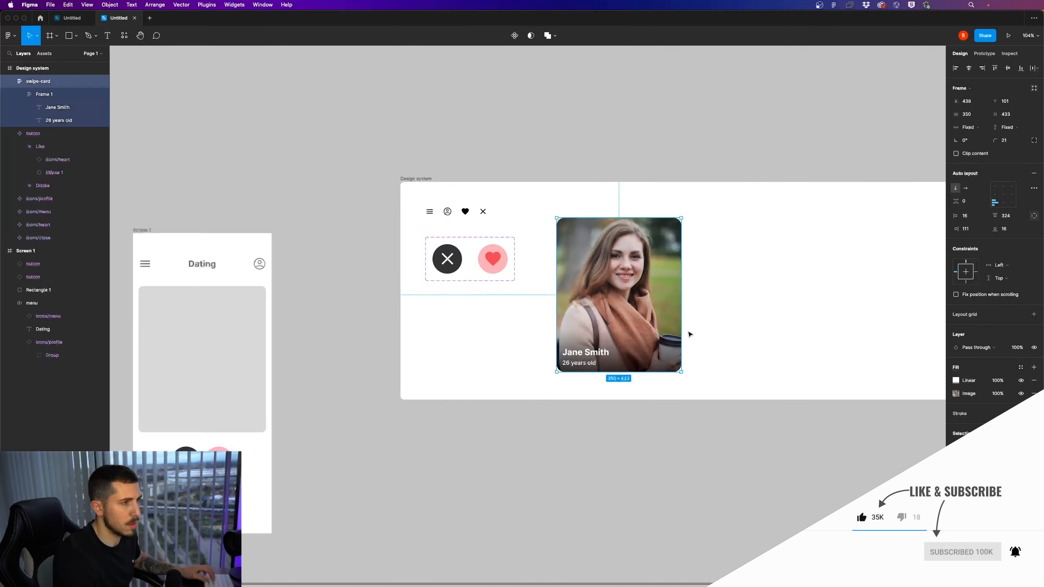
{"action": "left_click", "coordinate": [616, 409]}
{"action": "scroll", "coordinate": [655, 354], "scroll_direction": "up", "scroll_amount": 2}
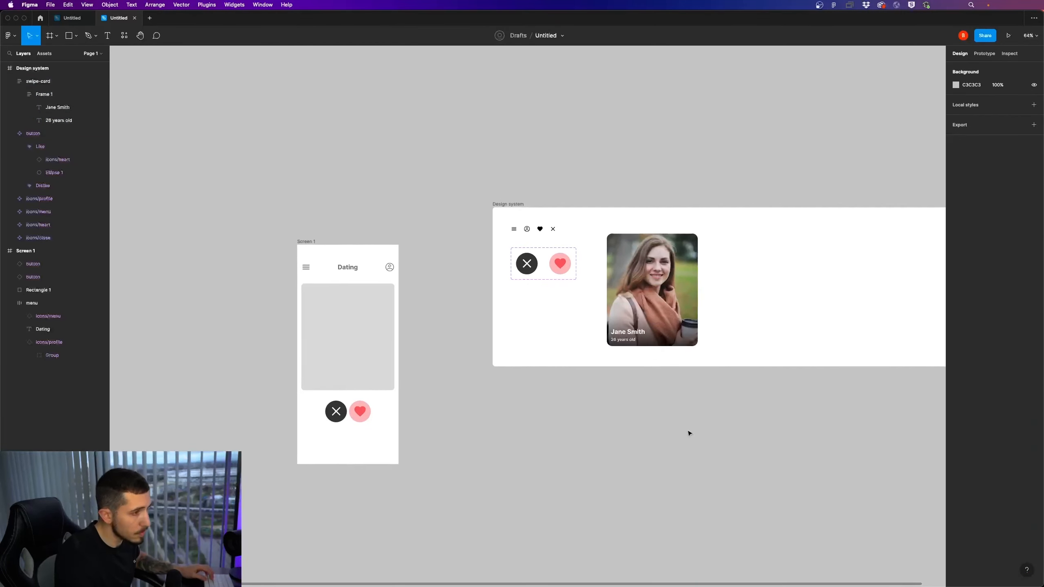
Move the swipe card to X 468, Y 95 in the Design system frame and duplicate it alongside at X 883
{"action": "scroll", "coordinate": [616, 403], "scroll_direction": "right", "scroll_amount": 3}
{"action": "left_click", "coordinate": [550, 293]}
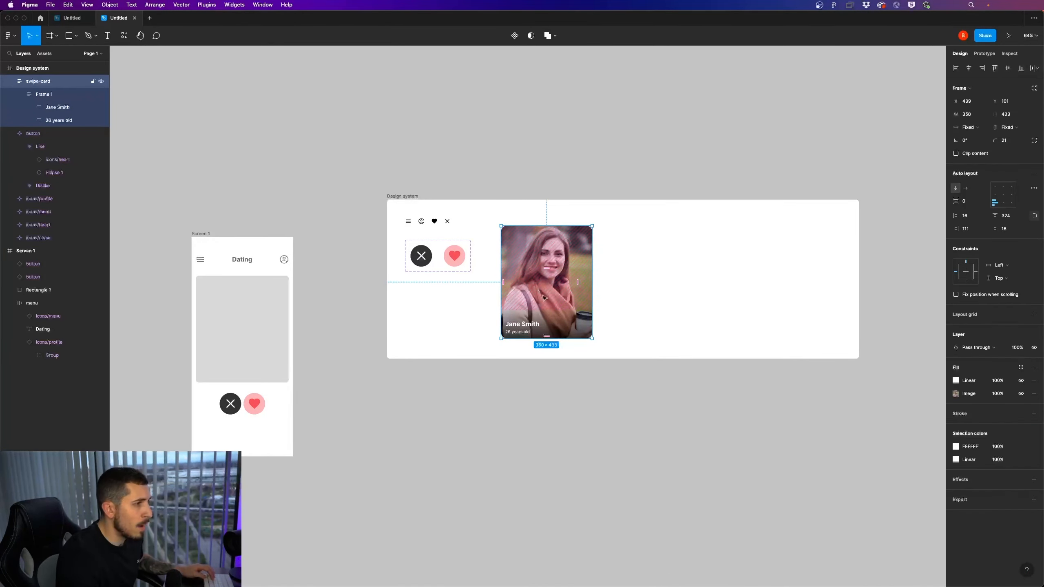
{"action": "left_click_drag", "start_coordinate": [559, 319], "coordinate": [570, 327]}
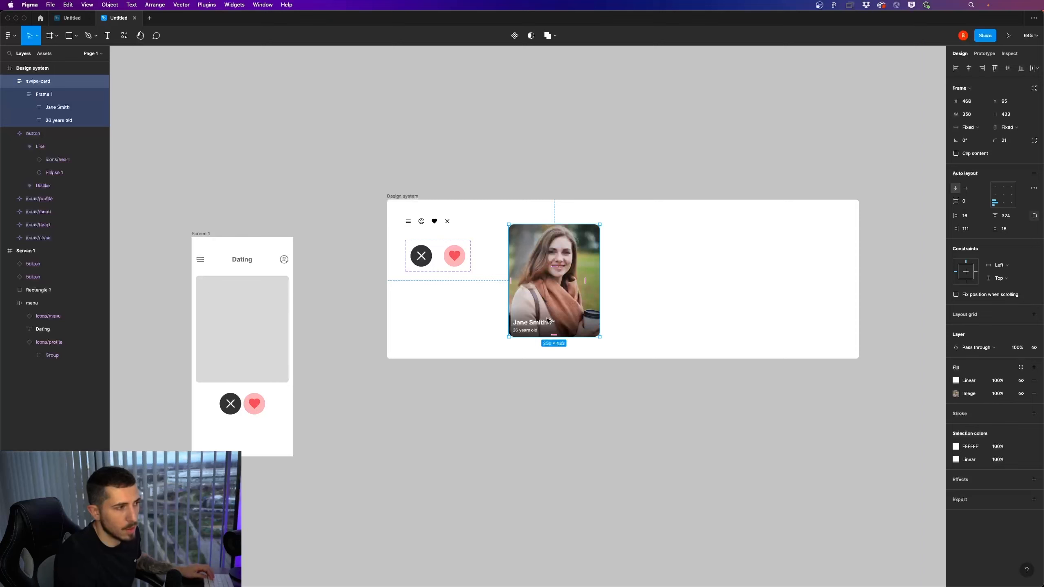
{"action": "left_click_drag", "start_coordinate": [549, 321], "coordinate": [699, 322]}
{"action": "left_click", "coordinate": [732, 327]}
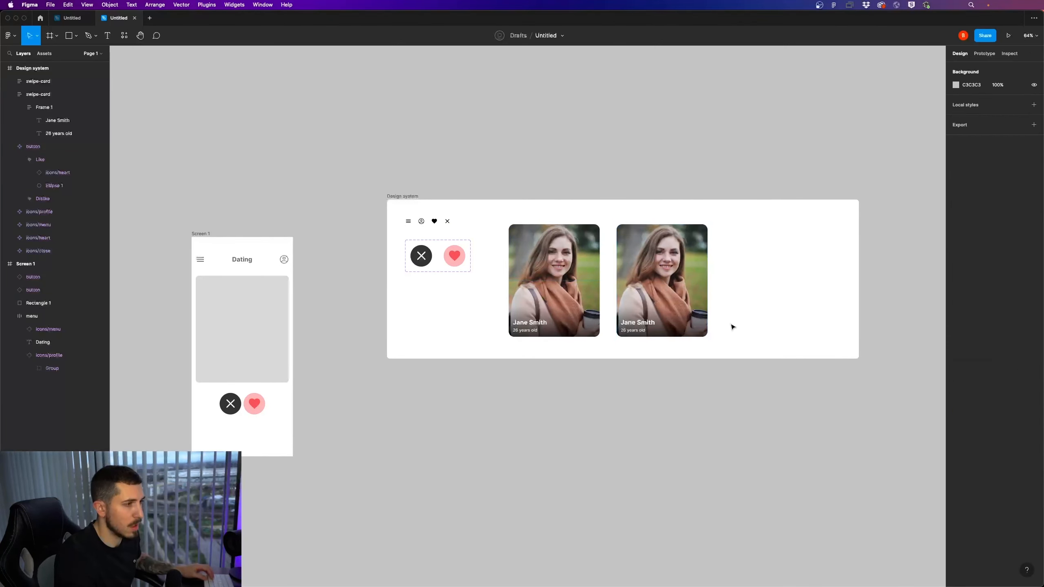
Set the duplicated swipe card's layer opacity to 0%
{"action": "left_click", "coordinate": [672, 316]}
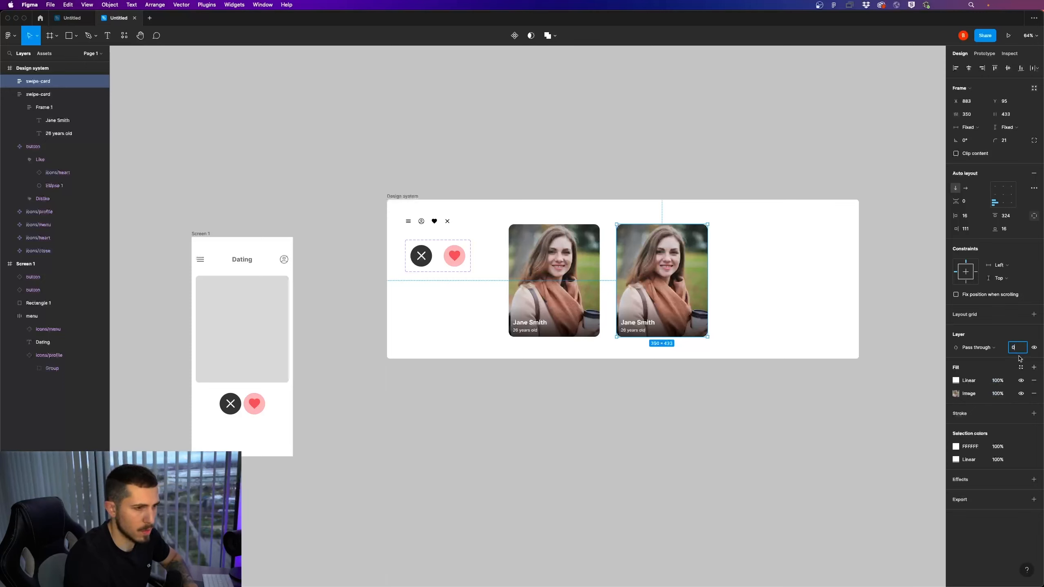
{"action": "key", "text": "Return"}
{"action": "left_click", "coordinate": [783, 366]}
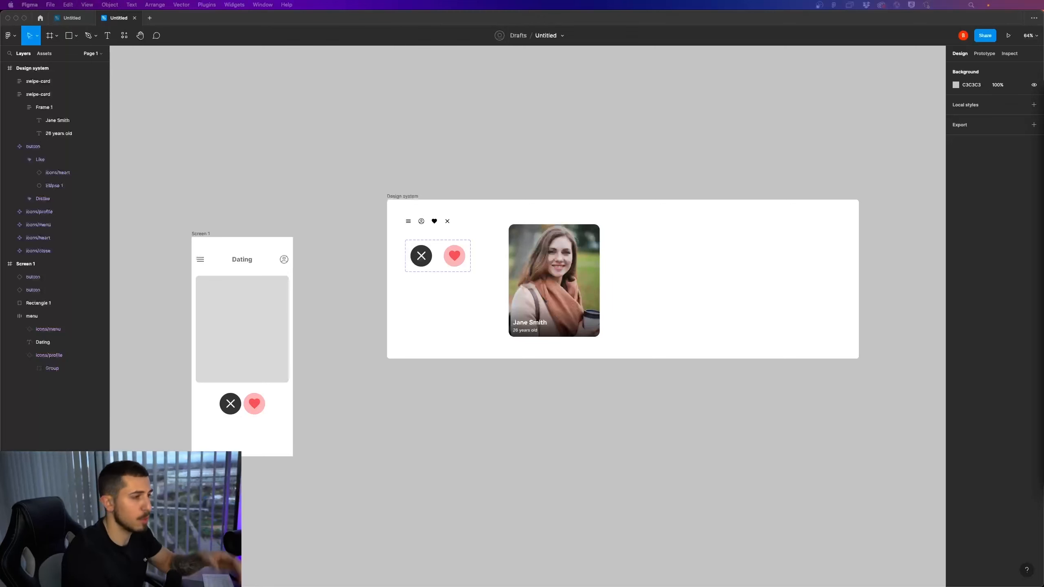
{"action": "left_click", "coordinate": [653, 285]}
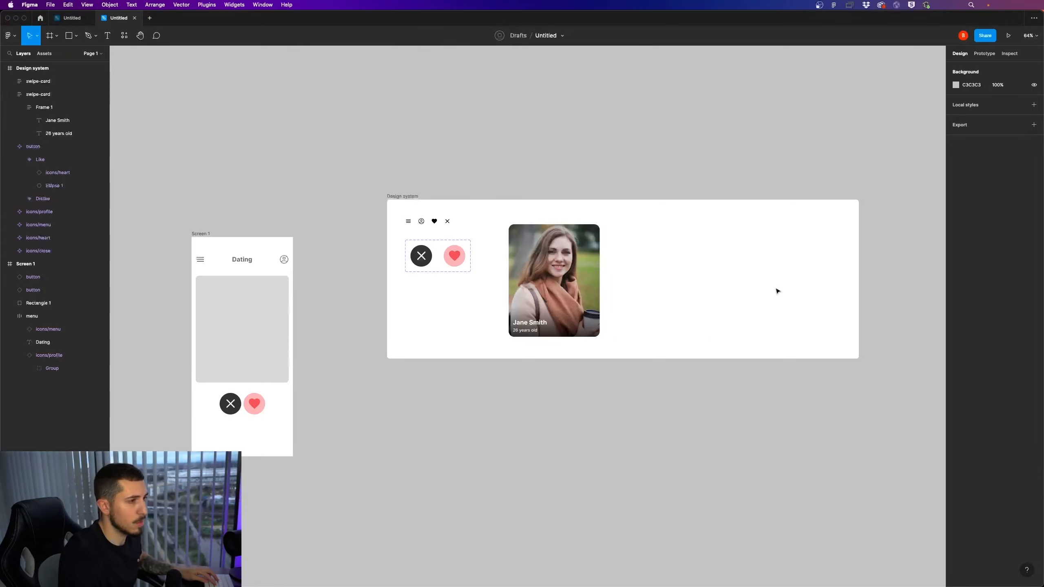
{"action": "left_click", "coordinate": [684, 302]}
{"action": "left_click_drag", "start_coordinate": [744, 388], "coordinate": [575, 278]}
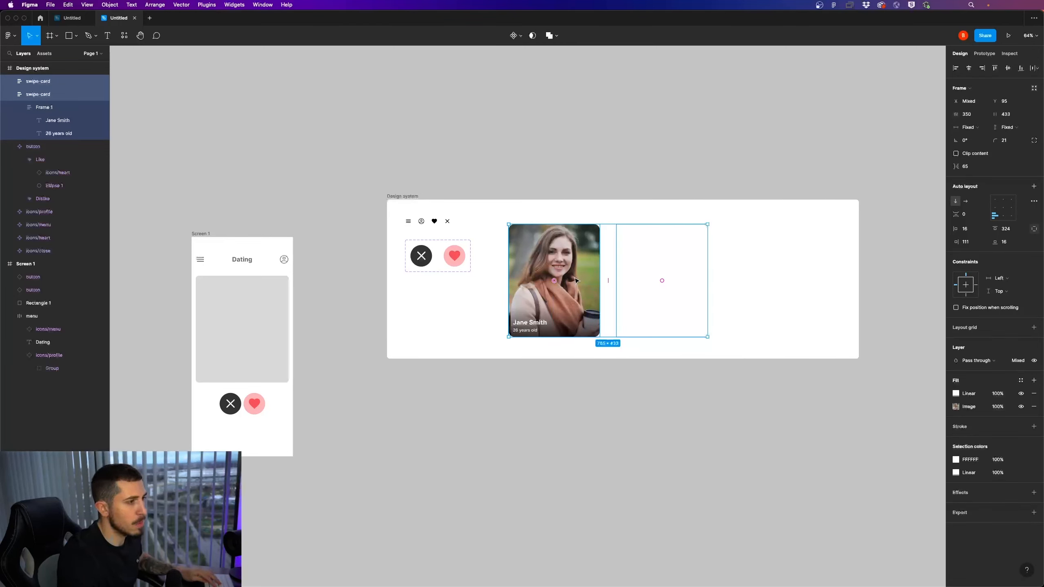
{"action": "right_click", "coordinate": [575, 280]}
{"action": "left_click", "coordinate": [507, 357]}
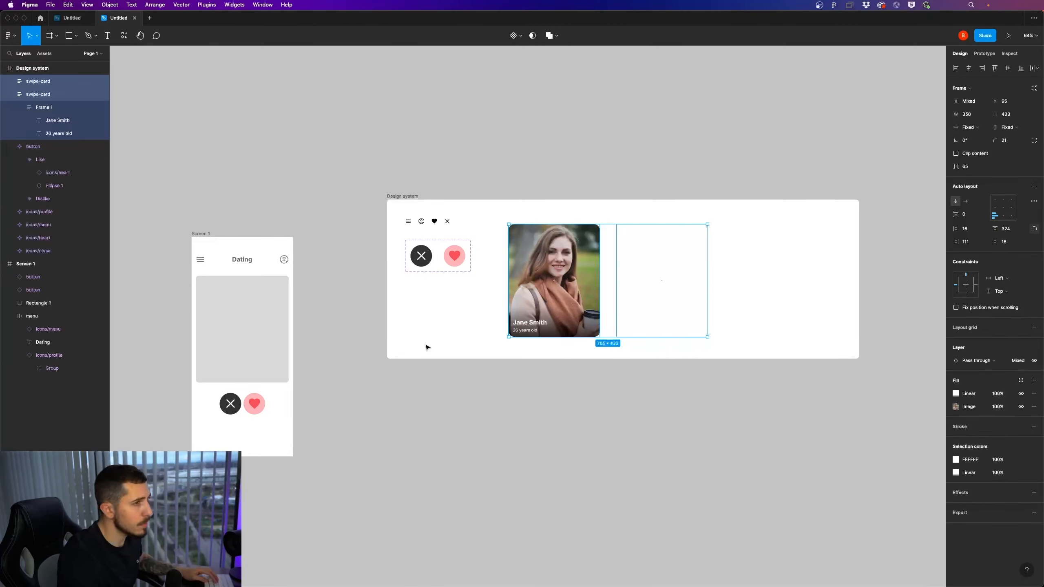
Set the width of both swipe cards to 358 to match the grey placeholder rectangle on Screen 1
{"action": "left_click", "coordinate": [274, 337]}
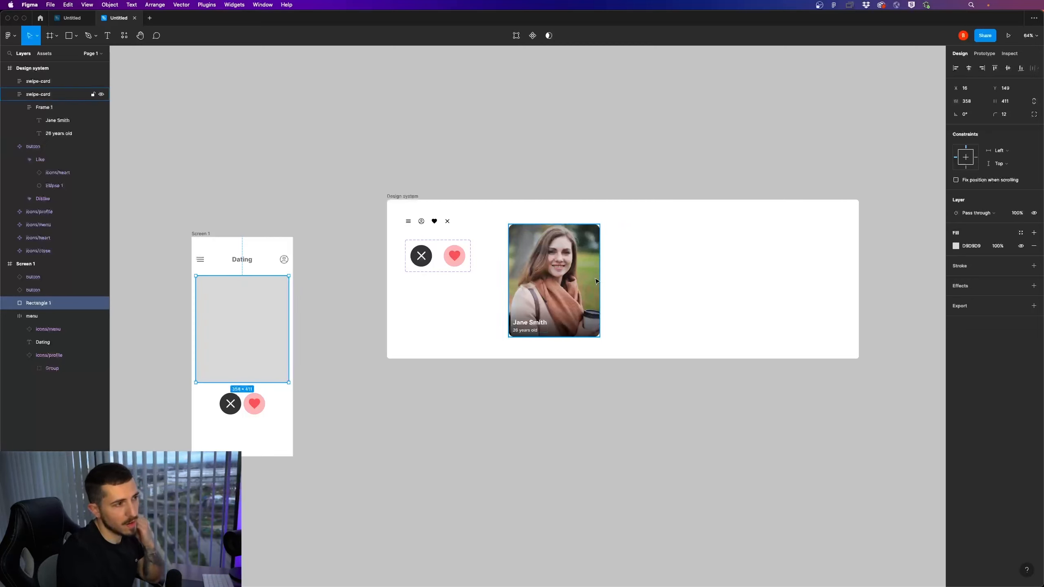
{"action": "left_click", "coordinate": [576, 263]}
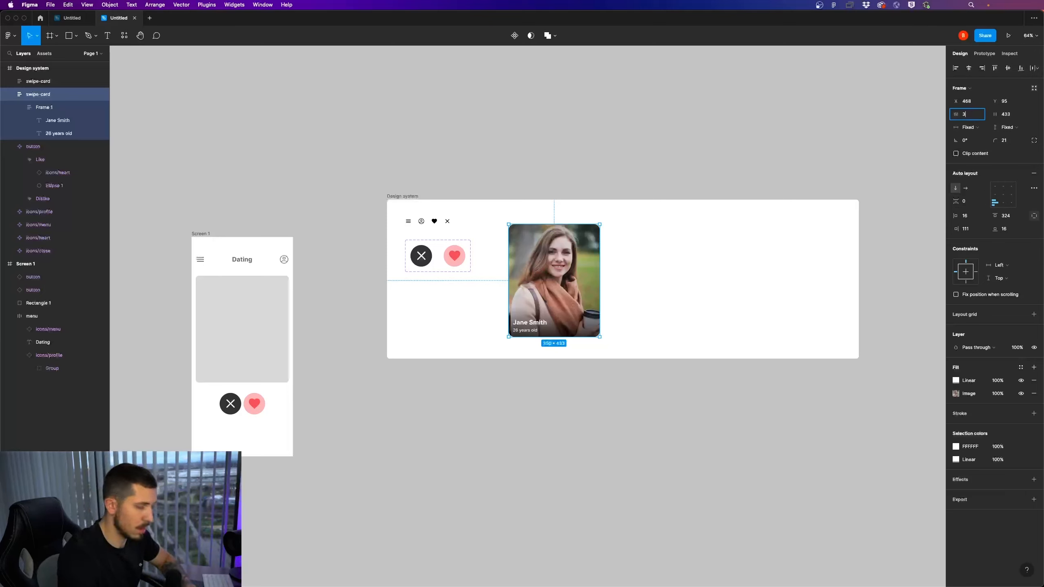
{"action": "left_click", "coordinate": [633, 256]}
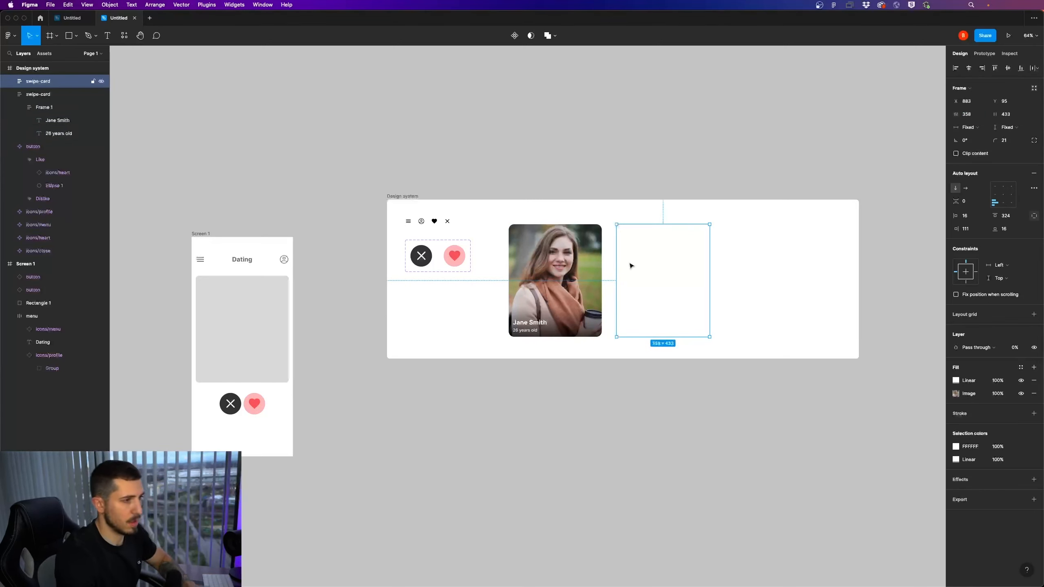
Try to create a component from the two swipe cards together, and undo it
{"action": "left_click_drag", "start_coordinate": [731, 390], "coordinate": [566, 296]}
{"action": "right_click", "coordinate": [575, 283]}
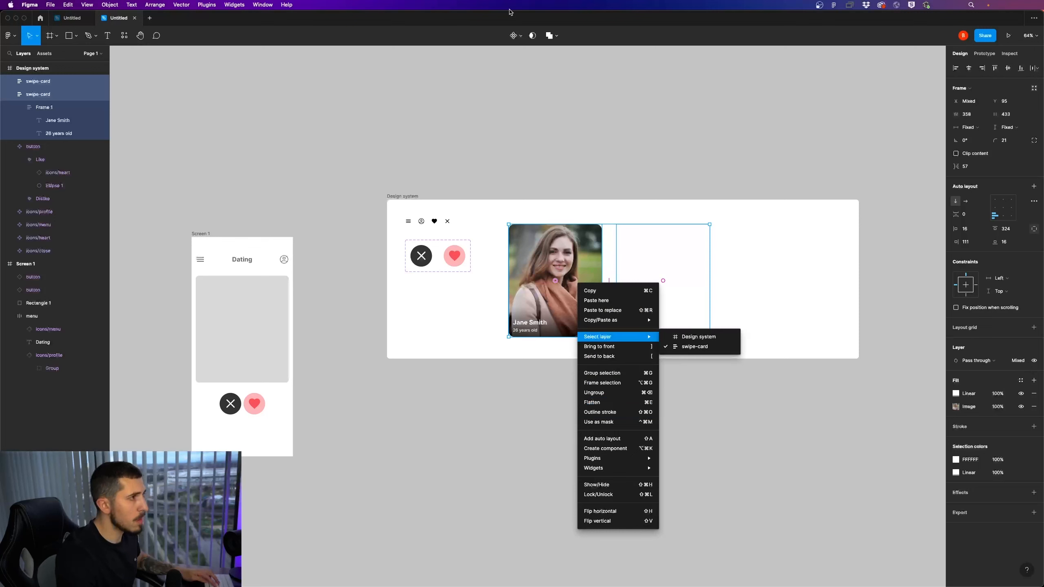
{"action": "left_click", "coordinate": [513, 38]}
{"action": "left_click", "coordinate": [512, 37]}
{"action": "key", "text": "super+z"}
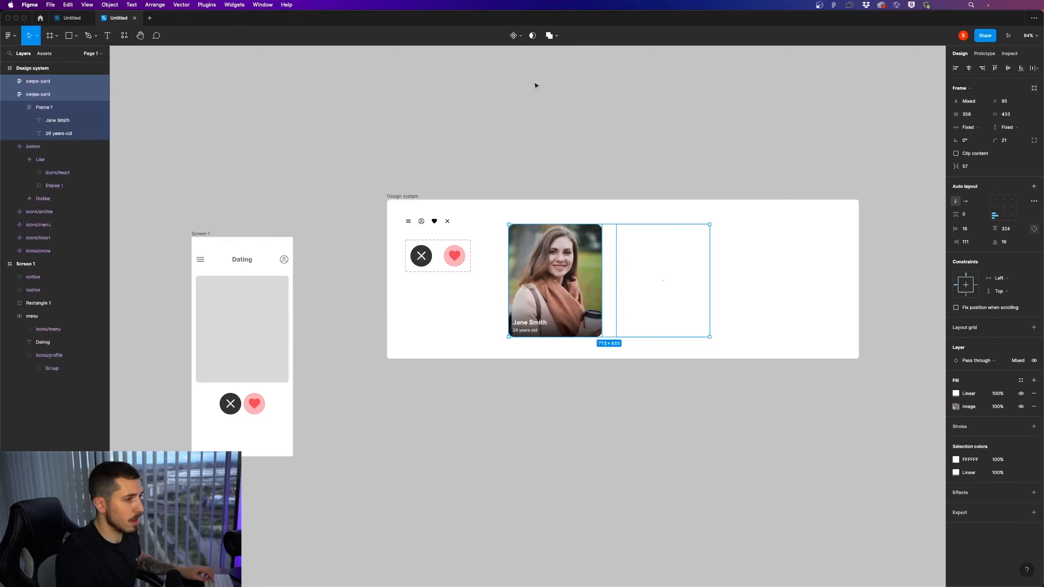
Combine the two swipe cards into a component set and name its variant property State
{"action": "left_click", "coordinate": [521, 34]}
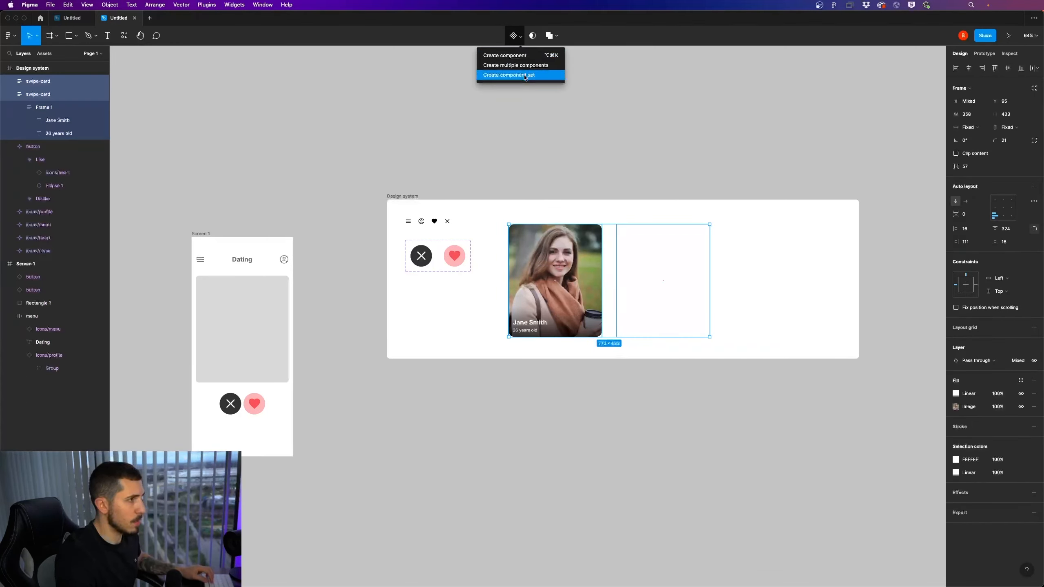
{"action": "left_click", "coordinate": [524, 75]}
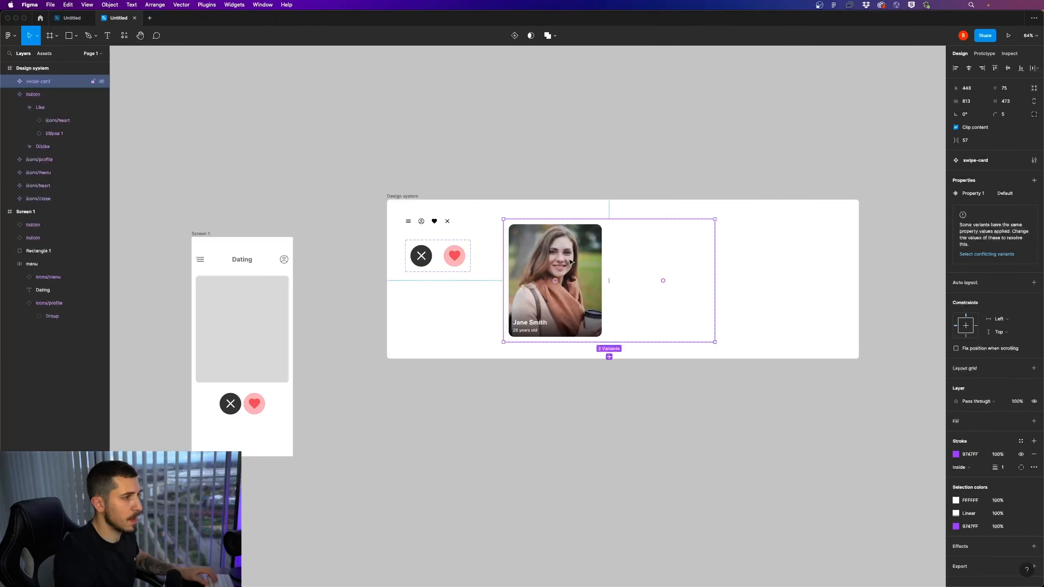
{"action": "double_click", "coordinate": [979, 193]}
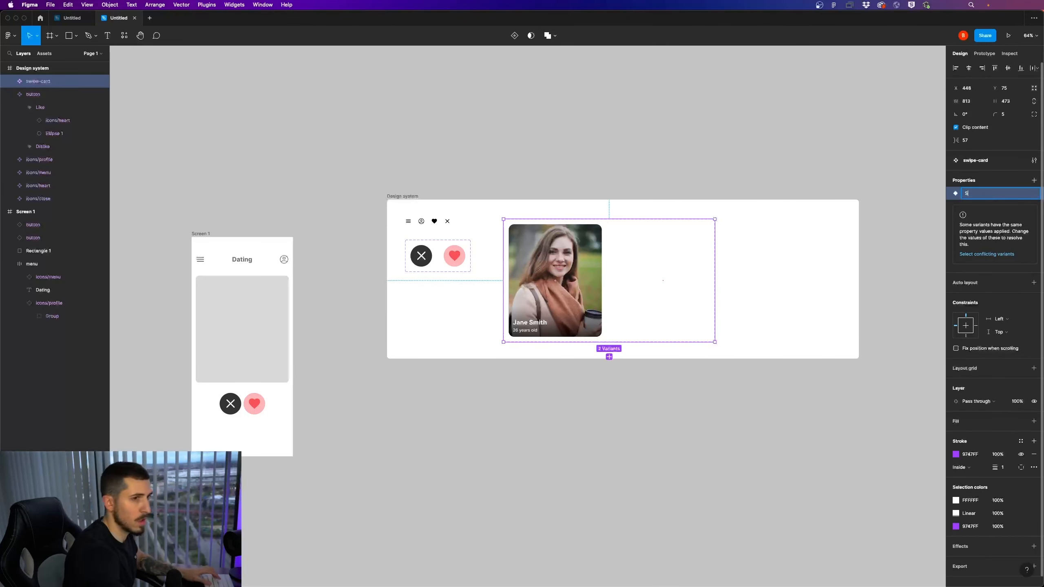
{"action": "key", "text": "Return"}
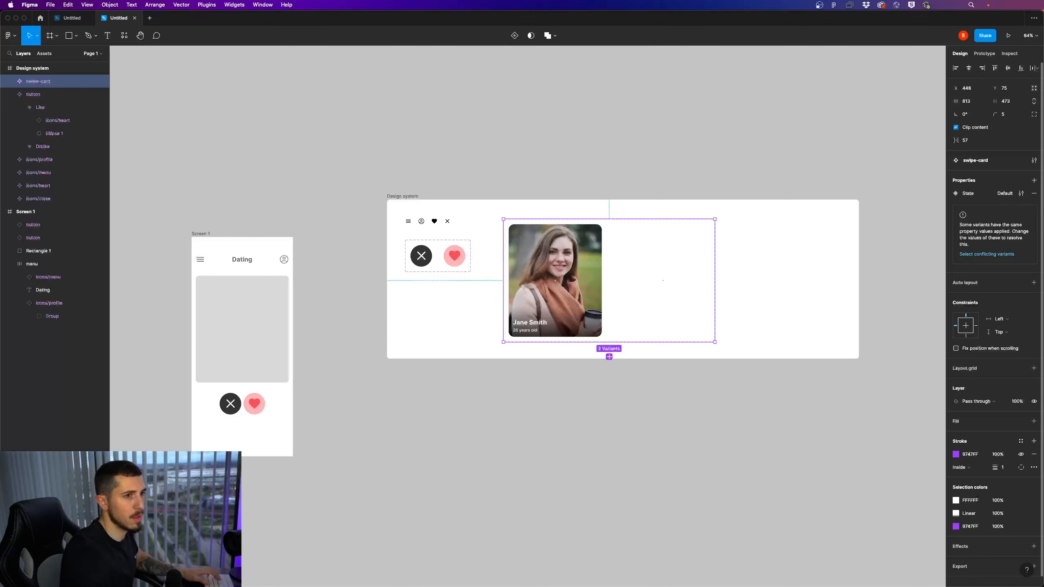
Set the State value of the transparent swipe-card variant to Swiped
{"action": "left_click", "coordinate": [598, 285]}
{"action": "left_click", "coordinate": [673, 259]}
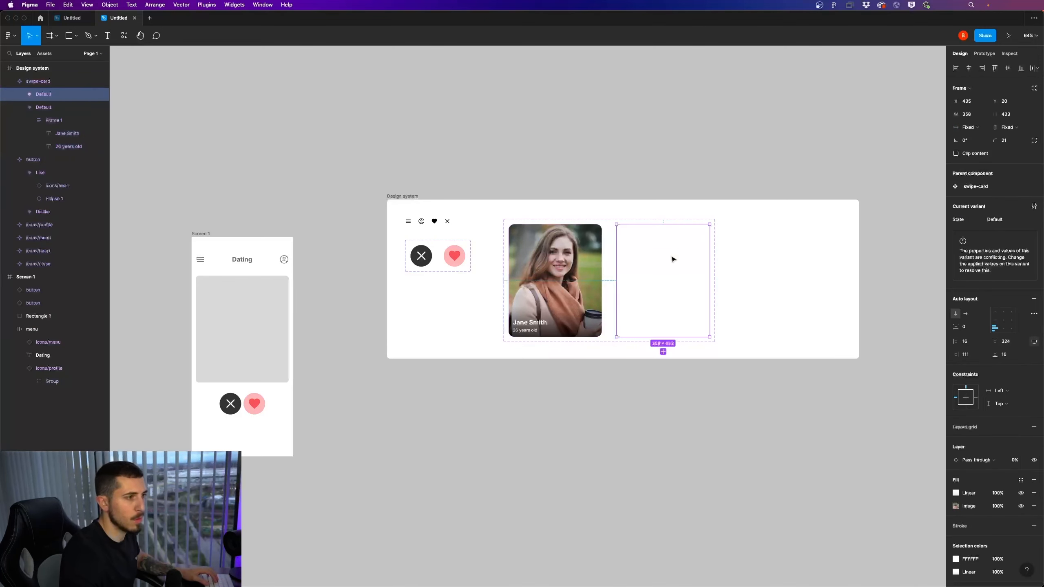
{"action": "left_click", "coordinate": [1009, 224]}
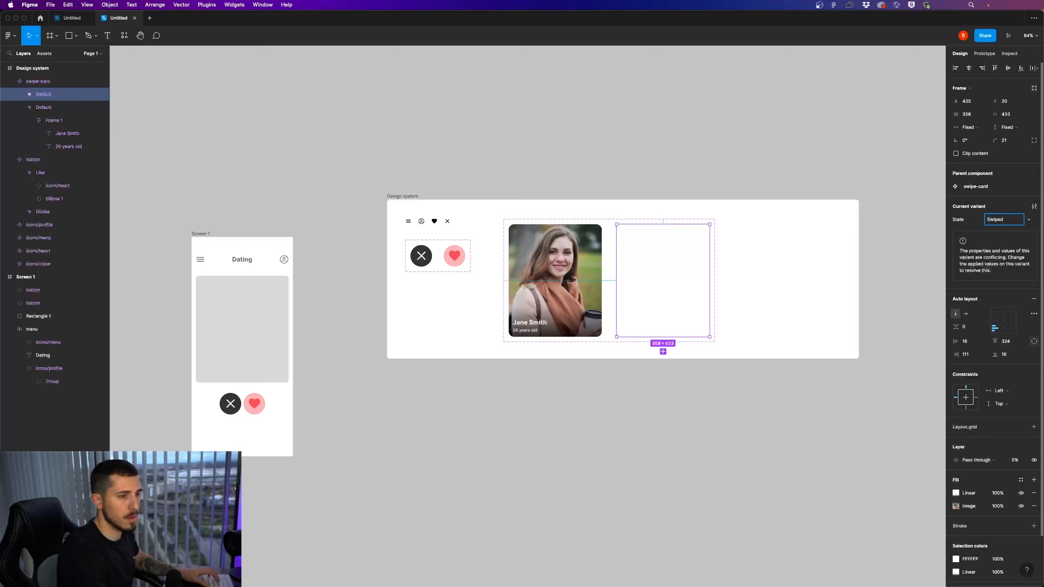
{"action": "key", "text": "Return"}
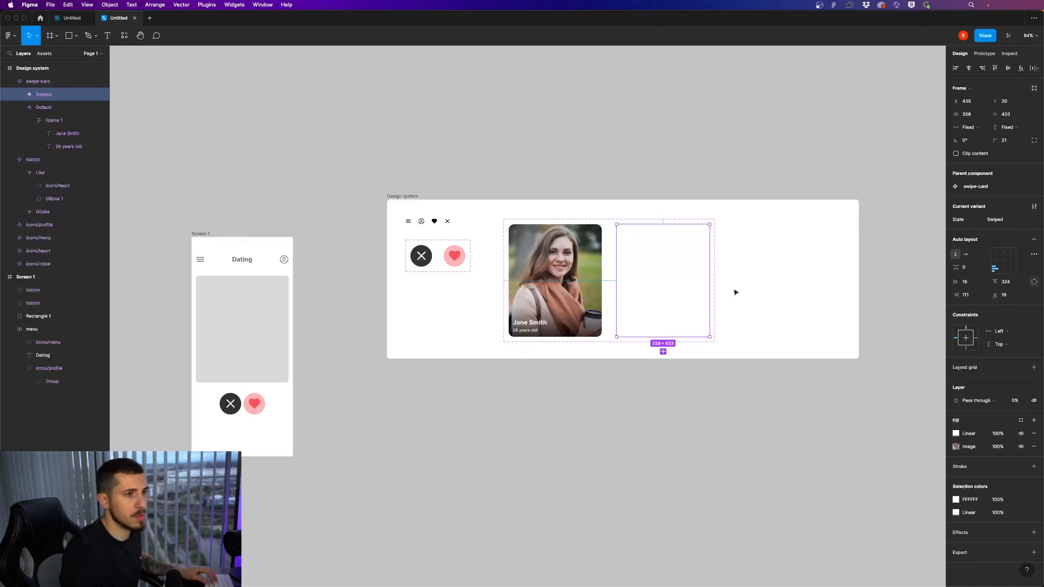
Copy the Default swipe-card variant and paste an instance of it into Screen 1
{"action": "left_click", "coordinate": [639, 282]}
{"action": "left_click", "coordinate": [591, 285]}
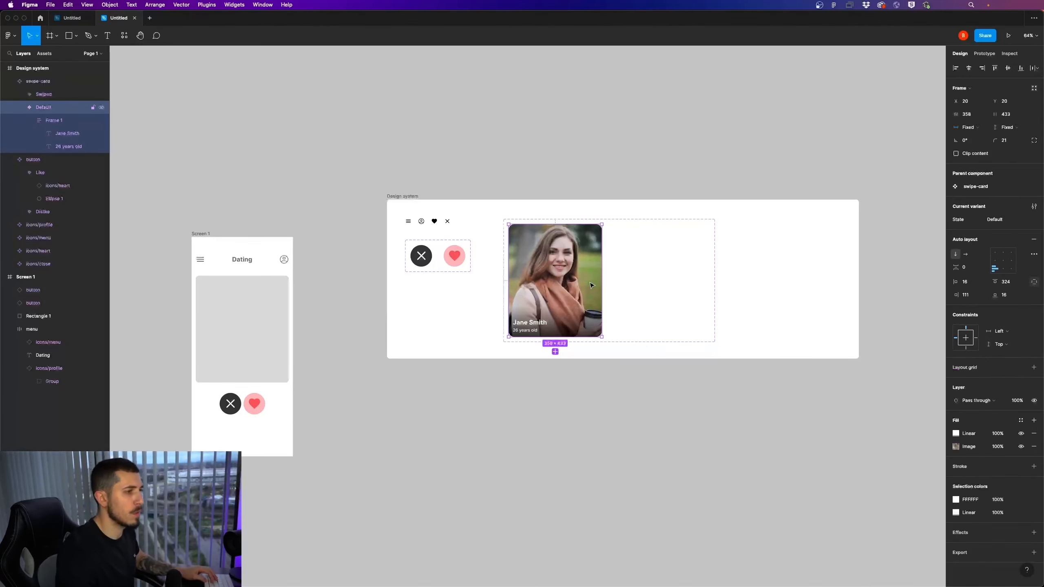
{"action": "left_click", "coordinate": [442, 385]}
{"action": "left_click", "coordinate": [662, 281]}
{"action": "double_click", "coordinate": [577, 293]}
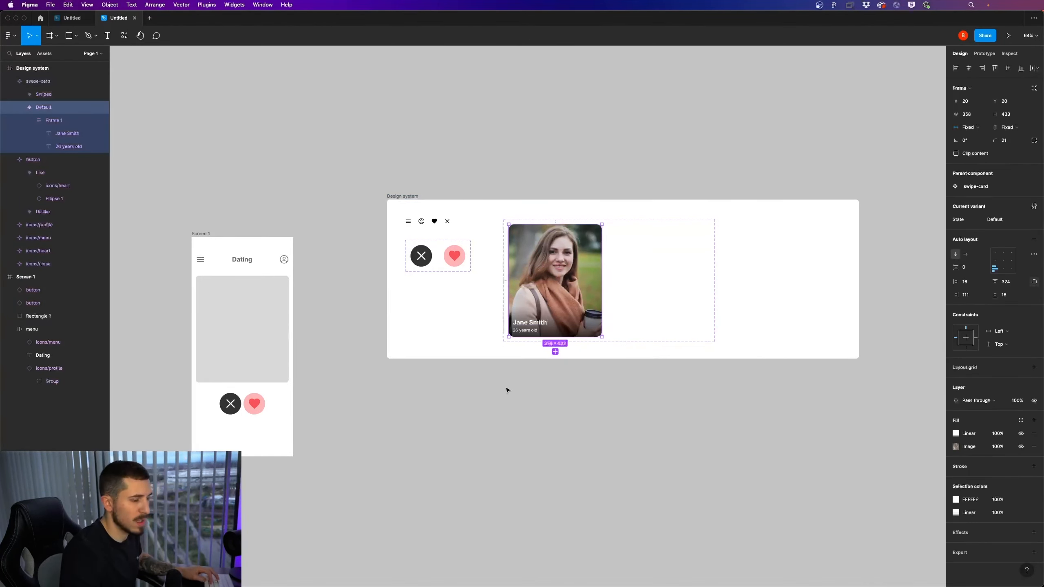
{"action": "left_click", "coordinate": [458, 399]}
{"action": "left_click_drag", "start_coordinate": [370, 364], "coordinate": [487, 349]}
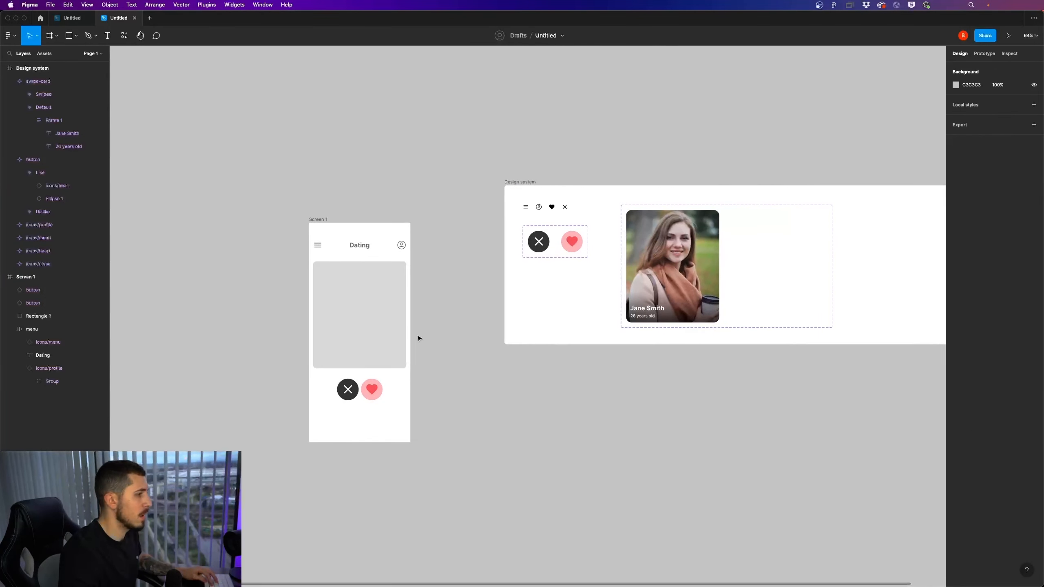
{"action": "left_click", "coordinate": [385, 306]}
{"action": "left_click", "coordinate": [325, 221]}
{"action": "key", "text": "super+c"}
{"action": "key", "text": "super+v"}
Delete the grey placeholder rectangle on Screen 1 and move the swipe card to X 20, Y 144 under the header
{"action": "left_click", "coordinate": [377, 357]}
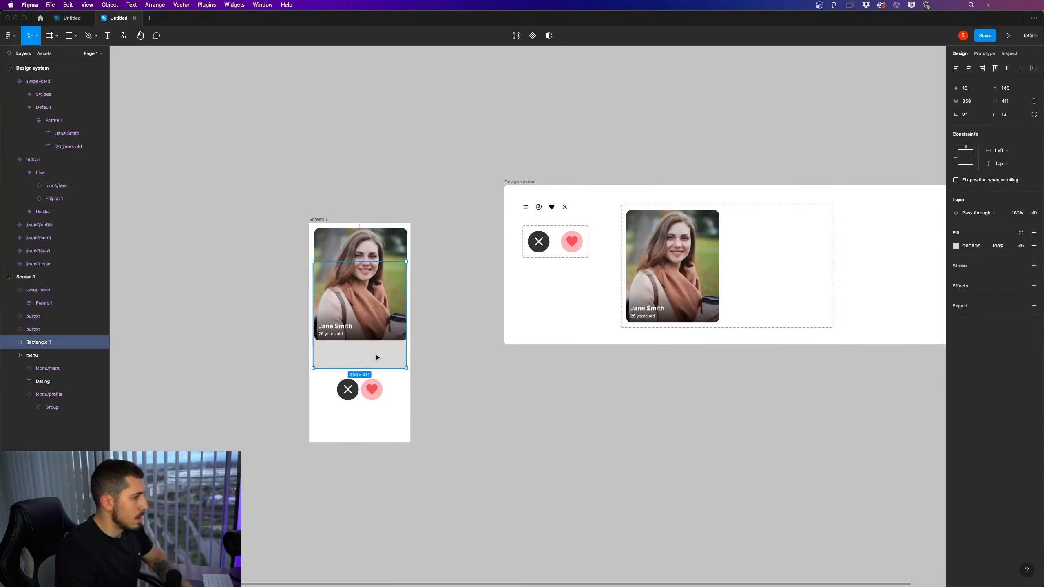
{"action": "key", "text": "Delete"}
{"action": "left_click_drag", "start_coordinate": [379, 296], "coordinate": [380, 329]}
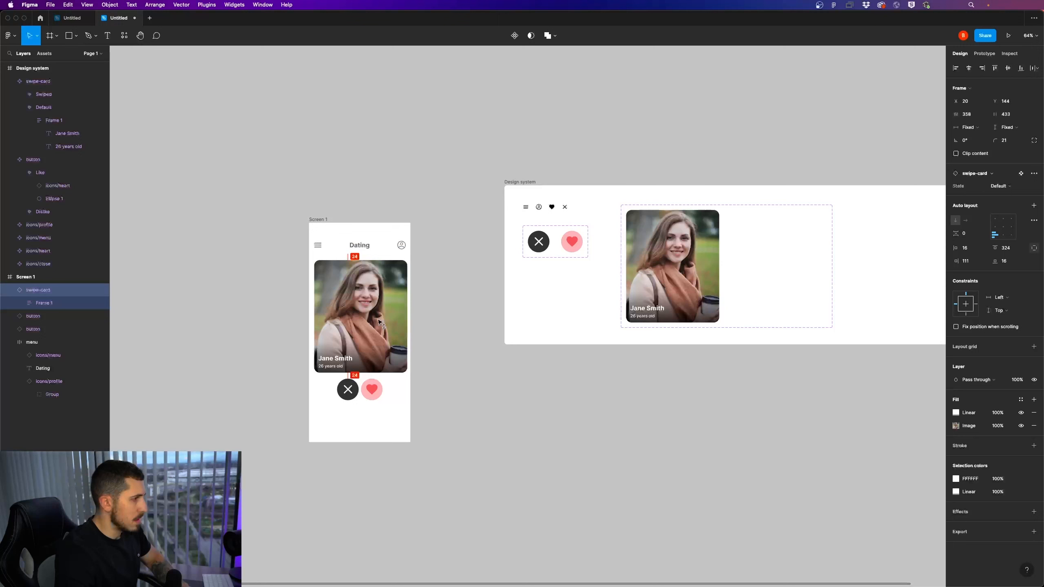
Show Screen 1's four-column layout grid and align the swipe card to its first column at X 16
{"action": "left_click", "coordinate": [327, 221]}
{"action": "left_click", "coordinate": [1021, 193]}
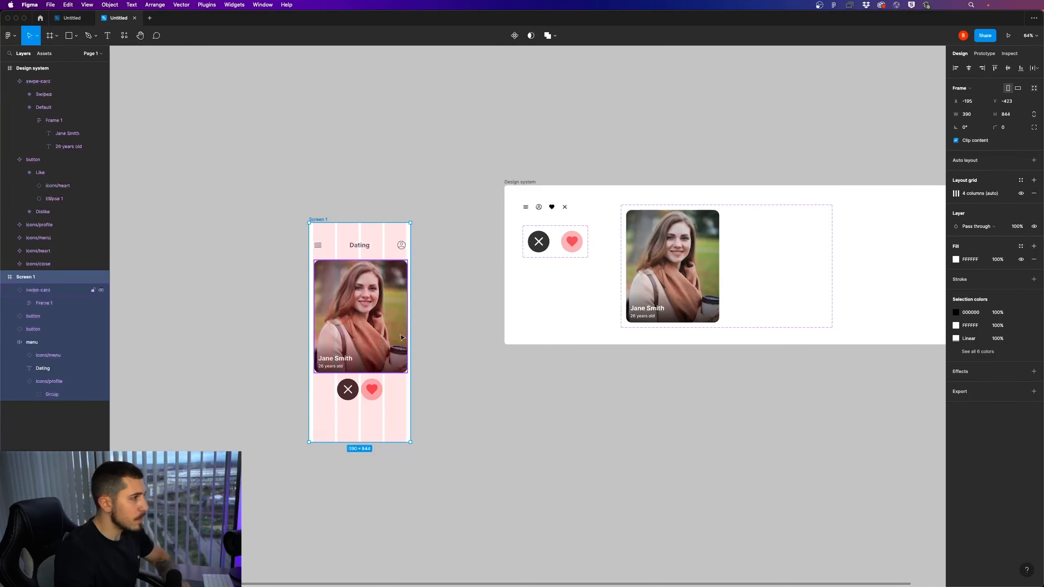
{"action": "left_click_drag", "start_coordinate": [379, 330], "coordinate": [378, 330]}
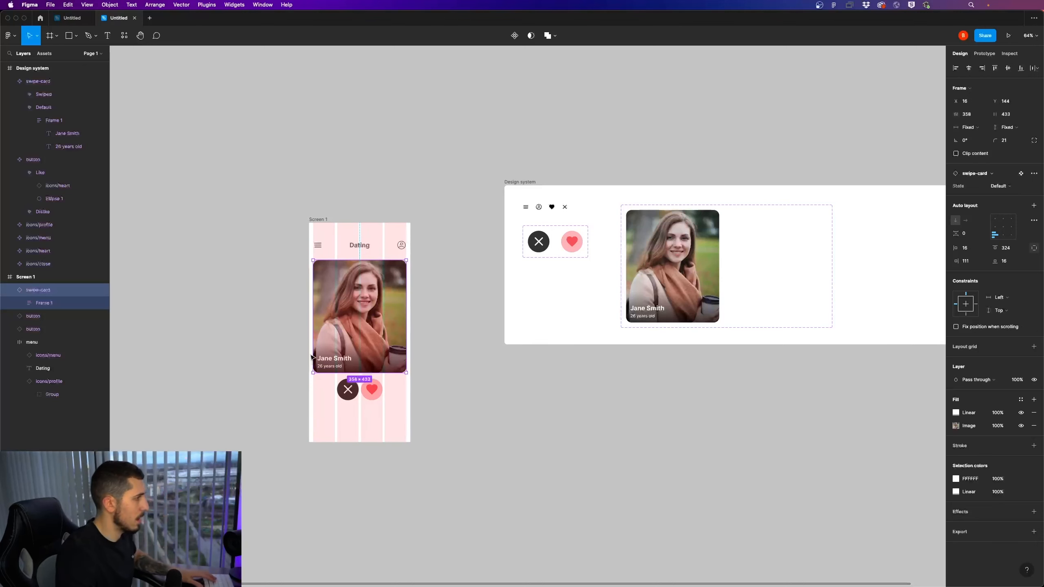
{"action": "left_click", "coordinate": [10, 290]}
{"action": "scroll", "coordinate": [335, 343], "scroll_direction": "up", "scroll_amount": 5}
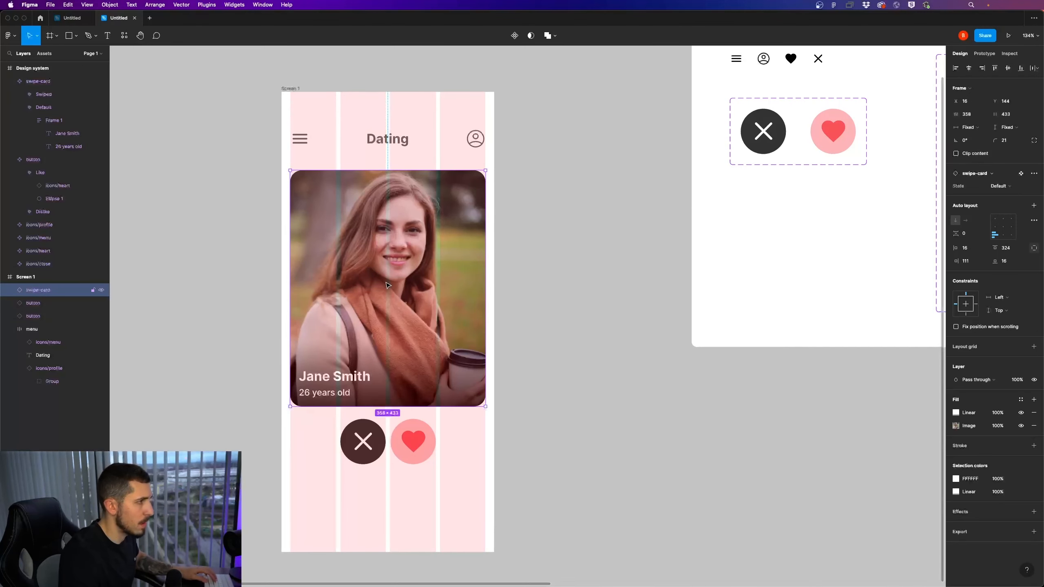
{"action": "scroll", "coordinate": [385, 283], "scroll_direction": "down", "scroll_amount": 5}
{"action": "left_click", "coordinate": [475, 313]}
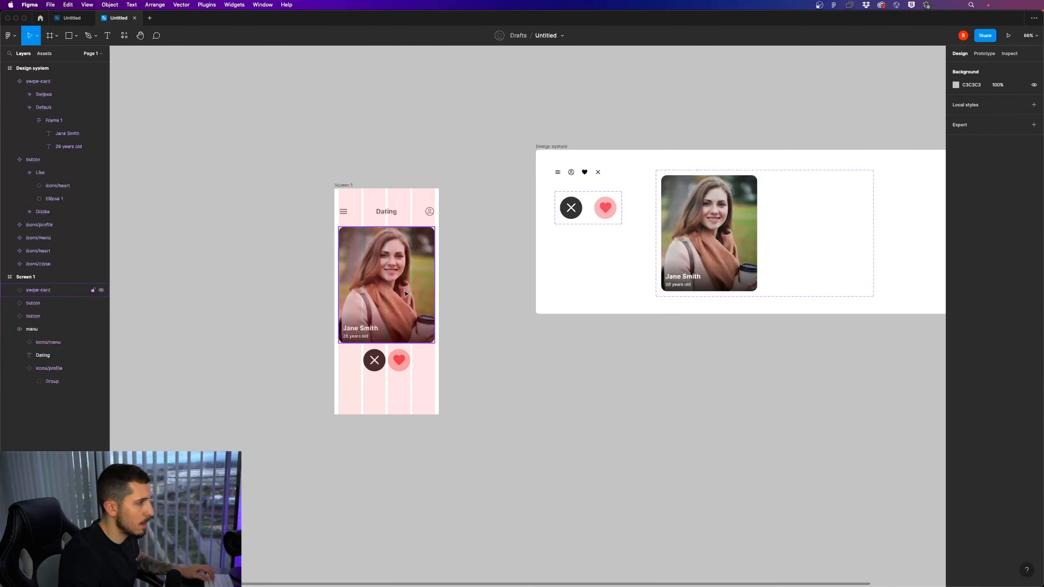
Narrow the Design system frame so it ends just past the swipe-card component set
{"action": "scroll", "coordinate": [419, 299], "scroll_direction": "down", "scroll_amount": 5}
{"action": "scroll", "coordinate": [425, 302], "scroll_direction": "up", "scroll_amount": 4}
{"action": "left_click_drag", "start_coordinate": [559, 336], "coordinate": [448, 310]}
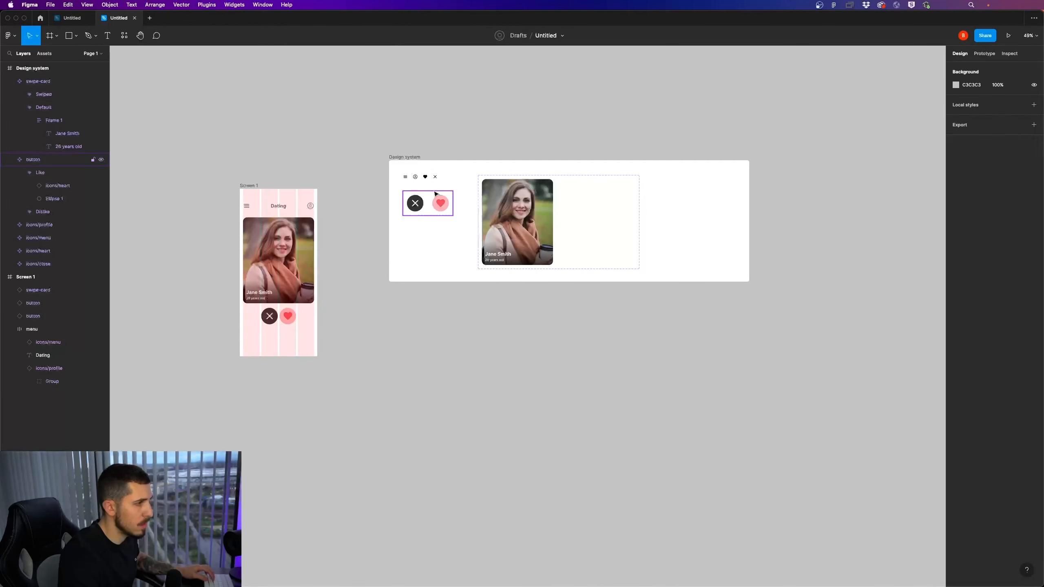
{"action": "left_click", "coordinate": [415, 161]}
{"action": "left_click_drag", "start_coordinate": [749, 216], "coordinate": [655, 216]}
{"action": "left_click", "coordinate": [471, 318]}
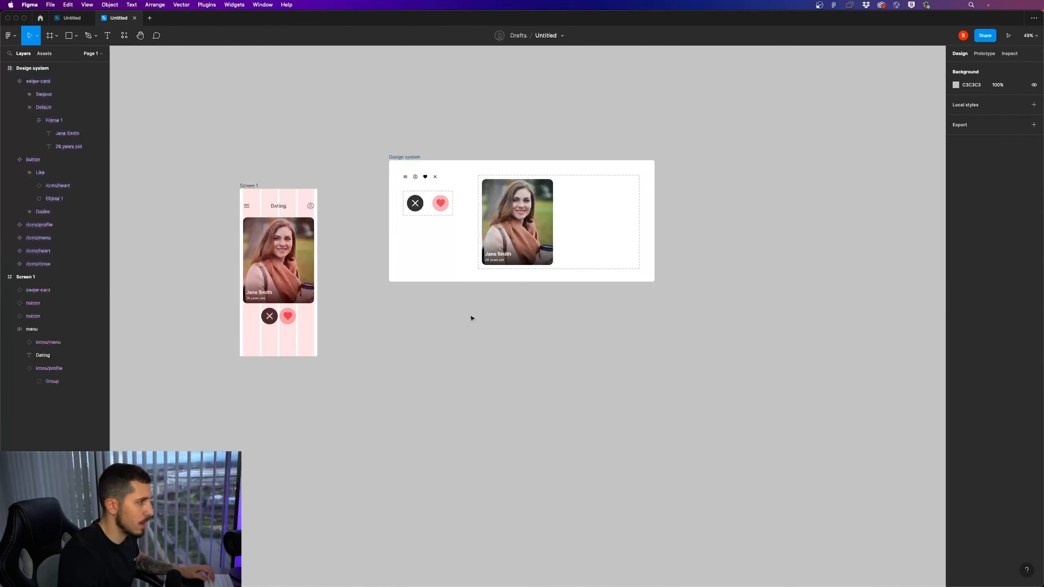
Move the Dislike and Like buttons on Screen 1 down together to Y 654, leaving a gap below the swipe card
{"action": "left_click", "coordinate": [296, 280]}
{"action": "right_click", "coordinate": [405, 320]}
{"action": "left_click_drag", "start_coordinate": [514, 345], "coordinate": [518, 341]}
{"action": "left_click_drag", "start_coordinate": [385, 327], "coordinate": [579, 328]}
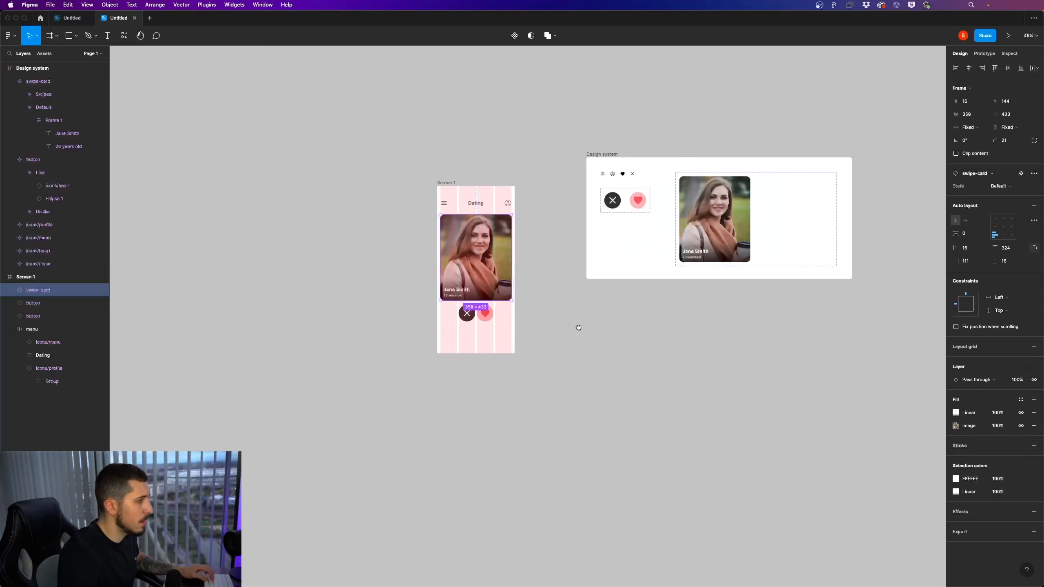
{"action": "scroll", "coordinate": [506, 287], "scroll_direction": "up", "scroll_amount": 5}
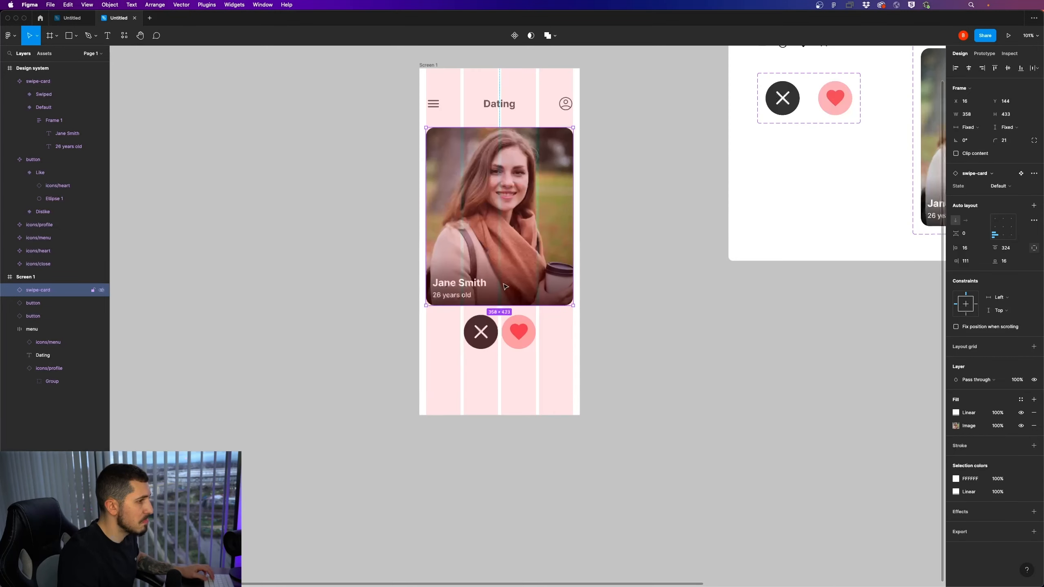
{"action": "left_click", "coordinate": [520, 333]}
{"action": "left_click", "coordinate": [483, 344], "text": "shift"}
{"action": "left_click_drag", "start_coordinate": [523, 343], "coordinate": [526, 365]}
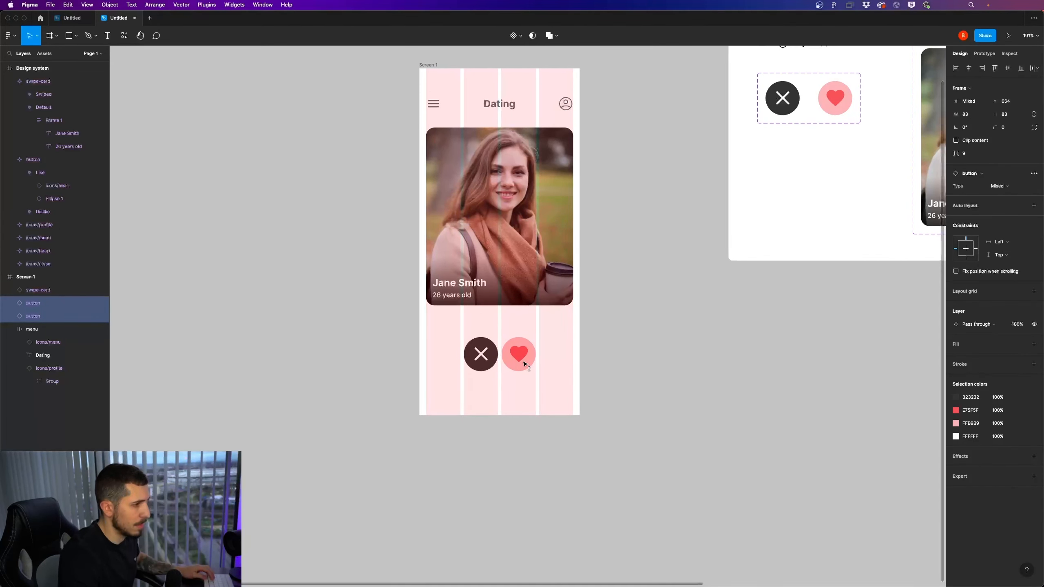
Duplicate the swipe card on Screen 1 and place the copy in front, 13 px lower at Y 157
{"action": "left_click", "coordinate": [528, 242]}
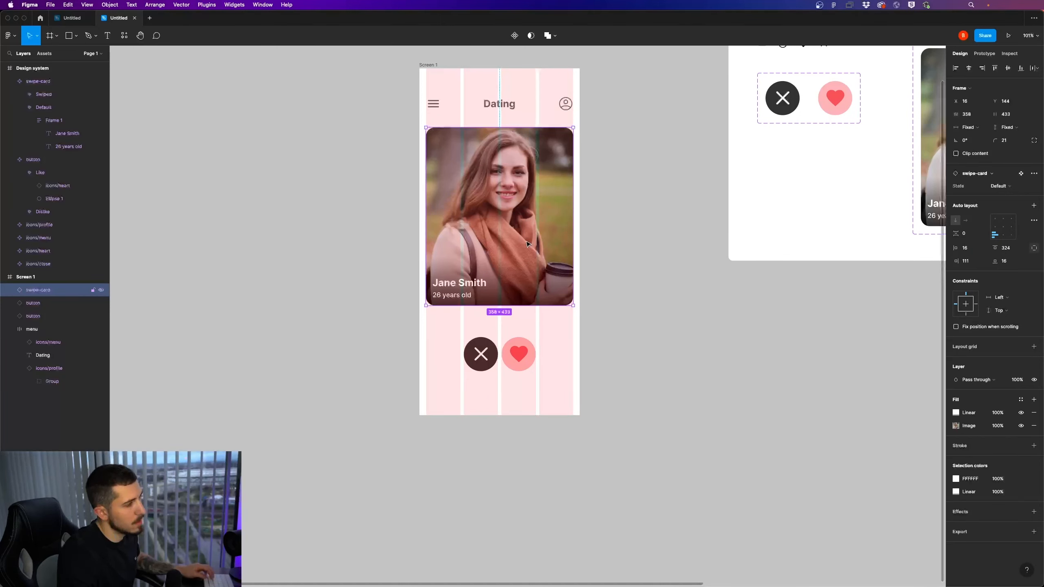
{"action": "left_click_drag", "start_coordinate": [526, 259], "coordinate": [525, 264], "text": "alt"}
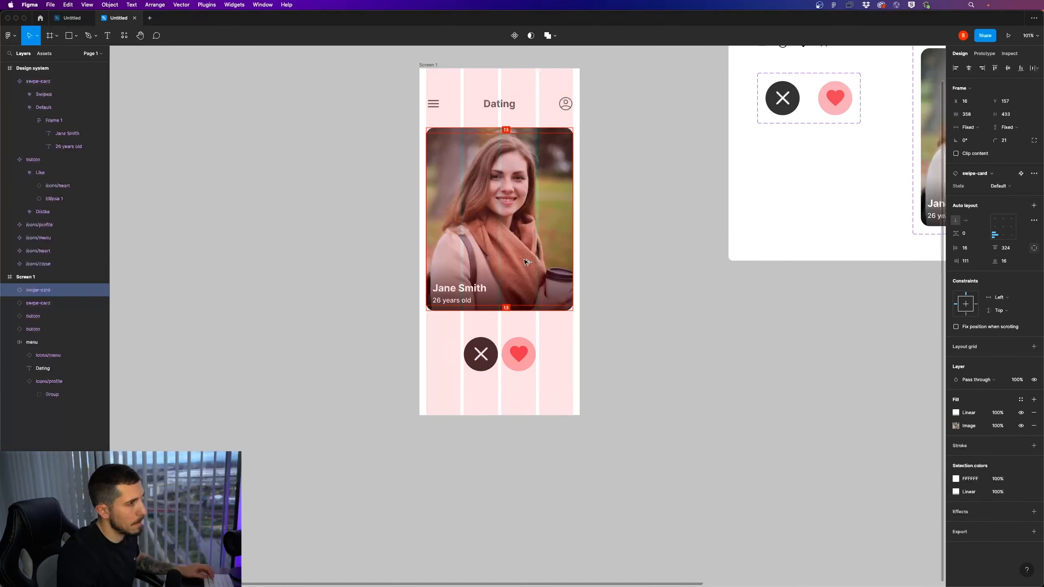
{"action": "left_click", "coordinate": [707, 299]}
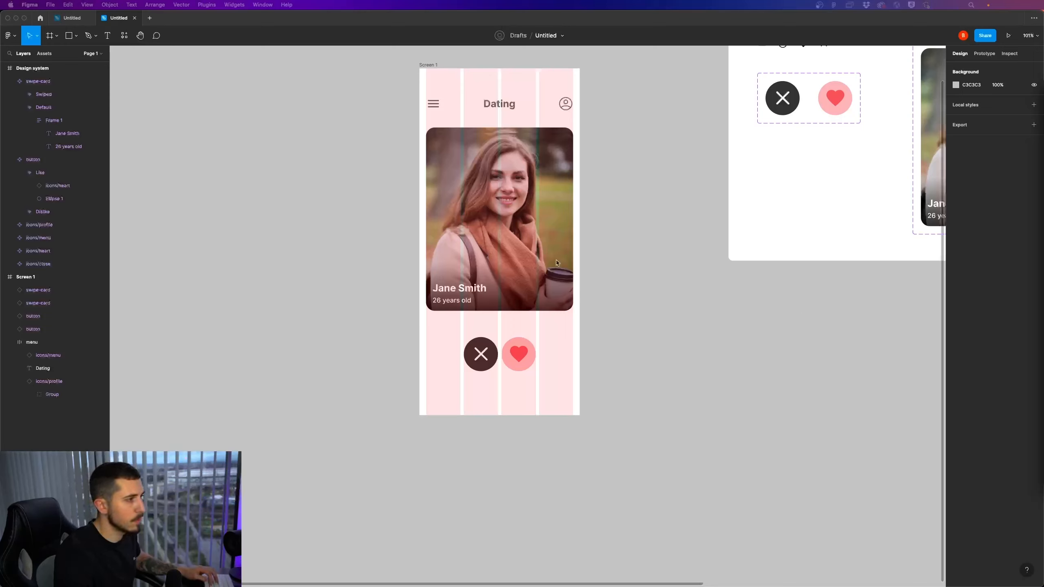
Replace the front swipe card's image fill with the photo of the woman drinking from a cup
{"action": "left_click", "coordinate": [531, 243]}
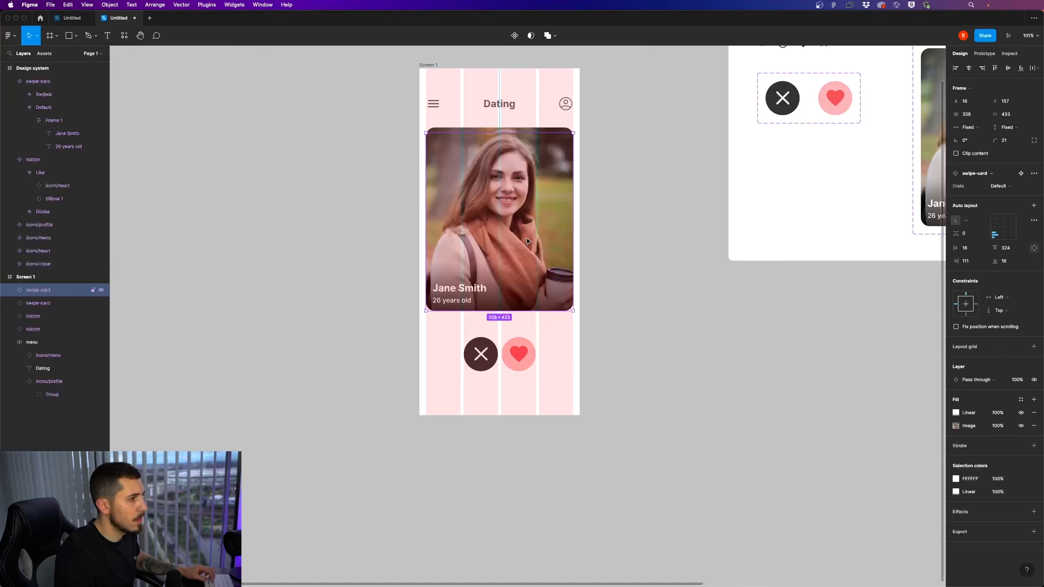
{"action": "left_click", "coordinate": [10, 291]}
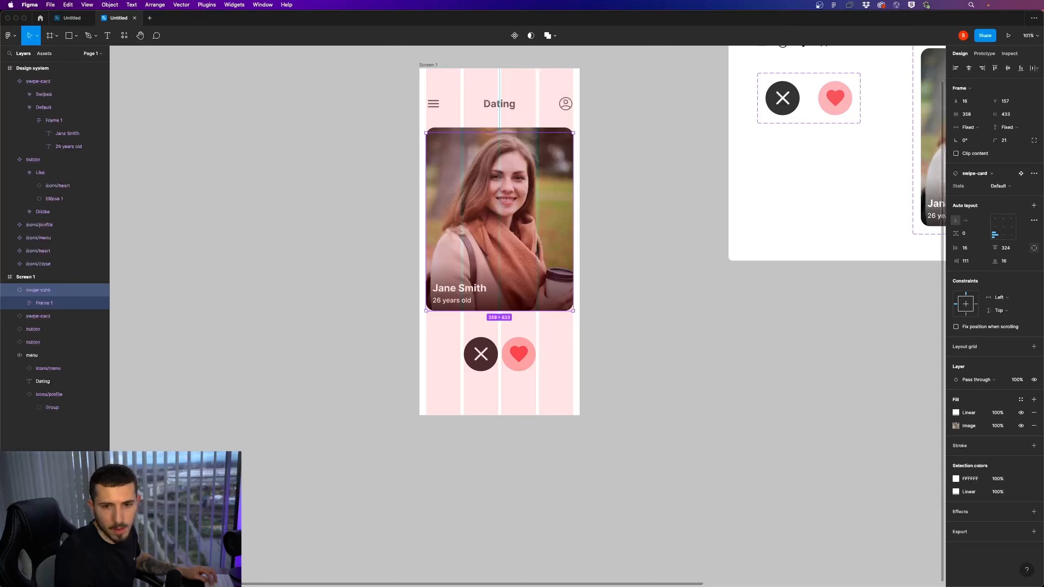
{"action": "left_click", "coordinate": [956, 426]}
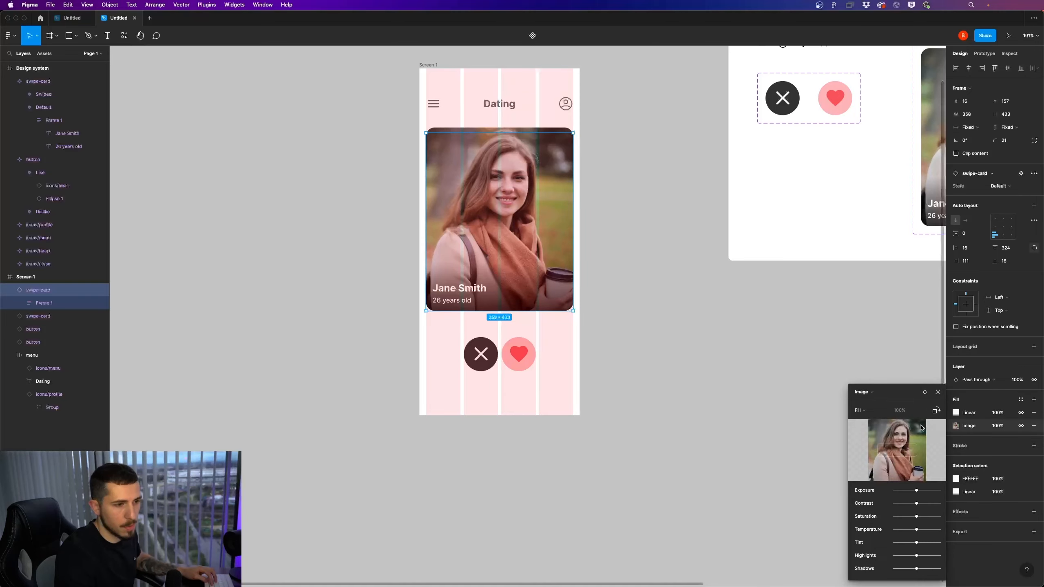
{"action": "left_click", "coordinate": [897, 450]}
{"action": "left_click", "coordinate": [469, 278]}
{"action": "key", "text": "Return"}
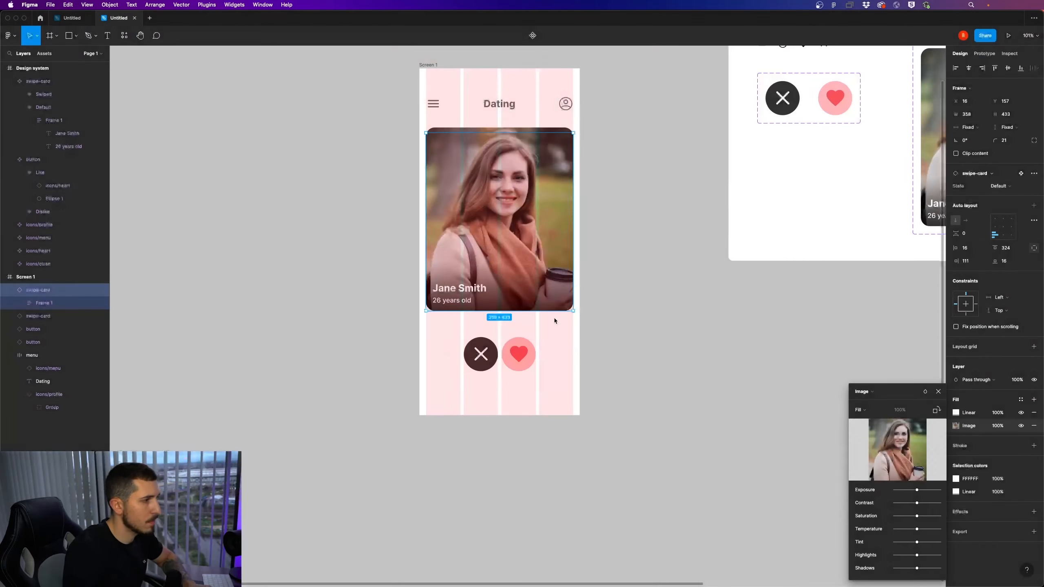
Replace the name text on the front swipe card with a different sample full name
{"action": "double_click", "coordinate": [469, 289]}
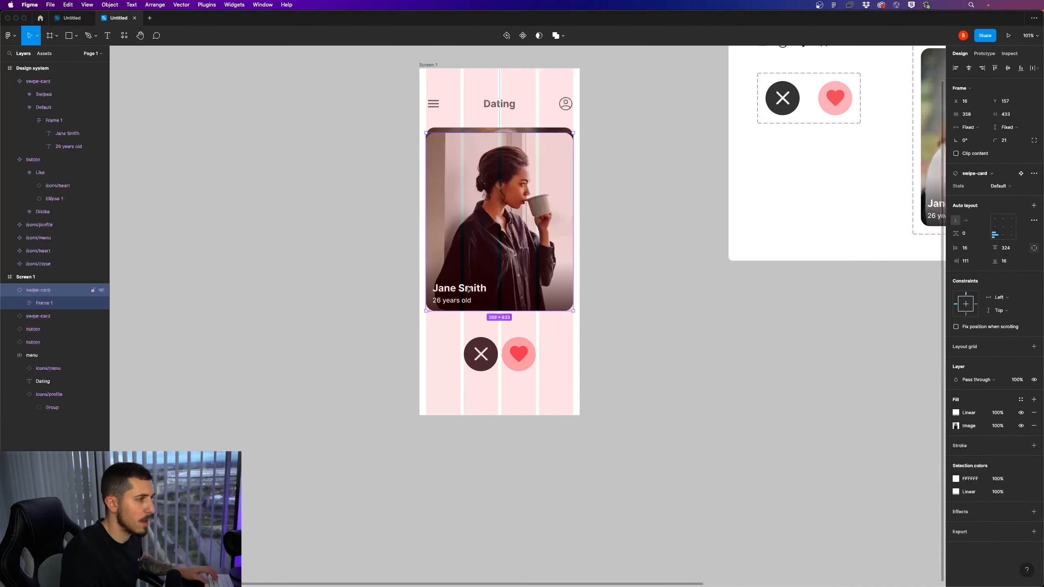
{"action": "double_click", "coordinate": [469, 290]}
{"action": "double_click", "coordinate": [468, 288]}
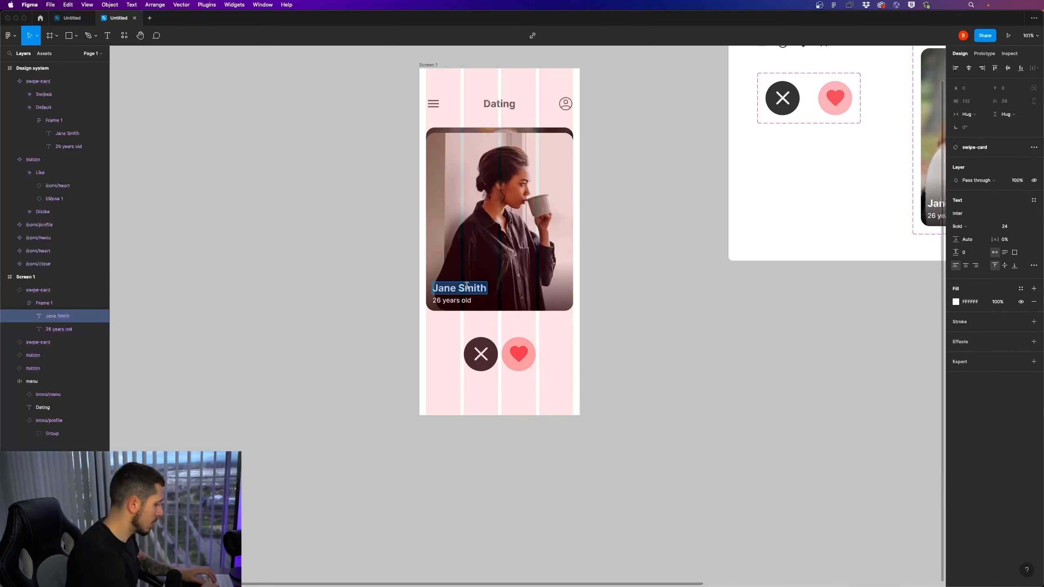
{"action": "type", "text": "La"}
{"action": "key", "text": "BackSpace"}
{"action": "type", "text": "u"}
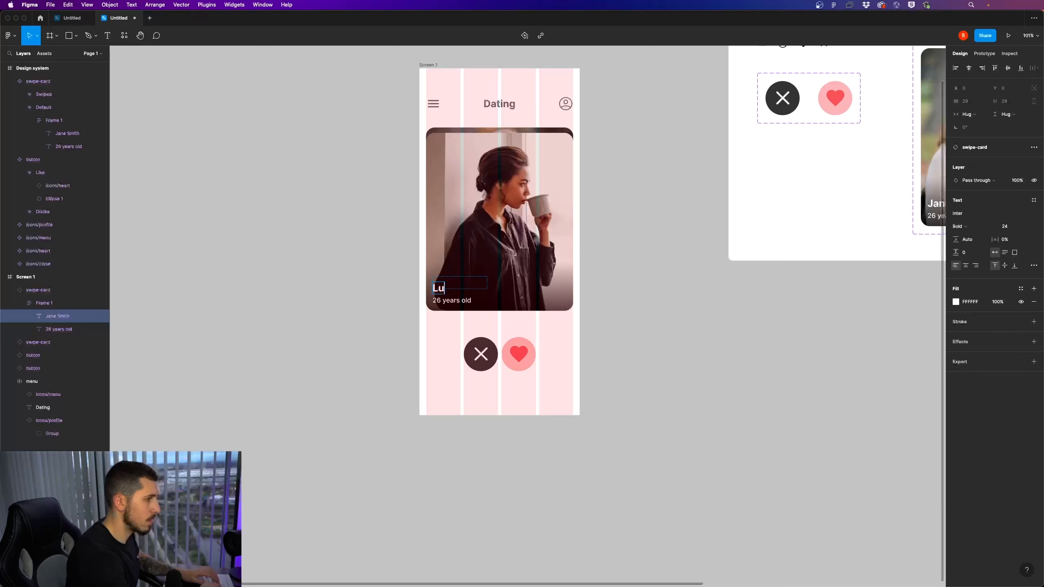
{"action": "type", "text": "r"}
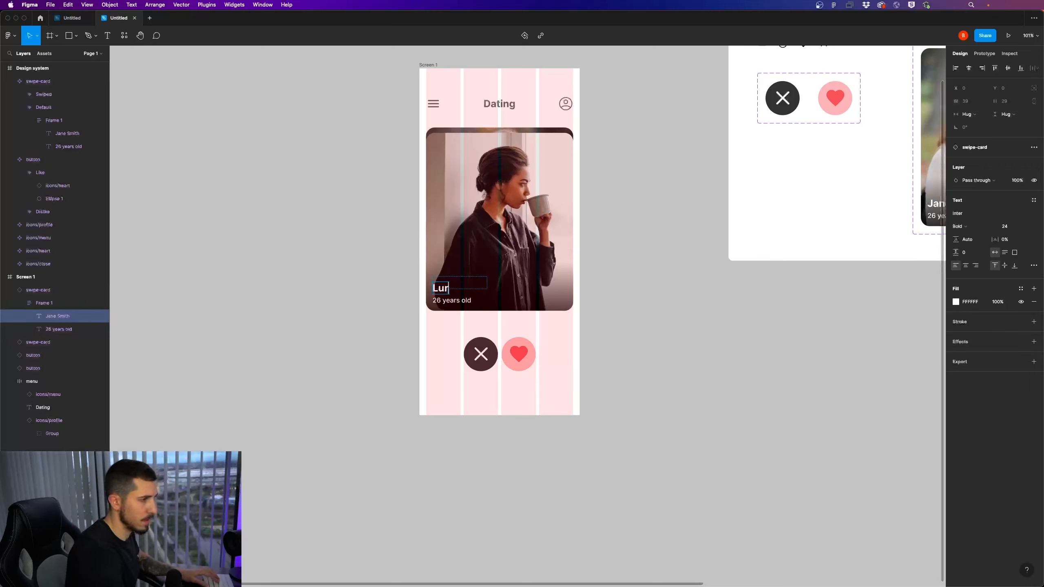
{"action": "type", "text": "a Smith"}
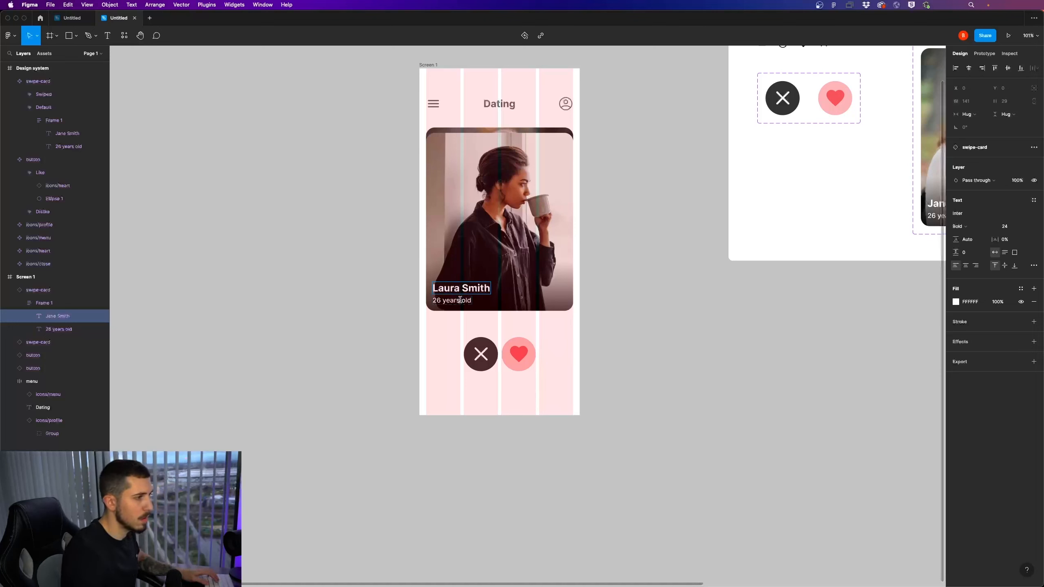
{"action": "left_click", "coordinate": [629, 353]}
Try moving the front swipe card down over the buttons, and undo the move
{"action": "left_click_drag", "start_coordinate": [515, 258], "coordinate": [527, 295]}
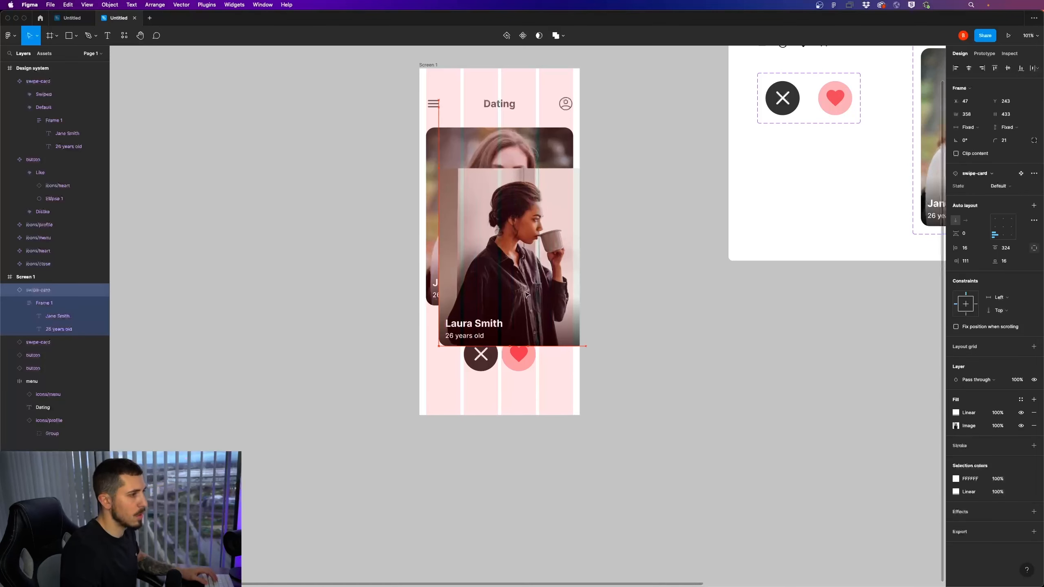
{"action": "key", "text": "super+z"}
Move the front swipe card on Screen 1 straight down to Y 171
{"action": "double_click", "coordinate": [470, 288]}
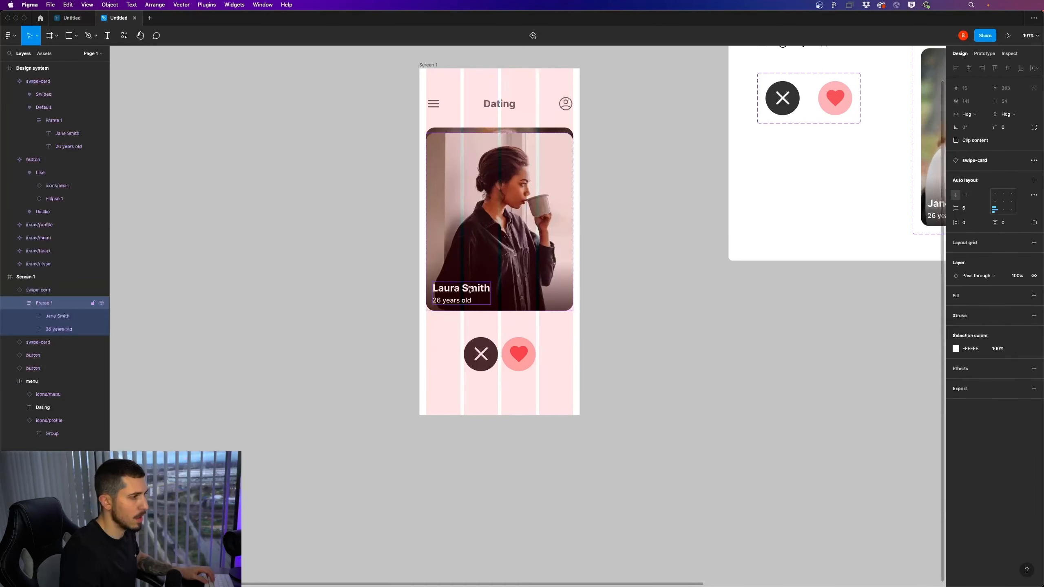
{"action": "key", "text": "Escape"}
{"action": "scroll", "coordinate": [575, 286], "scroll_direction": "down", "scroll_amount": 5}
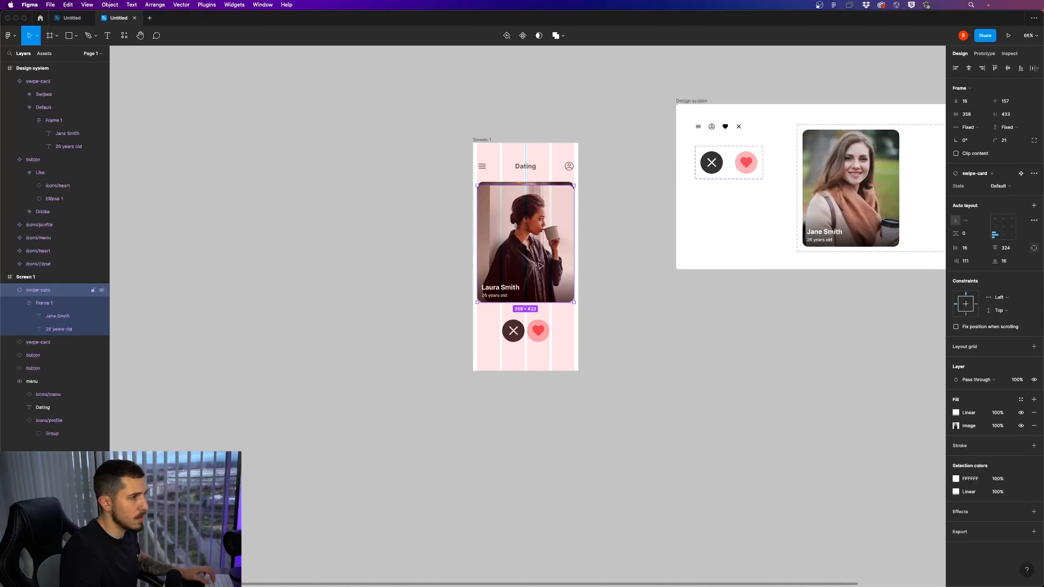
{"action": "left_click_drag", "start_coordinate": [540, 265], "coordinate": [542, 270]}
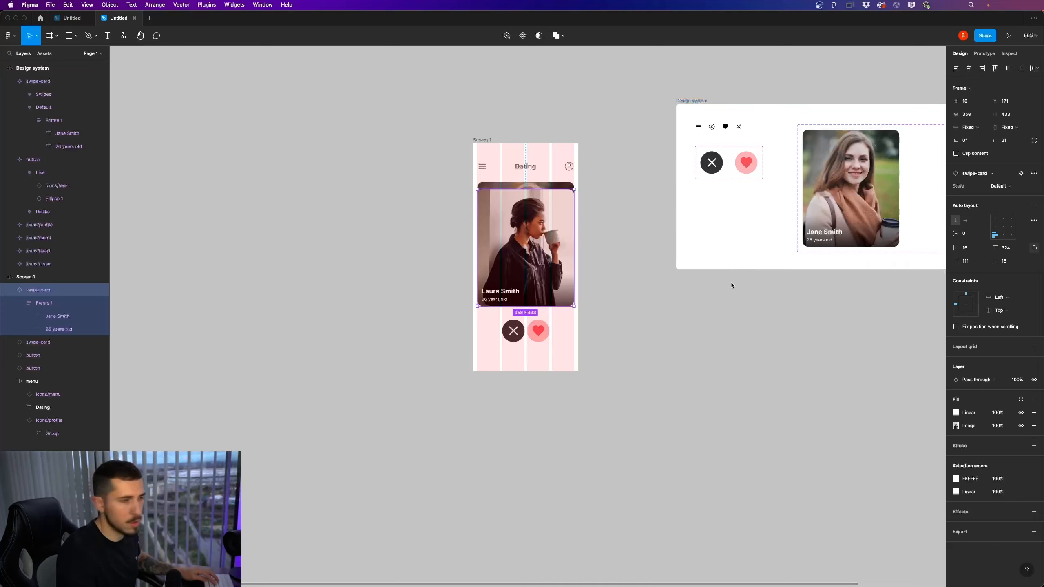
Duplicate the front swipe card down to Y 205 and replace the copy's image fill with the photo of the woman holding a blue cup
{"action": "left_click", "coordinate": [693, 326]}
{"action": "left_click_drag", "start_coordinate": [543, 260], "coordinate": [543, 270]}
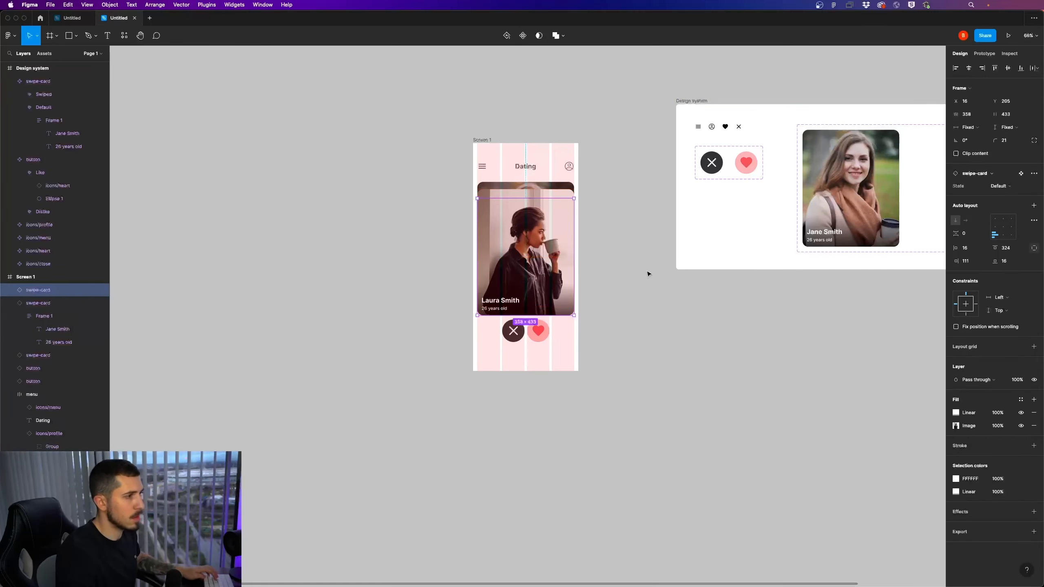
{"action": "left_click", "coordinate": [955, 427]}
{"action": "left_click", "coordinate": [896, 451]}
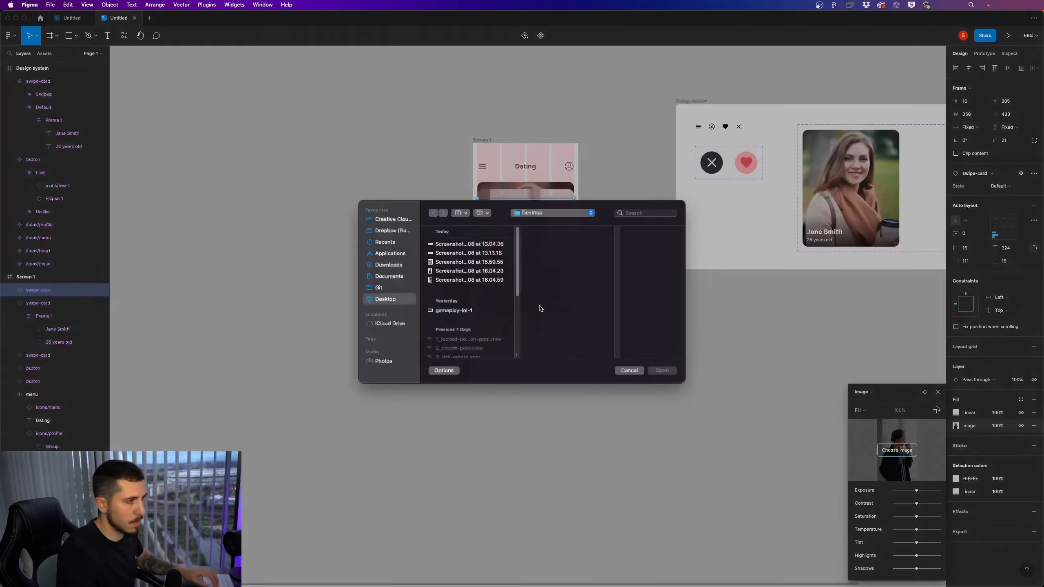
{"action": "double_click", "coordinate": [457, 288]}
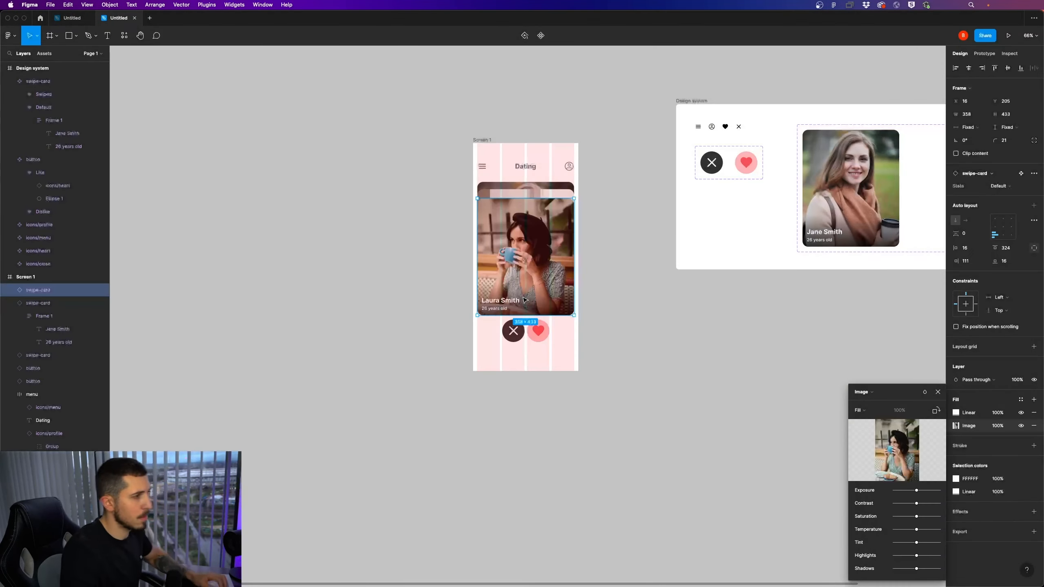
Replace the name text on the newest swipe card with a different sample full name
{"action": "double_click", "coordinate": [508, 303]}
{"action": "double_click", "coordinate": [507, 299]}
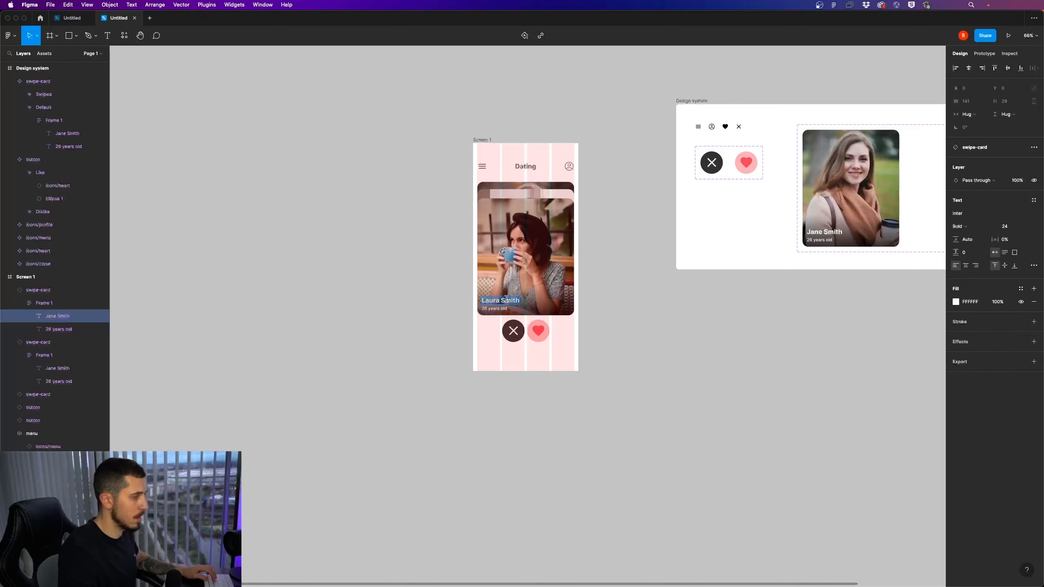
{"action": "type", "text": "Dana Smit"}
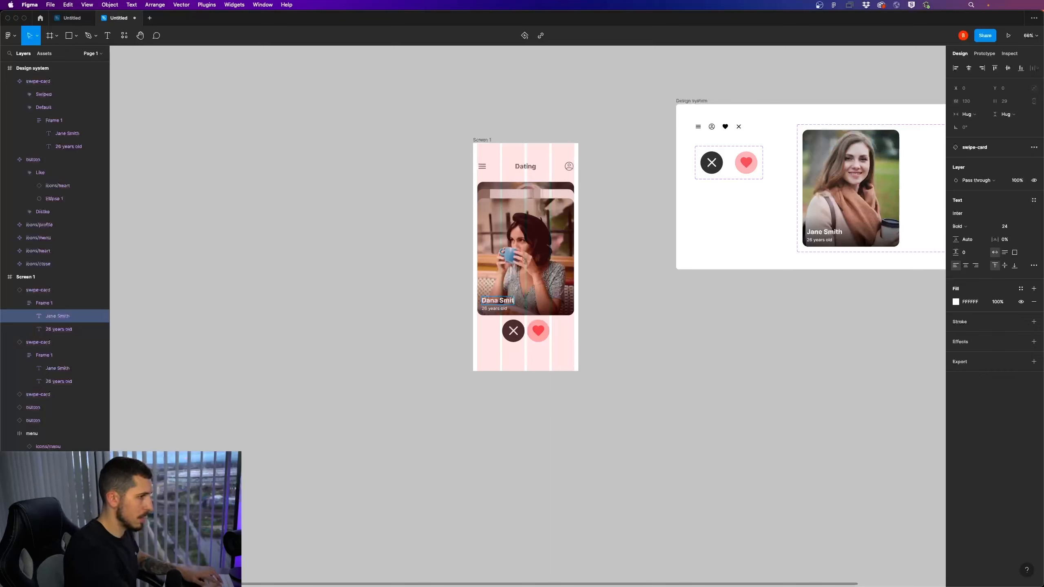
{"action": "left_click", "coordinate": [641, 291]}
Collapse the expanded swipe-card layers under Screen 1
{"action": "left_click", "coordinate": [547, 252]}
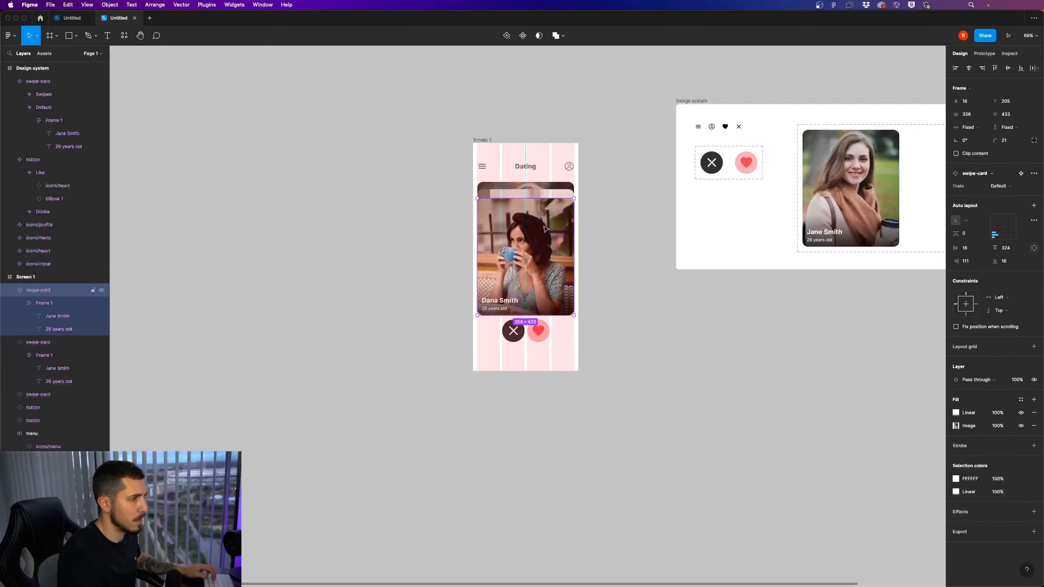
{"action": "left_click", "coordinate": [10, 291]}
{"action": "left_click", "coordinate": [10, 303]}
{"action": "left_click", "coordinate": [52, 317]}
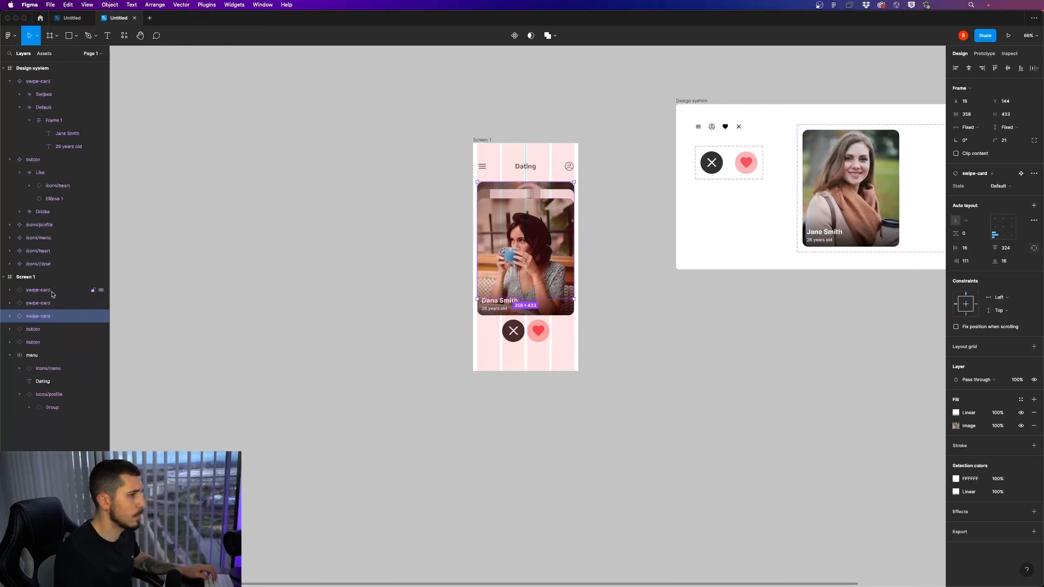
{"action": "left_click", "coordinate": [52, 293], "text": "shift"}
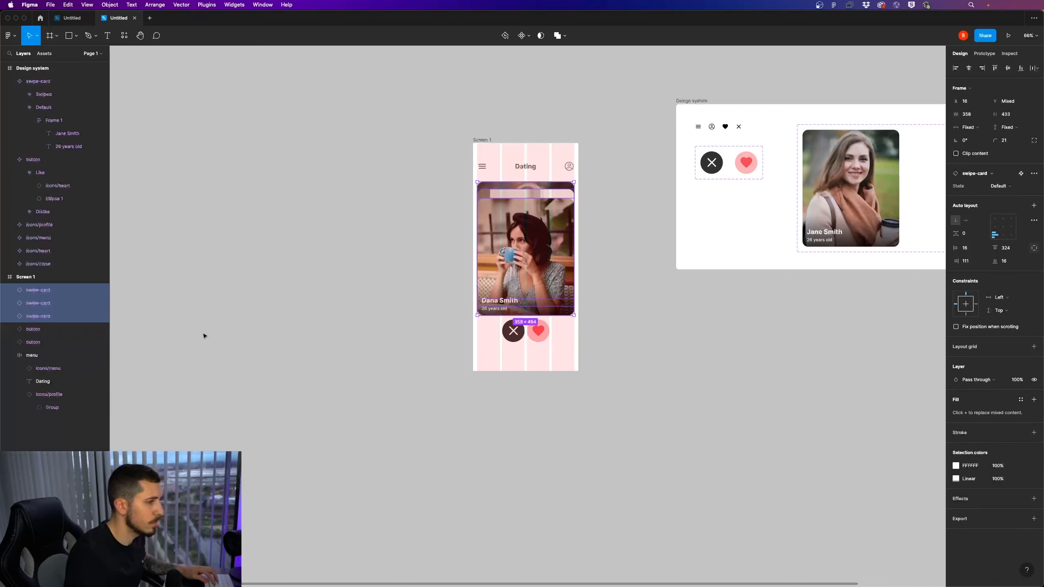
{"action": "left_click", "coordinate": [56, 294]}
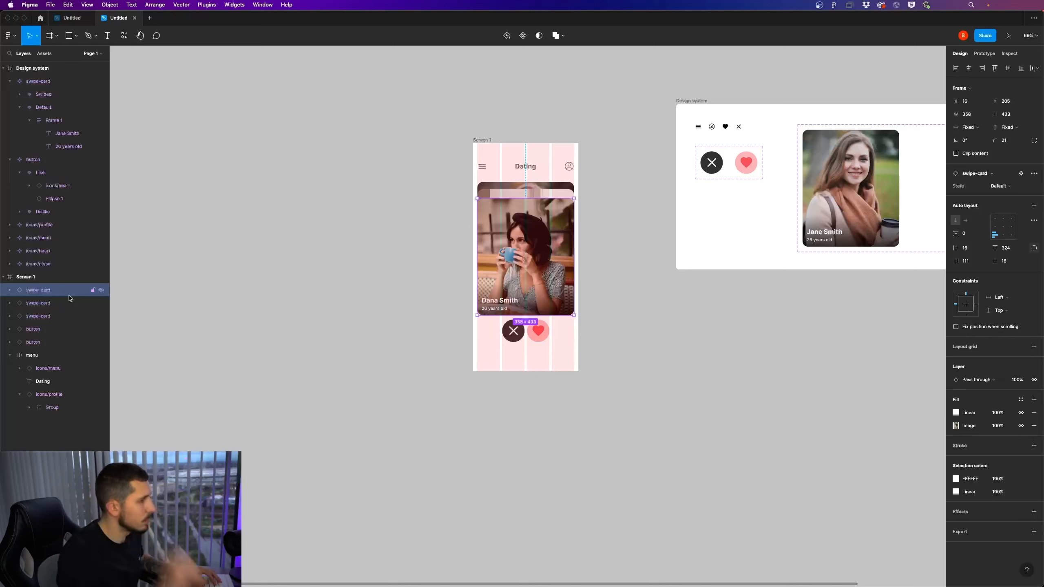
Reverse the swipe cards' layer order so the Y 144 card is in front and the Y 205 card is at the back
{"action": "left_click", "coordinate": [519, 197]}
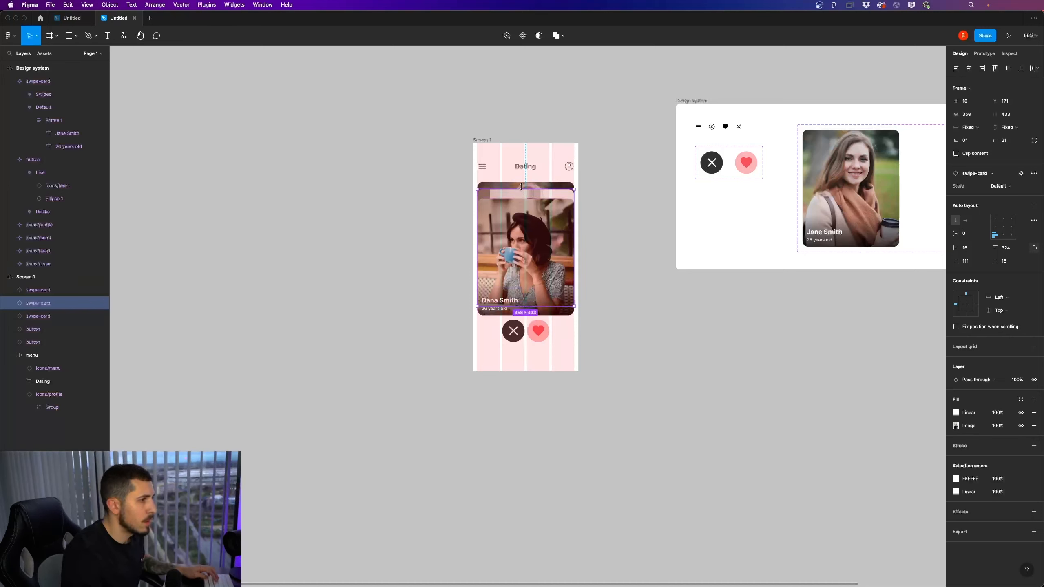
{"action": "left_click", "coordinate": [522, 188], "text": "shift"}
{"action": "left_click", "coordinate": [544, 237]}
{"action": "left_click_drag", "start_coordinate": [597, 280], "coordinate": [510, 199]}
{"action": "left_click", "coordinate": [57, 321]}
{"action": "left_click_drag", "start_coordinate": [58, 320], "coordinate": [47, 299]}
{"action": "left_click", "coordinate": [607, 314]}
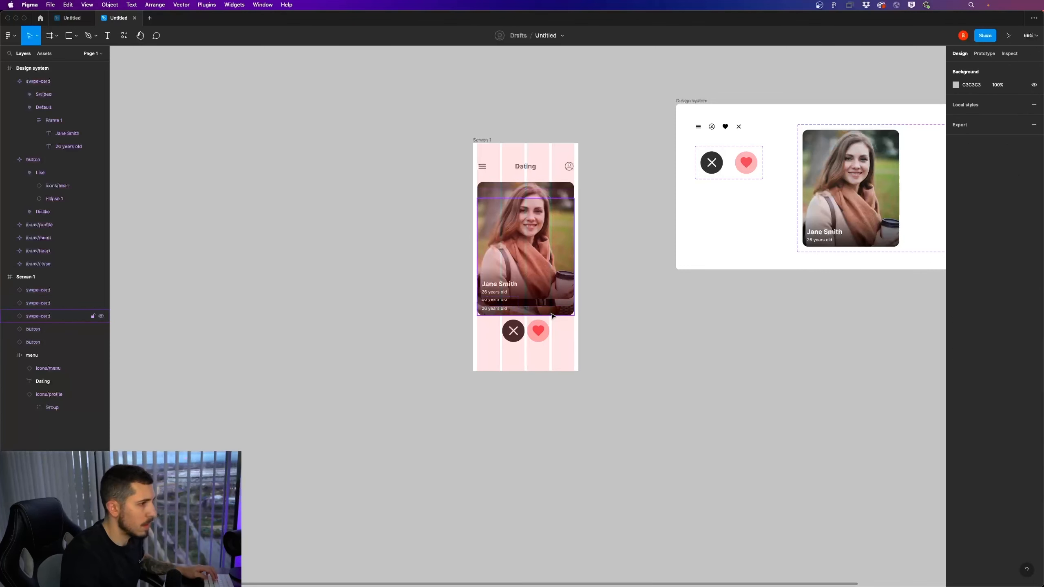
Move the middle swipe card up to Y 161 and the back swipe card up to Y 177
{"action": "left_click", "coordinate": [551, 312]}
{"action": "left_click_drag", "start_coordinate": [557, 312], "coordinate": [557, 309]}
{"action": "left_click", "coordinate": [558, 308], "text": "shift"}
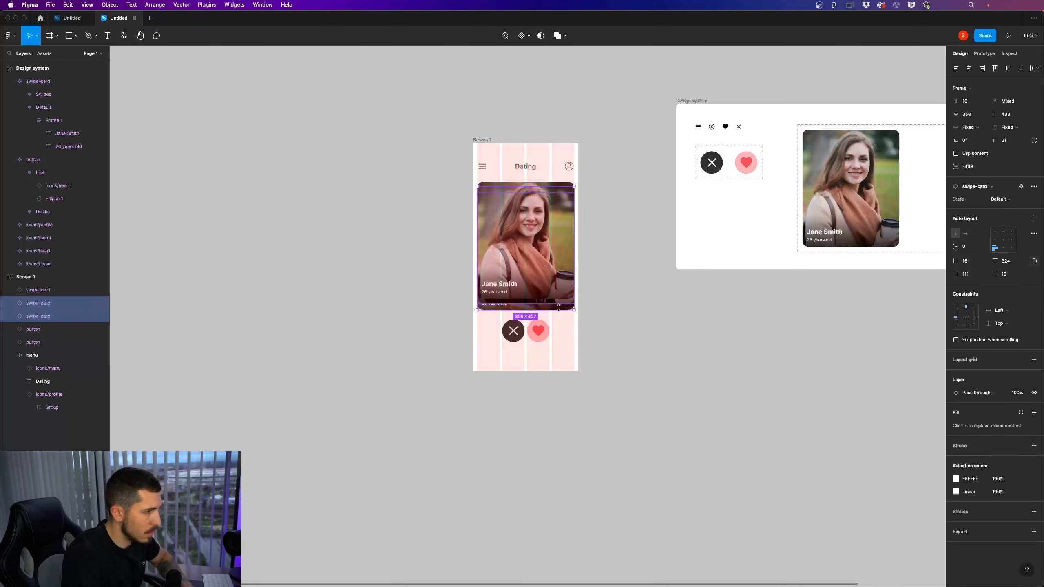
{"action": "scroll", "coordinate": [552, 307], "scroll_direction": "up", "scroll_amount": 5}
{"action": "left_click", "coordinate": [592, 325]}
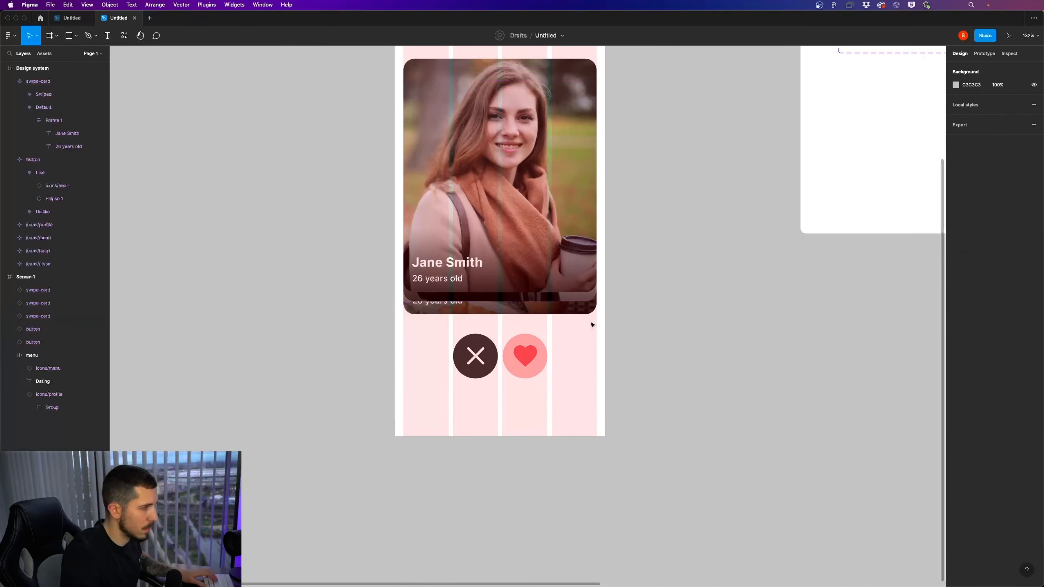
{"action": "left_click", "coordinate": [537, 310]}
{"action": "left_click_drag", "start_coordinate": [536, 309], "coordinate": [536, 306]}
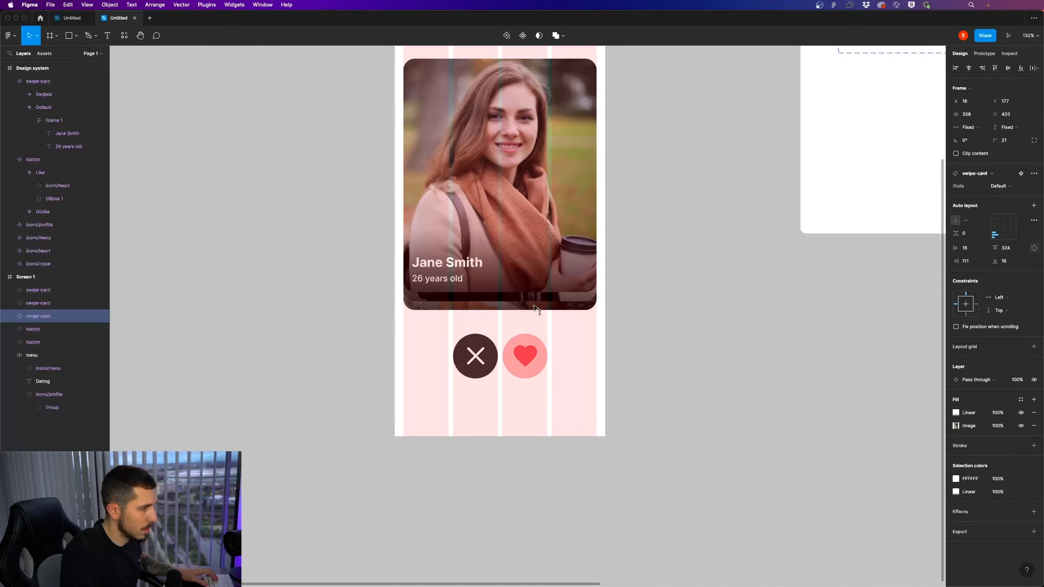
{"action": "key", "text": "Escape"}
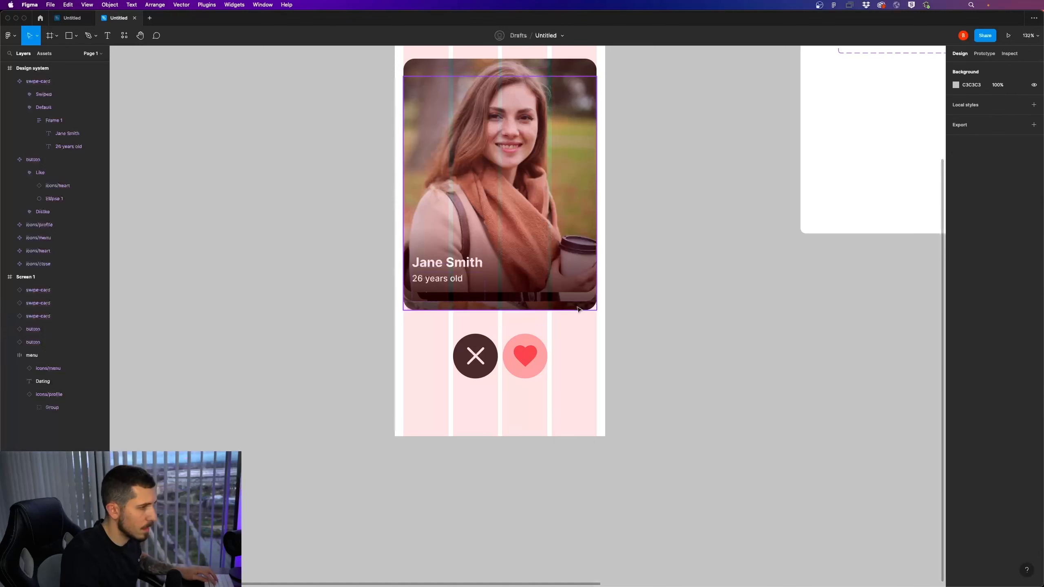
Hide the front swipe card and scale the middle card proportionally about its centre to about 346 × 418
{"action": "left_click", "coordinate": [560, 284]}
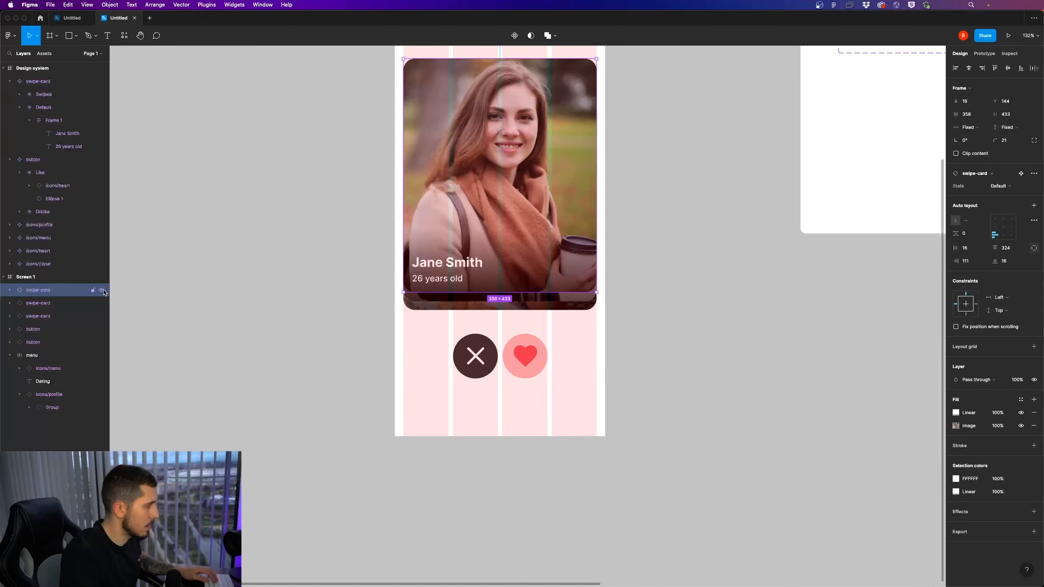
{"action": "left_click", "coordinate": [100, 293]}
{"action": "left_click", "coordinate": [57, 303]}
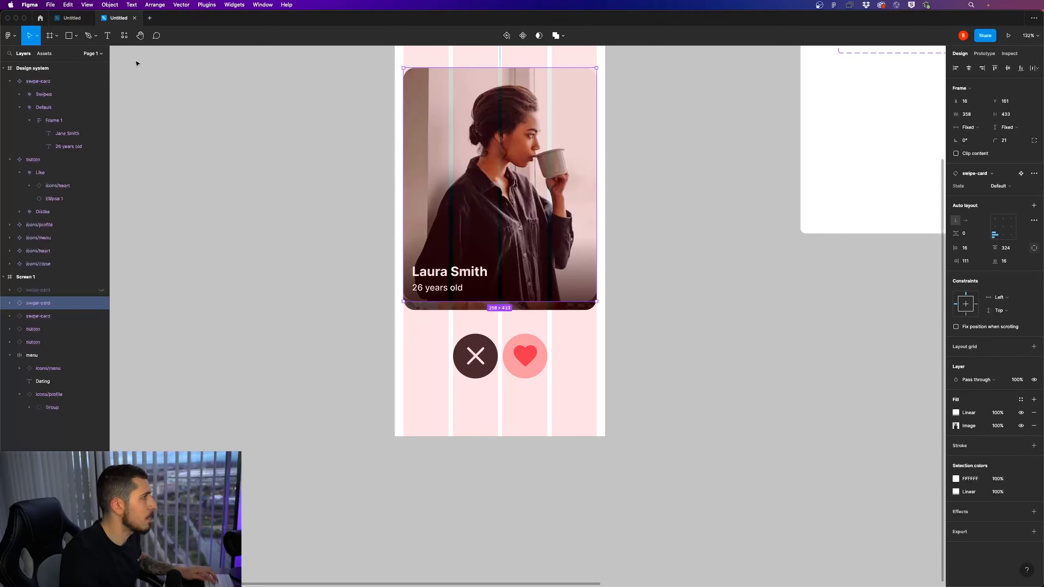
{"action": "left_click", "coordinate": [56, 37]}
{"action": "left_click", "coordinate": [56, 37]}
{"action": "left_click", "coordinate": [37, 36]}
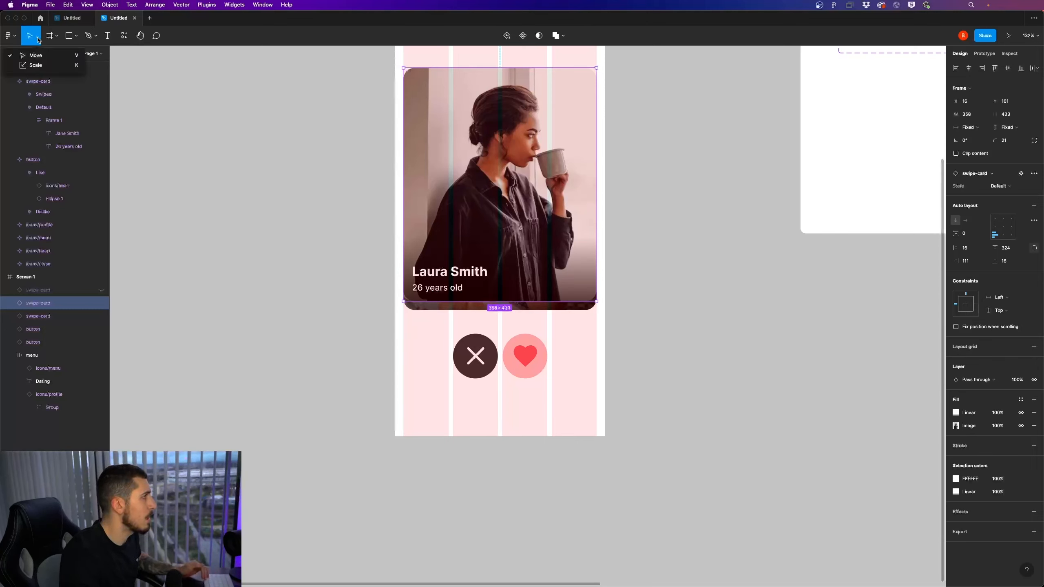
{"action": "left_click", "coordinate": [36, 65]}
{"action": "scroll", "coordinate": [600, 177], "scroll_direction": "up", "scroll_amount": 5}
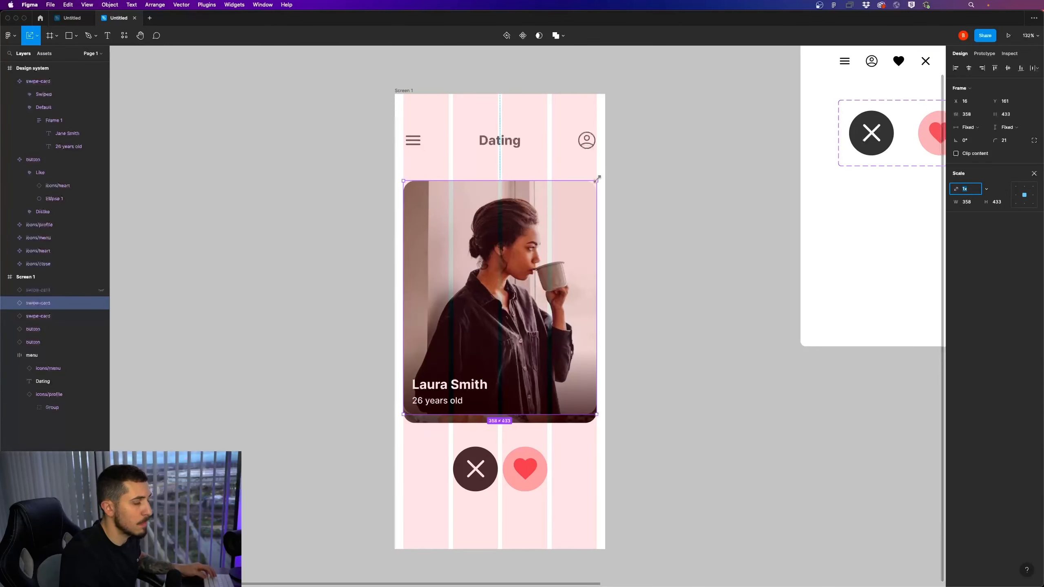
{"action": "left_click_drag", "start_coordinate": [597, 180], "coordinate": [592, 191]}
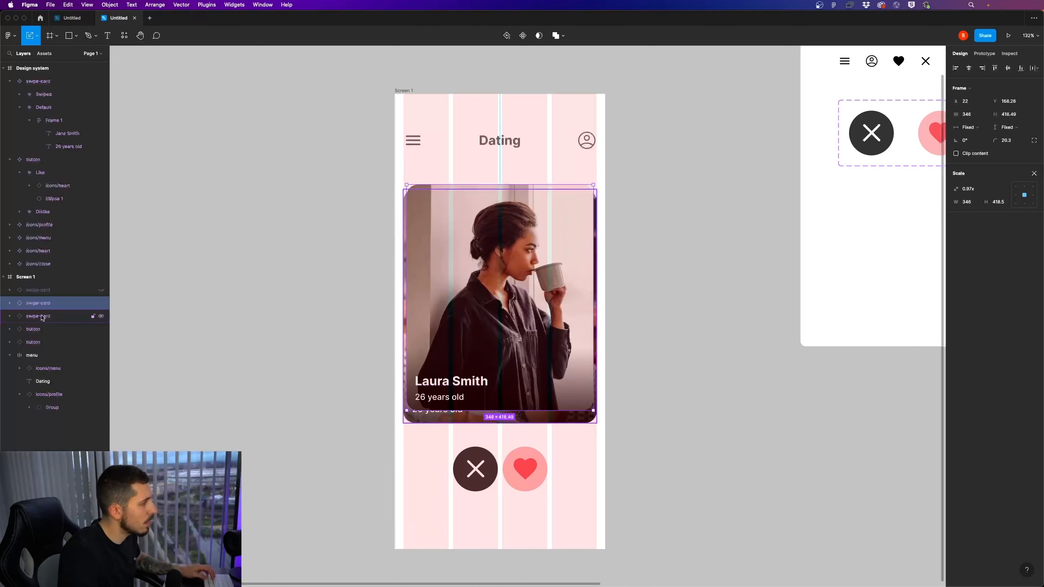
Hide the middle swipe card and scale the back card proportionally to about 323 × 391, starting at X 34
{"action": "left_click", "coordinate": [82, 311]}
{"action": "left_click", "coordinate": [100, 304]}
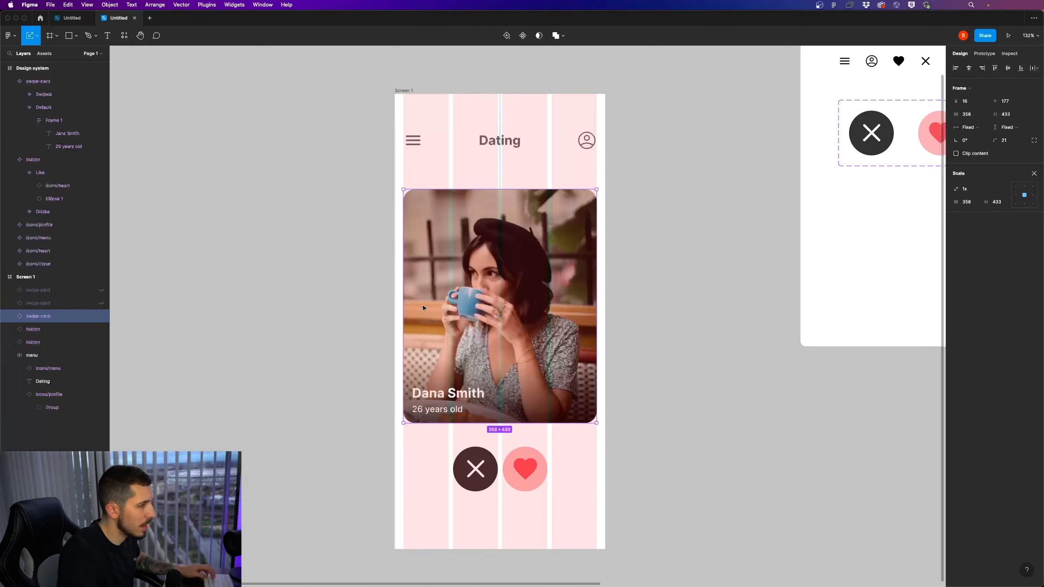
{"action": "left_click_drag", "start_coordinate": [402, 422], "coordinate": [413, 411]}
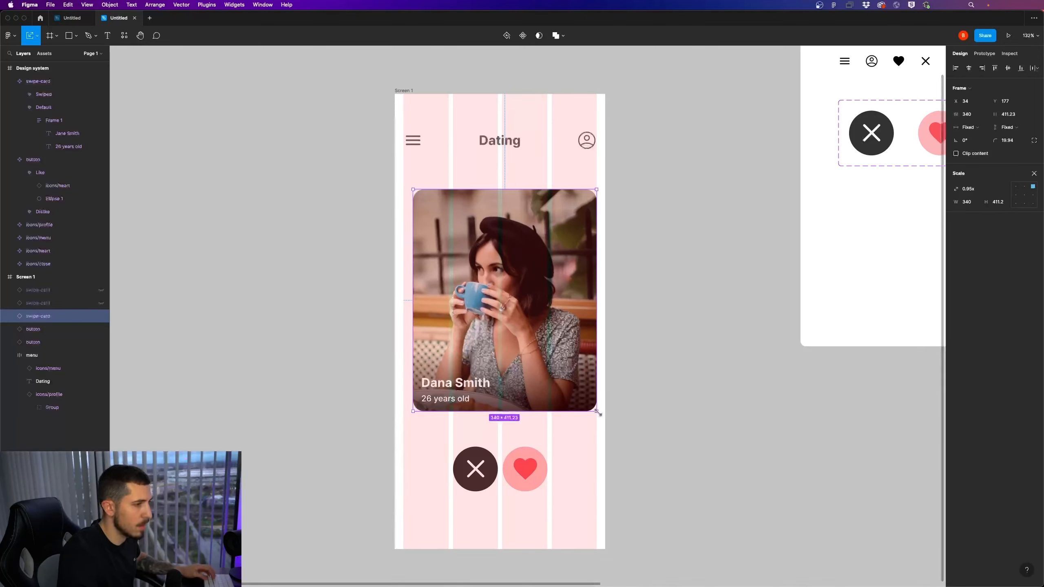
{"action": "left_click_drag", "start_coordinate": [598, 413], "coordinate": [588, 402]}
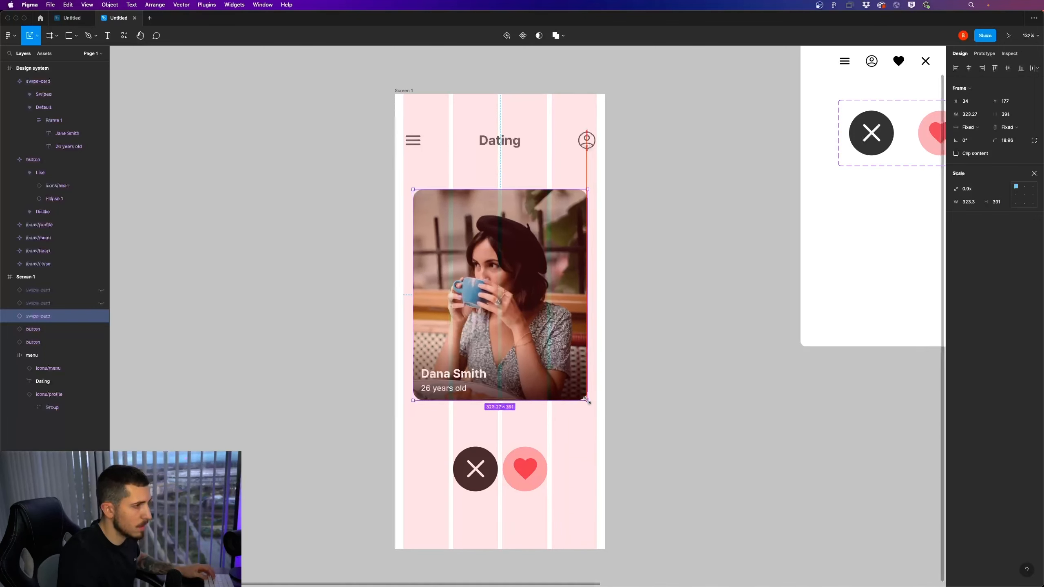
Show the middle swipe card again and move the back card down to Y 205 so it peeks out below
{"action": "left_click", "coordinate": [101, 303]}
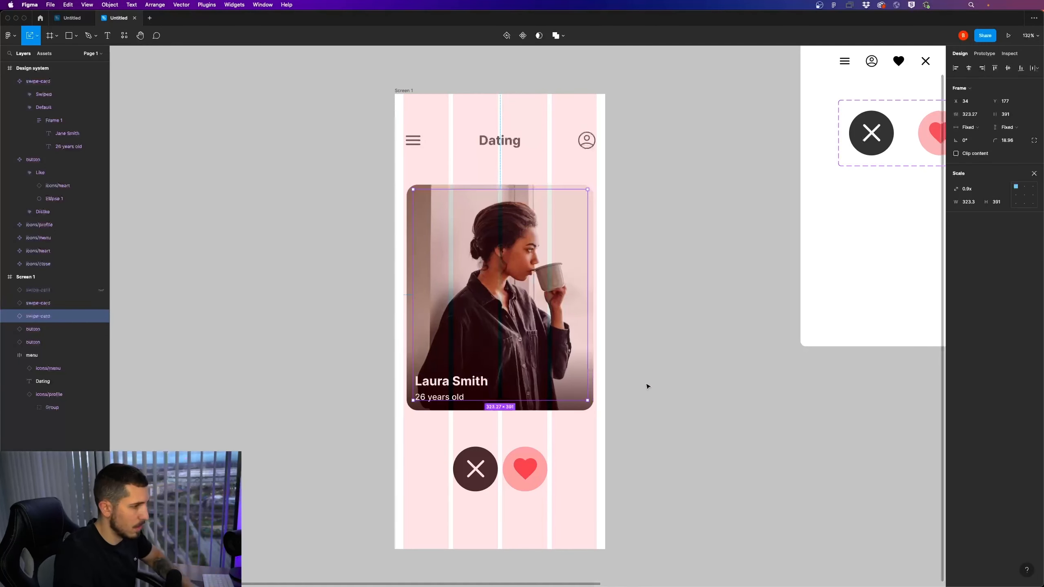
{"action": "key", "text": "shift+Down"}
{"action": "key", "text": "shift+Down"}
{"action": "key", "text": "shift+Down"}
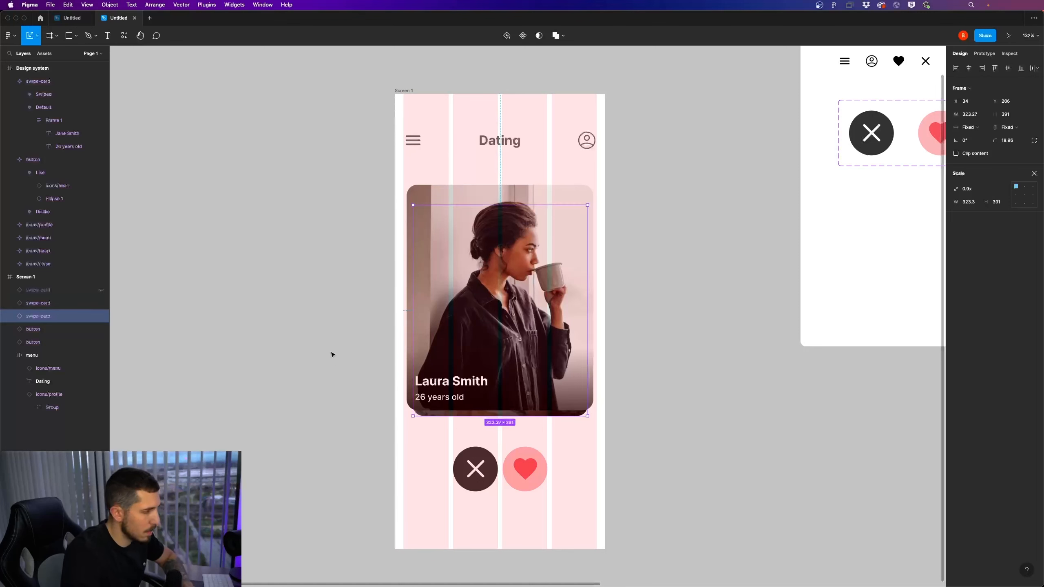
{"action": "key", "text": "Up"}
Show the front swipe card again and nudge it down by 1 px
{"action": "left_click", "coordinate": [101, 290]}
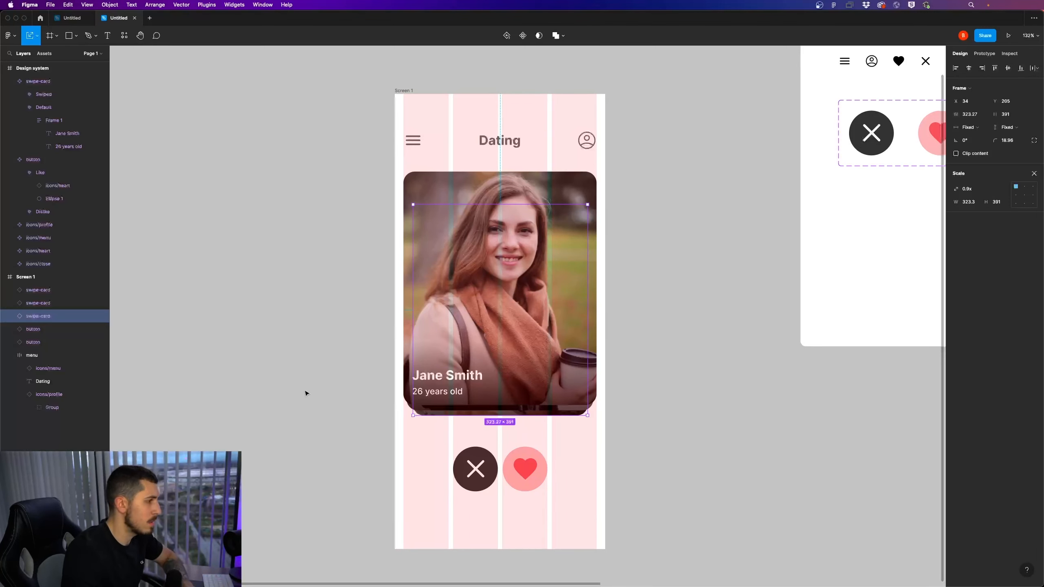
{"action": "left_click", "coordinate": [668, 443]}
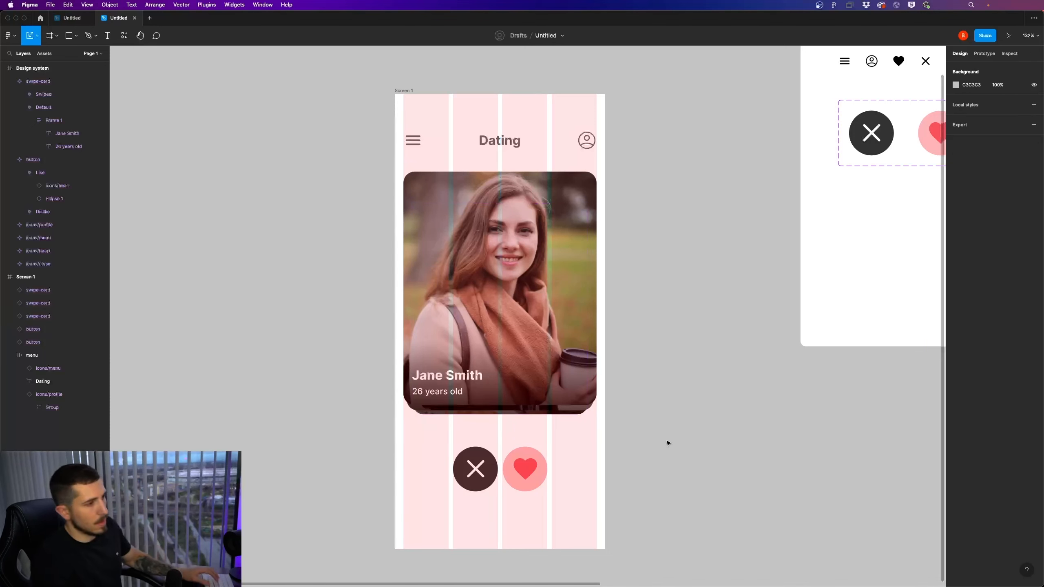
{"action": "left_click", "coordinate": [576, 387]}
{"action": "key", "text": "Down"}
{"action": "left_click", "coordinate": [632, 422]}
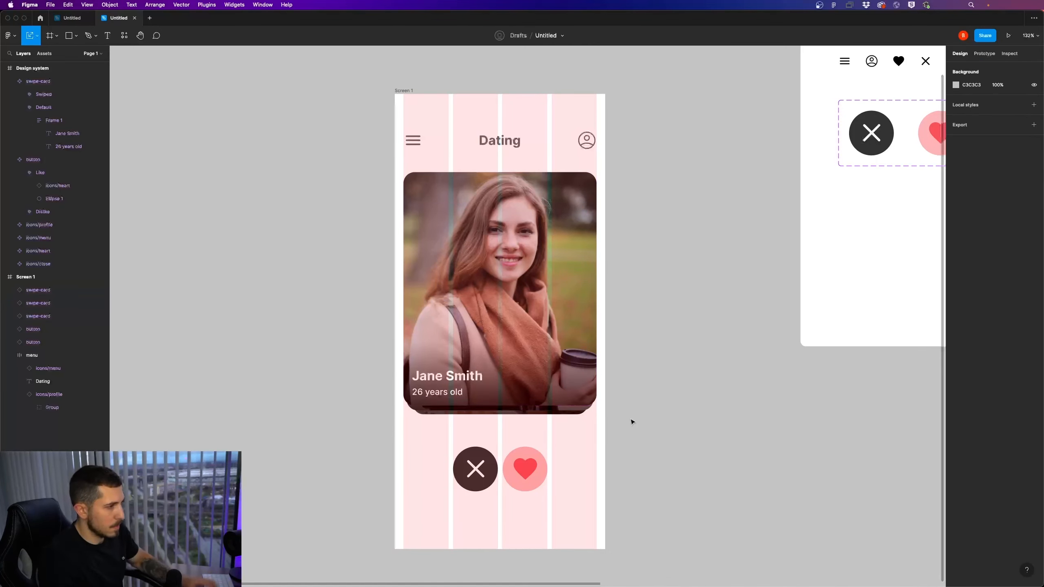
Move the Dislike and Like buttons together up to Y 619, closer to the card stack
{"action": "scroll", "coordinate": [627, 426], "scroll_direction": "down", "scroll_amount": 5}
{"action": "scroll", "coordinate": [625, 428], "scroll_direction": "up", "scroll_amount": 5}
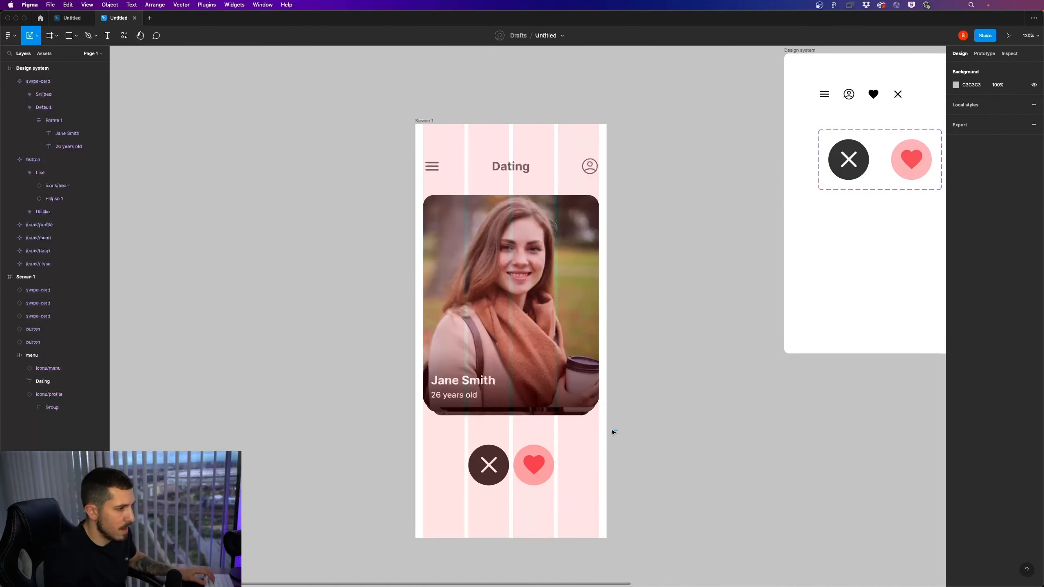
{"action": "left_click_drag", "start_coordinate": [560, 505], "coordinate": [496, 455]}
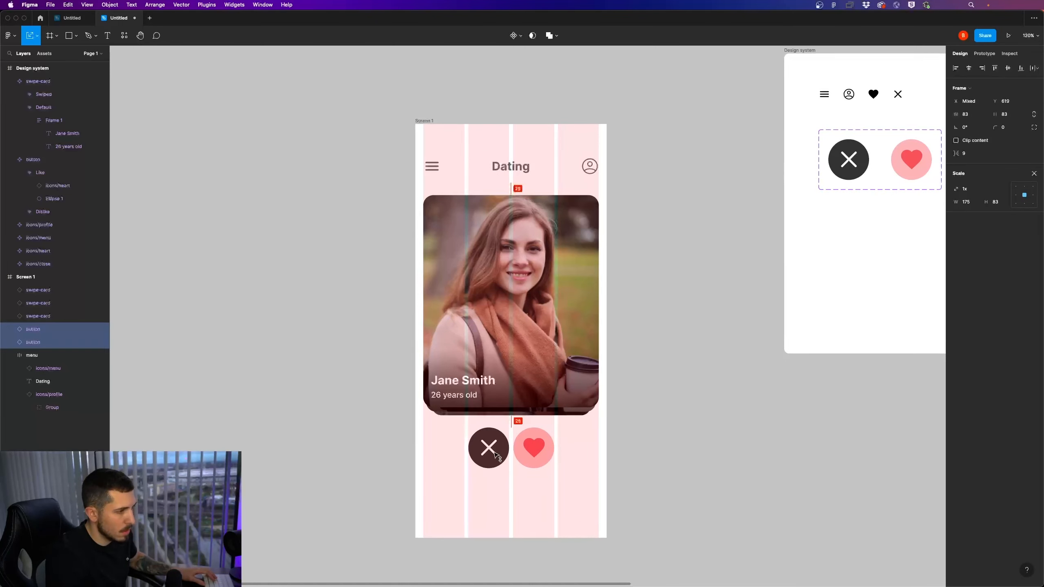
{"action": "left_click", "coordinate": [641, 434]}
{"action": "left_click_drag", "start_coordinate": [631, 425], "coordinate": [424, 348]}
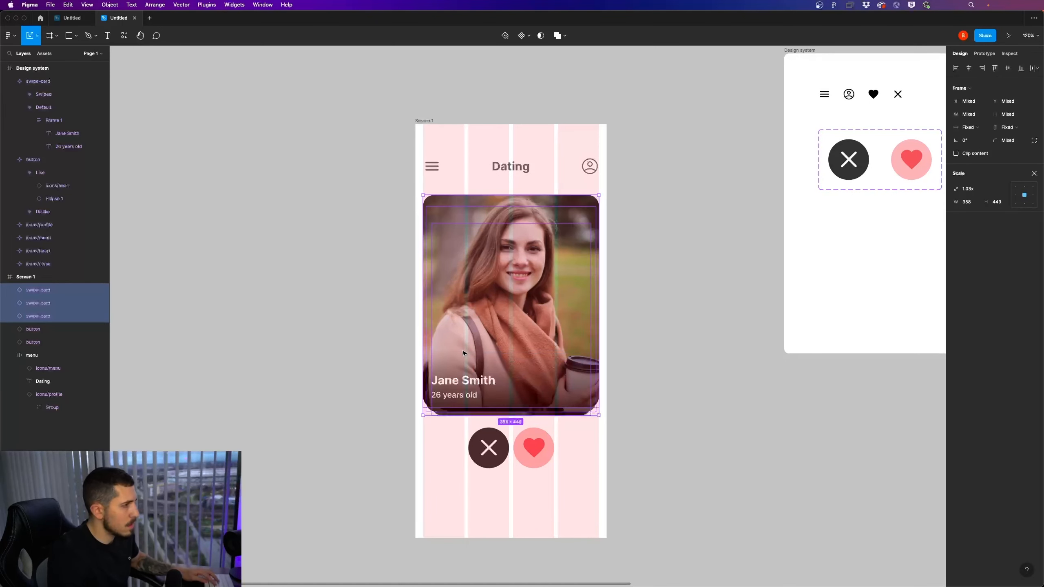
{"action": "right_click", "coordinate": [56, 302]}
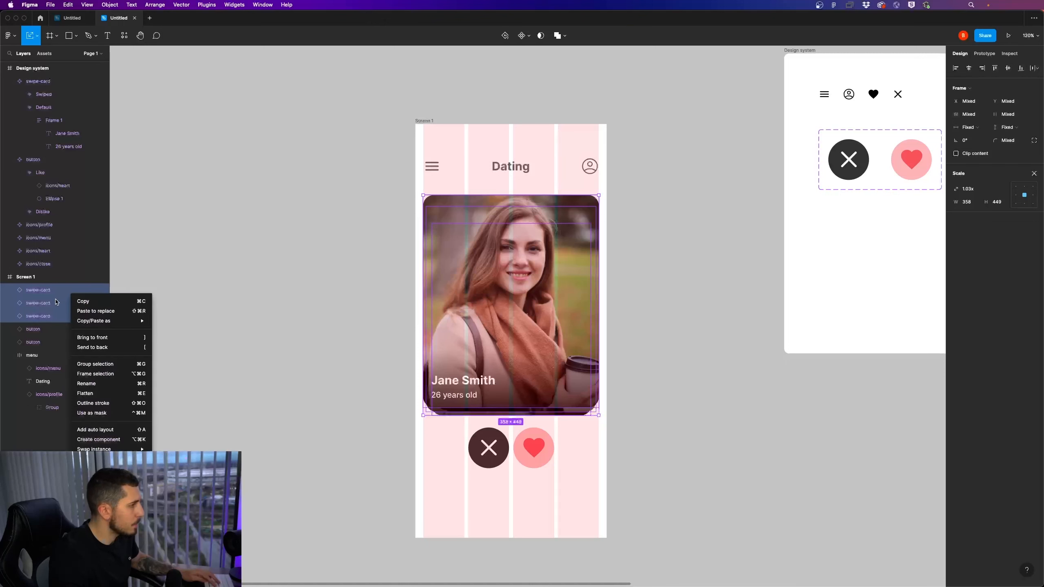
{"action": "key", "text": "Escape"}
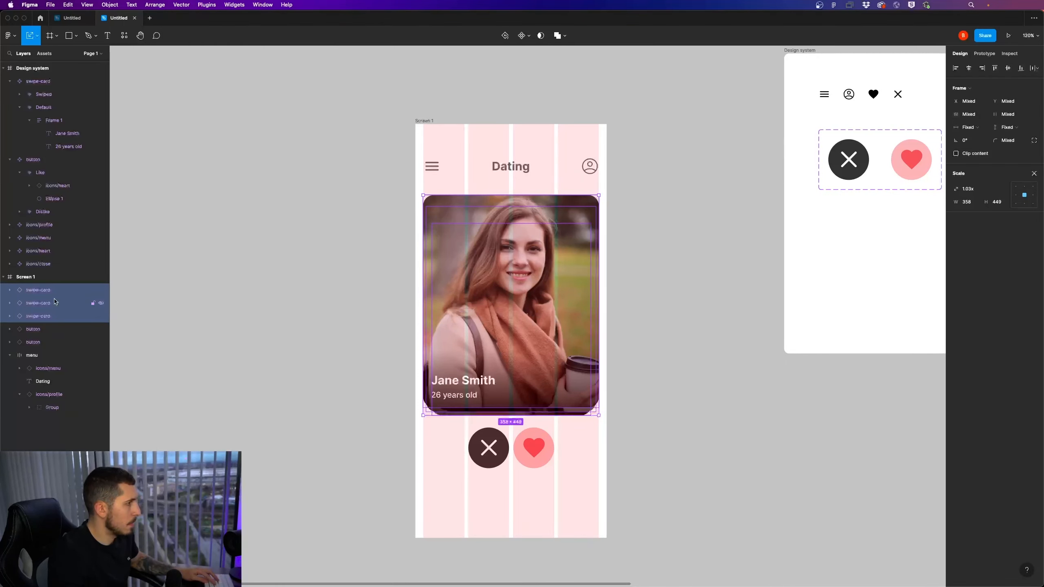
Duplicate the Screen 1 frame and place the copy directly beside the original
{"action": "left_click", "coordinate": [734, 382]}
{"action": "scroll", "coordinate": [734, 383], "scroll_direction": "down", "scroll_amount": 5}
{"action": "left_click_drag", "start_coordinate": [734, 382], "coordinate": [606, 343]}
{"action": "left_click_drag", "start_coordinate": [463, 214], "coordinate": [403, 211]}
{"action": "scroll", "coordinate": [459, 231], "scroll_direction": "down", "scroll_amount": 5}
{"action": "scroll", "coordinate": [460, 232], "scroll_direction": "right", "scroll_amount": 5}
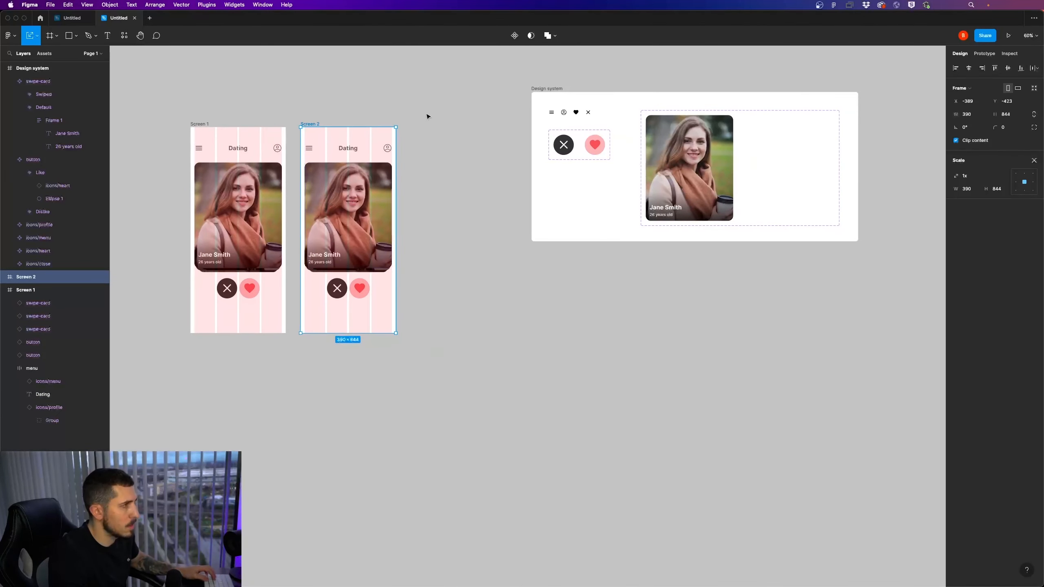
Move both screen frames together below the Design system frame, lined up with its starting edge at Y 173
{"action": "left_click_drag", "start_coordinate": [425, 88], "coordinate": [162, 395]}
{"action": "left_click_drag", "start_coordinate": [312, 126], "coordinate": [655, 272]}
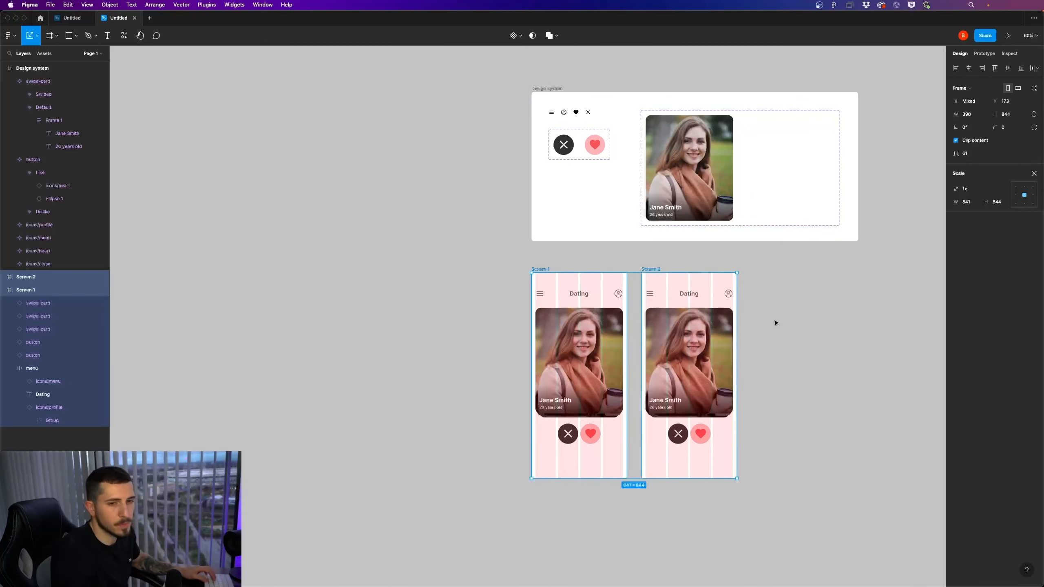
{"action": "scroll", "coordinate": [753, 291], "scroll_direction": "down", "scroll_amount": 3}
{"action": "scroll", "coordinate": [752, 292], "scroll_direction": "right", "scroll_amount": 2}
{"action": "scroll", "coordinate": [719, 318], "scroll_direction": "up", "scroll_amount": 2, "text": "ctrl"}
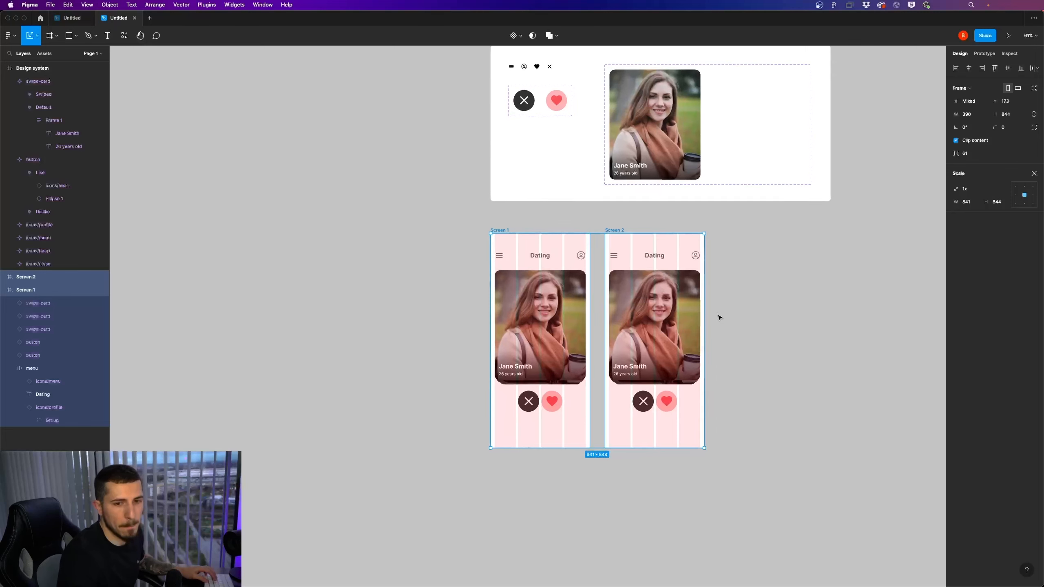
{"action": "scroll", "coordinate": [719, 317], "scroll_direction": "up", "scroll_amount": 1, "text": "ctrl"}
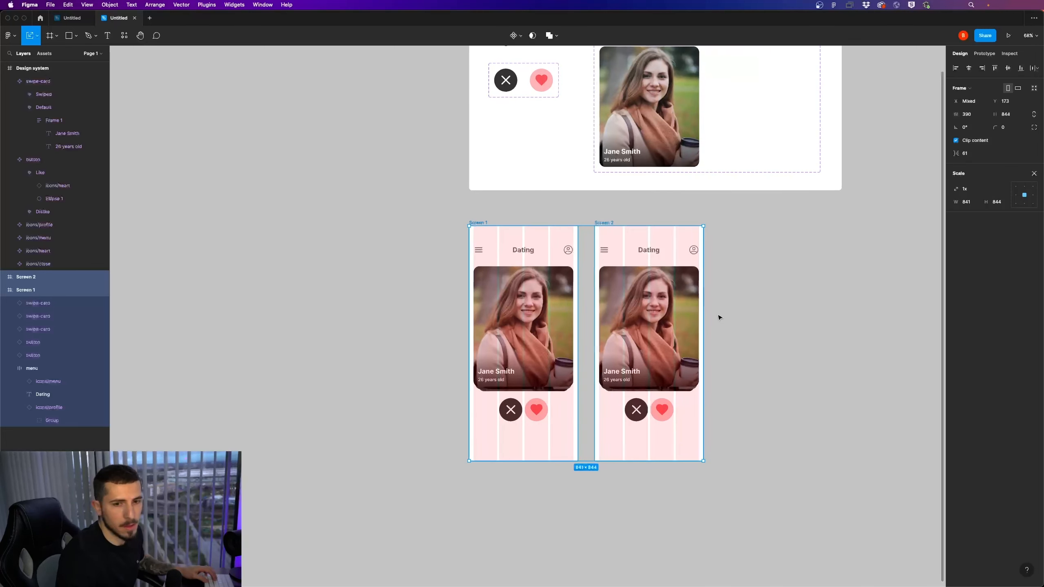
Rotate the front swipe card on Screen 2 to 15°
{"action": "left_click", "coordinate": [774, 301]}
{"action": "scroll", "coordinate": [680, 324], "scroll_direction": "right", "scroll_amount": 2}
{"action": "scroll", "coordinate": [680, 324], "scroll_direction": "up", "scroll_amount": 2, "text": "ctrl"}
{"action": "left_click", "coordinate": [570, 334]}
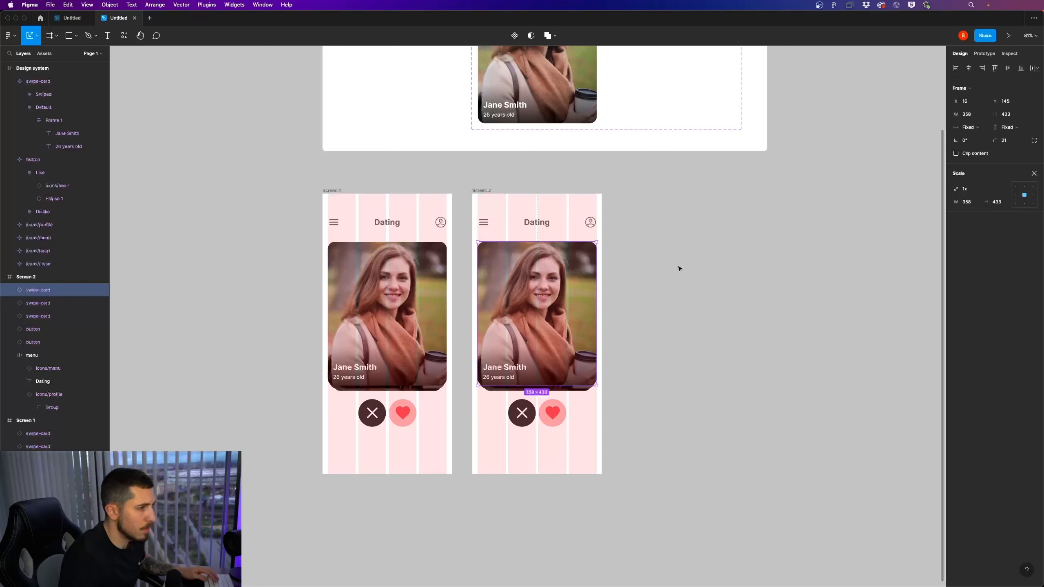
{"action": "left_click", "coordinate": [962, 139]}
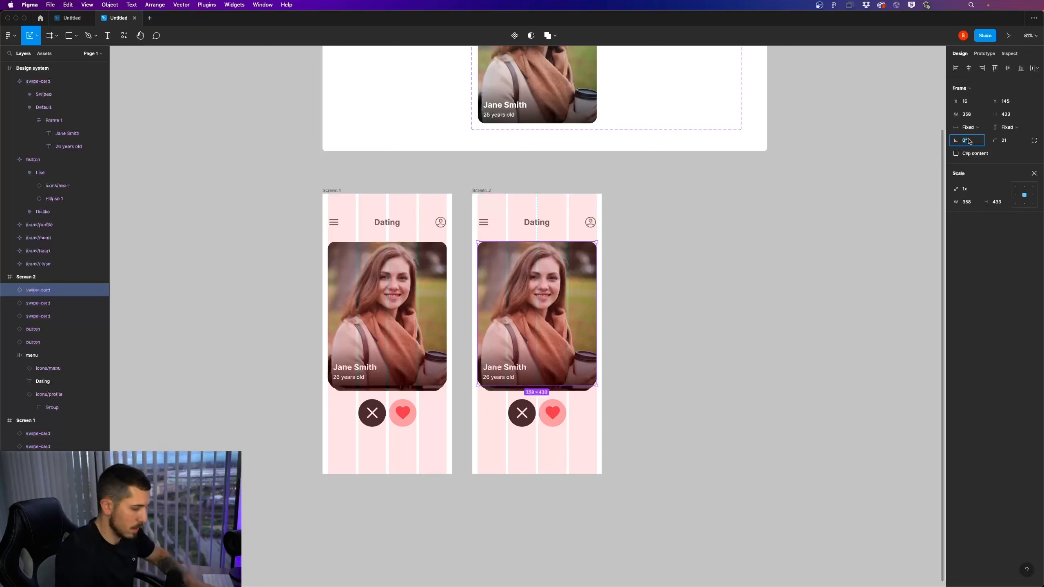
{"action": "type", "text": "15"}
{"action": "key", "text": "Return"}
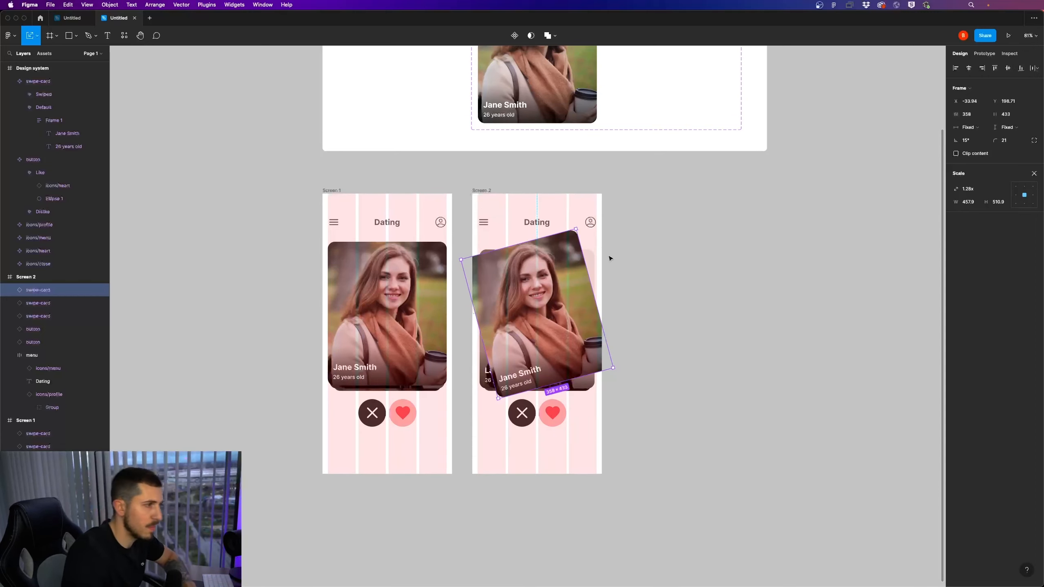
Move the rotated front card out of Screen 2 toward the Dislike side and down, to X -463.94, Y 328.71
{"action": "key", "text": "shift+Left"}
{"action": "key", "text": "shift+Left"}
{"action": "key", "text": "shift+Left"}
{"action": "key", "text": "shift+Left"}
{"action": "key", "text": "shift+Left"}
{"action": "key", "text": "shift+Left"}
{"action": "key", "text": "shift+Left"}
{"action": "key", "text": "shift+Left"}
{"action": "key", "text": "shift+Left"}
{"action": "key", "text": "shift+Left"}
{"action": "key", "text": "shift+Left"}
{"action": "key", "text": "shift+Left"}
{"action": "key", "text": "shift+Left"}
{"action": "key", "text": "shift+Left"}
{"action": "key", "text": "shift+Left"}
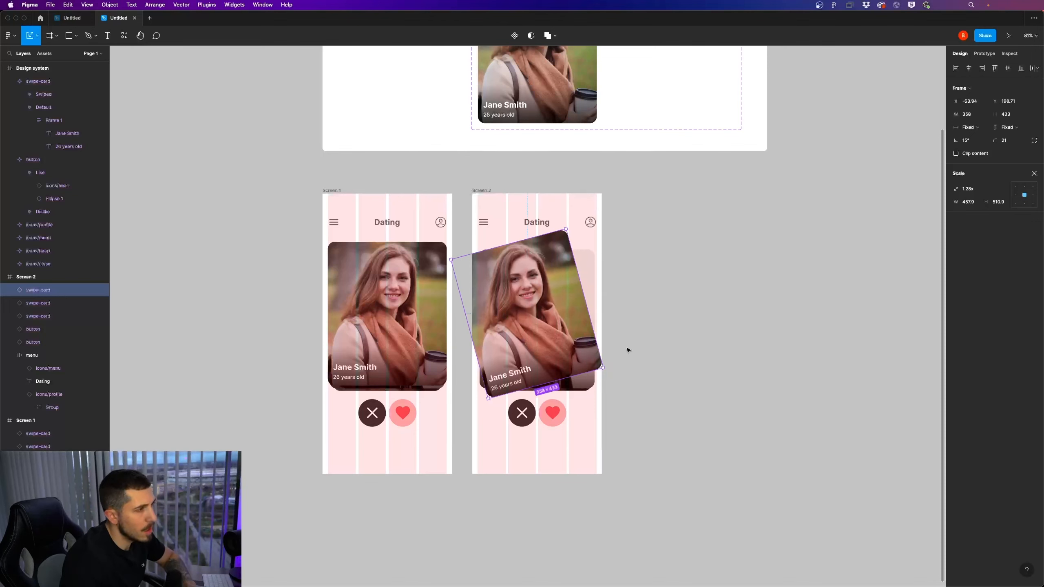
{"action": "key", "text": "shift+Left"}
{"action": "key", "text": "shift+Left"}
{"action": "key", "text": "shift+Left"}
{"action": "key", "text": "shift+Left"}
{"action": "key", "text": "shift+Left"}
{"action": "key", "text": "shift+Left"}
{"action": "key", "text": "shift+Left"}
{"action": "key", "text": "shift+Left"}
{"action": "key", "text": "shift+Left"}
{"action": "key", "text": "shift+Left"}
{"action": "key", "text": "shift+Left"}
{"action": "key", "text": "shift+Left"}
{"action": "key", "text": "shift+Left"}
{"action": "key", "text": "shift+Left"}
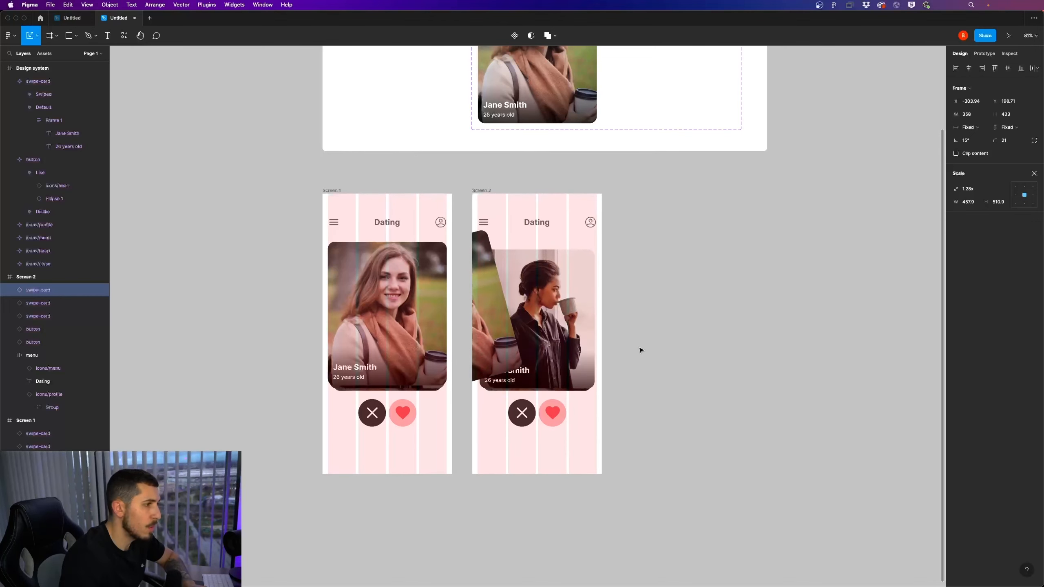
{"action": "key", "text": "shift+Left"}
{"action": "key", "text": "shift+Left"}
{"action": "key", "text": "shift+Down"}
{"action": "key", "text": "shift+Down"}
{"action": "key", "text": "shift+Down"}
{"action": "key", "text": "shift+Down"}
{"action": "key", "text": "shift+Down"}
{"action": "key", "text": "shift+Down"}
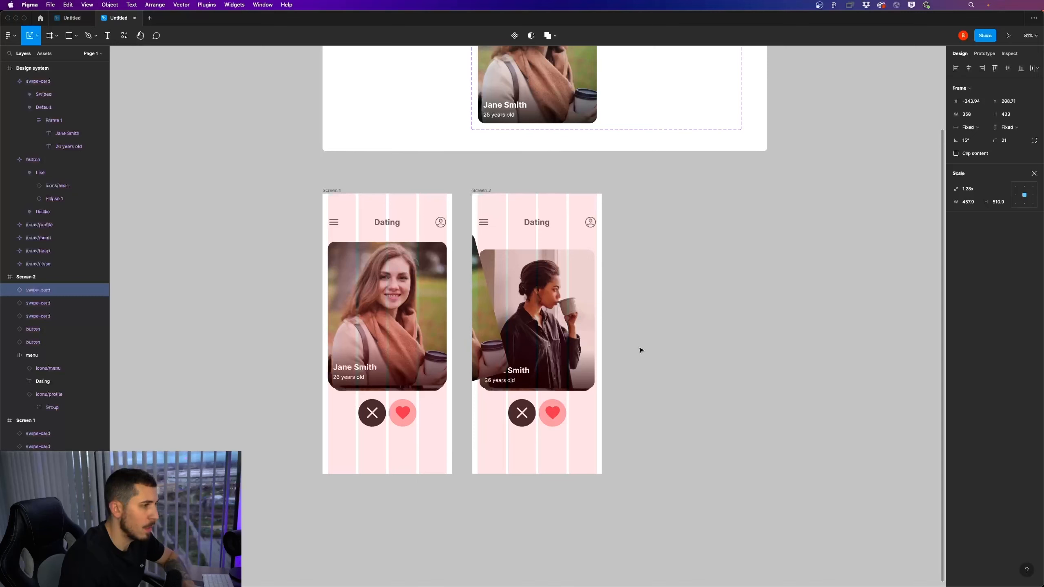
{"action": "key", "text": "shift+Down"}
{"action": "key", "text": "shift+Down"}
{"action": "key", "text": "shift+Down"}
{"action": "key", "text": "shift+Down"}
{"action": "key", "text": "shift+Down"}
{"action": "key", "text": "shift+Down"}
{"action": "key", "text": "shift+Down"}
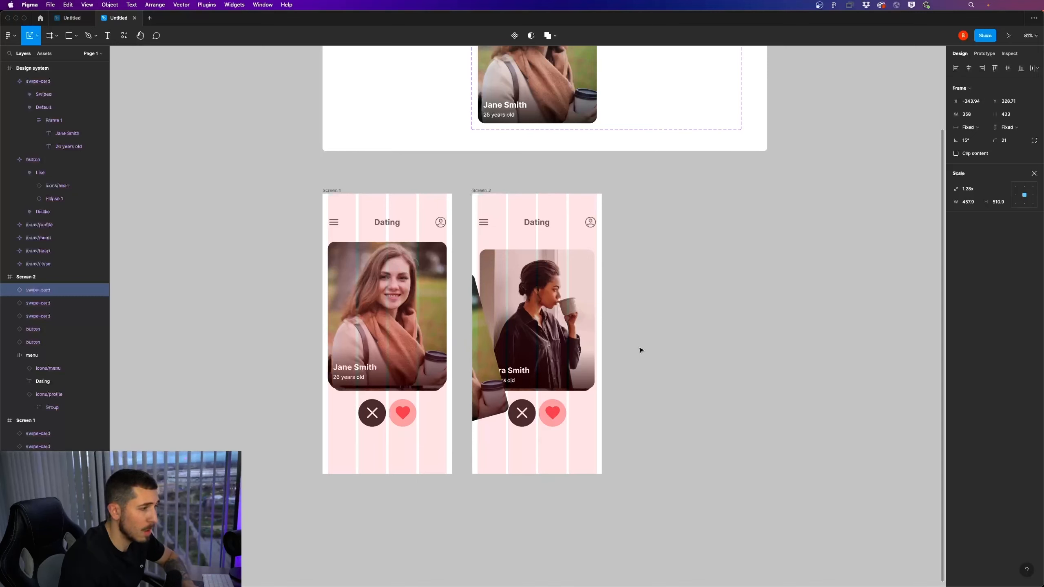
{"action": "key", "text": "shift+Left"}
{"action": "key", "text": "shift+Left"}
{"action": "key", "text": "shift+Left"}
{"action": "key", "text": "shift+Left"}
{"action": "key", "text": "shift+Left"}
{"action": "key", "text": "shift+Left"}
{"action": "key", "text": "shift+Left"}
{"action": "key", "text": "shift+Left"}
{"action": "key", "text": "shift+Left"}
{"action": "key", "text": "shift+Left"}
{"action": "key", "text": "shift+Left"}
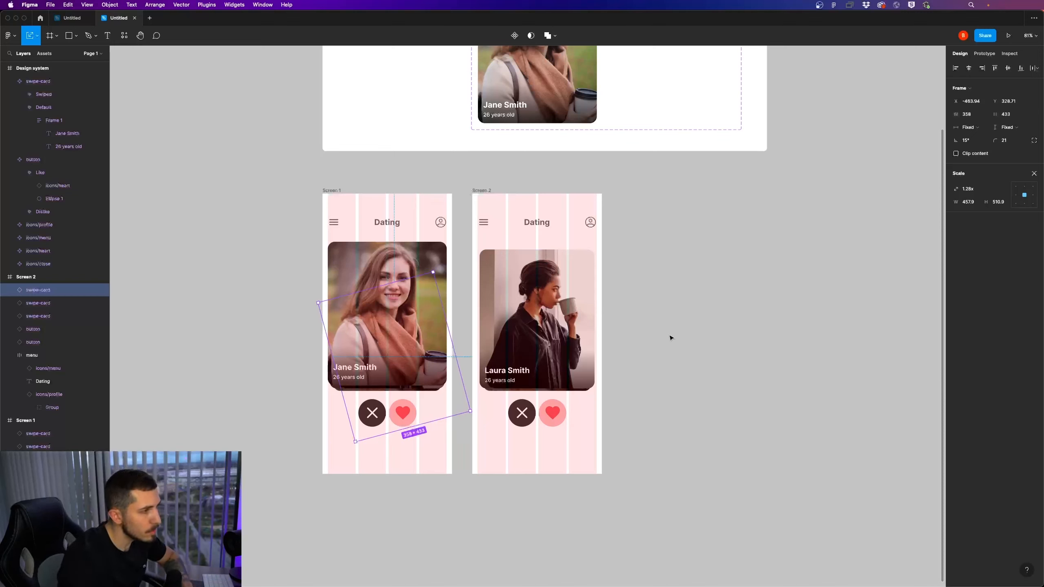
{"action": "key", "text": "shift+Right"}
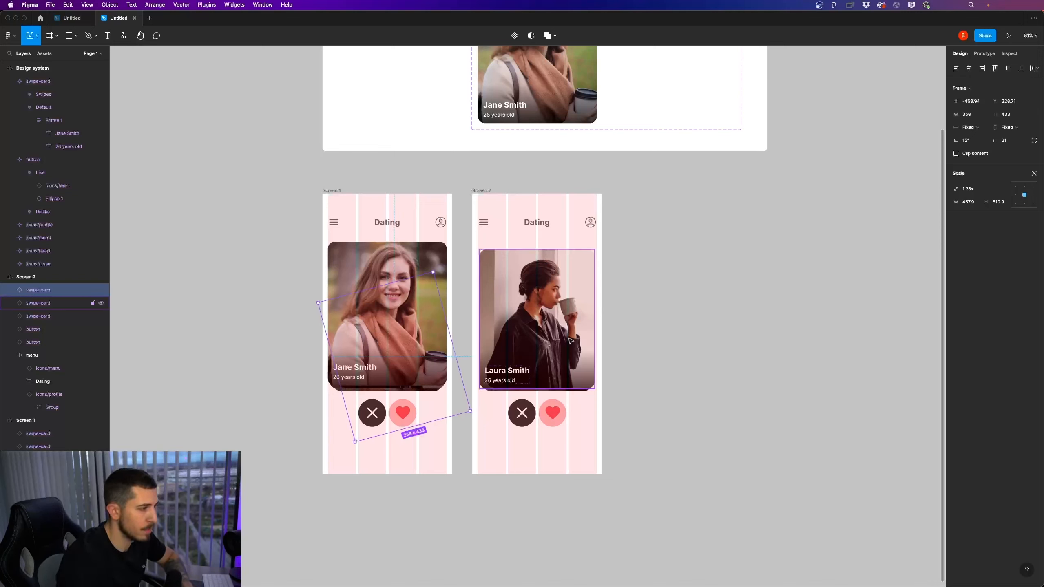
Scale the back swipe card on Screen 2 proportionally to a width of 346, matching the middle card
{"action": "left_click", "coordinate": [571, 340]}
{"action": "scroll", "coordinate": [569, 289], "scroll_direction": "up", "scroll_amount": 2}
{"action": "scroll", "coordinate": [570, 289], "scroll_direction": "up", "scroll_amount": 3}
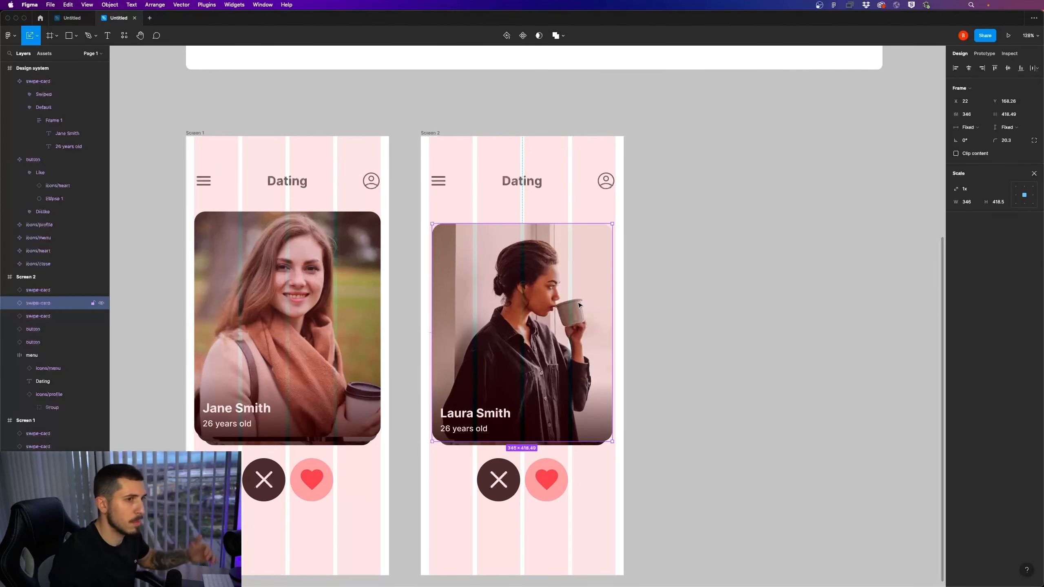
{"action": "left_click", "coordinate": [969, 204]}
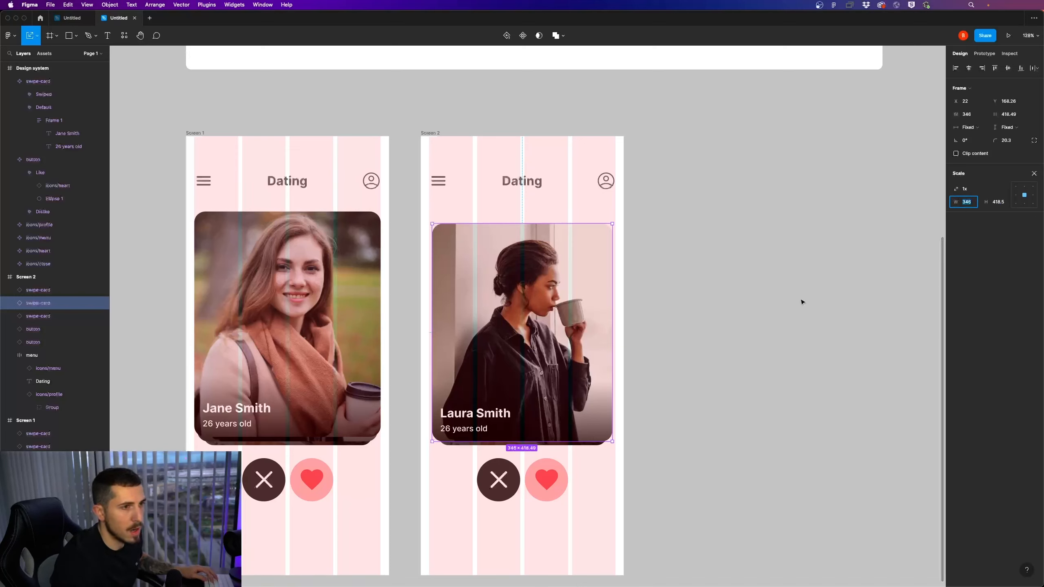
{"action": "left_click", "coordinate": [560, 448]}
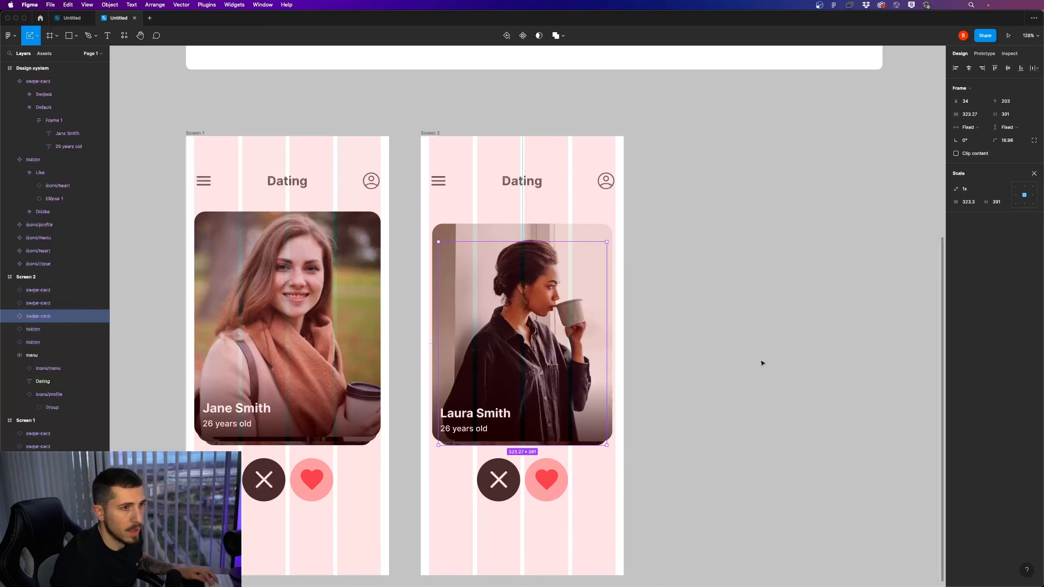
{"action": "left_click", "coordinate": [962, 202]}
{"action": "type", "text": "346"}
{"action": "key", "text": "Return"}
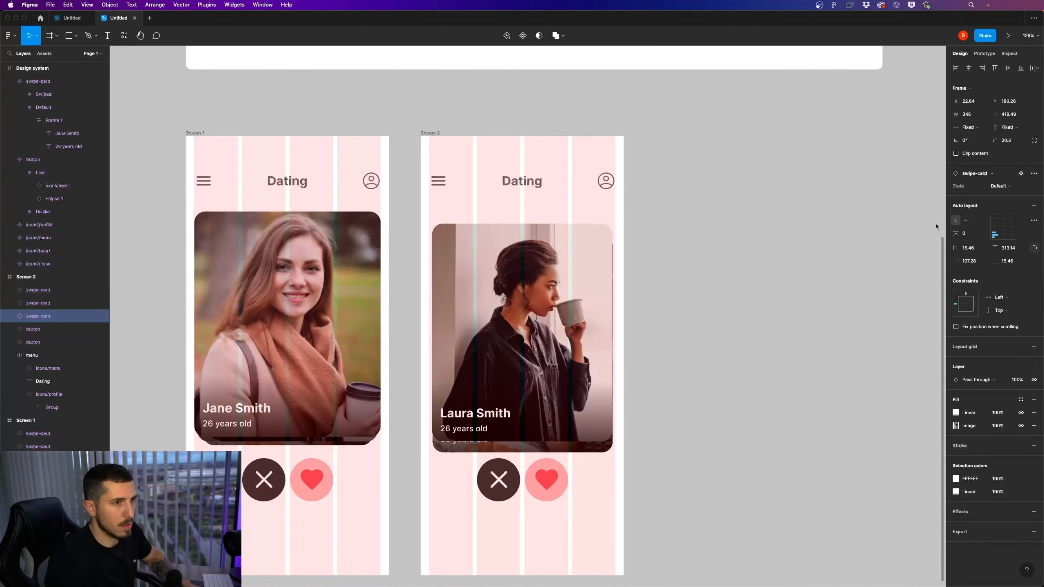
{"action": "left_click", "coordinate": [600, 449], "text": "shift"}
{"action": "left_click_drag", "start_coordinate": [597, 450], "coordinate": [592, 450]}
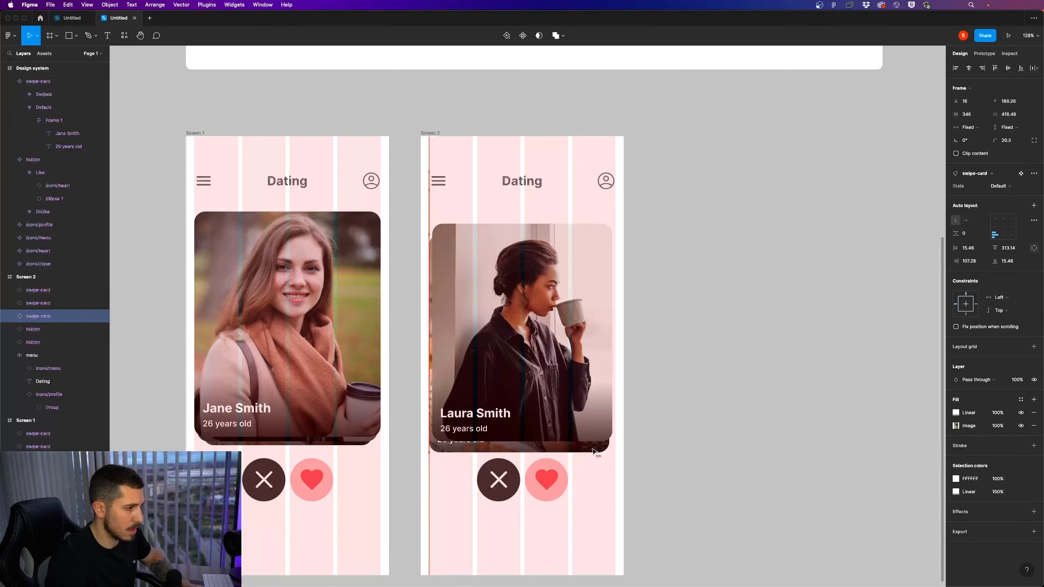
{"action": "key", "text": "Escape"}
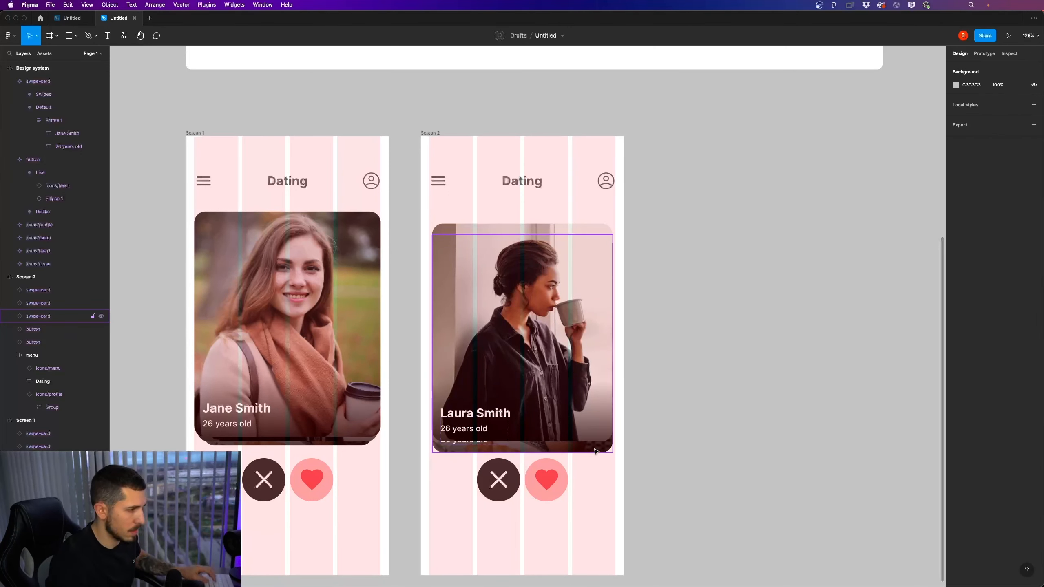
Move the back card on Screen 2 up until it sits directly behind the middle card
{"action": "left_click", "coordinate": [600, 450]}
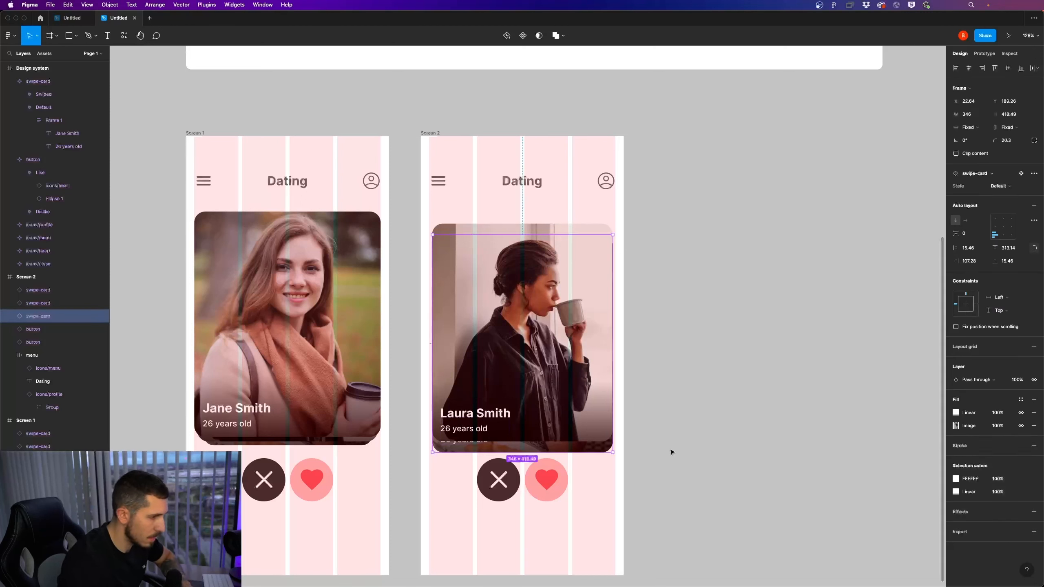
{"action": "key", "text": "shift+Up"}
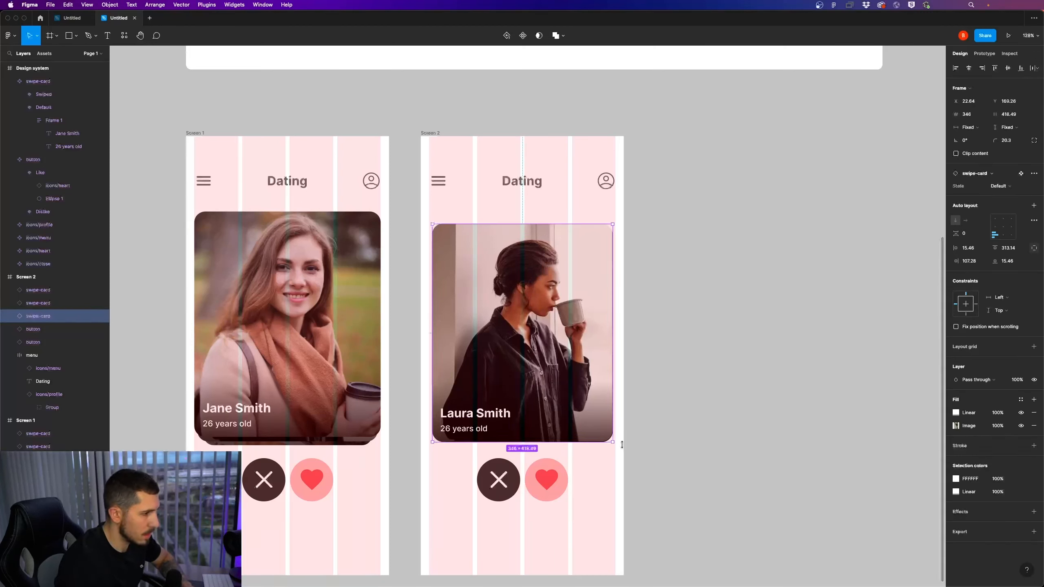
{"action": "key", "text": "Up"}
Enlarge the middle swipe card on Screen 2 from its upper corners to 358 × 433, starting at X 16
{"action": "left_click", "coordinate": [567, 397]}
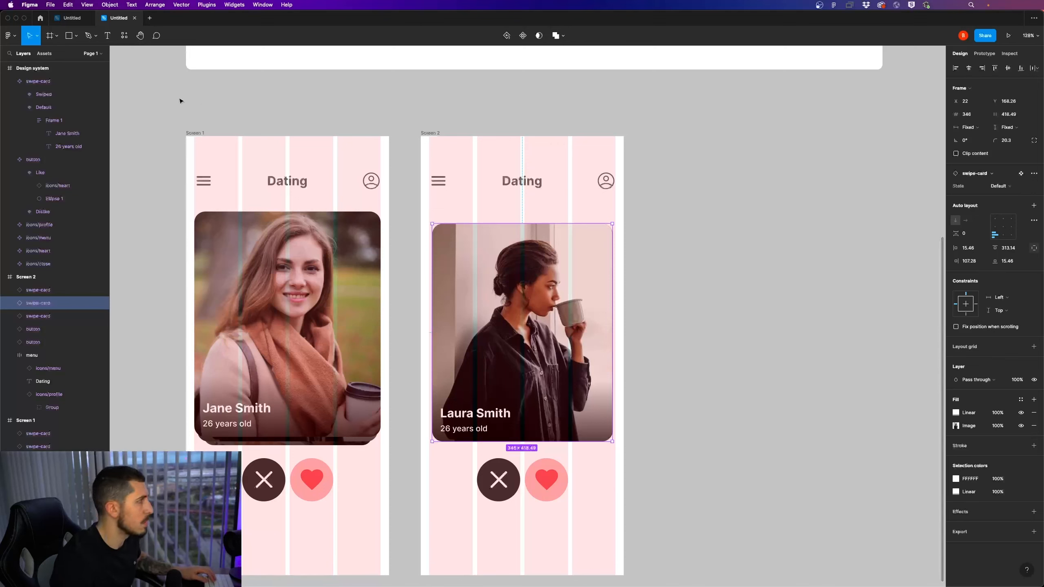
{"action": "right_click", "coordinate": [492, 244]}
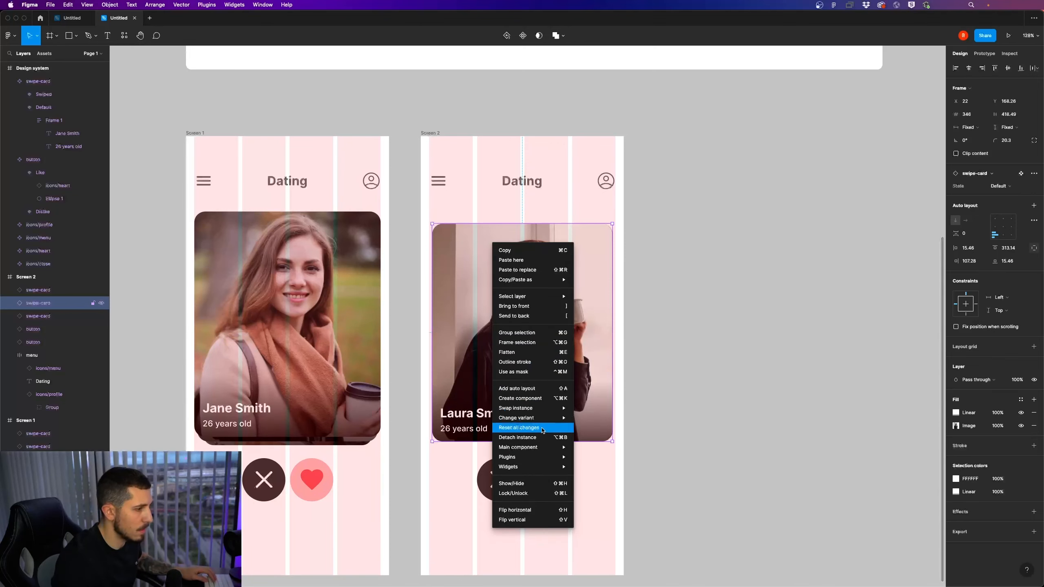
{"action": "left_click", "coordinate": [446, 238]}
{"action": "left_click_drag", "start_coordinate": [432, 224], "coordinate": [431, 221]}
{"action": "scroll", "coordinate": [542, 249], "scroll_direction": "up", "scroll_amount": 10}
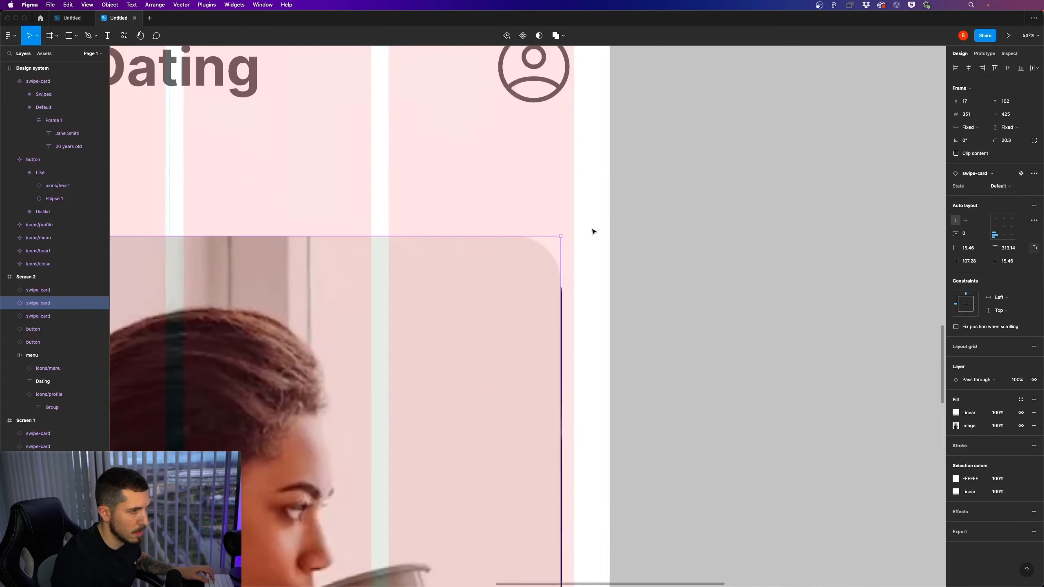
{"action": "left_click_drag", "start_coordinate": [537, 242], "coordinate": [566, 210]}
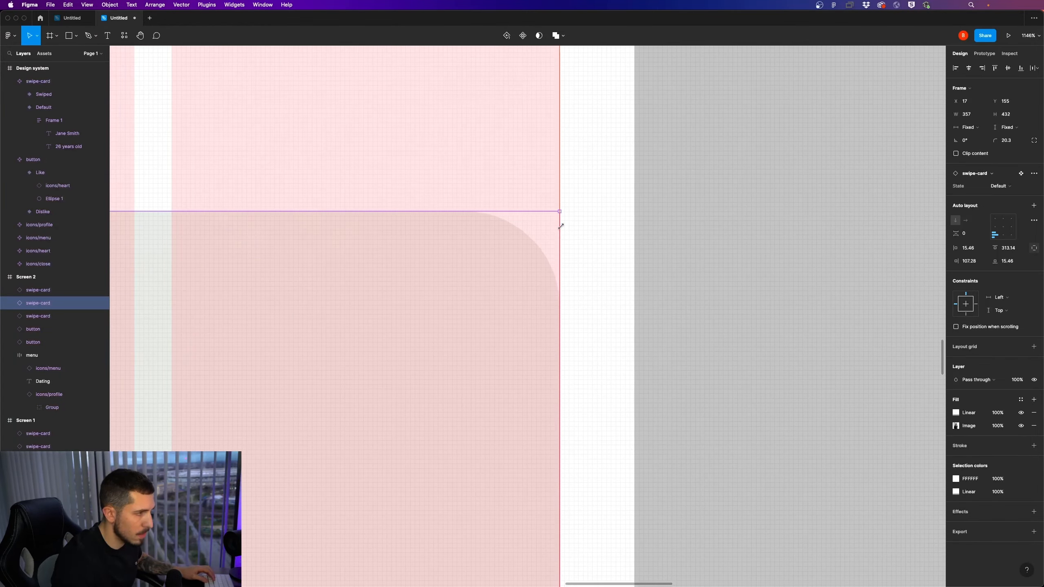
{"action": "scroll", "coordinate": [534, 254], "scroll_direction": "down", "scroll_amount": 15}
{"action": "scroll", "coordinate": [358, 291], "scroll_direction": "up", "scroll_amount": 10}
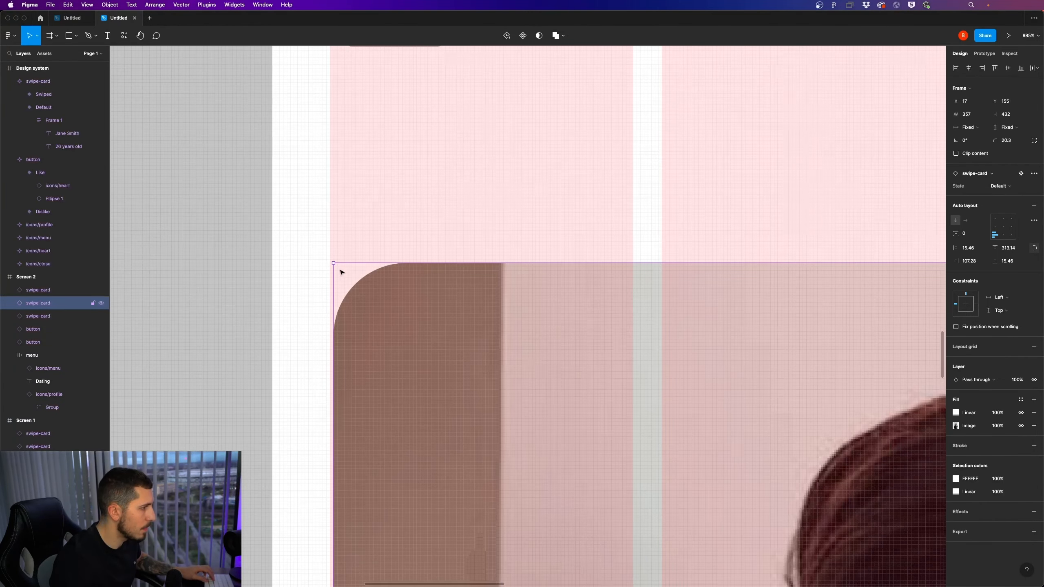
{"action": "left_click_drag", "start_coordinate": [333, 263], "coordinate": [330, 260]}
{"action": "scroll", "coordinate": [333, 261], "scroll_direction": "down", "scroll_amount": 15}
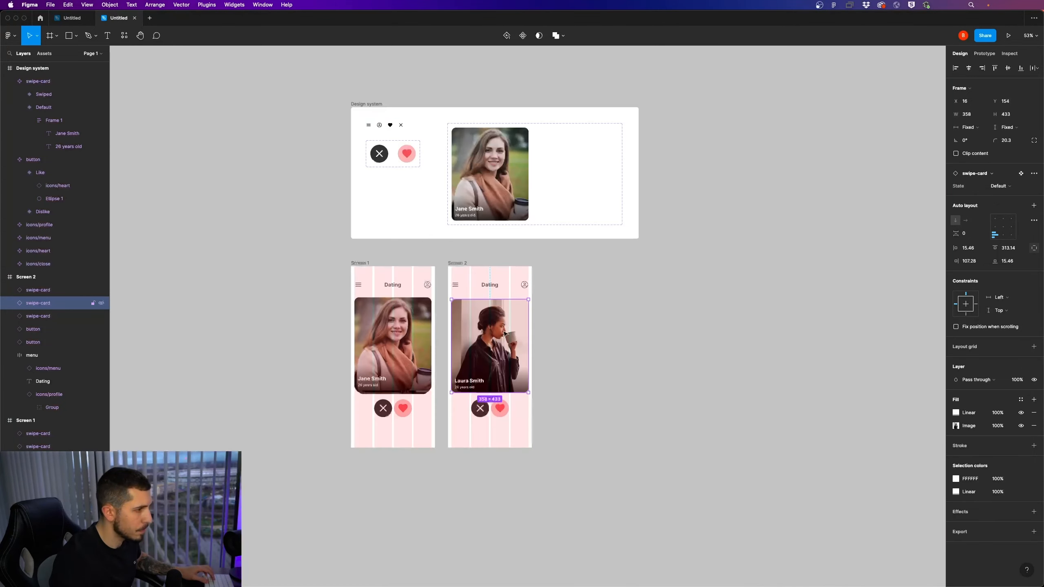
Move the enlarged swipe card on Screen 2 up to Y 146, in the front-card position
{"action": "scroll", "coordinate": [495, 341], "scroll_direction": "up", "scroll_amount": 5}
{"action": "scroll", "coordinate": [490, 339], "scroll_direction": "up", "scroll_amount": 3}
{"action": "left_click_drag", "start_coordinate": [488, 338], "coordinate": [488, 333]}
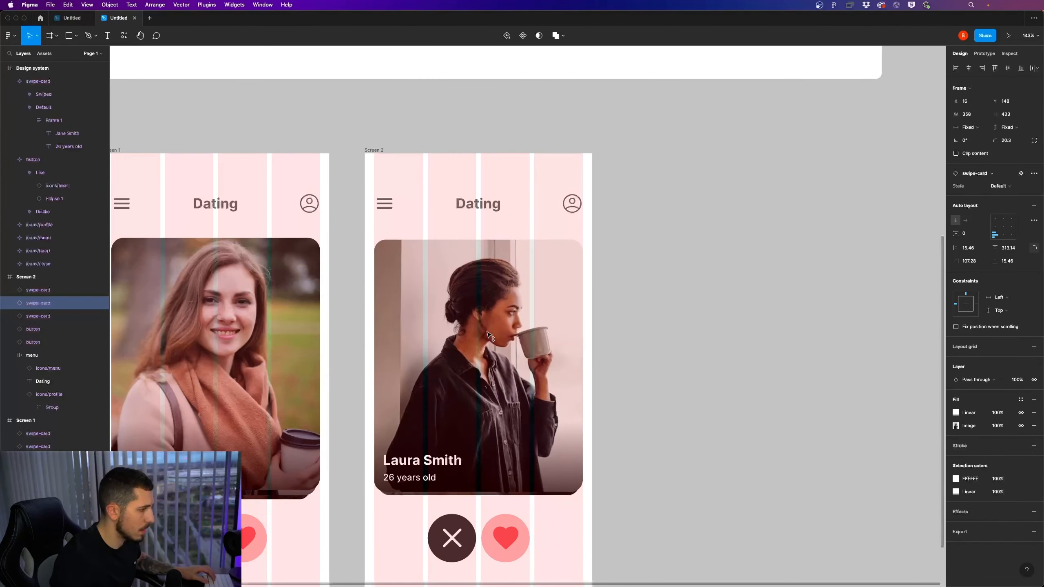
{"action": "left_click", "coordinate": [625, 331]}
{"action": "scroll", "coordinate": [554, 252], "scroll_direction": "down", "scroll_amount": 5}
{"action": "scroll", "coordinate": [495, 388], "scroll_direction": "up", "scroll_amount": 5}
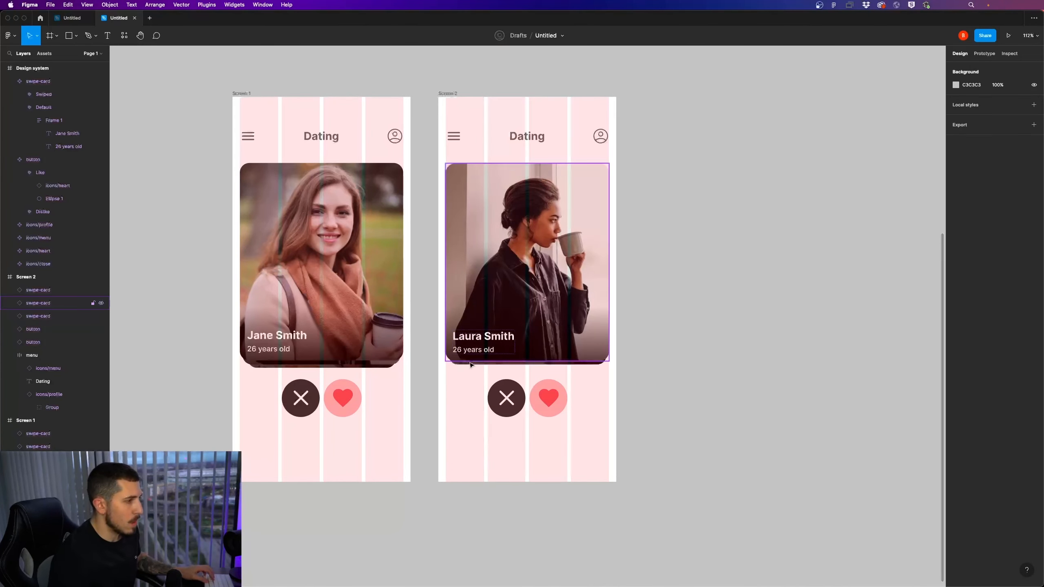
Rotate the enlarged swipe card on Screen 2 to -15°
{"action": "left_click", "coordinate": [557, 324]}
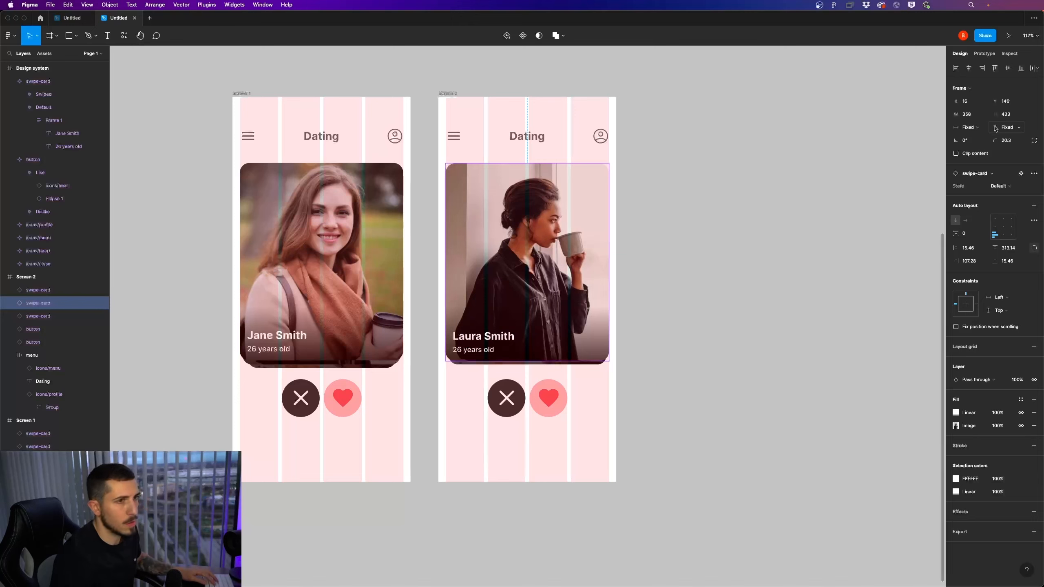
{"action": "left_click", "coordinate": [970, 141]}
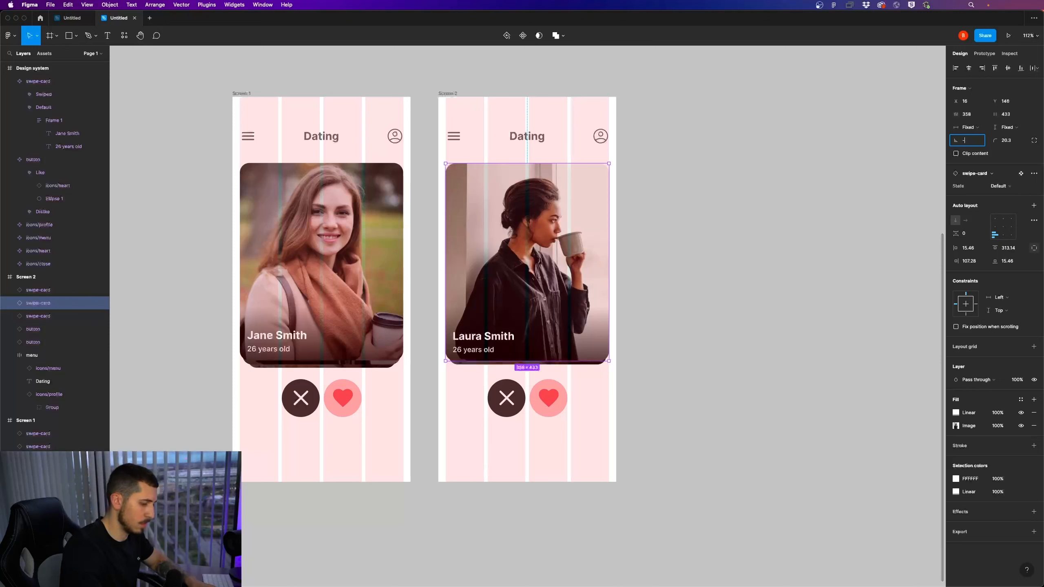
{"action": "type", "text": "-15"}
{"action": "key", "text": "Return"}
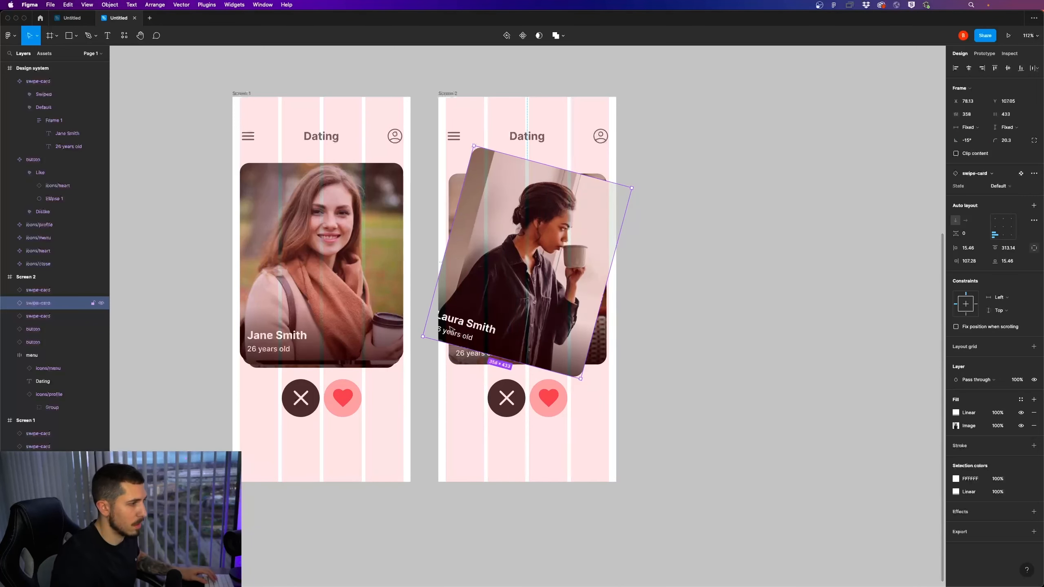
Move the rotated swipe card off the right side of Screen 2 and down, to about X 508, Y 243
{"action": "left_click_drag", "start_coordinate": [452, 329], "coordinate": [553, 343]}
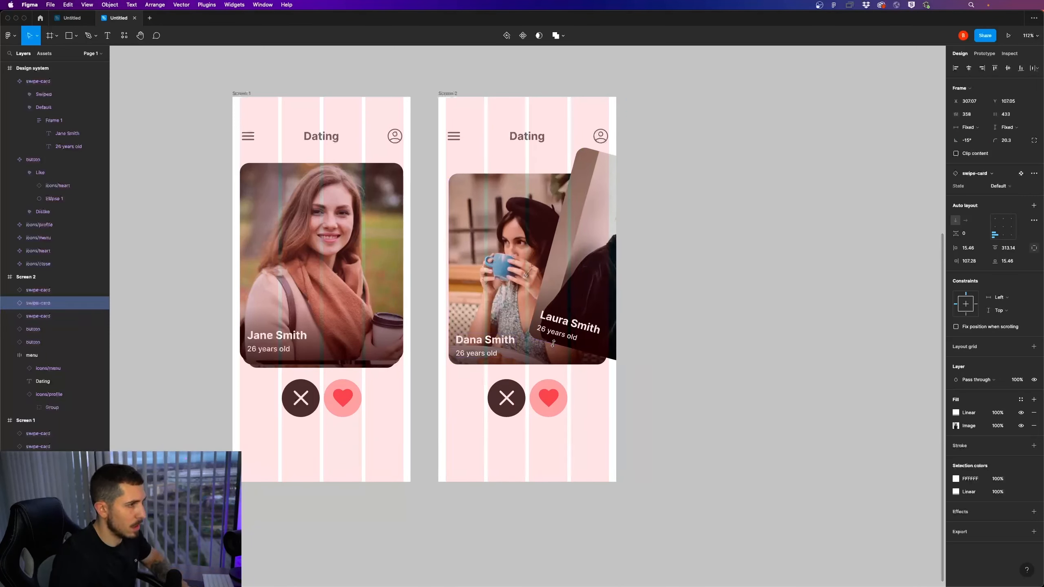
{"action": "key", "text": "shift+Right"}
{"action": "key", "text": "shift+Right"}
{"action": "key", "text": "shift+Right"}
{"action": "key", "text": "shift+Right"}
{"action": "key", "text": "shift+Right"}
{"action": "key", "text": "shift+Right"}
{"action": "key", "text": "shift+Right"}
{"action": "key", "text": "shift+Right"}
{"action": "key", "text": "shift+Right"}
{"action": "key", "text": "shift+Right"}
{"action": "key", "text": "shift+Right"}
{"action": "key", "text": "shift+Right"}
{"action": "key", "text": "shift+Right"}
{"action": "key", "text": "shift+Right"}
{"action": "key", "text": "shift+Right"}
{"action": "key", "text": "shift+Right"}
{"action": "key", "text": "shift+Right"}
{"action": "key", "text": "shift+Right"}
{"action": "key", "text": "shift+Right"}
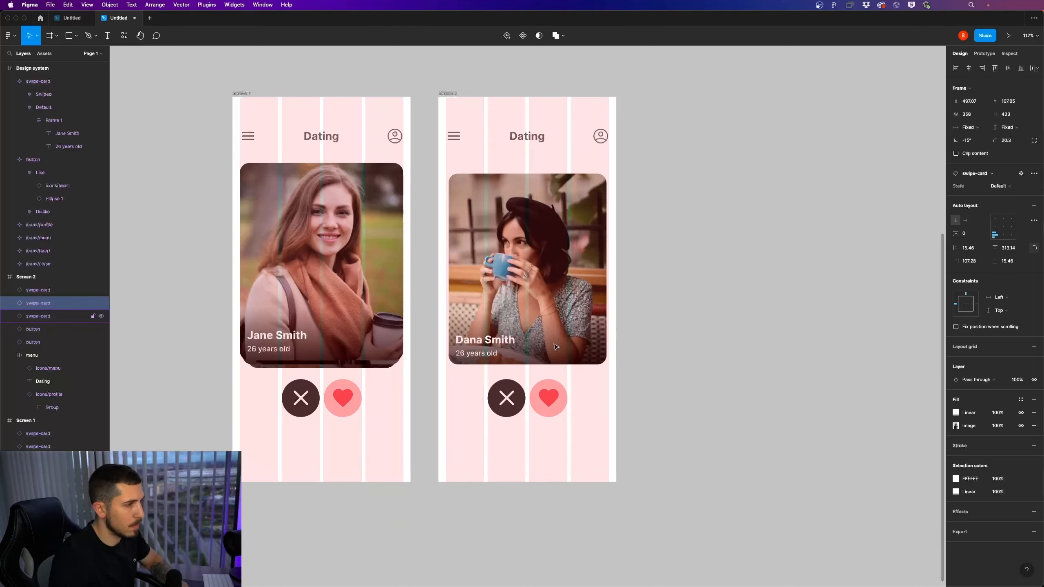
{"action": "key", "text": "shift+Down"}
{"action": "key", "text": "shift+Down"}
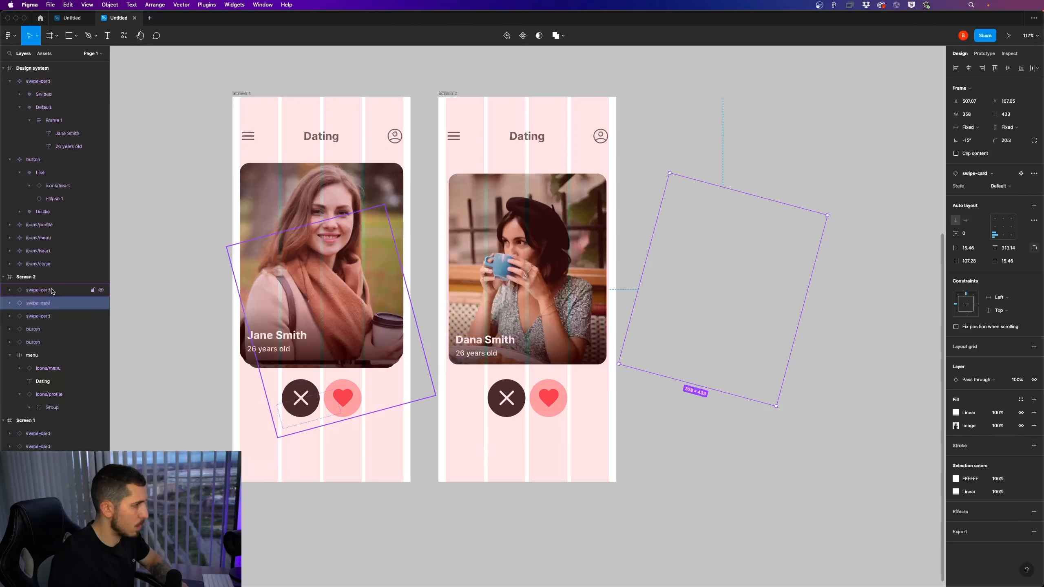
{"action": "key", "text": "shift+Down"}
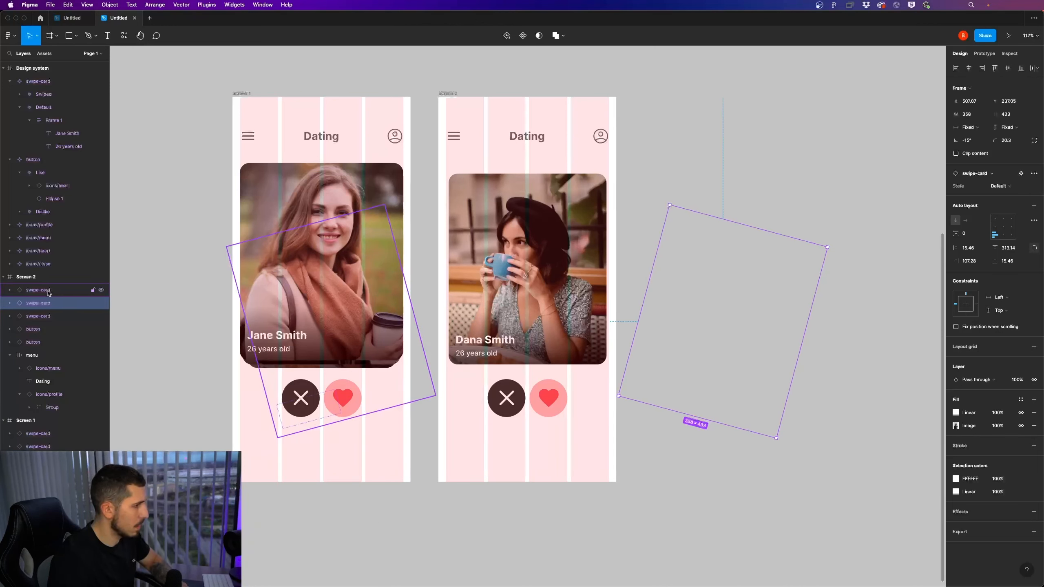
{"action": "key", "text": "shift+Down"}
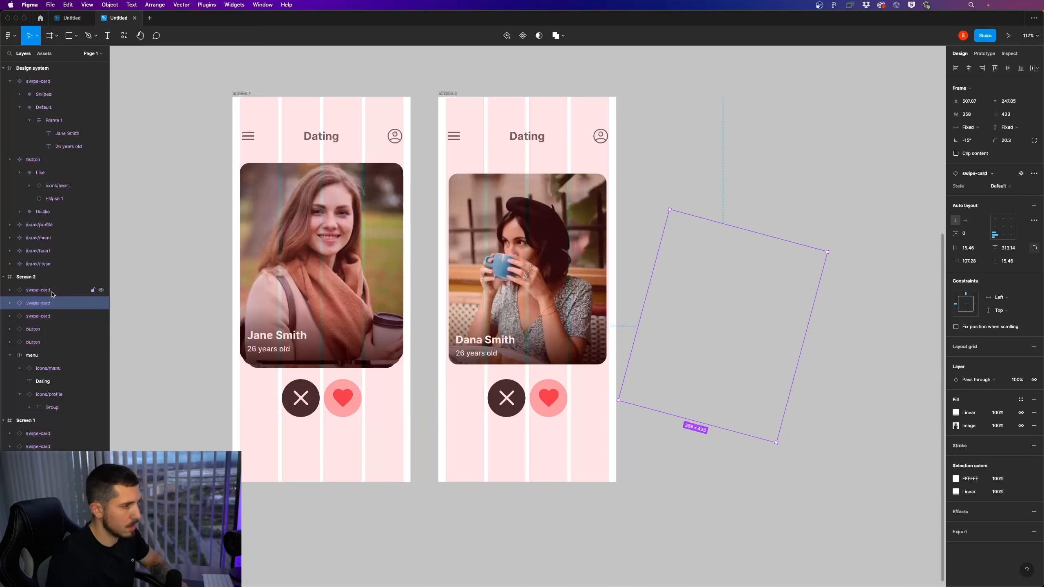
{"action": "key", "text": "Up"}
{"action": "key", "text": "Up"}
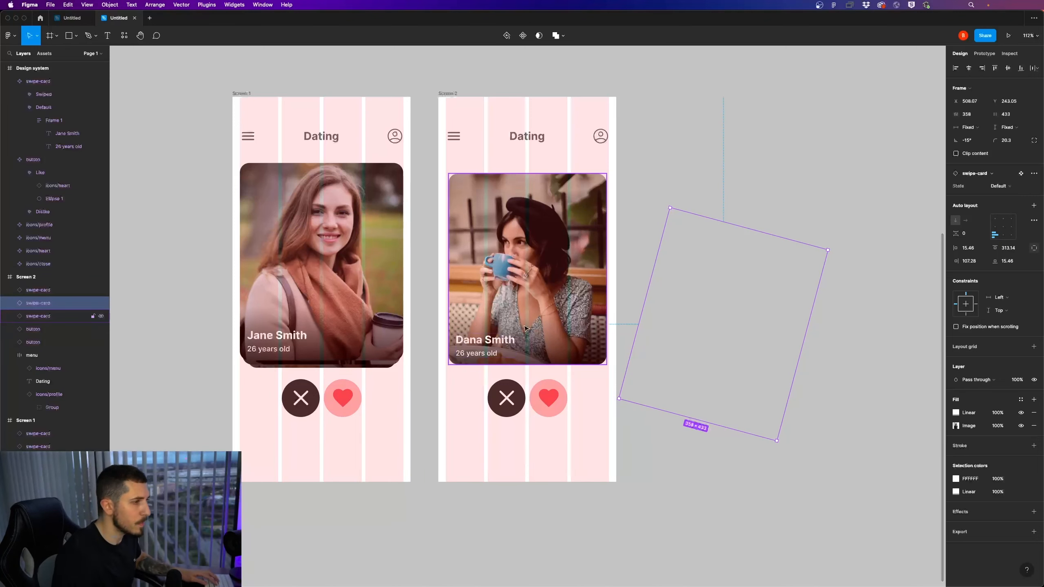
Duplicate Screen 2 and place the copy beside it at X 1459, Y 173 as Screen 3
{"action": "scroll", "coordinate": [553, 338], "scroll_direction": "down", "scroll_amount": 3}
{"action": "left_click", "coordinate": [555, 336]}
{"action": "scroll", "coordinate": [590, 357], "scroll_direction": "down", "scroll_amount": 5}
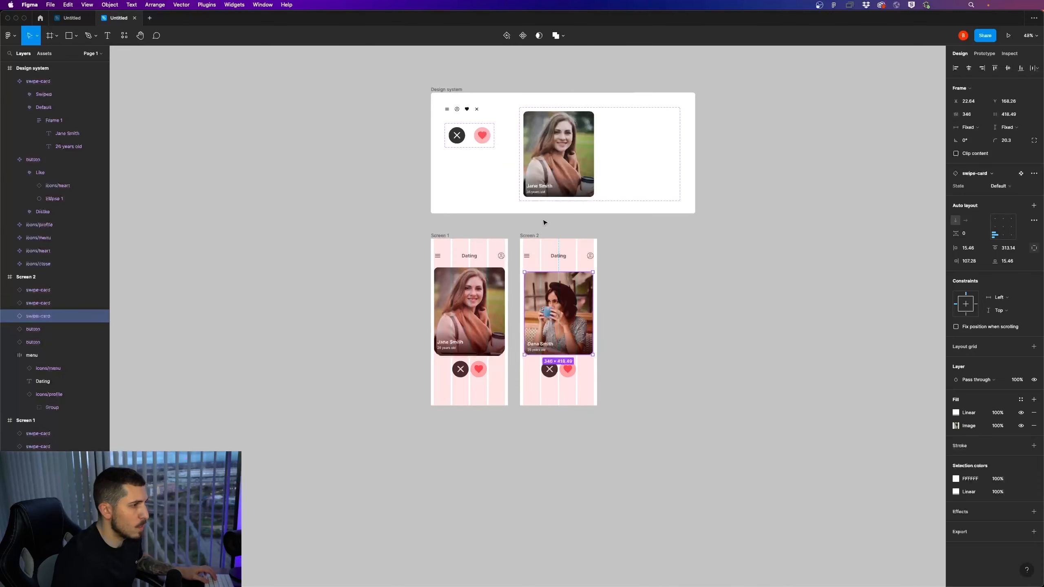
{"action": "left_click_drag", "start_coordinate": [531, 237], "coordinate": [623, 237]}
{"action": "scroll", "coordinate": [689, 275], "scroll_direction": "up", "scroll_amount": 5}
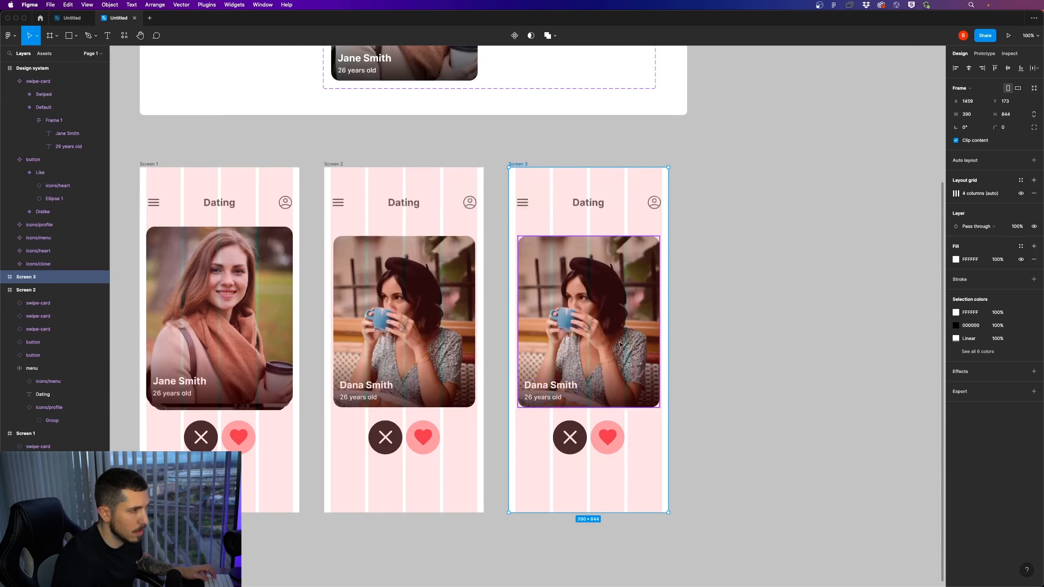
Enlarge the visible swipe card on Screen 3 from its upper corners to 358 × 433, starting at X 16, Y 154
{"action": "left_click", "coordinate": [659, 248]}
{"action": "scroll", "coordinate": [660, 248], "scroll_direction": "up", "scroll_amount": 10}
{"action": "left_click_drag", "start_coordinate": [664, 198], "coordinate": [676, 188]}
{"action": "scroll", "coordinate": [493, 255], "scroll_direction": "down", "scroll_amount": 6}
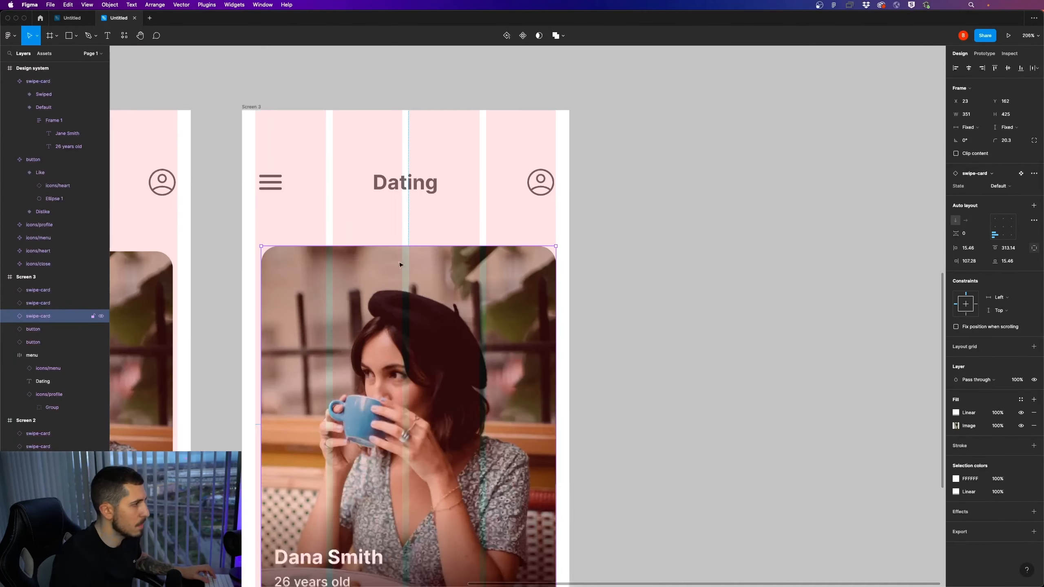
{"action": "scroll", "coordinate": [288, 245], "scroll_direction": "up", "scroll_amount": 3}
{"action": "scroll", "coordinate": [212, 251], "scroll_direction": "up", "scroll_amount": 7}
{"action": "left_click_drag", "start_coordinate": [321, 238], "coordinate": [293, 222]}
{"action": "scroll", "coordinate": [407, 306], "scroll_direction": "down", "scroll_amount": 15}
Duplicate Screen 3 and place the copy to its right as Screen 4
{"action": "left_click", "coordinate": [508, 378]}
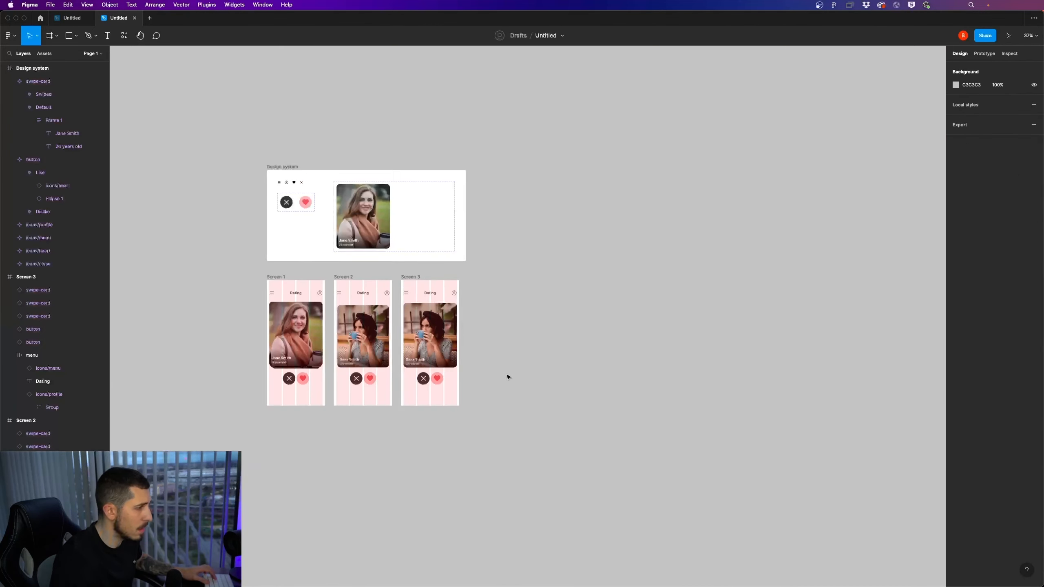
{"action": "scroll", "coordinate": [423, 338], "scroll_direction": "up", "scroll_amount": 6}
{"action": "left_click_drag", "start_coordinate": [365, 184], "coordinate": [559, 194], "text": "alt"}
Rotate the visible swipe card on Screen 4 to -15°
{"action": "left_click", "coordinate": [632, 342]}
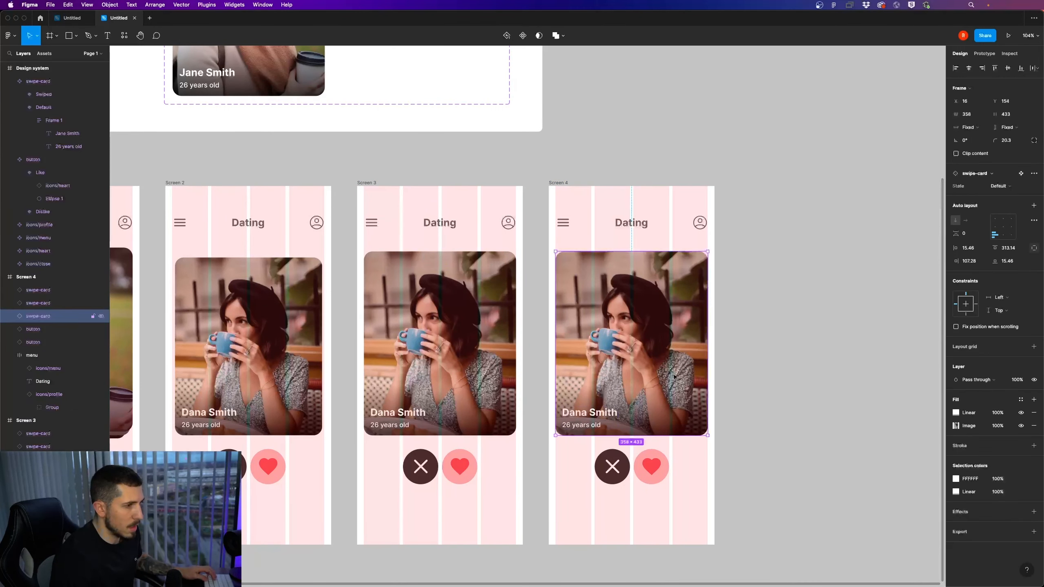
{"action": "left_click", "coordinate": [966, 143]}
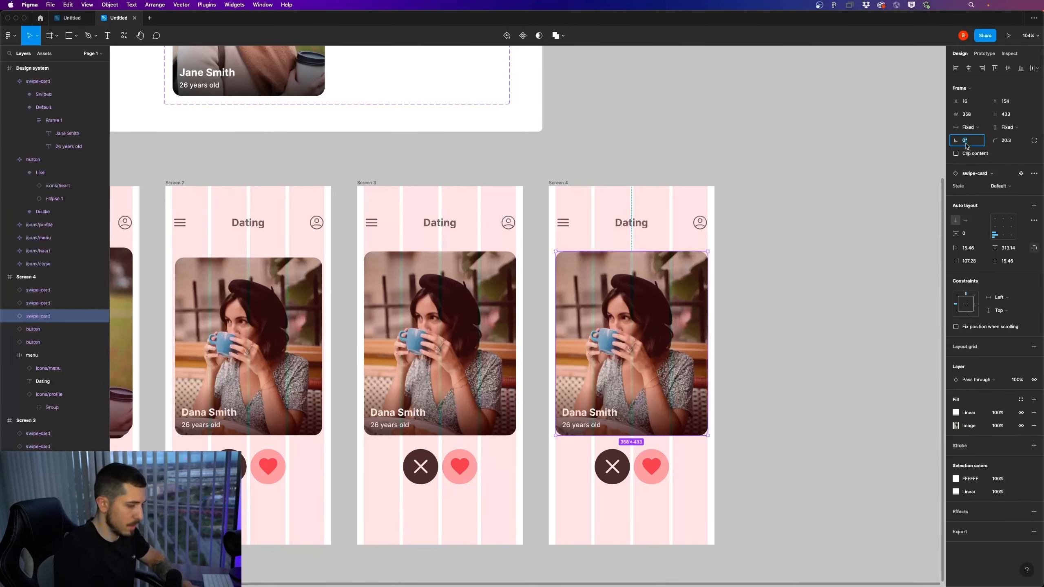
{"action": "key", "text": "Return"}
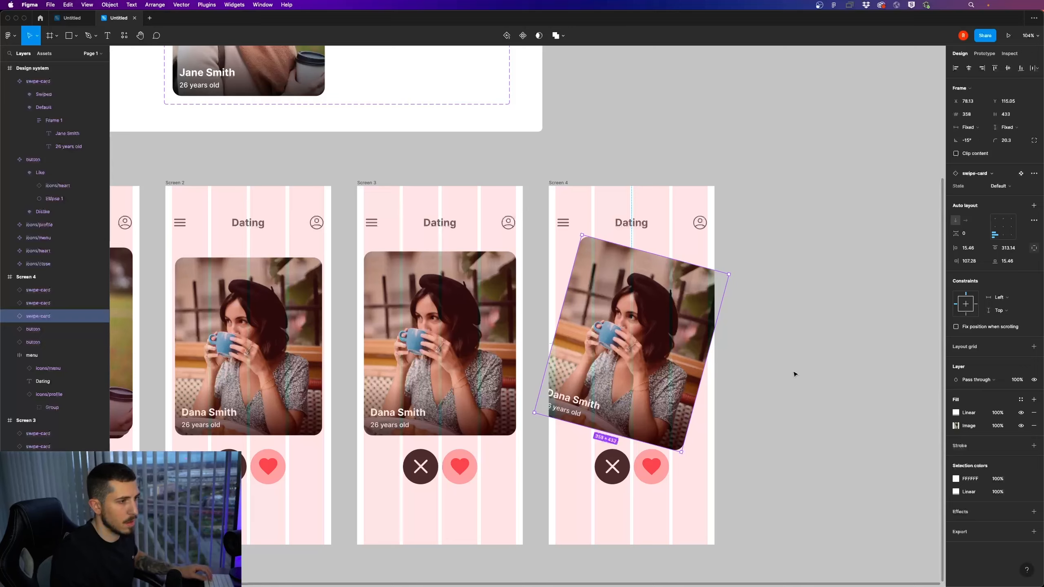
{"action": "left_click", "coordinate": [796, 376]}
Move the rotated swipe card on Screen 4 out past the frame's right side to about X 508
{"action": "scroll", "coordinate": [798, 378], "scroll_direction": "down", "scroll_amount": 2}
{"action": "scroll", "coordinate": [798, 378], "scroll_direction": "down", "scroll_amount": 3}
{"action": "left_click", "coordinate": [486, 362]}
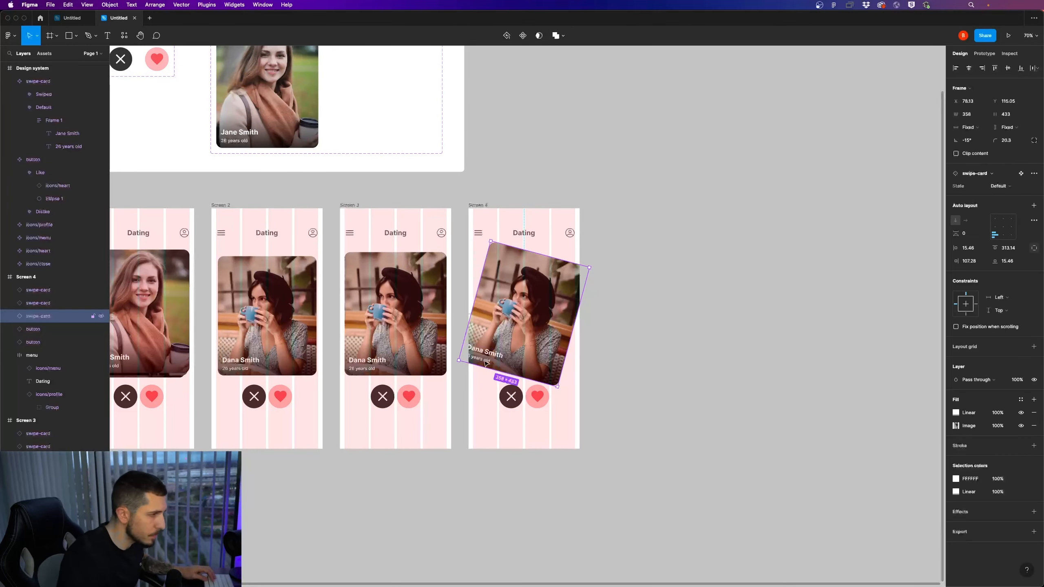
{"action": "left_click_drag", "start_coordinate": [489, 360], "coordinate": [612, 396]}
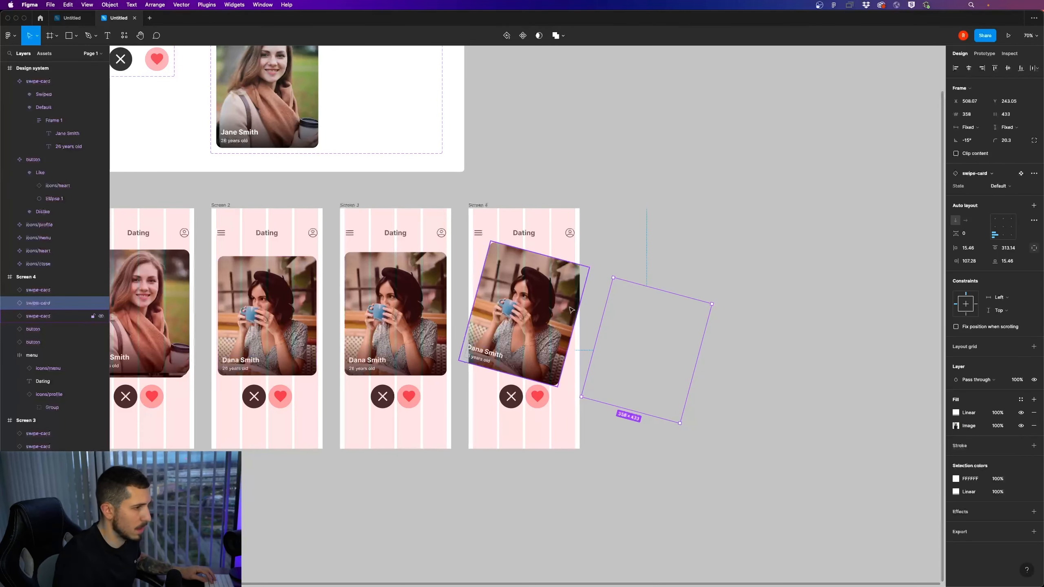
{"action": "left_click_drag", "start_coordinate": [516, 319], "coordinate": [535, 331]}
{"action": "key", "text": "shift+Right"}
{"action": "key", "text": "shift+Right"}
{"action": "key", "text": "shift+Right"}
{"action": "key", "text": "shift+Right"}
{"action": "key", "text": "shift+Right"}
{"action": "key", "text": "shift+Right"}
{"action": "key", "text": "shift+Right"}
{"action": "key", "text": "shift+Right"}
{"action": "key", "text": "shift+Right"}
{"action": "key", "text": "shift+Right"}
{"action": "key", "text": "shift+Right"}
{"action": "key", "text": "shift+Right"}
{"action": "key", "text": "shift+Right"}
{"action": "key", "text": "shift+Right"}
{"action": "key", "text": "shift+Right"}
{"action": "key", "text": "shift+Right"}
{"action": "key", "text": "shift+Right"}
{"action": "key", "text": "shift+Right"}
{"action": "key", "text": "shift+Right"}
{"action": "key", "text": "shift+Right"}
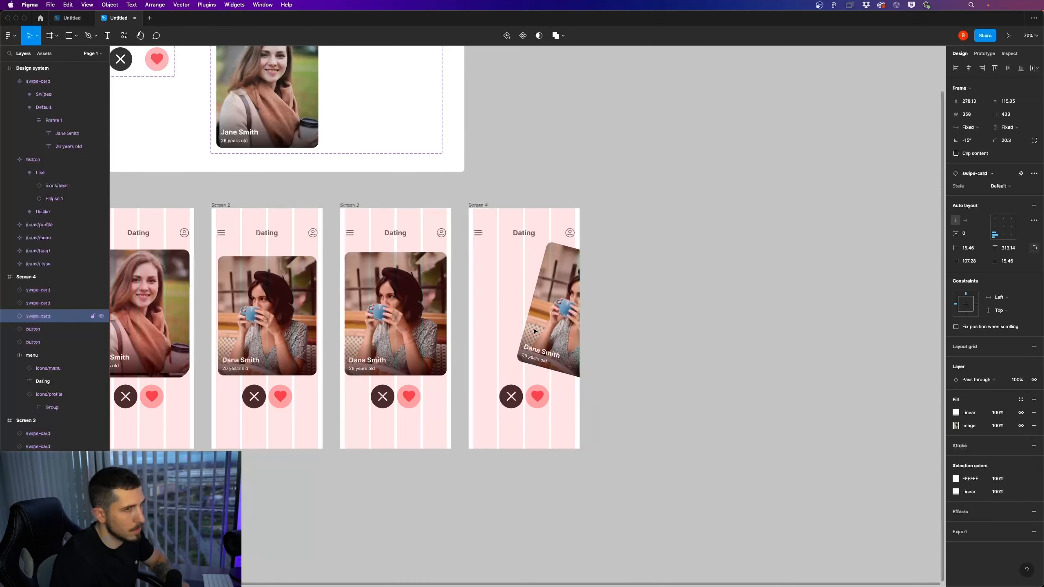
{"action": "key", "text": "shift+Right"}
{"action": "key", "text": "shift+Right"}
{"action": "key", "text": "shift+Right"}
{"action": "key", "text": "shift+Right"}
{"action": "key", "text": "shift+Right"}
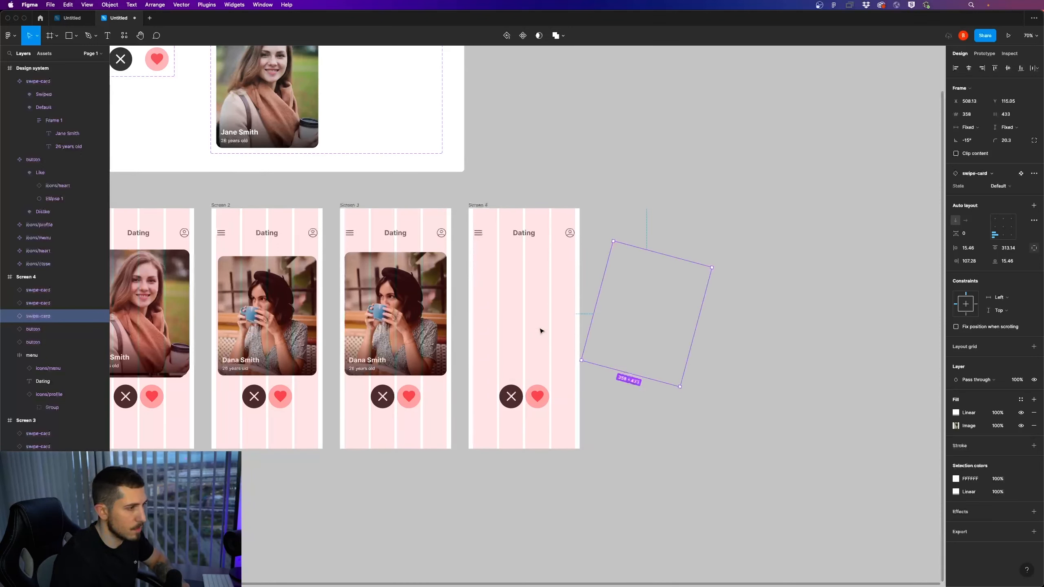
Lower the off-frame swipe card on Screen 4 to about Y 175
{"action": "key", "text": "shift+Down"}
{"action": "key", "text": "shift+Down"}
{"action": "key", "text": "shift+Down"}
{"action": "key", "text": "shift+Down"}
{"action": "key", "text": "shift+Down"}
{"action": "key", "text": "shift+Down"}
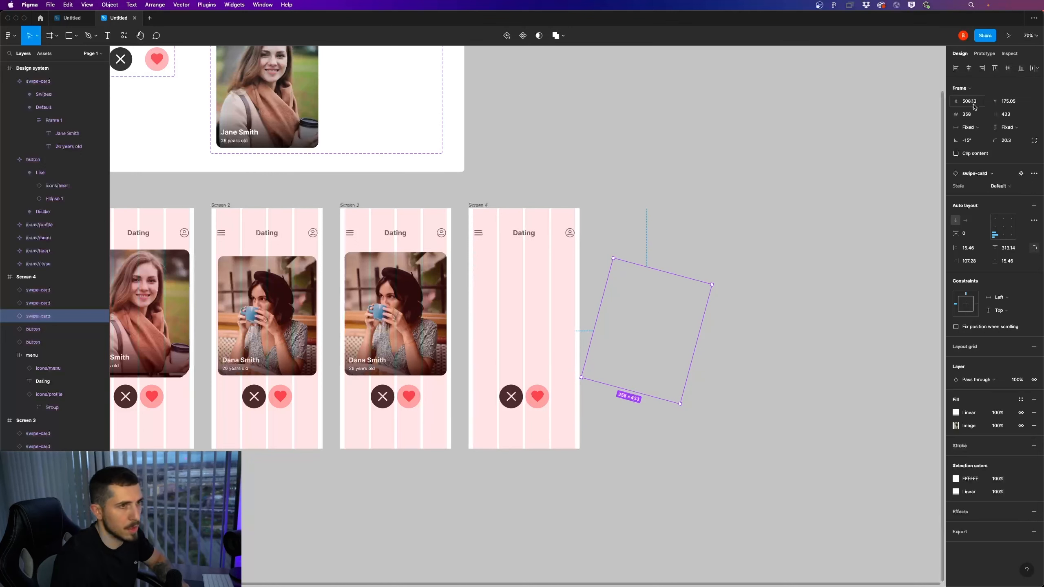
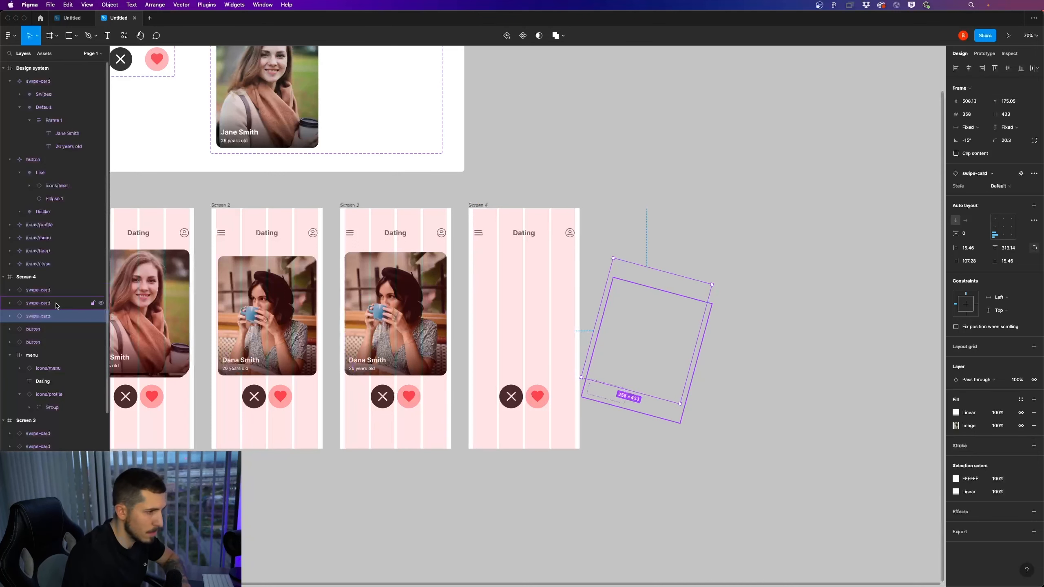
Reposition Screen 4's off-frame swipe cards, moving the third-listed to about X 528, Y 235 and the second-listed to about X 518, Y 233
{"action": "key", "text": "shift+Down"}
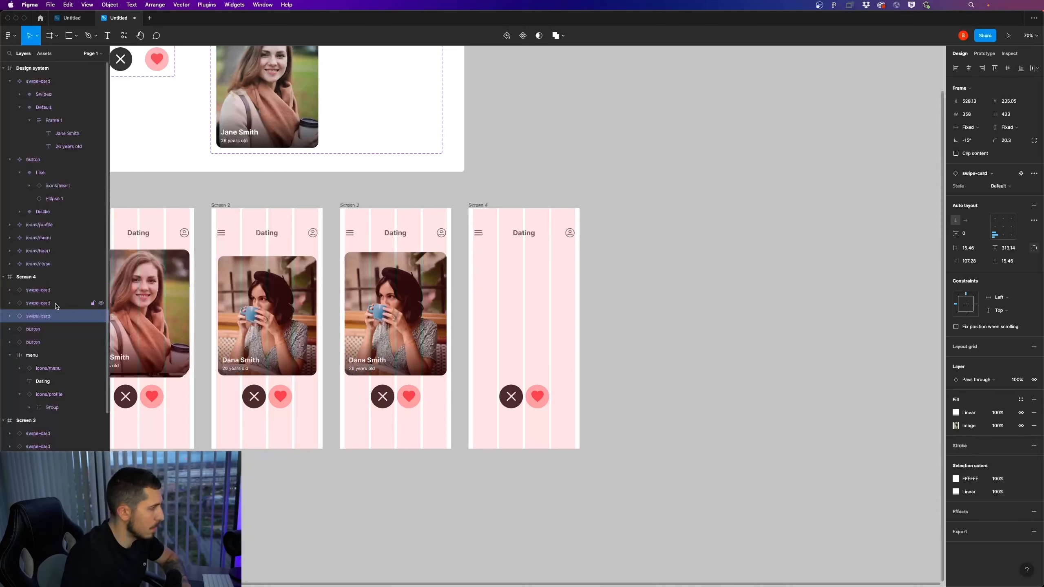
{"action": "left_click", "coordinate": [59, 307]}
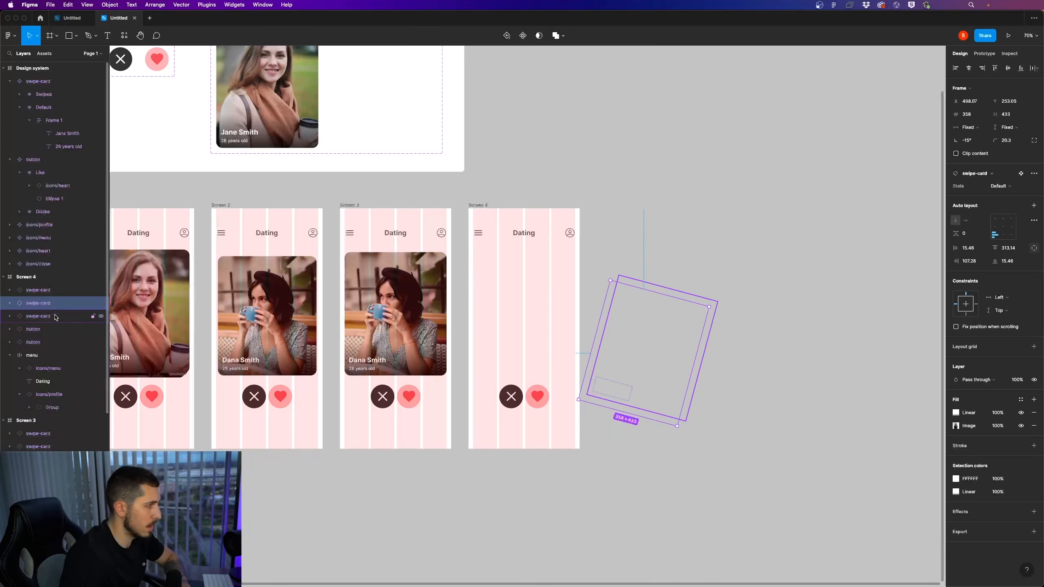
{"action": "key", "text": "shift+Right"}
{"action": "key", "text": "shift+Up"}
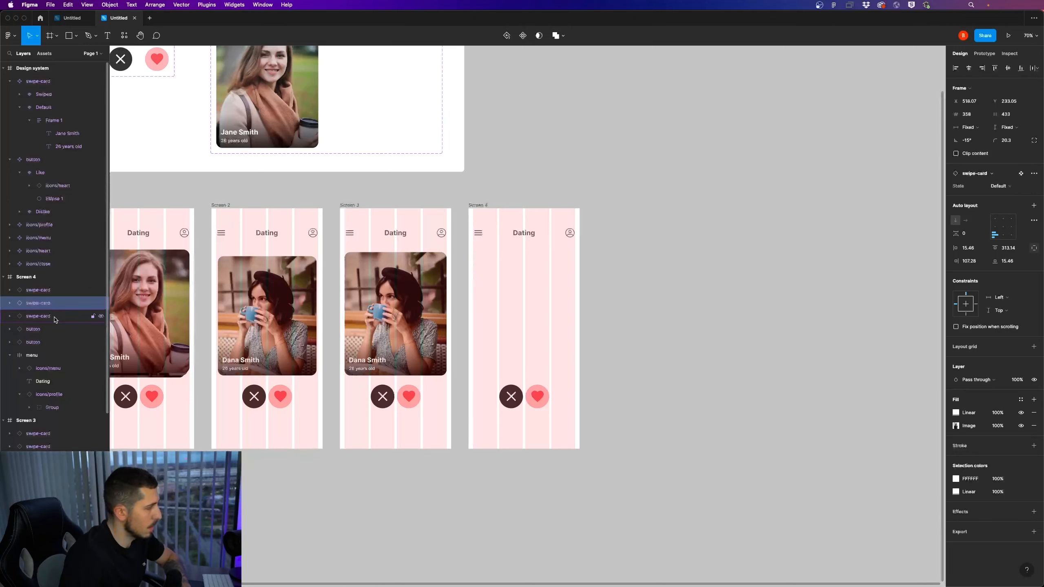
{"action": "left_click", "coordinate": [57, 319]}
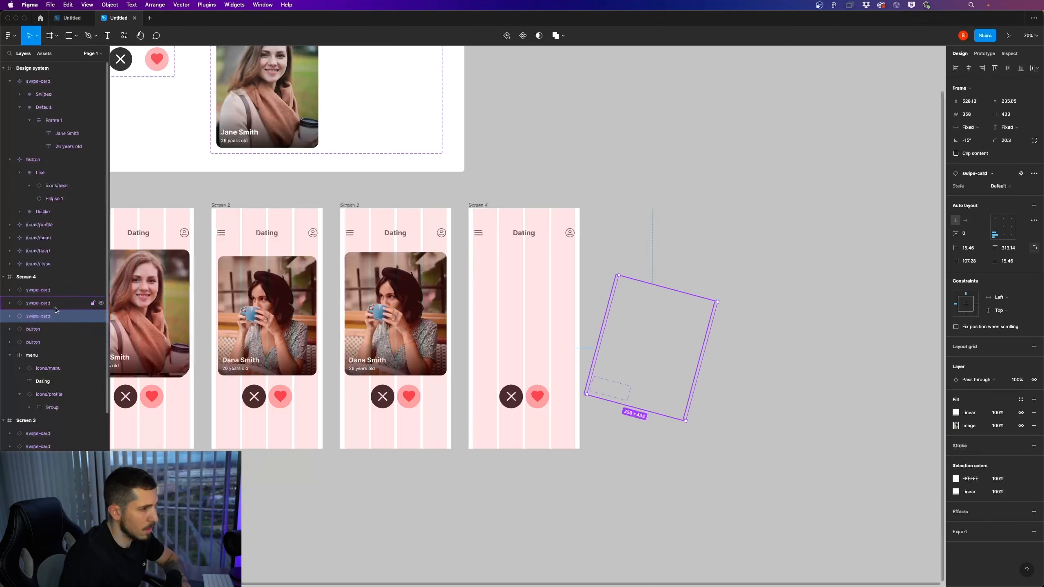
{"action": "left_click", "coordinate": [57, 304]}
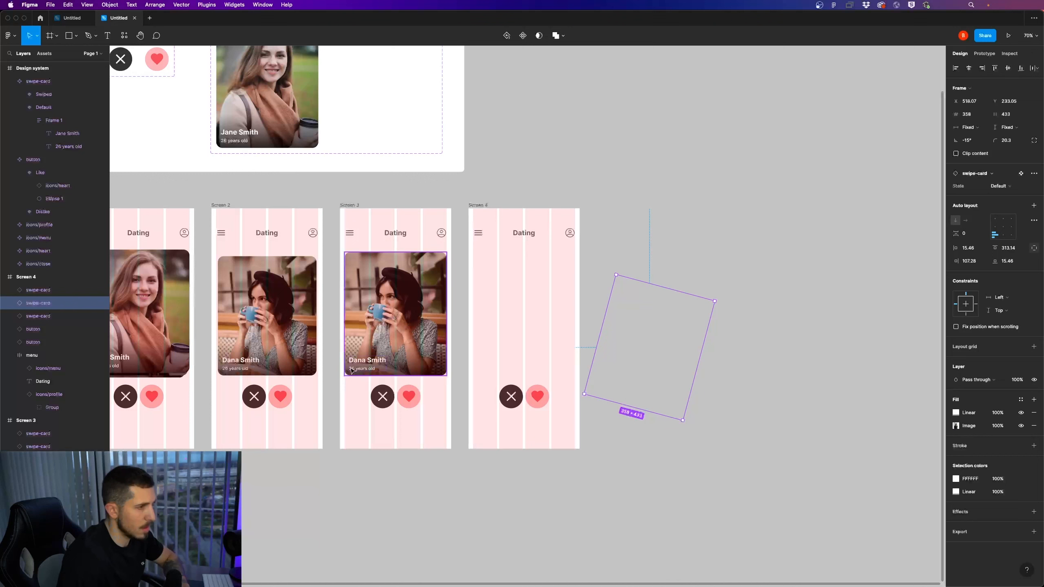
{"action": "left_click", "coordinate": [680, 408]}
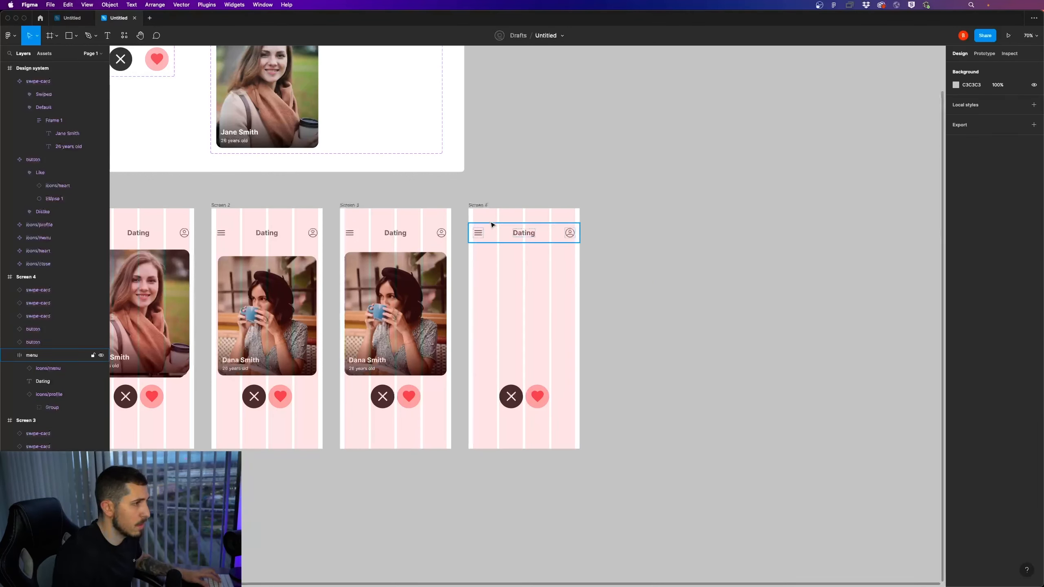
Delete the like and dislike buttons from Screen 4
{"action": "left_click", "coordinate": [538, 398]}
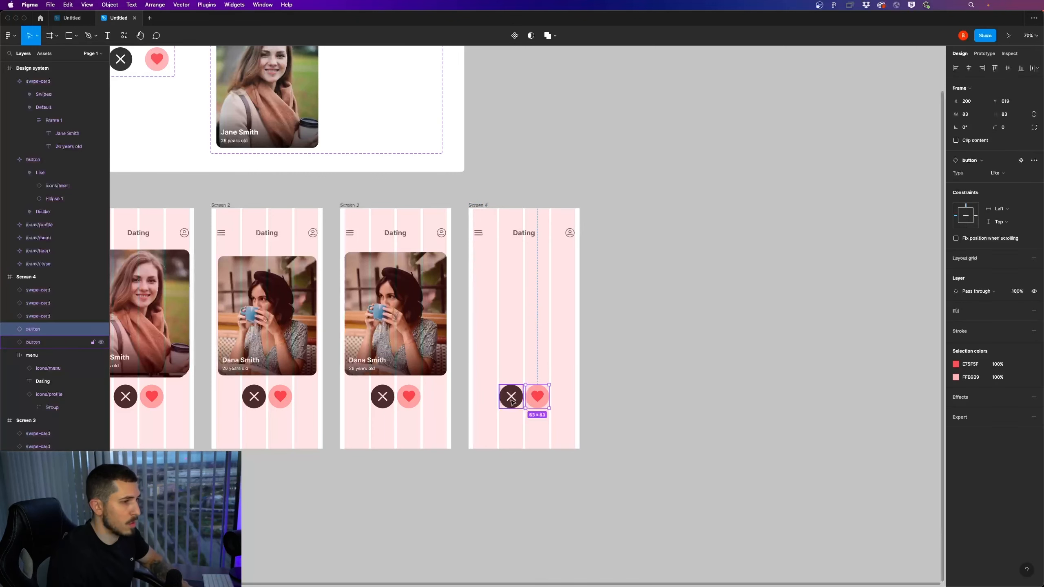
{"action": "left_click", "coordinate": [514, 400], "text": "shift"}
{"action": "key", "text": "Delete"}
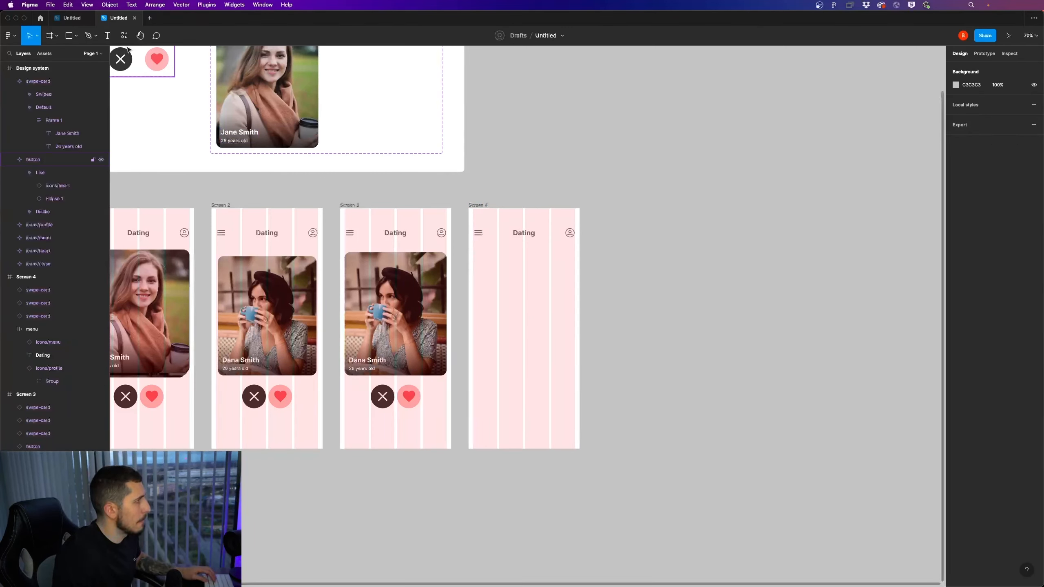
Add the text "You've finished!" to Screen 4 and centre it horizontally at about X 101, Y 364
{"action": "left_click", "coordinate": [108, 36]}
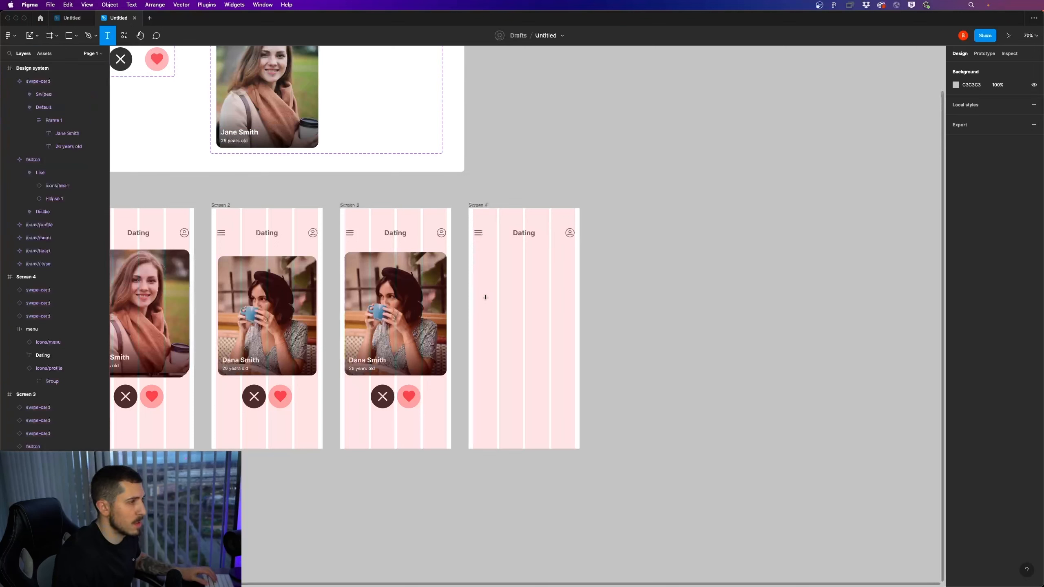
{"action": "key", "text": "Escape"}
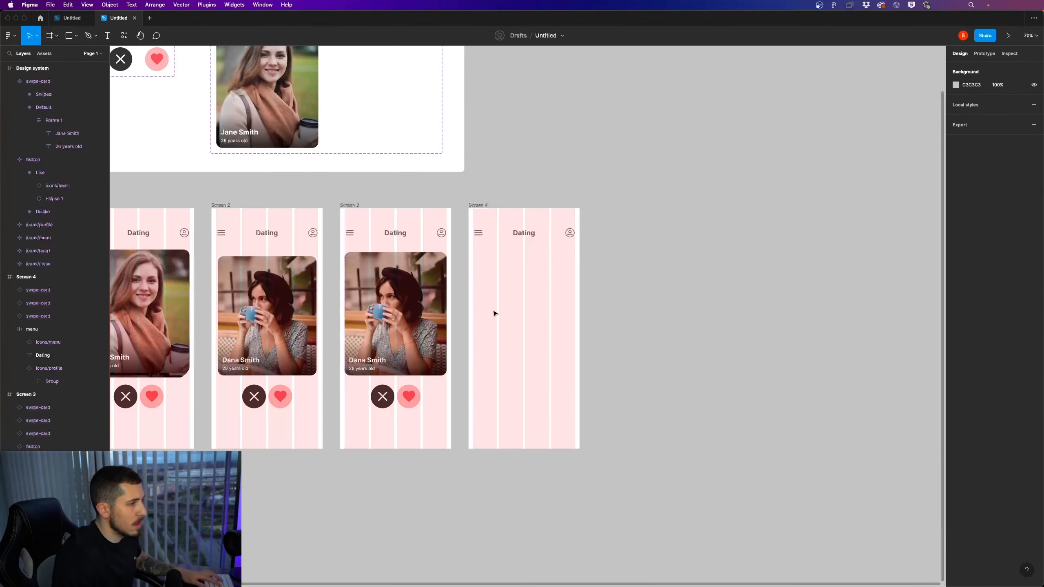
{"action": "key", "text": "t"}
{"action": "left_click", "coordinate": [512, 298]}
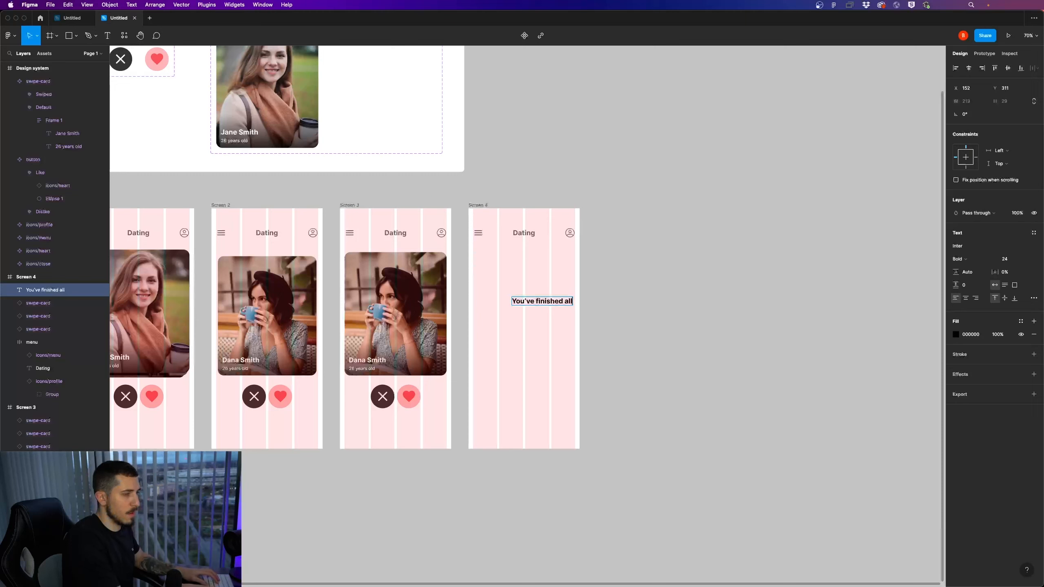
{"action": "type", "text": "You've finished"}
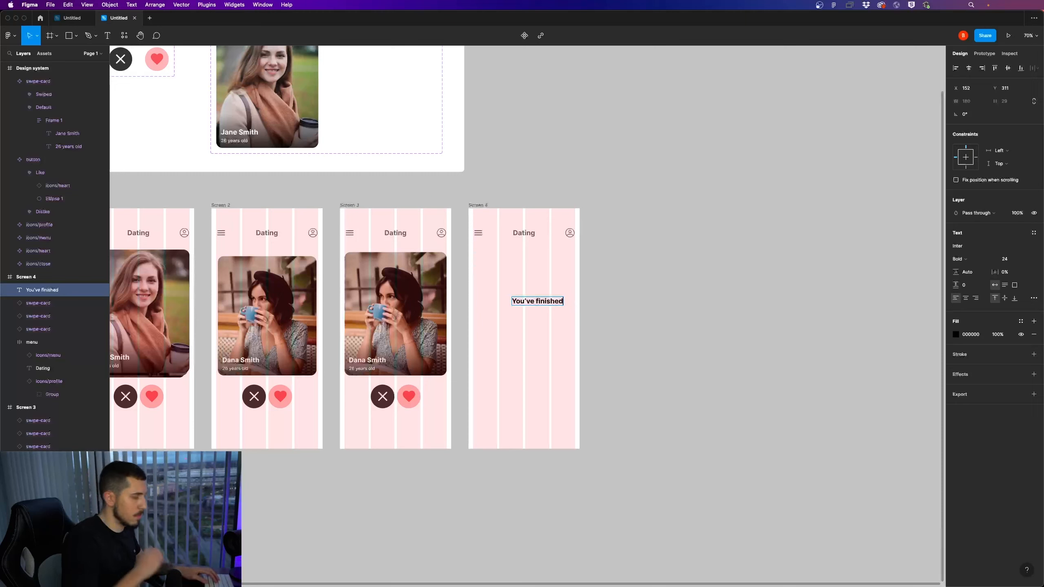
{"action": "type", "text": "!"}
{"action": "key", "text": "Escape"}
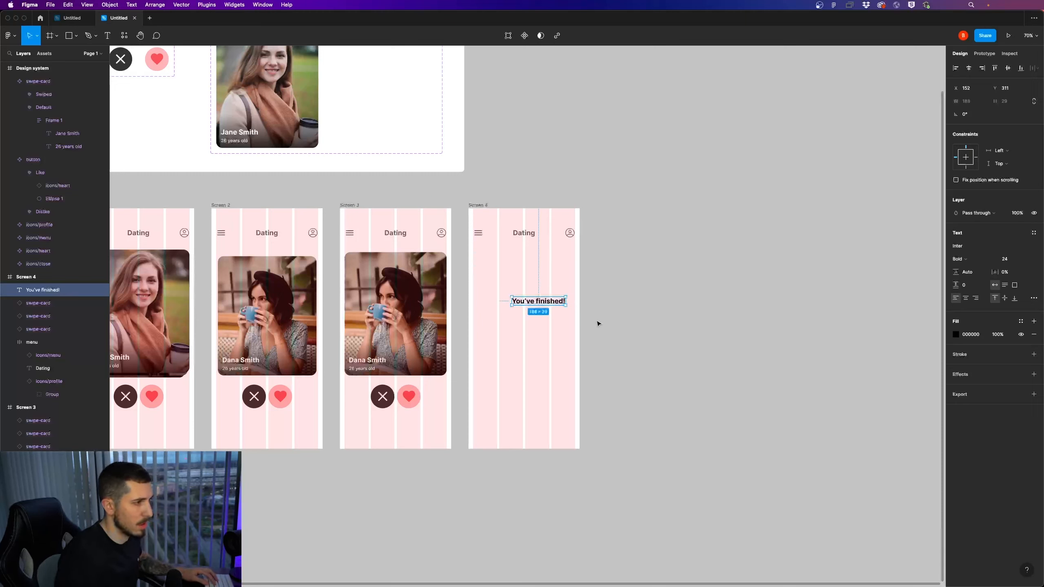
{"action": "left_click_drag", "start_coordinate": [556, 301], "coordinate": [542, 316]}
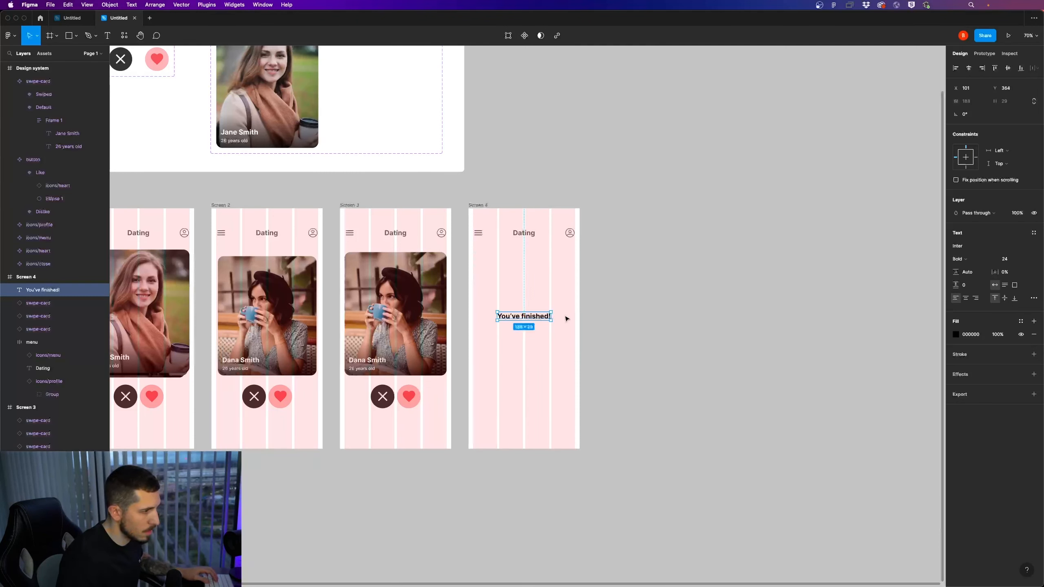
Replace the Screen 4 text with the two-line message "There are no more options that match your criteria."
{"action": "double_click", "coordinate": [543, 315]}
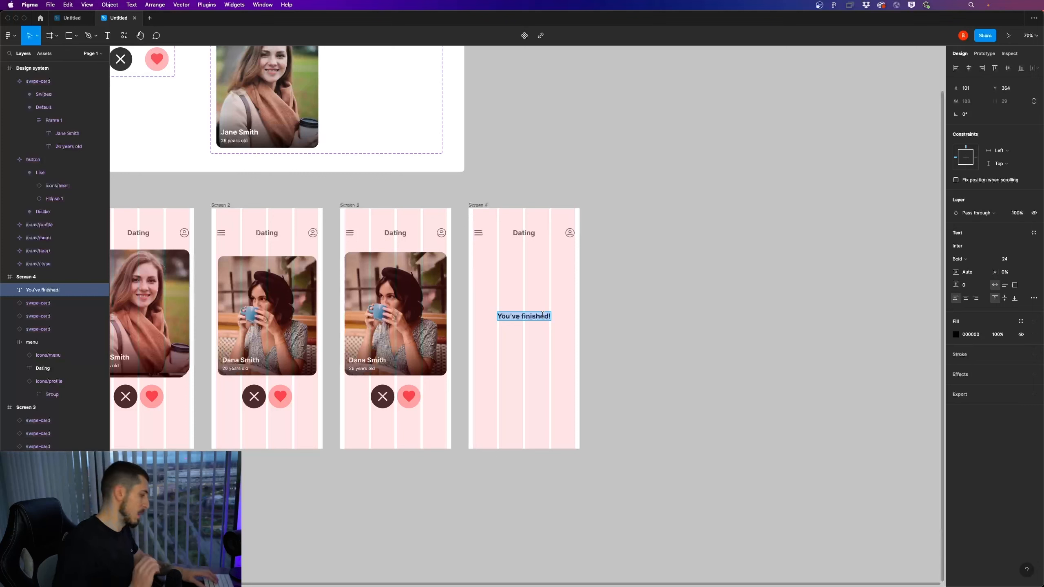
{"action": "type", "text": "Not"}
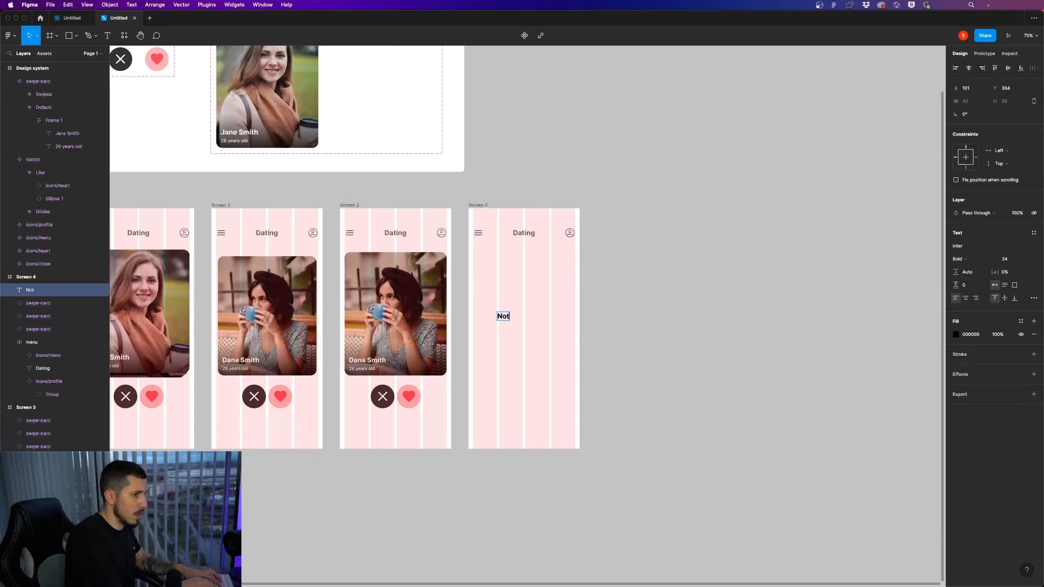
{"action": "type", "text": "here are no more options"}
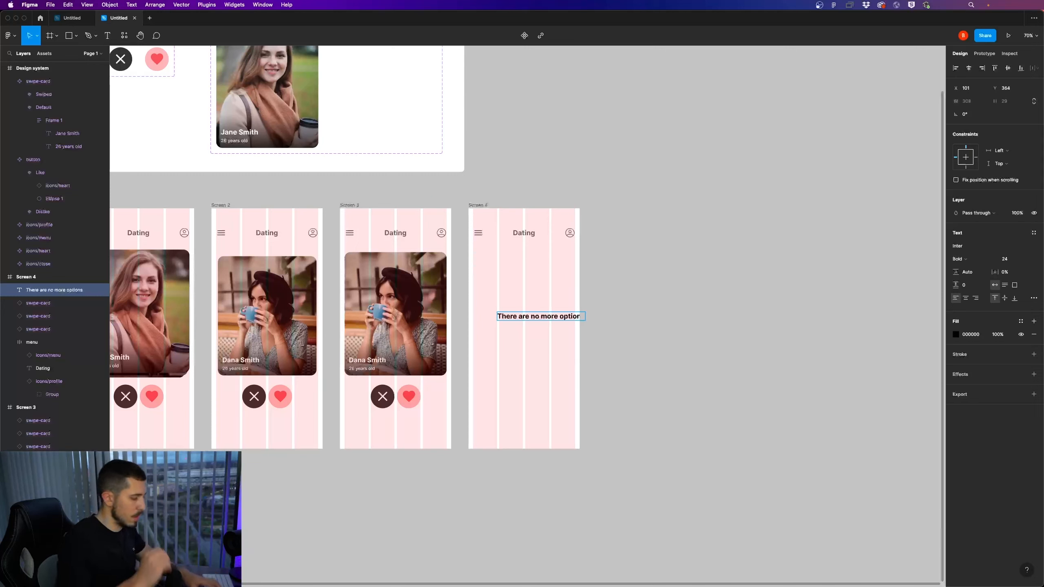
{"action": "type", "text": "that match your criteria."}
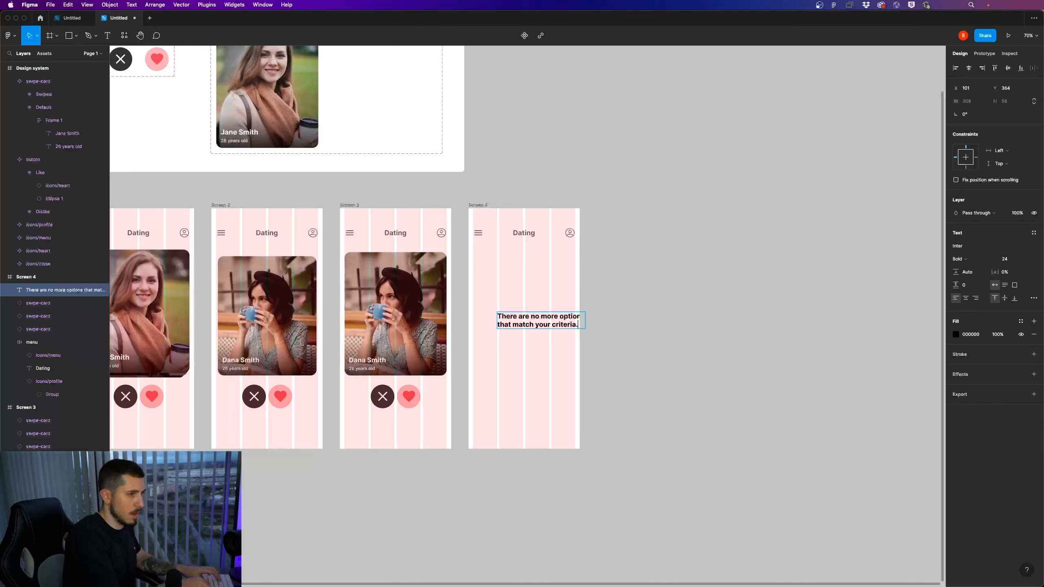
Centre-align the message text and move it to the middle of Screen 4 at about X 41, Y 348
{"action": "key", "text": "super+a"}
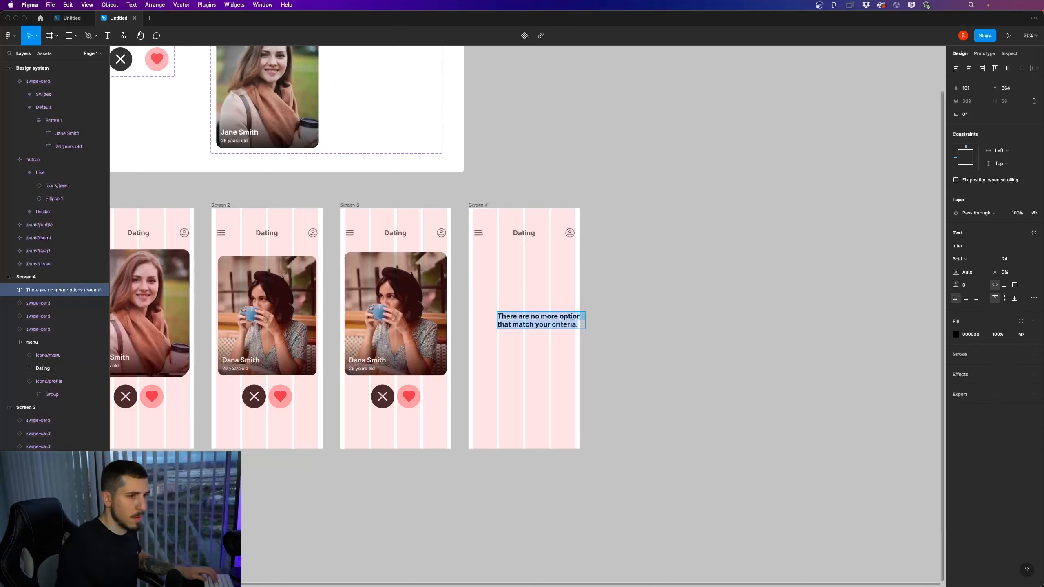
{"action": "left_click", "coordinate": [967, 298]}
{"action": "key", "text": "Escape"}
{"action": "left_click_drag", "start_coordinate": [572, 325], "coordinate": [553, 320]}
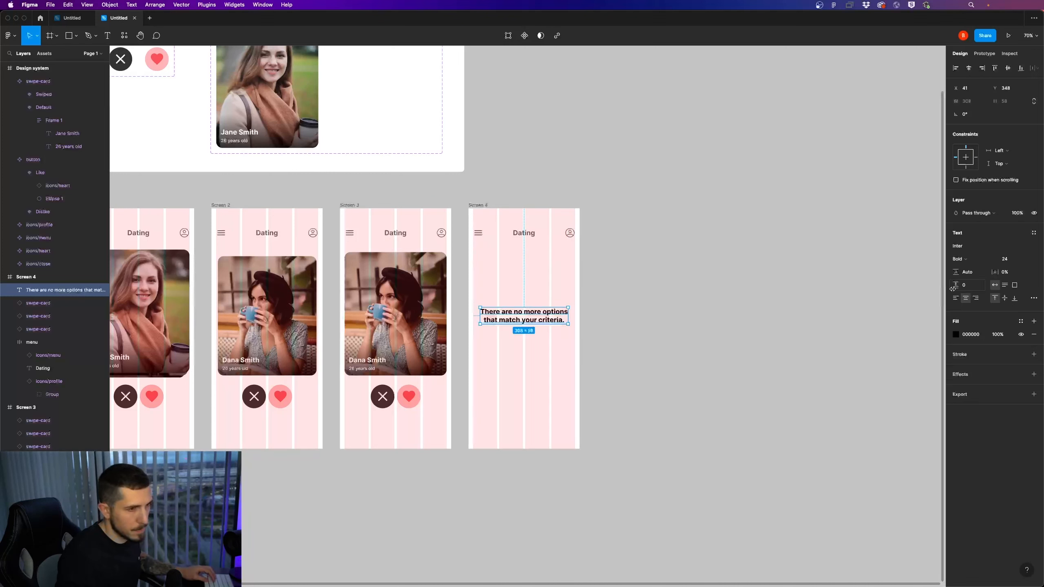
Set the Screen 4 message's font weight to Medium and its size to 16
{"action": "left_click", "coordinate": [965, 263]}
{"action": "left_click", "coordinate": [974, 221]}
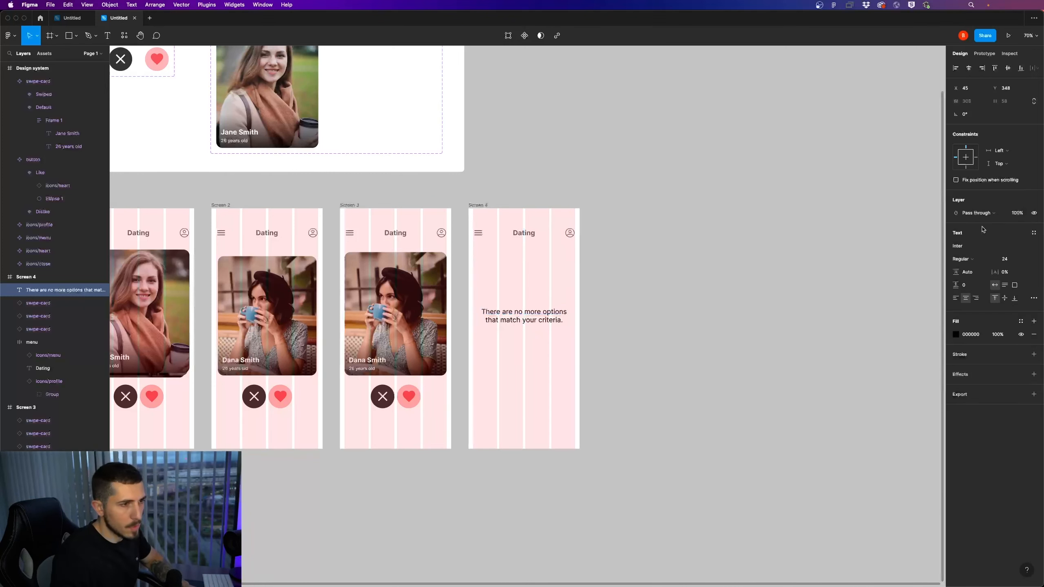
{"action": "left_click", "coordinate": [976, 264]}
{"action": "left_click", "coordinate": [978, 278]}
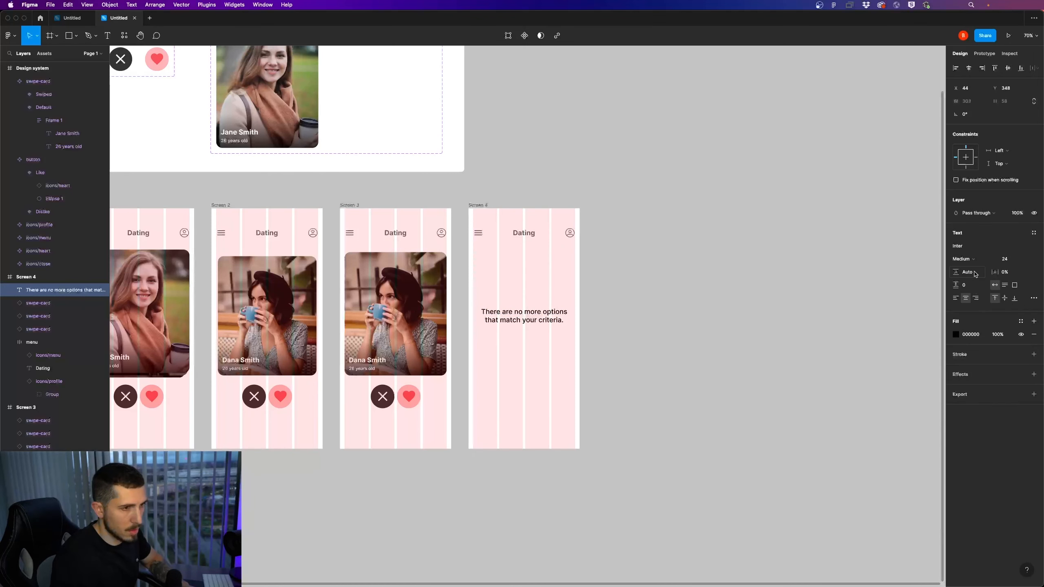
{"action": "left_click", "coordinate": [1004, 259]}
{"action": "type", "text": "16"}
{"action": "key", "text": "Return"}
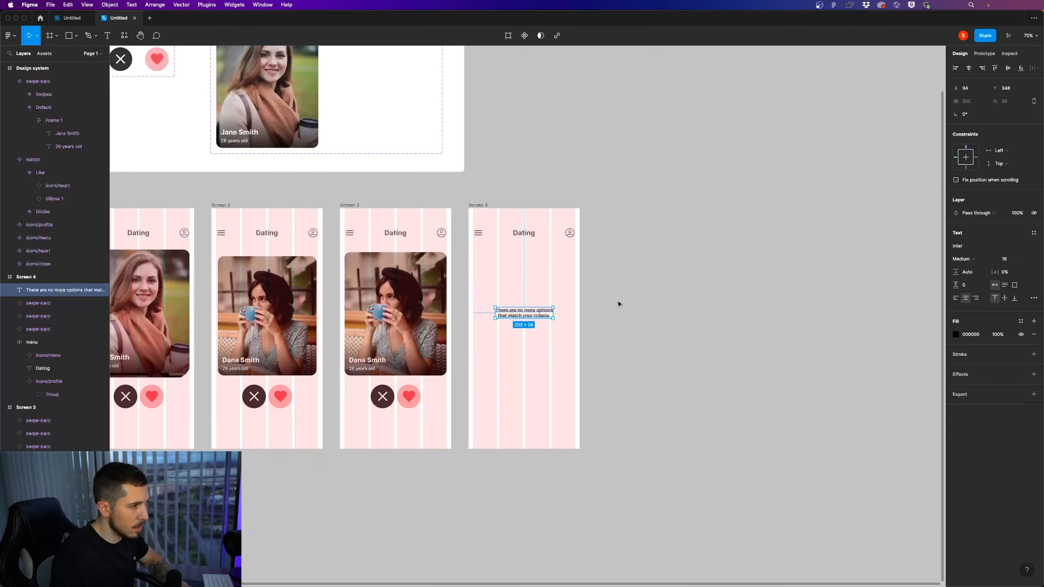
Change the Screen 4 message's fill colour to grey 848484
{"action": "left_click", "coordinate": [969, 334]}
{"action": "left_click", "coordinate": [956, 334]}
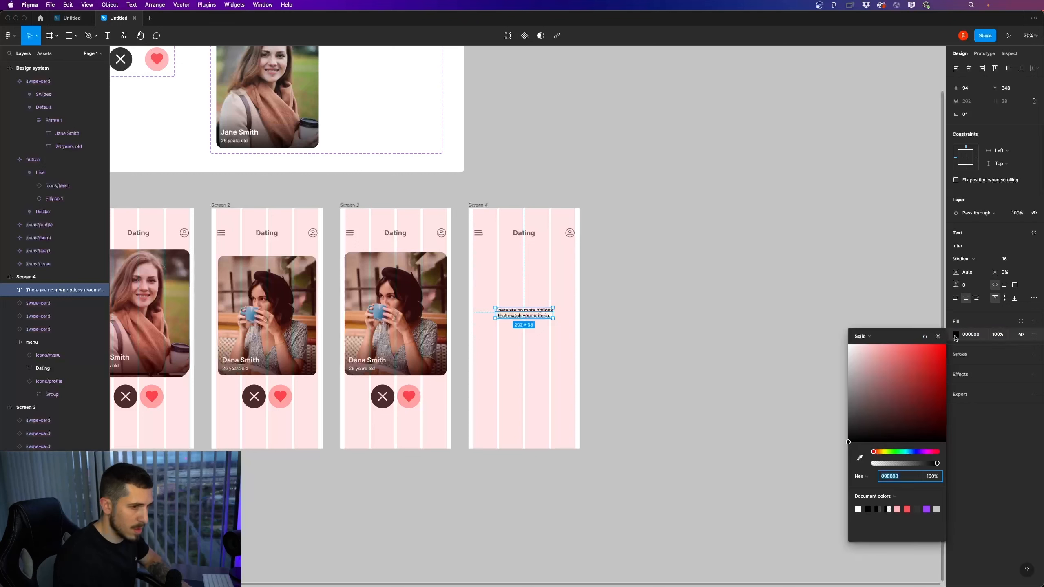
{"action": "left_click_drag", "start_coordinate": [886, 383], "coordinate": [839, 392]}
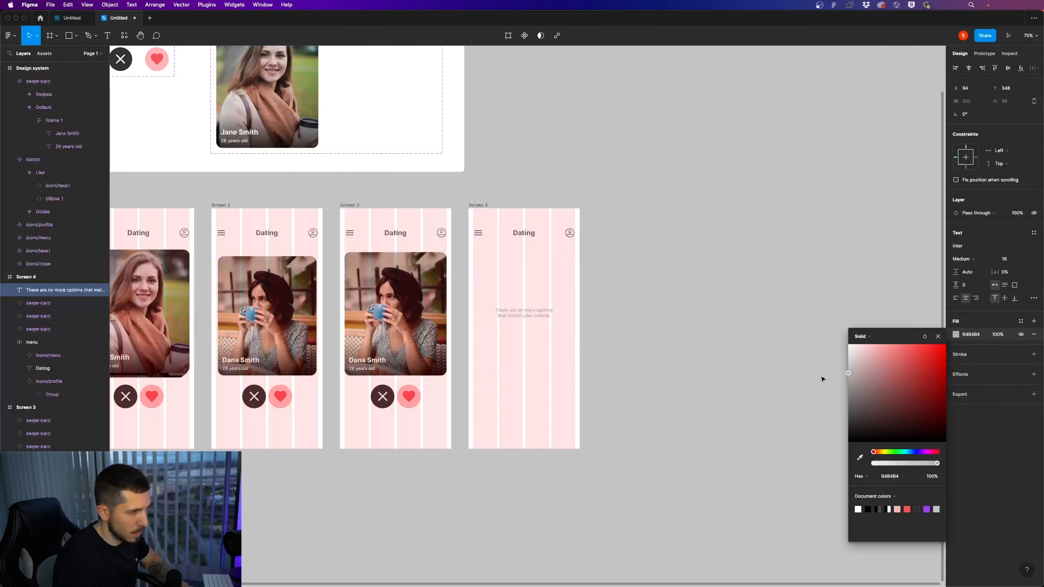
{"action": "left_click", "coordinate": [612, 346]}
Move the grey message down on Screen 4 to about Y 384, keeping it horizontally centred
{"action": "left_click_drag", "start_coordinate": [534, 314], "coordinate": [543, 330]}
{"action": "left_click", "coordinate": [703, 341]}
{"action": "scroll", "coordinate": [618, 356], "scroll_direction": "down", "scroll_amount": 5}
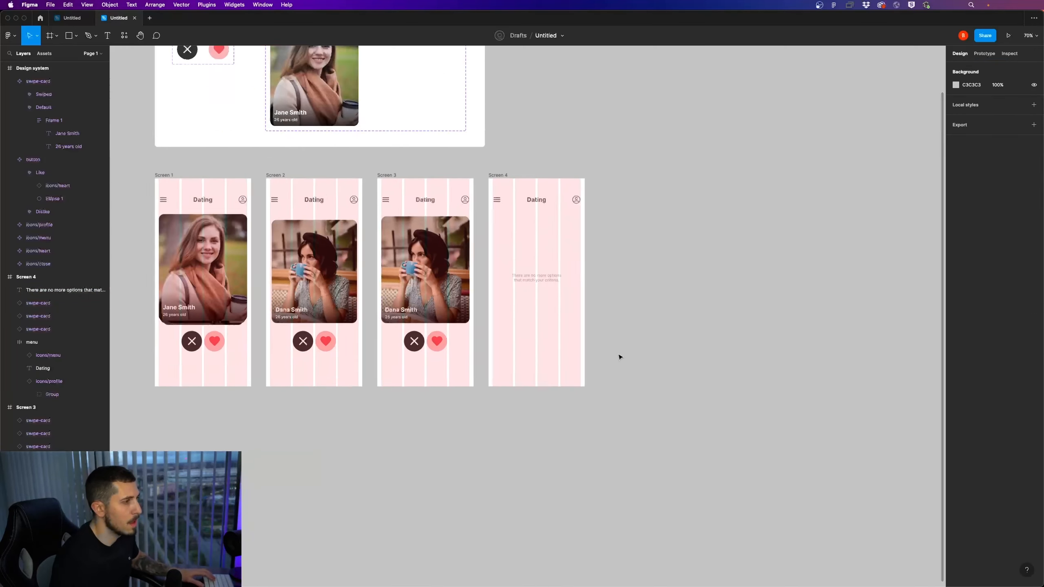
{"action": "scroll", "coordinate": [557, 288], "scroll_direction": "up", "scroll_amount": 10}
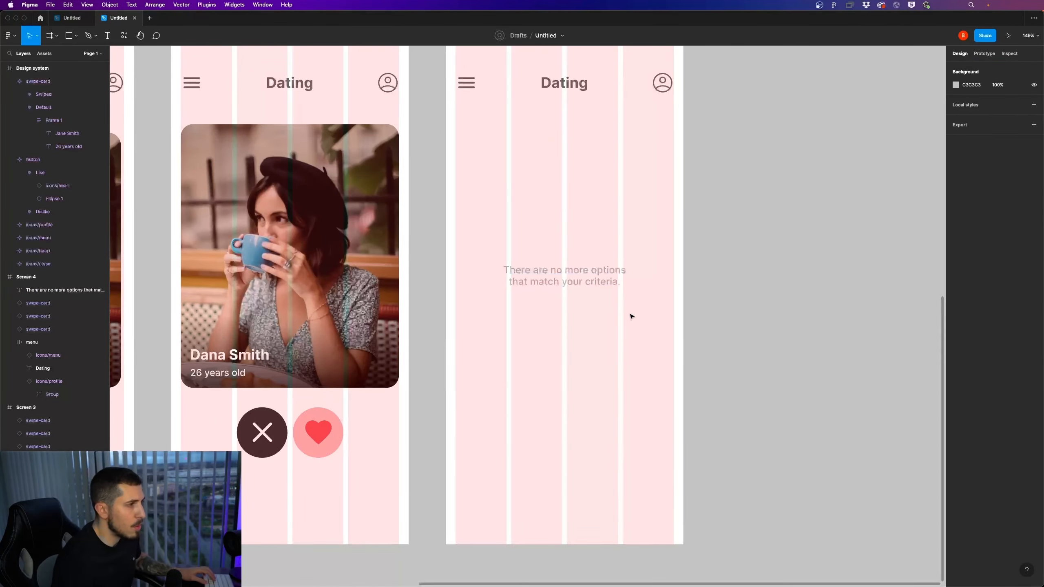
{"action": "scroll", "coordinate": [630, 317], "scroll_direction": "down", "scroll_amount": 4}
{"action": "left_click", "coordinate": [597, 298]}
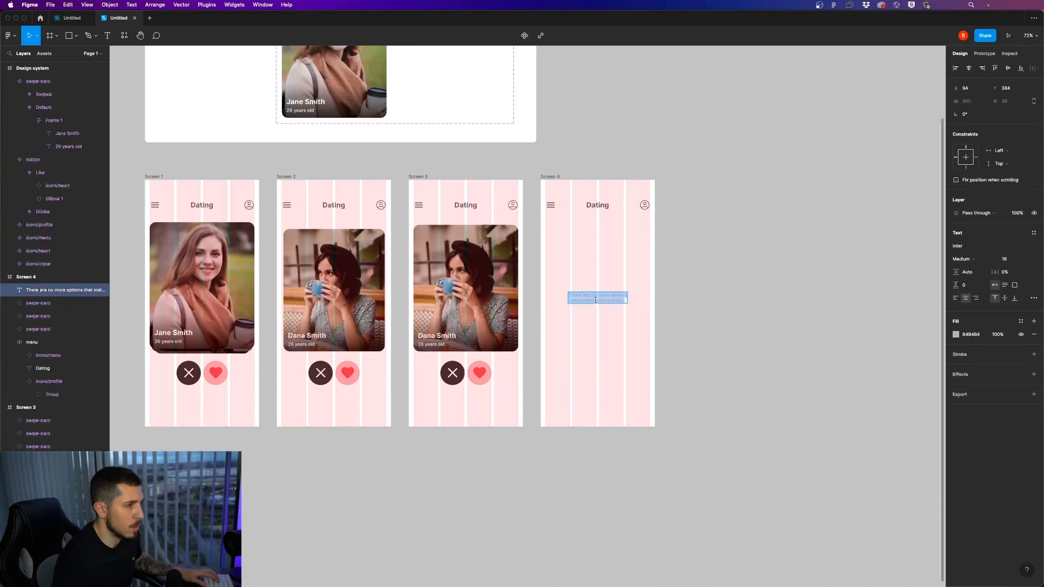
{"action": "left_click", "coordinate": [715, 335]}
Switch to prototyping and connect the Screen 1 frame to Screen 2
{"action": "scroll", "coordinate": [714, 333], "scroll_direction": "down", "scroll_amount": 4}
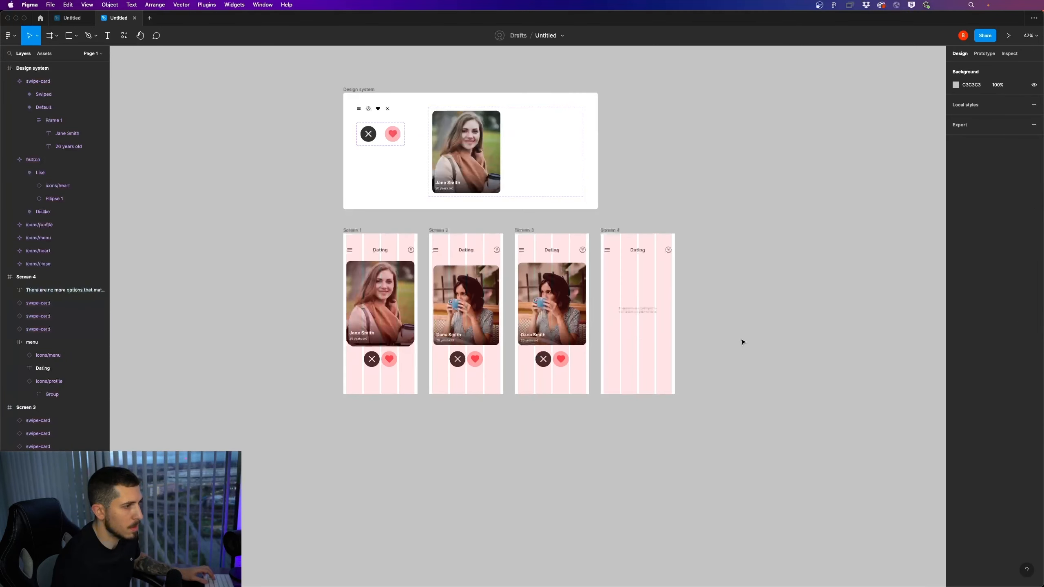
{"action": "scroll", "coordinate": [741, 342], "scroll_direction": "right", "scroll_amount": 3}
{"action": "left_click", "coordinate": [984, 53]}
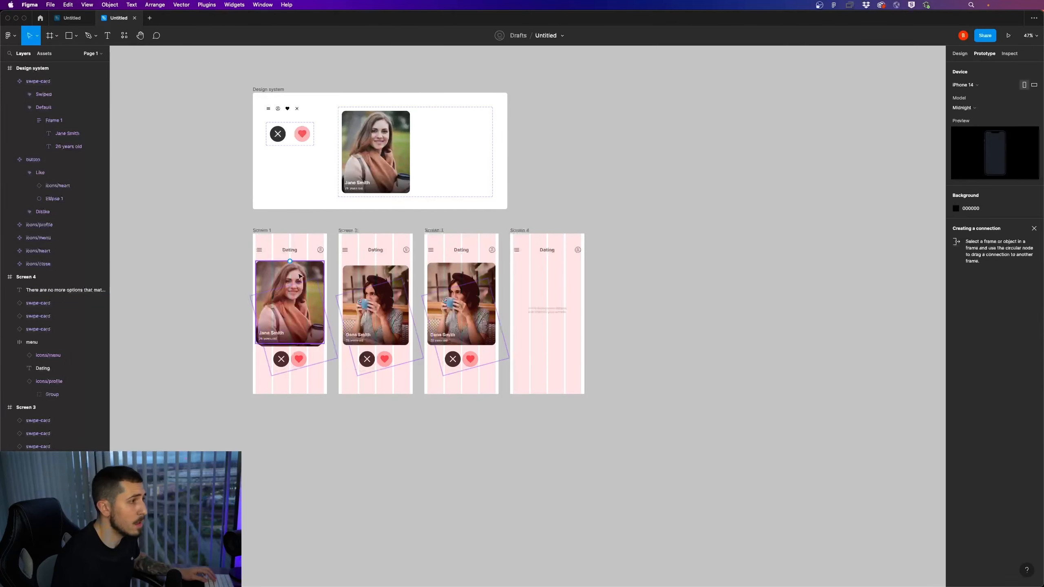
{"action": "scroll", "coordinate": [225, 296], "scroll_direction": "up", "scroll_amount": 4}
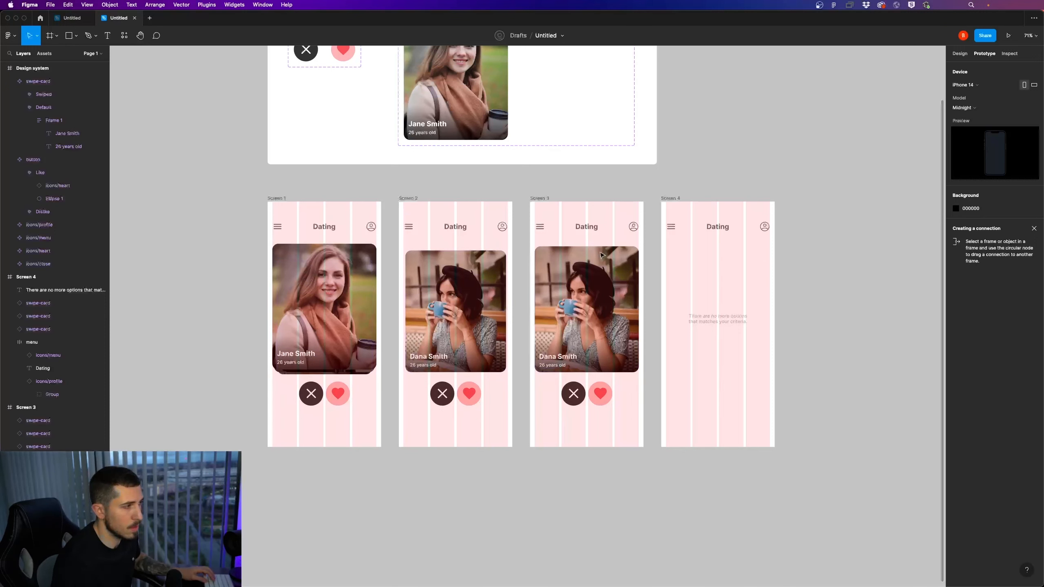
{"action": "left_click", "coordinate": [313, 210]}
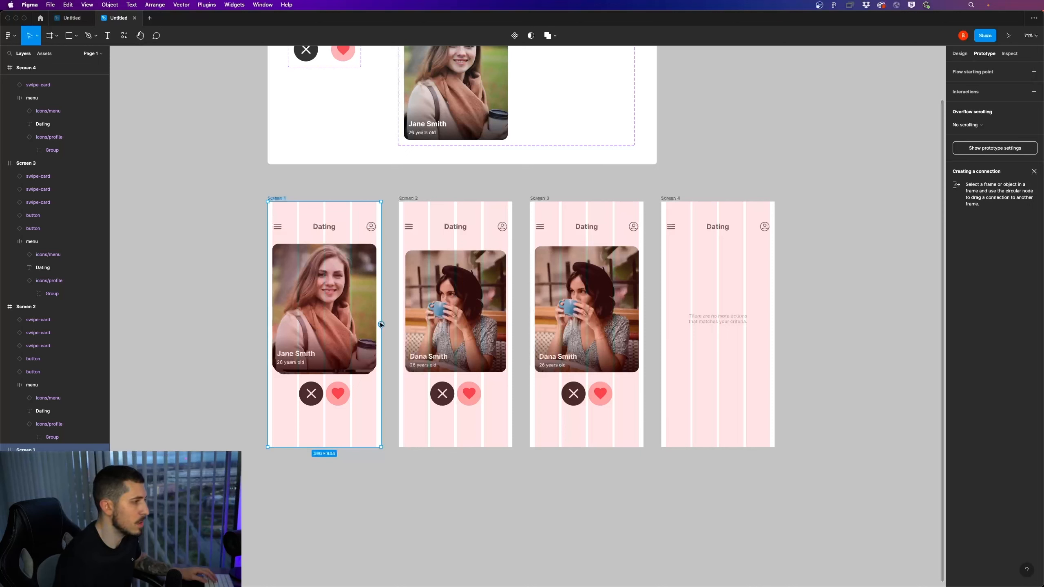
{"action": "left_click_drag", "start_coordinate": [413, 325], "coordinate": [452, 323]}
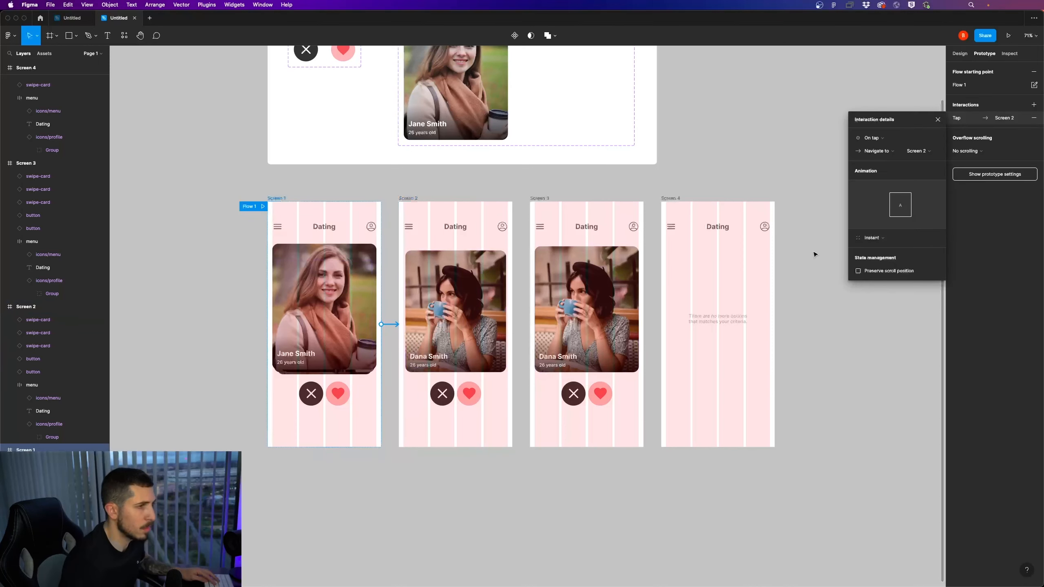
Set the Screen 1 to Screen 2 interaction to use Smart animate and trigger on drag
{"action": "left_click", "coordinate": [887, 239]}
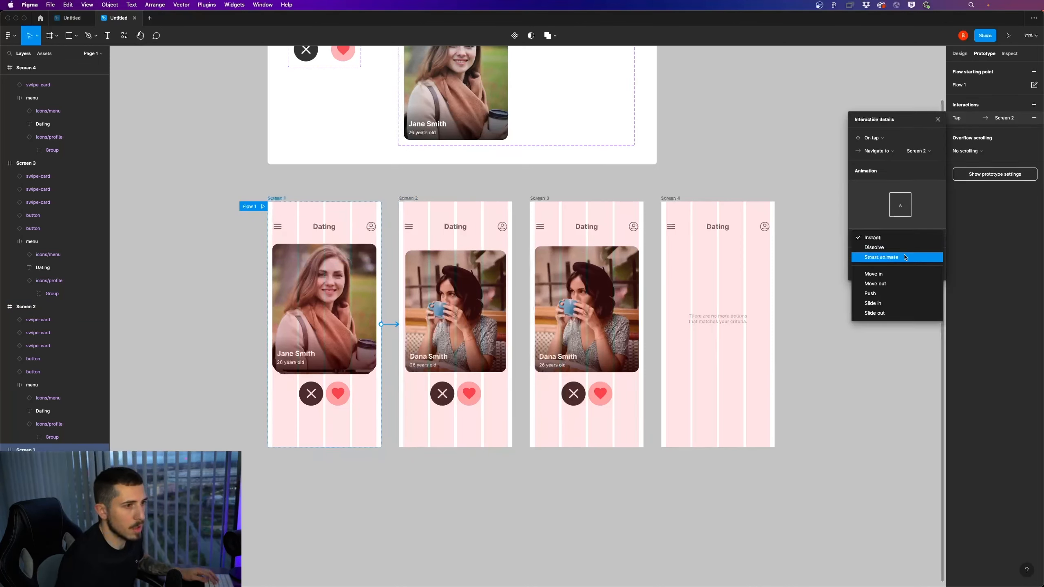
{"action": "left_click", "coordinate": [905, 257]}
{"action": "left_click", "coordinate": [891, 140]}
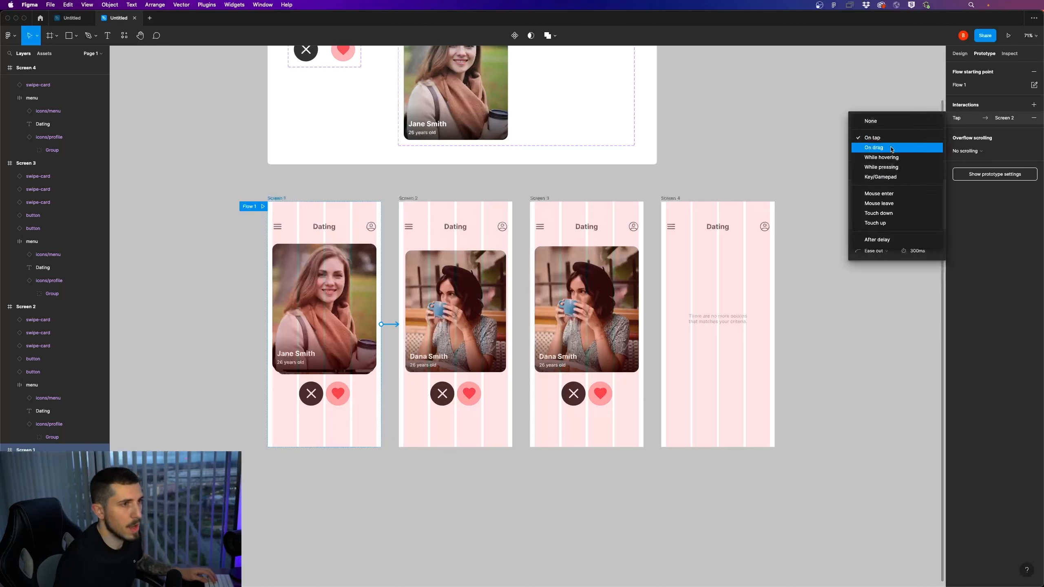
{"action": "left_click", "coordinate": [888, 147]}
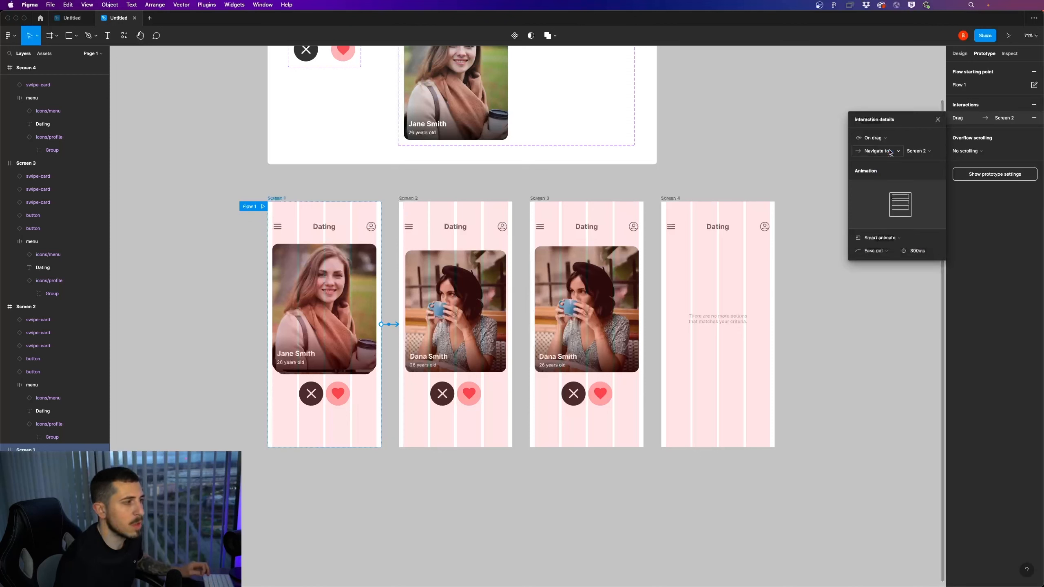
Try Gentle easing on the Screen 1 interaction, and settle on Slow easing
{"action": "left_click", "coordinate": [859, 252]}
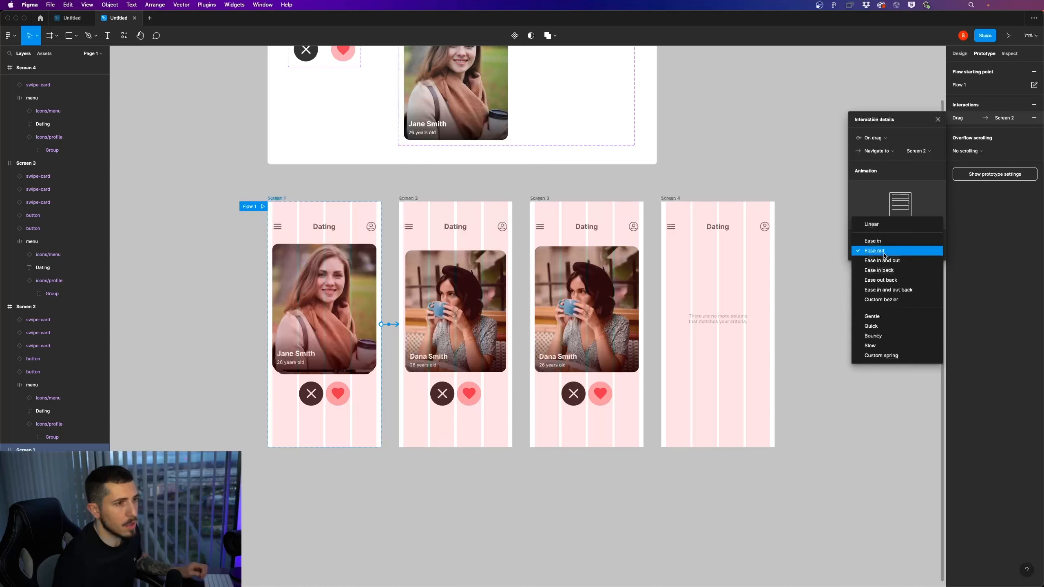
{"action": "left_click", "coordinate": [889, 317]}
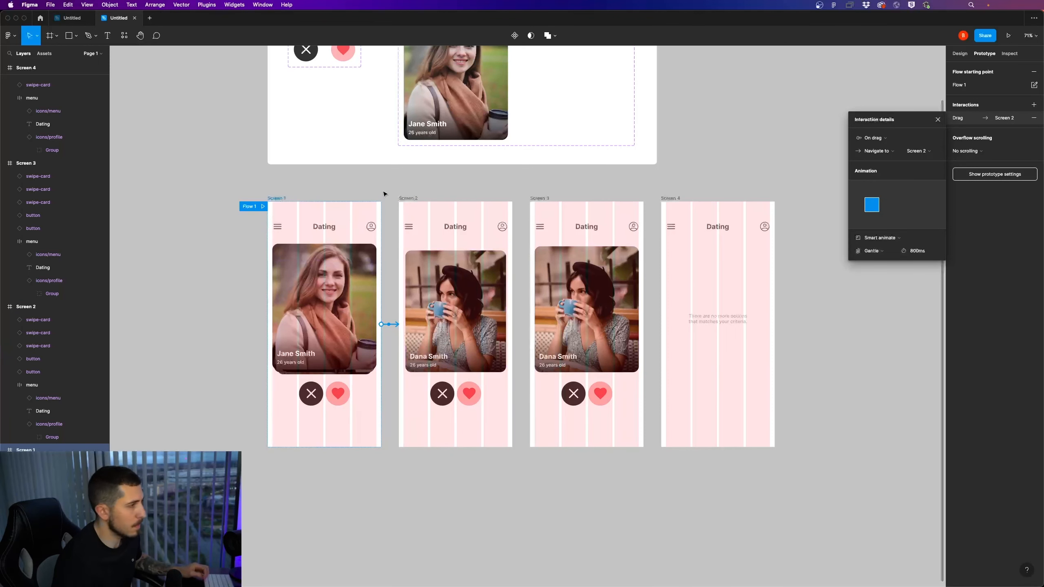
{"action": "left_click", "coordinate": [895, 241]}
{"action": "left_click", "coordinate": [894, 242]}
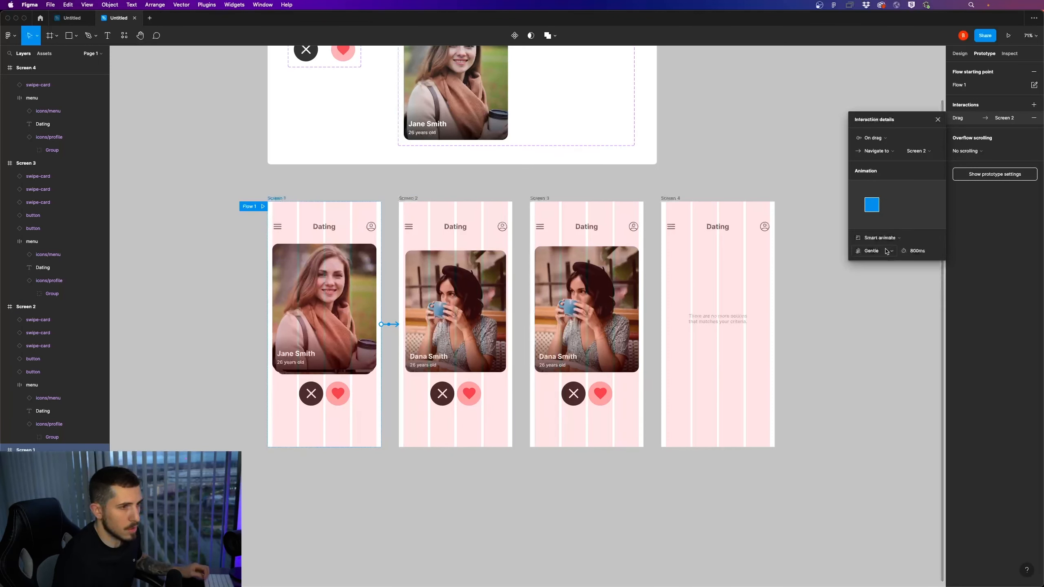
{"action": "left_click", "coordinate": [887, 252]}
{"action": "left_click", "coordinate": [889, 277]}
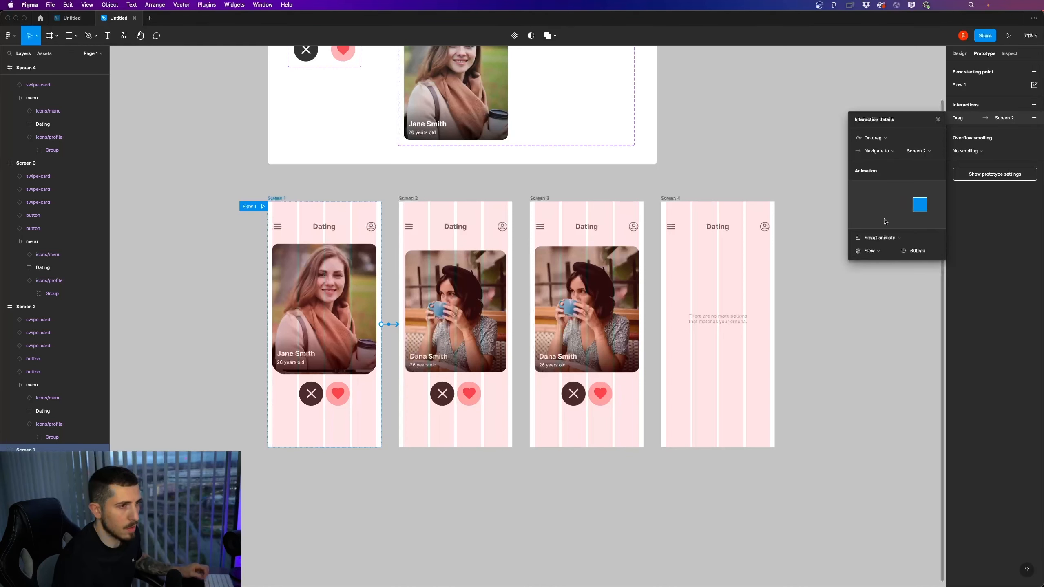
Connect the Screen 2 frame to Screen 3 and set the interaction to trigger on drag
{"action": "left_click", "coordinate": [511, 319]}
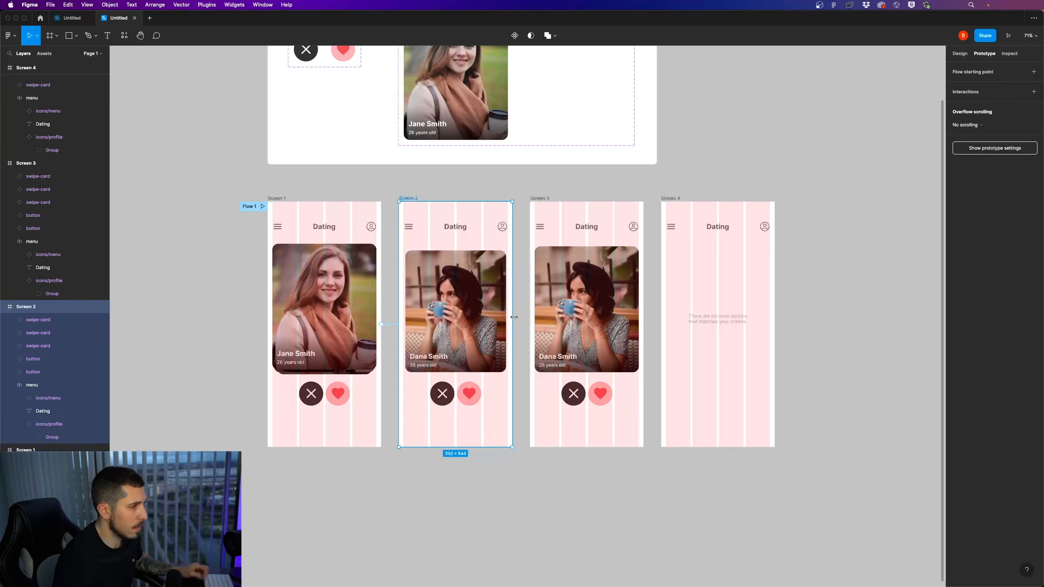
{"action": "left_click_drag", "start_coordinate": [513, 325], "coordinate": [592, 323]}
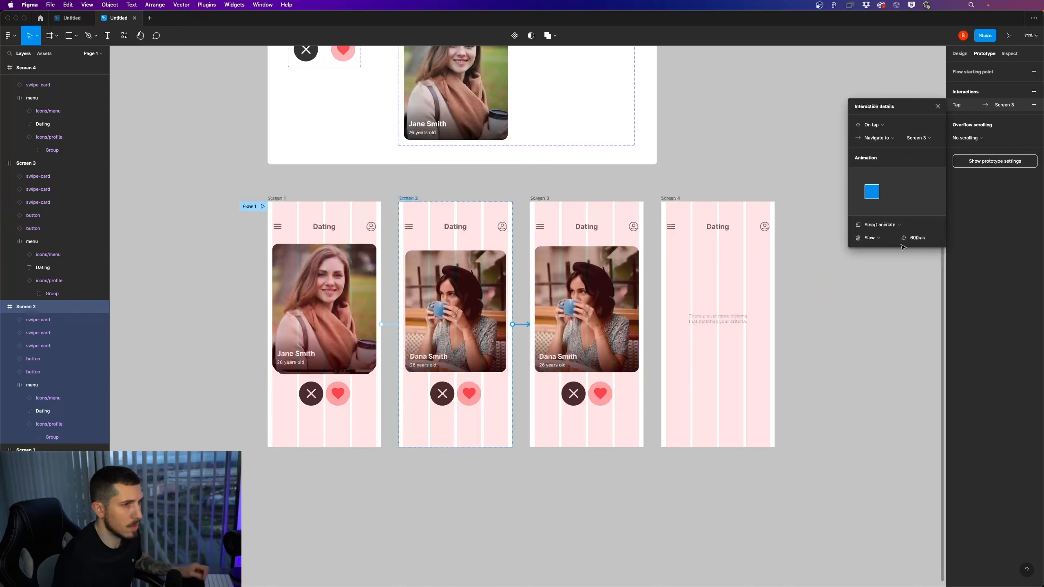
{"action": "left_click", "coordinate": [882, 126]}
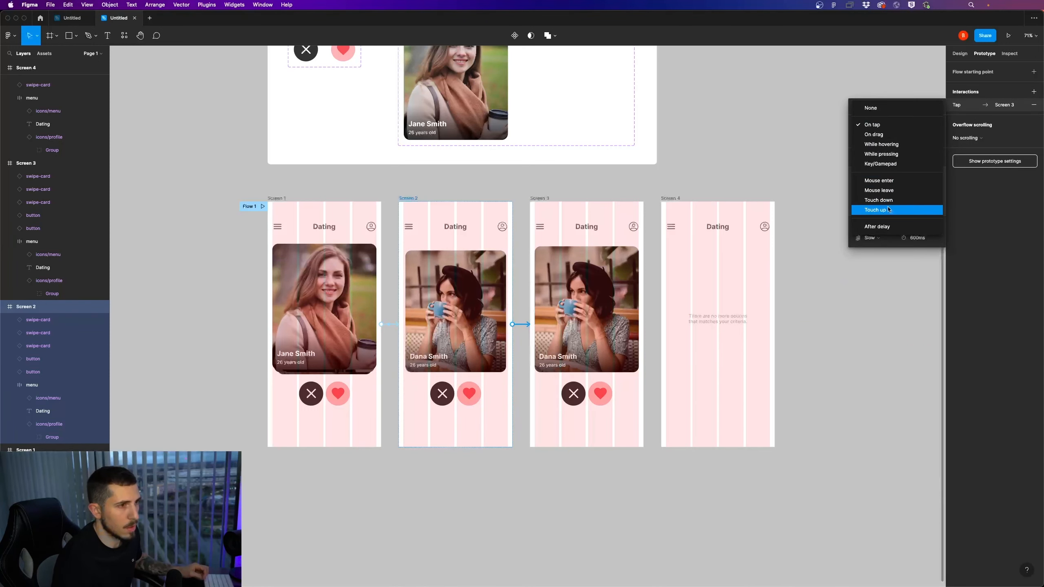
{"action": "left_click", "coordinate": [888, 135]}
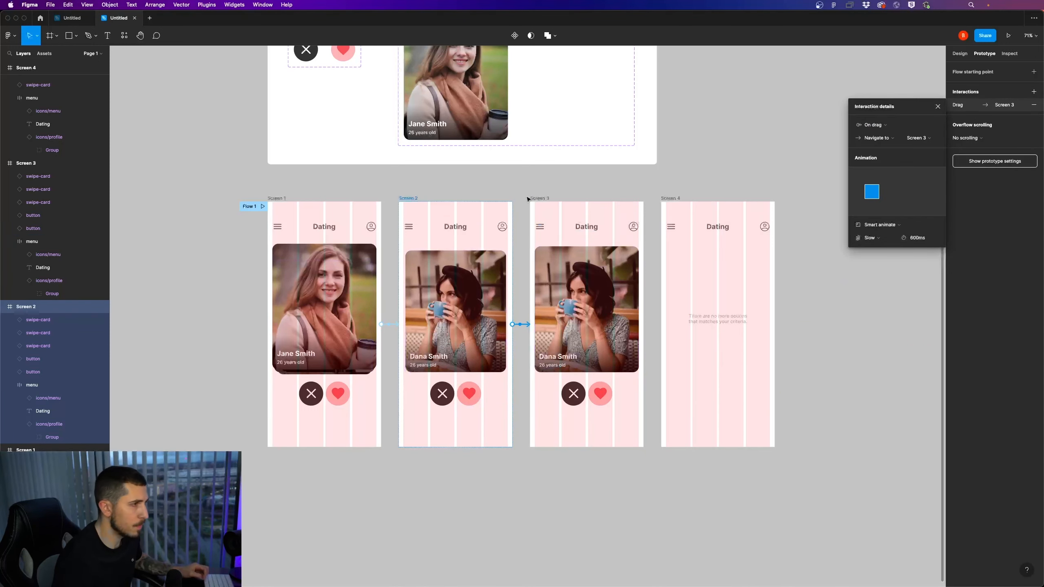
Try to connect the Screen 3 frame to Screen 4
{"action": "left_click", "coordinate": [640, 318]}
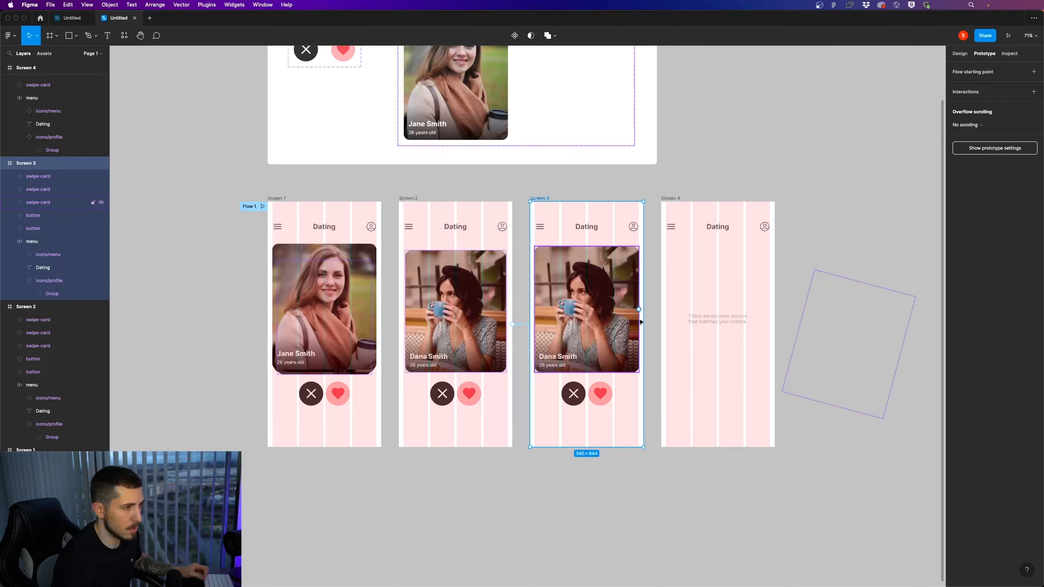
{"action": "left_click_drag", "start_coordinate": [644, 324], "coordinate": [734, 324]}
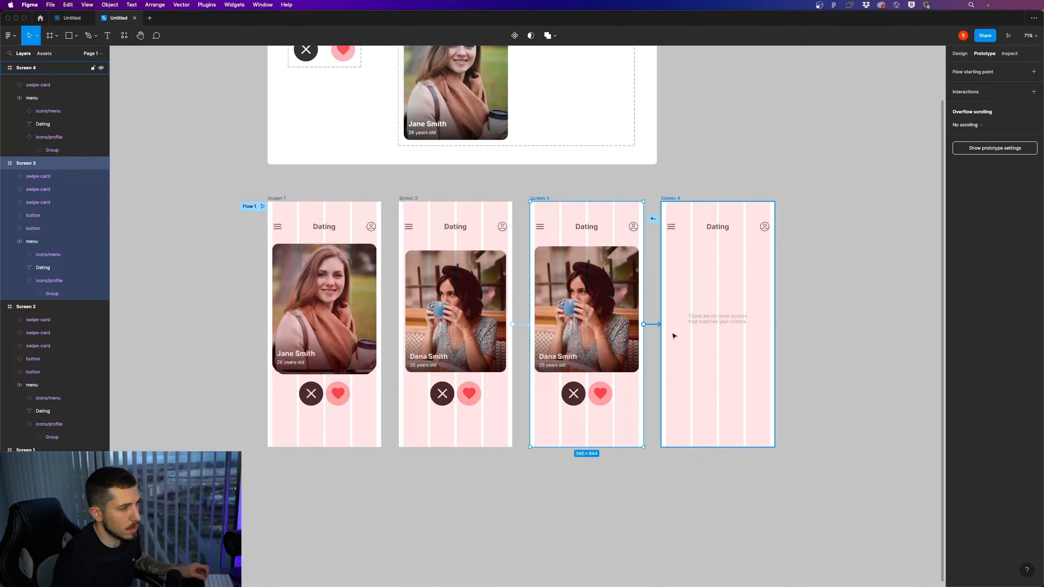
{"action": "left_click_drag", "start_coordinate": [674, 336], "coordinate": [652, 338]}
{"action": "mouse_move", "coordinate": [512, 328]}
{"action": "left_mouse_down"}
{"action": "mouse_move", "coordinate": [470, 326]}
{"action": "mouse_move", "coordinate": [520, 327]}
{"action": "mouse_move", "coordinate": [518, 340]}
{"action": "left_mouse_up"}
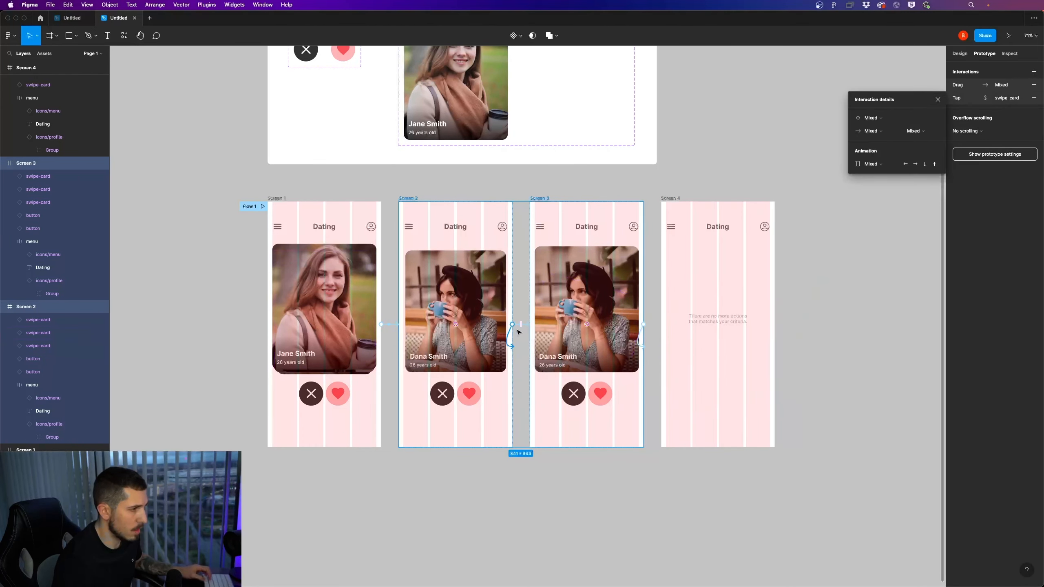
{"action": "key", "text": "super+z"}
{"action": "key", "text": "super+z"}
Undo the stray scroll-to interaction and the drag connection on Screen 2
{"action": "scroll", "coordinate": [519, 328], "scroll_direction": "up", "scroll_amount": 5}
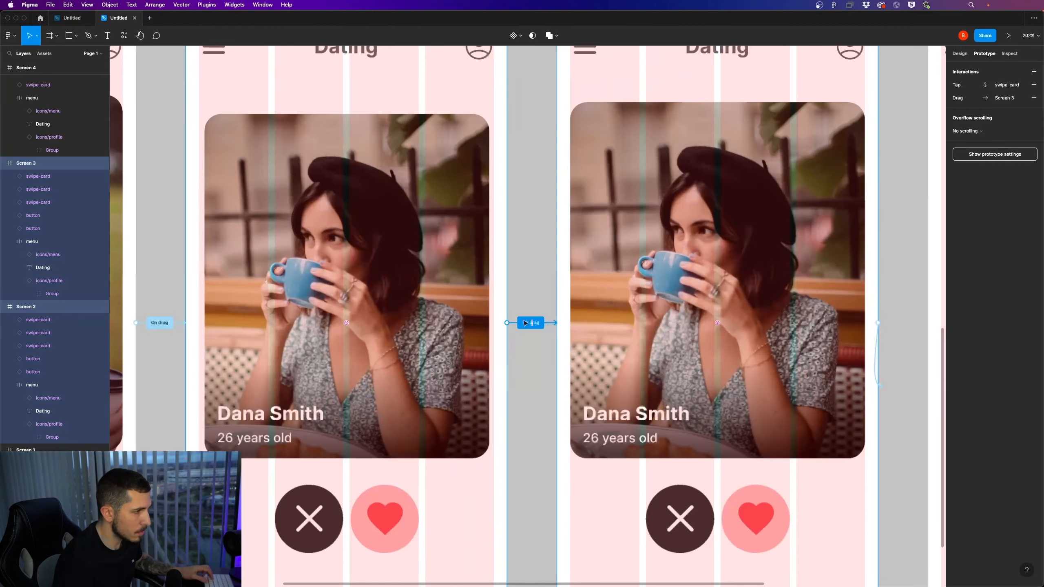
{"action": "left_click", "coordinate": [529, 325]}
{"action": "left_click_drag", "start_coordinate": [508, 324], "coordinate": [528, 311]}
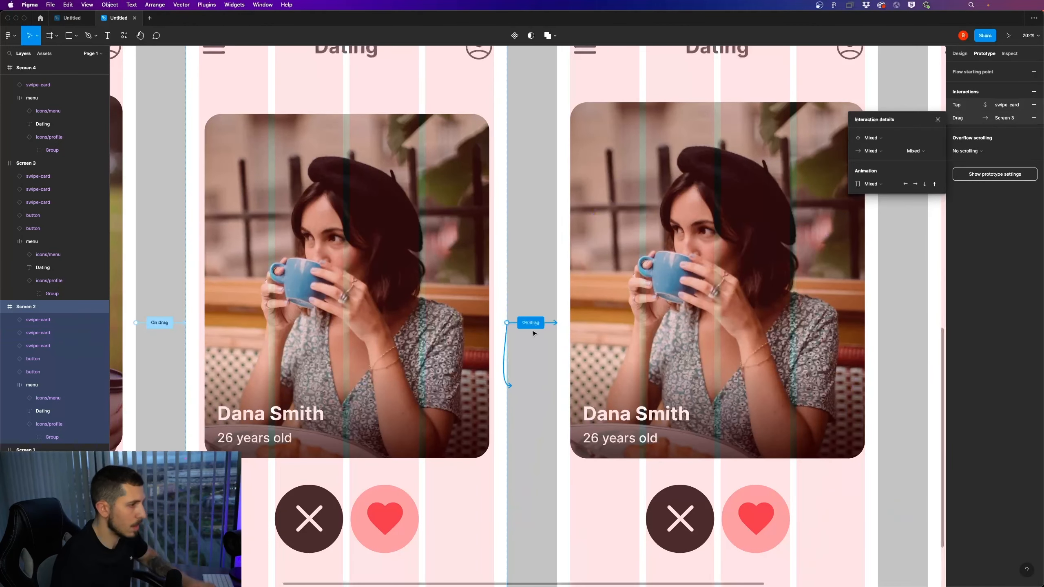
{"action": "key", "text": "super+z"}
{"action": "key", "text": "super+z"}
{"action": "left_click", "coordinate": [519, 335]}
{"action": "scroll", "coordinate": [494, 329], "scroll_direction": "down", "scroll_amount": 2}
Try to connect the Dana Smith card on Screen 2 to Screen 3, and undo the attempt
{"action": "left_click", "coordinate": [427, 315]}
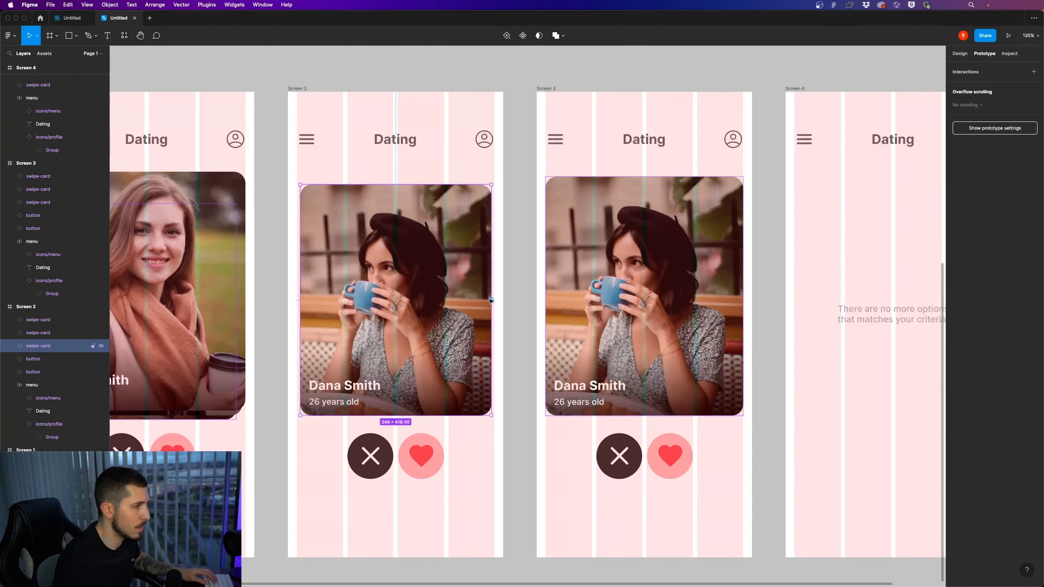
{"action": "mouse_move", "coordinate": [520, 301]}
{"action": "left_mouse_down"}
{"action": "mouse_move", "coordinate": [605, 300]}
{"action": "mouse_move", "coordinate": [524, 336]}
{"action": "mouse_move", "coordinate": [518, 305]}
{"action": "left_mouse_up"}
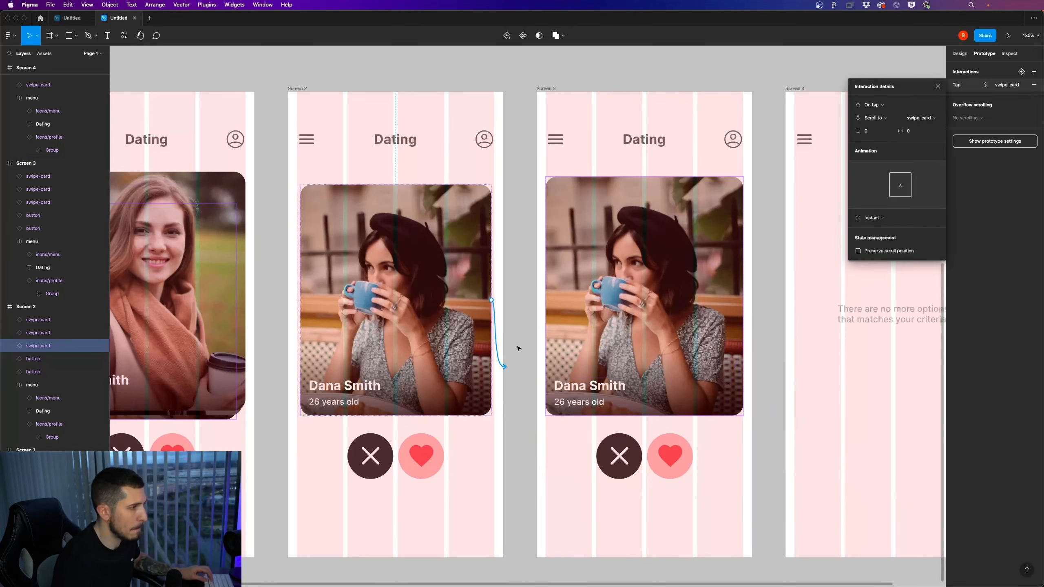
{"action": "scroll", "coordinate": [516, 349], "scroll_direction": "down", "scroll_amount": 2}
{"action": "key", "text": "super+z"}
Delete the Screen 1 frame's connection to Screen 2 and the Screen 3 frame's scroll-to interaction
{"action": "left_click", "coordinate": [345, 233]}
{"action": "left_click", "coordinate": [342, 232]}
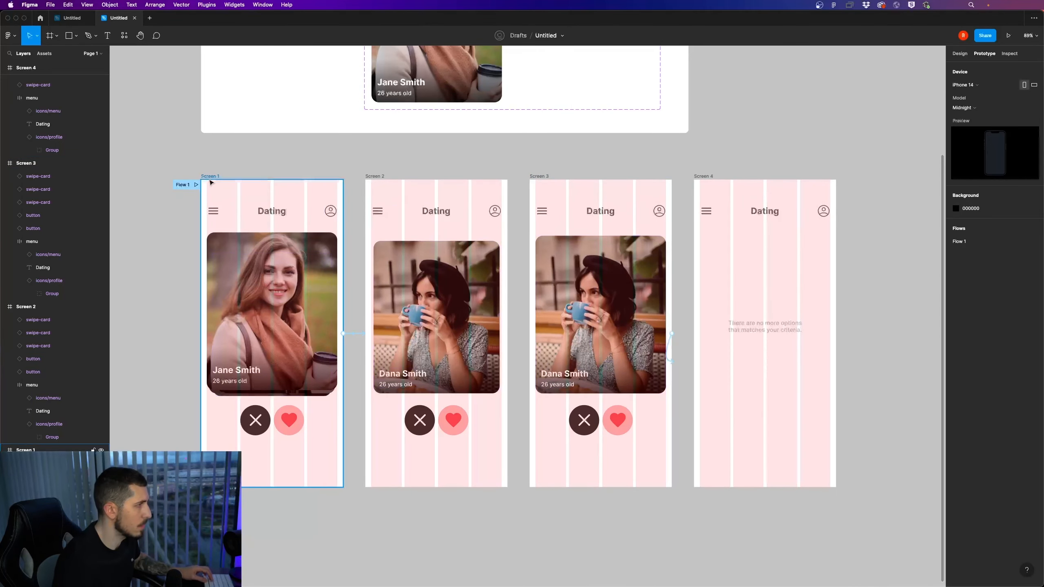
{"action": "left_click", "coordinate": [361, 332]}
{"action": "key", "text": "Delete"}
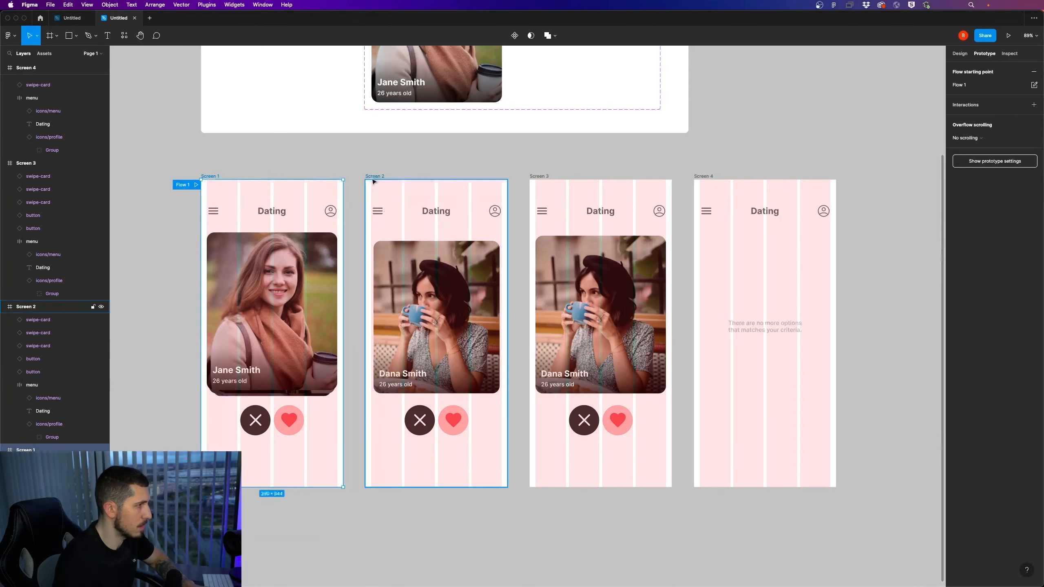
{"action": "left_click", "coordinate": [372, 178]}
{"action": "left_click", "coordinate": [551, 221]}
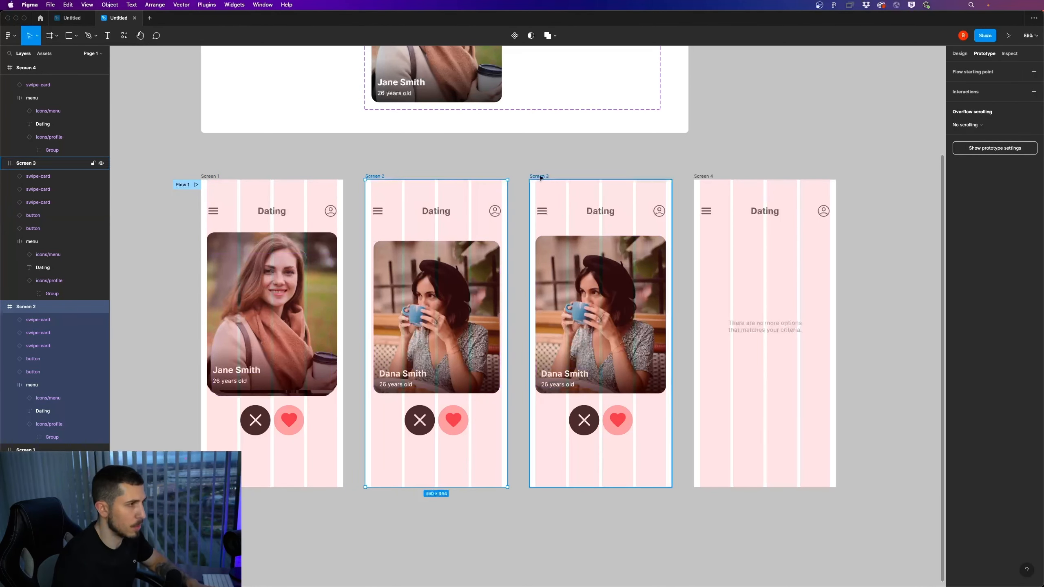
{"action": "left_click", "coordinate": [672, 361]}
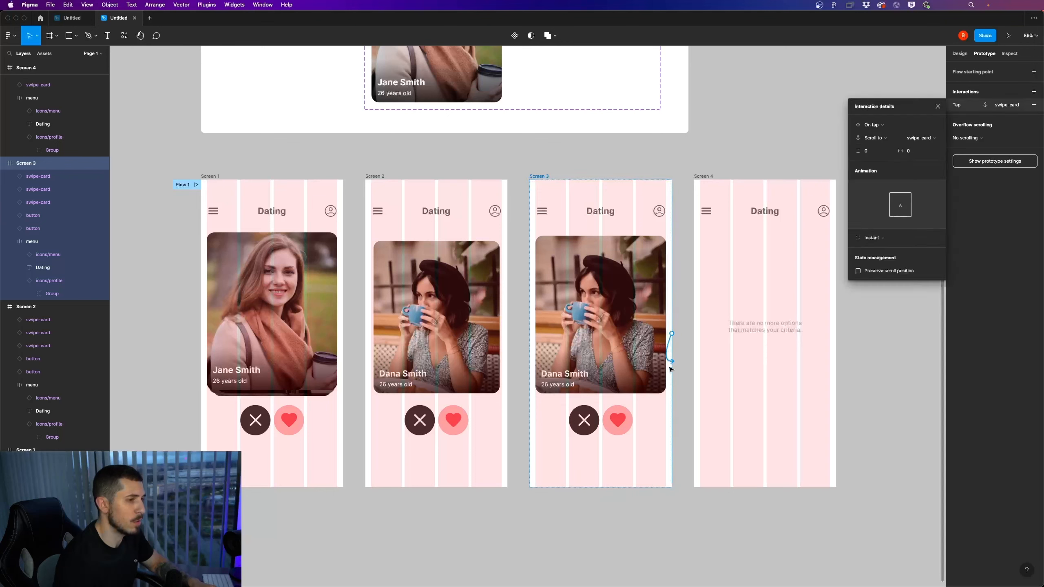
{"action": "key", "text": "Delete"}
{"action": "left_click", "coordinate": [508, 515]}
Connect the Jane Smith swipe card on Screen 1 to Screen 2 with an on-drag trigger
{"action": "scroll", "coordinate": [455, 379], "scroll_direction": "left", "scroll_amount": 5}
{"action": "left_click", "coordinate": [413, 340]}
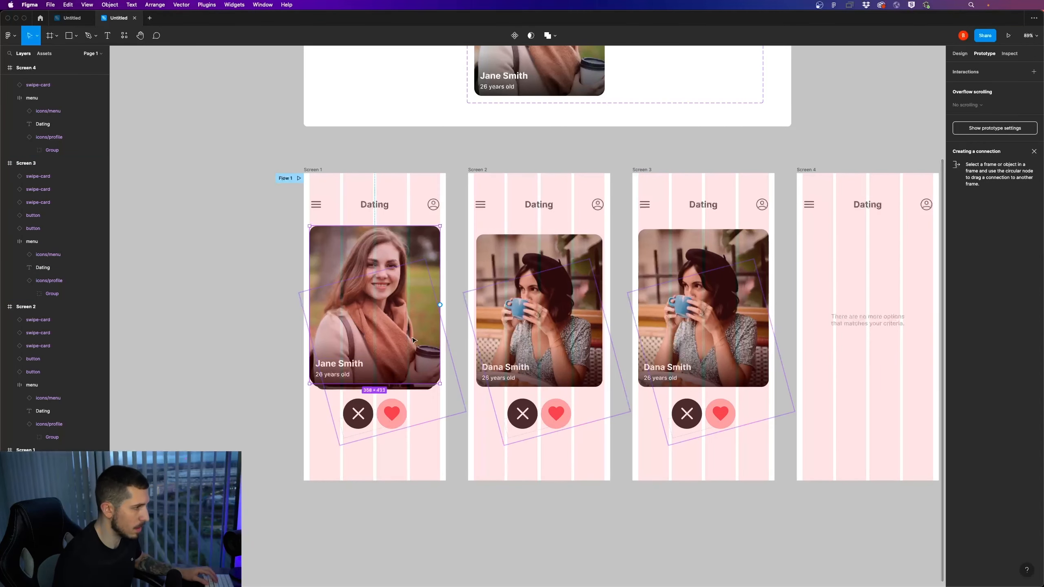
{"action": "mouse_move", "coordinate": [421, 272]}
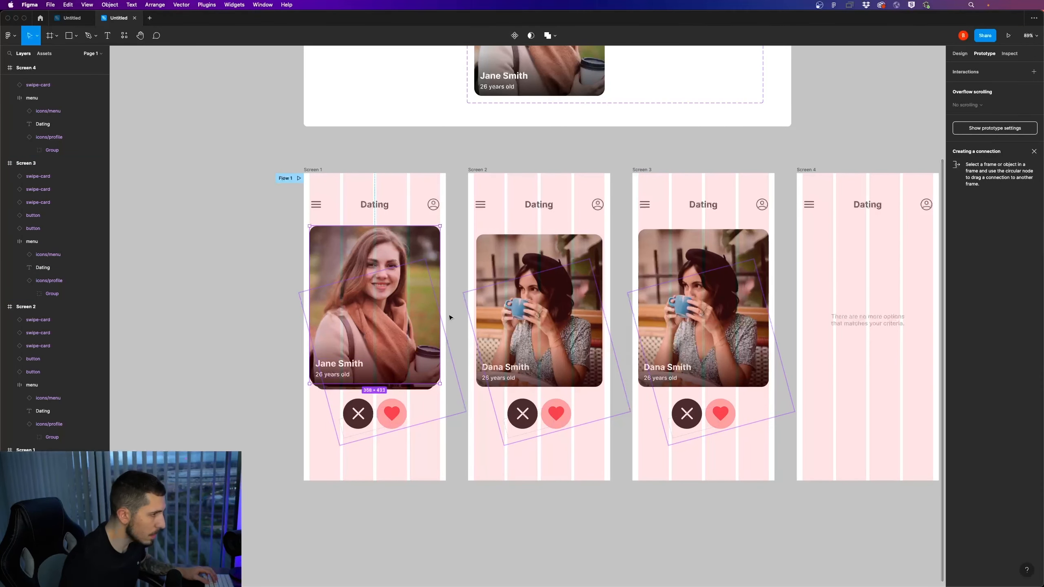
{"action": "left_click_drag", "start_coordinate": [441, 307], "coordinate": [525, 318]}
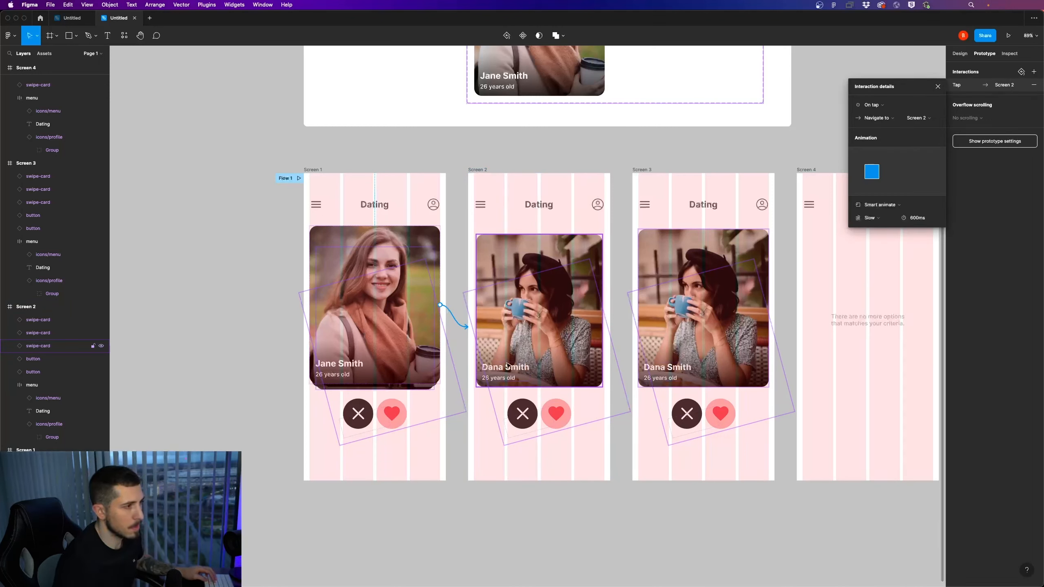
{"action": "left_click", "coordinate": [874, 104]}
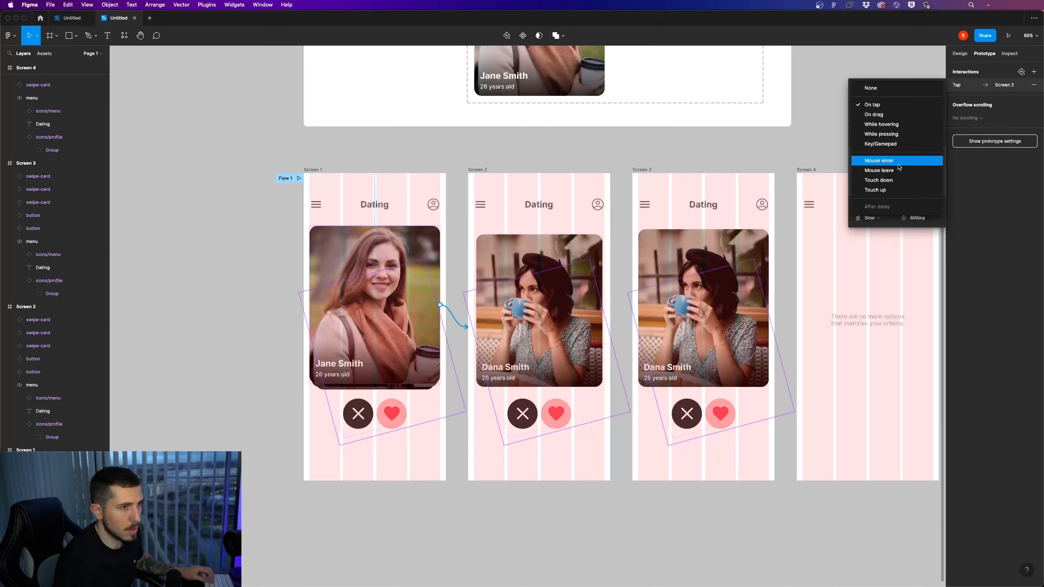
{"action": "left_click", "coordinate": [884, 117]}
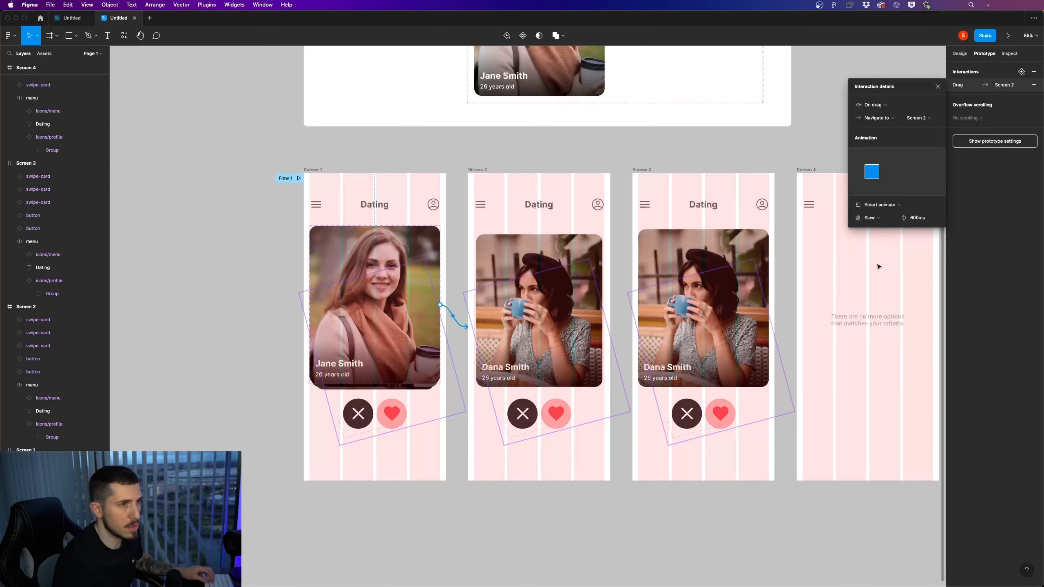
Examine the visible swipe card on Screen 2 against the one on Screen 3, and undo the stray drag on it
{"action": "scroll", "coordinate": [680, 466], "scroll_direction": "right", "scroll_amount": 2}
{"action": "left_click", "coordinate": [514, 329]}
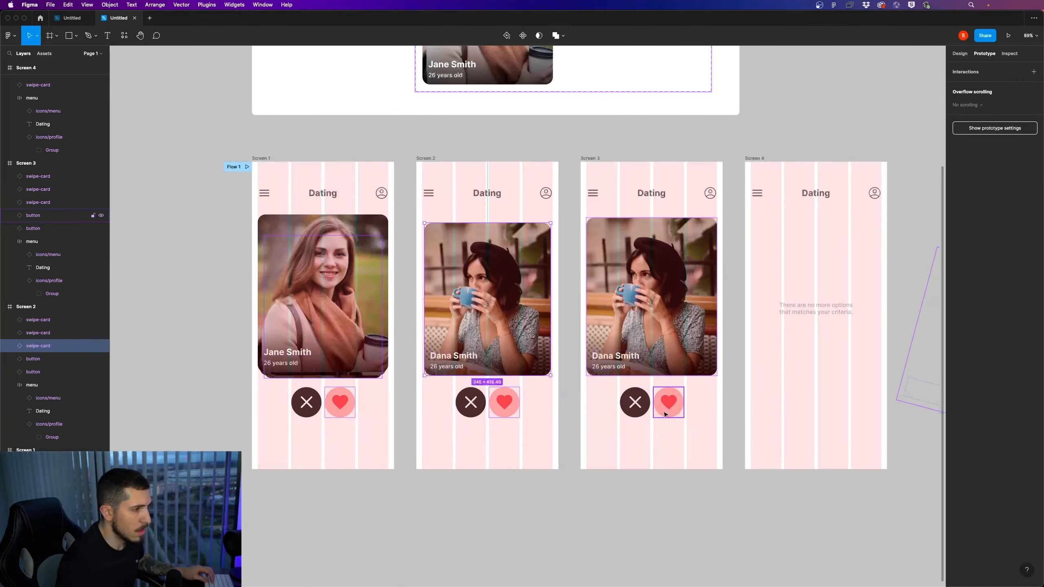
{"action": "scroll", "coordinate": [667, 444], "scroll_direction": "right", "scroll_amount": 3}
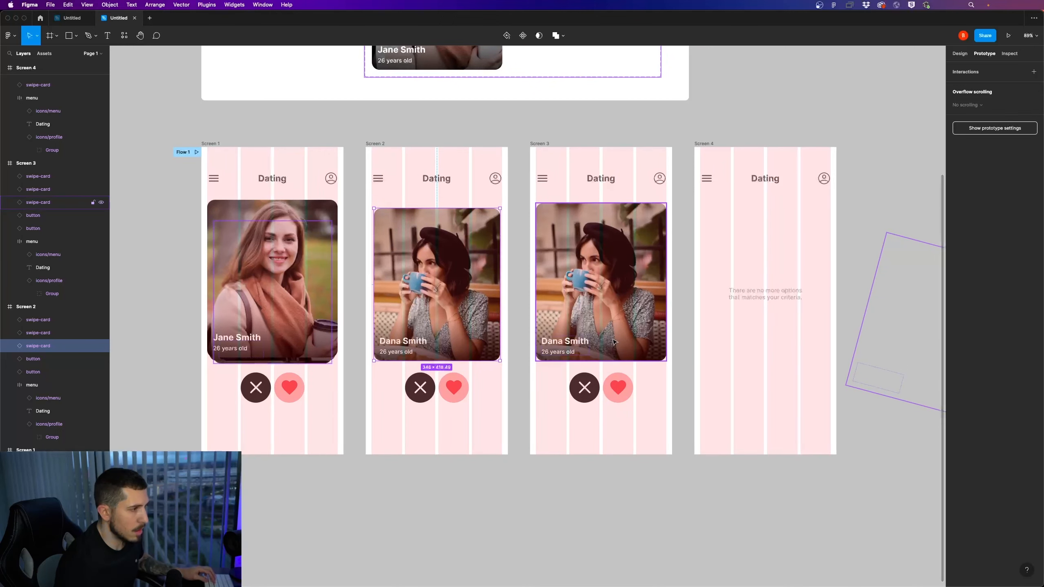
{"action": "scroll", "coordinate": [412, 321], "scroll_direction": "up", "scroll_amount": 3}
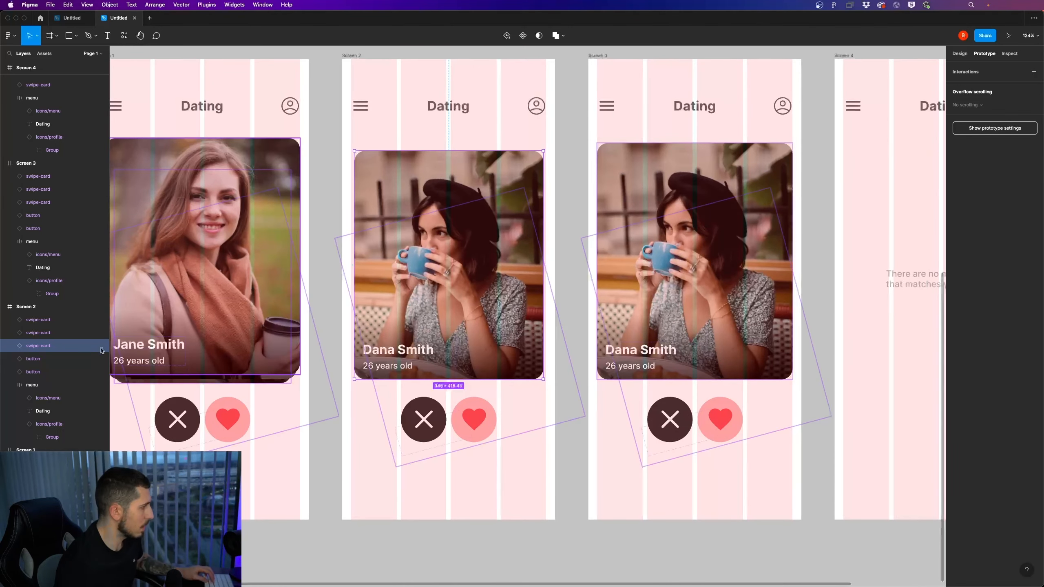
{"action": "left_click", "coordinate": [363, 65]}
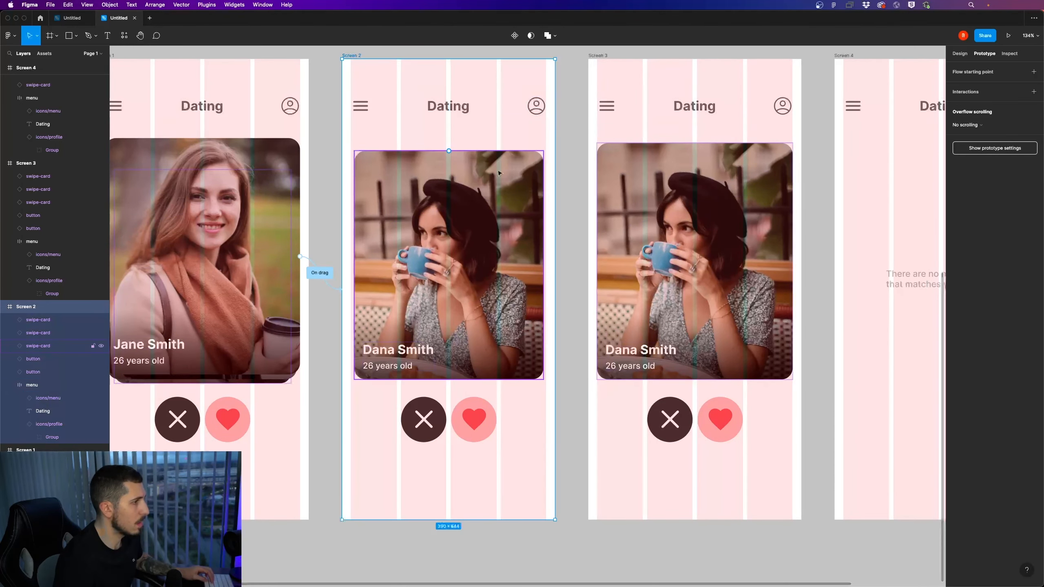
{"action": "left_click", "coordinate": [398, 286]}
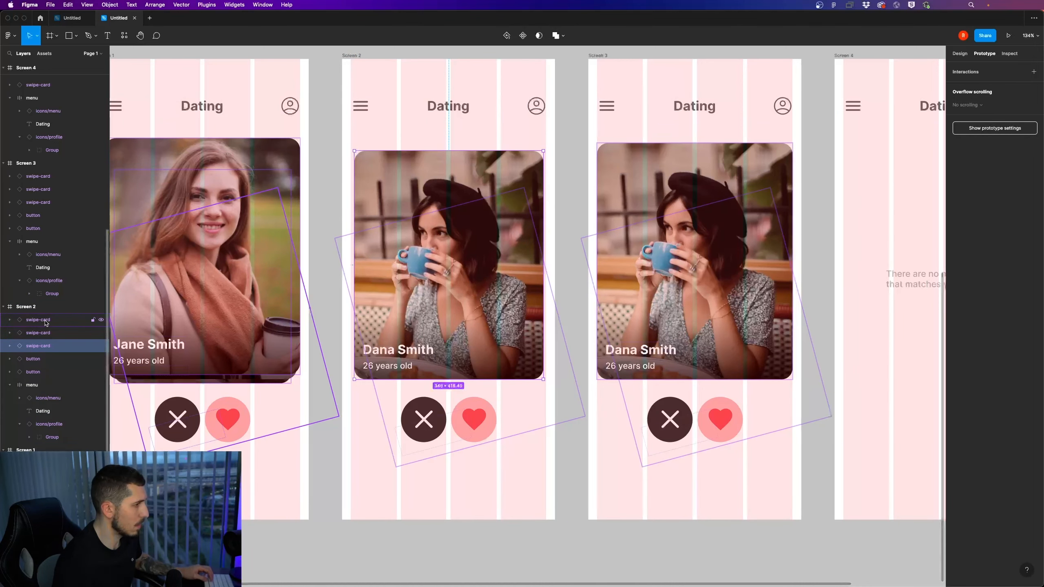
{"action": "scroll", "coordinate": [318, 333], "scroll_direction": "down", "scroll_amount": 5}
{"action": "scroll", "coordinate": [321, 333], "scroll_direction": "left", "scroll_amount": 1}
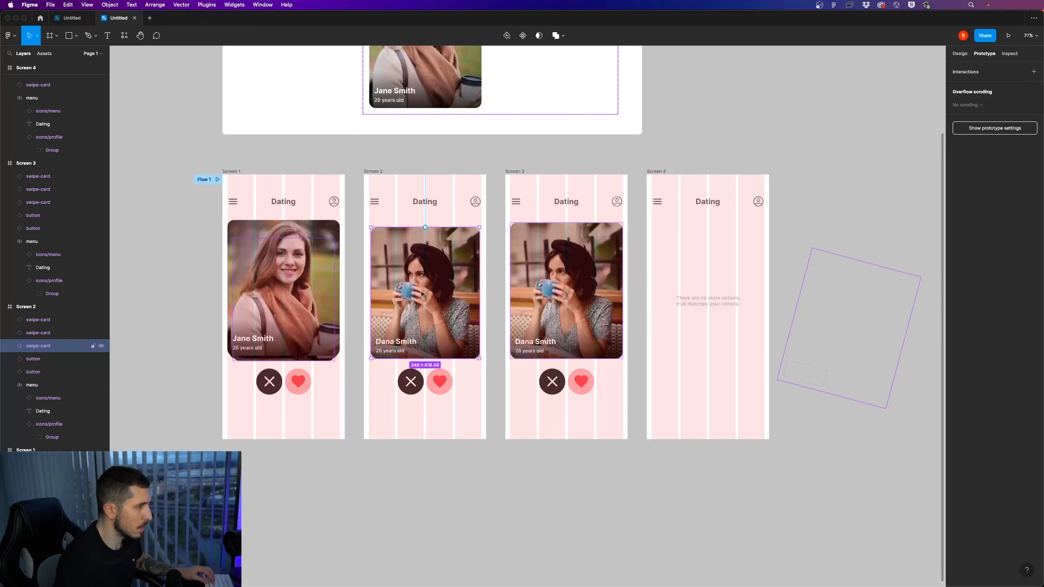
{"action": "left_click_drag", "start_coordinate": [421, 293], "coordinate": [413, 335]}
{"action": "key", "text": "super+z"}
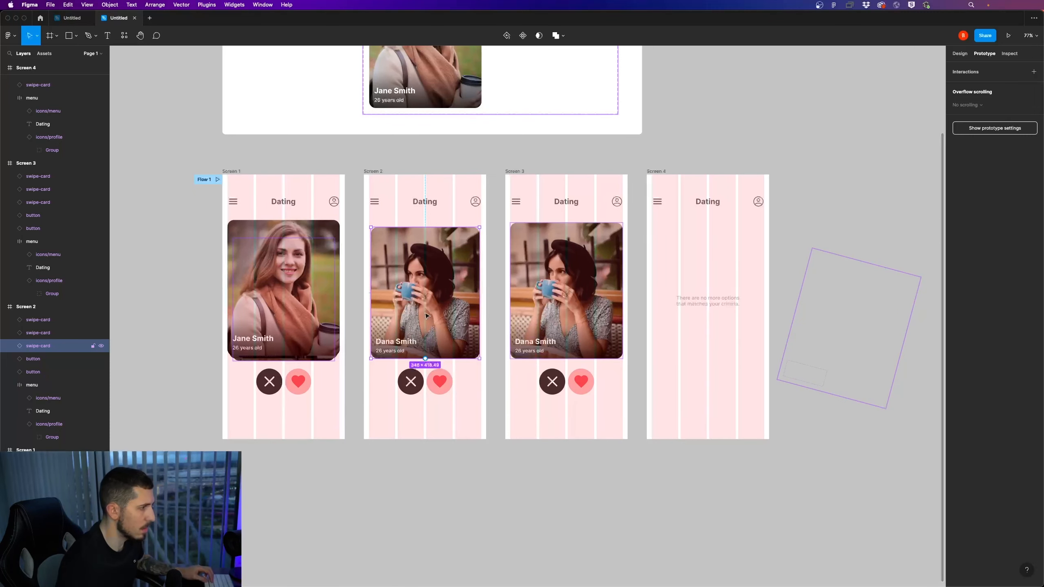
Examine Screen 2's swipe-card layers one by one, comparing their positions with Screen 3, to locate the off-screen cards
{"action": "scroll", "coordinate": [295, 373], "scroll_direction": "up", "scroll_amount": 2}
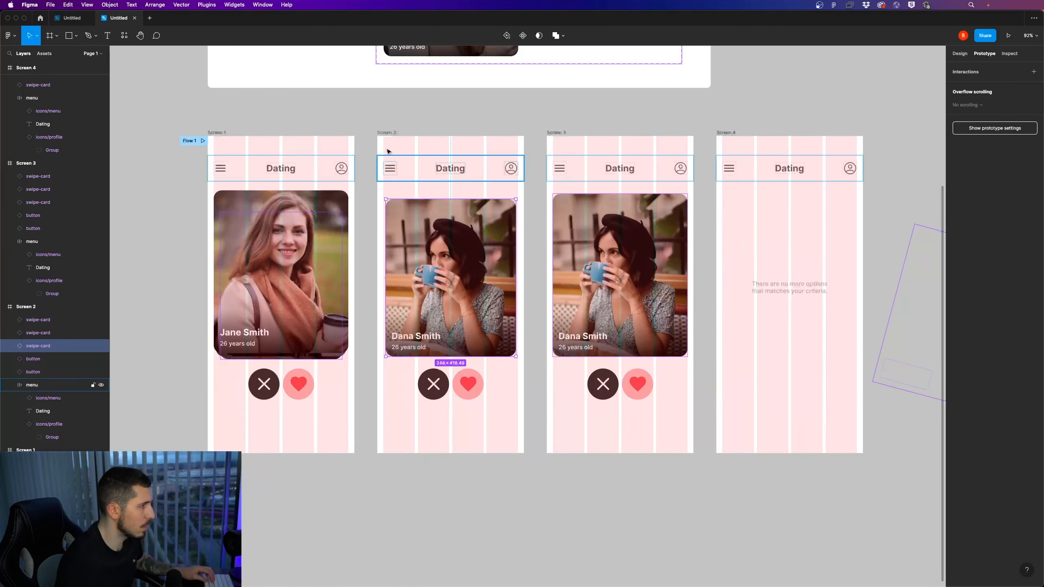
{"action": "left_click", "coordinate": [386, 132]}
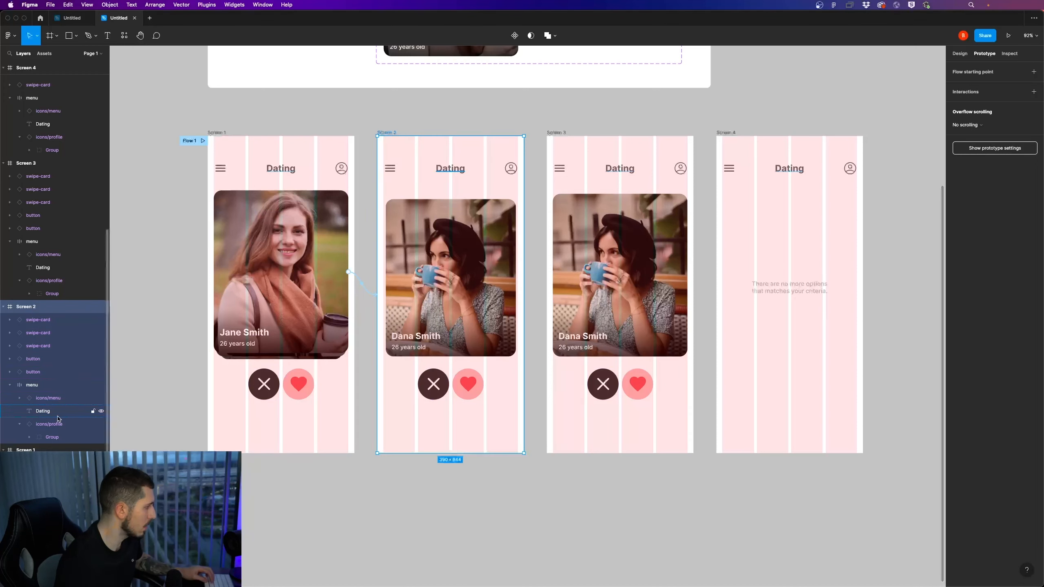
{"action": "left_click", "coordinate": [20, 398]}
{"action": "left_click", "coordinate": [10, 386]}
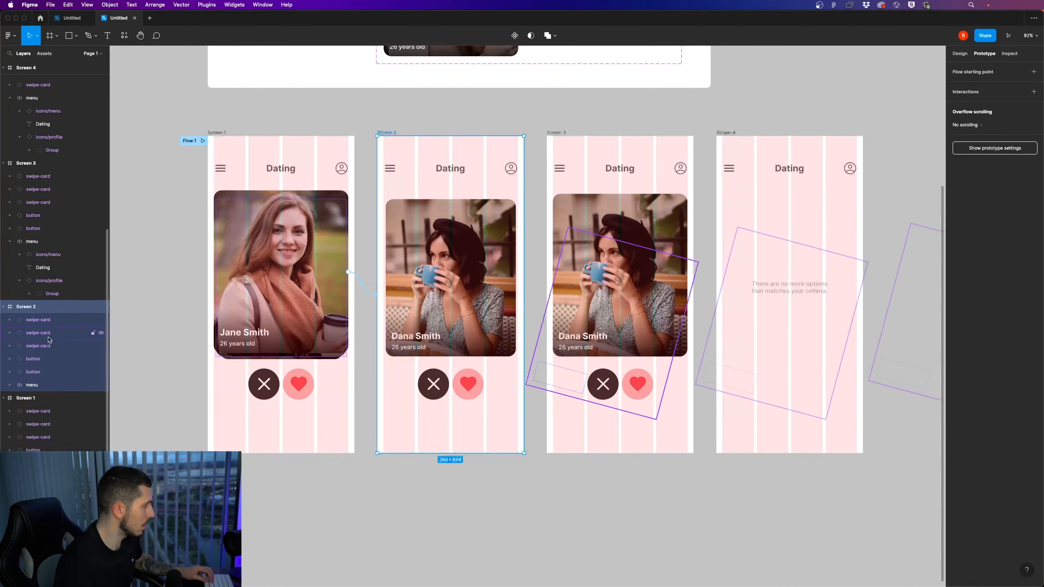
{"action": "left_click", "coordinate": [50, 336]}
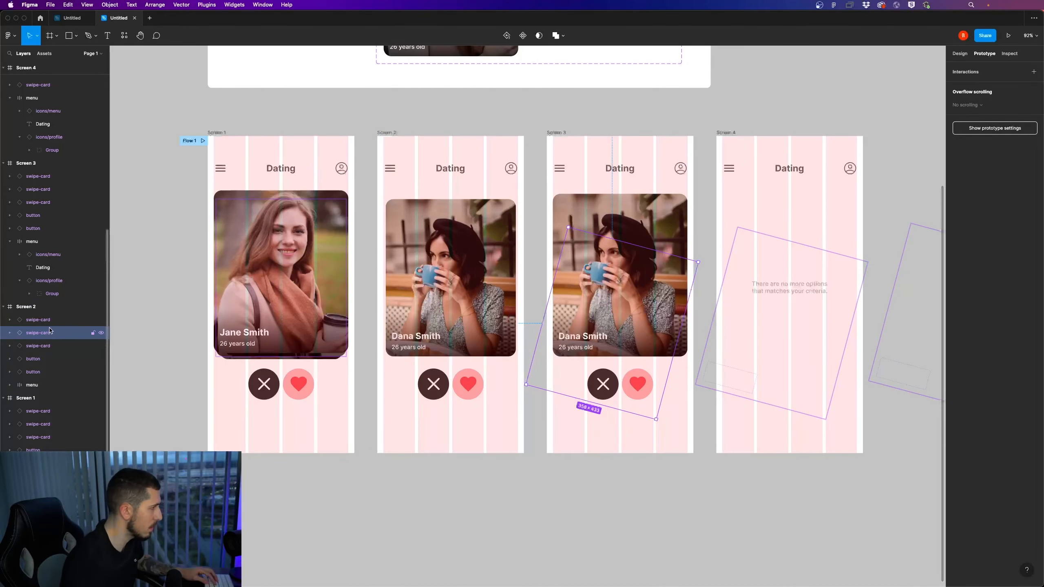
{"action": "left_click", "coordinate": [49, 323]}
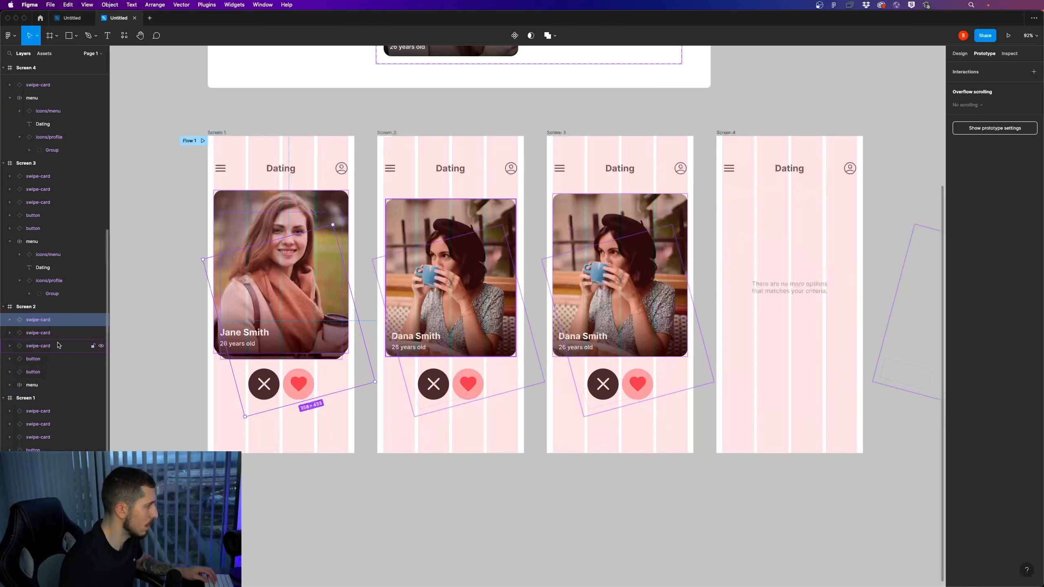
{"action": "left_click", "coordinate": [57, 334]}
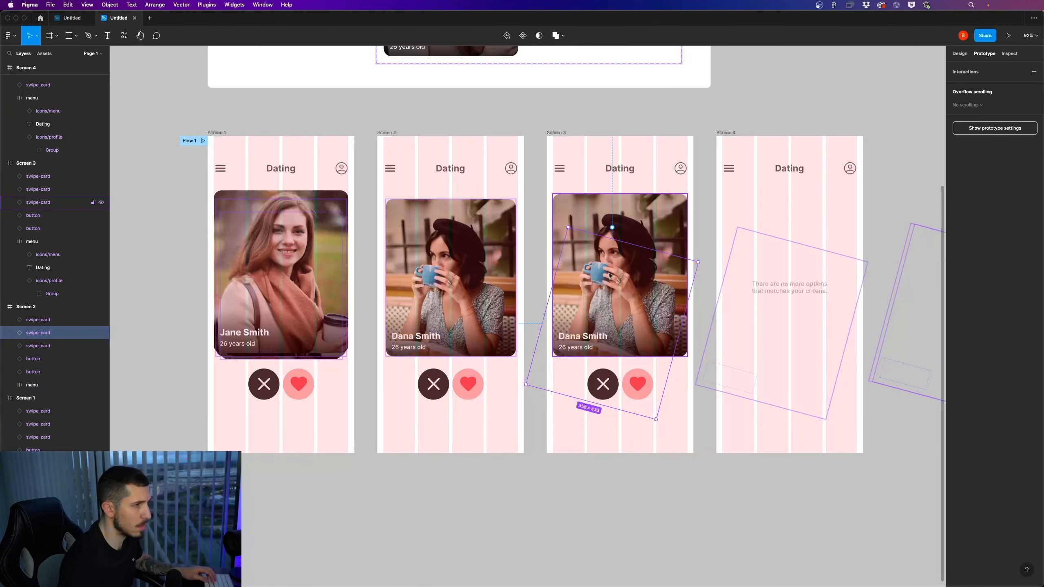
{"action": "scroll", "coordinate": [609, 274], "scroll_direction": "down", "scroll_amount": 4}
{"action": "scroll", "coordinate": [588, 278], "scroll_direction": "up", "scroll_amount": 4}
{"action": "left_click", "coordinate": [620, 243]}
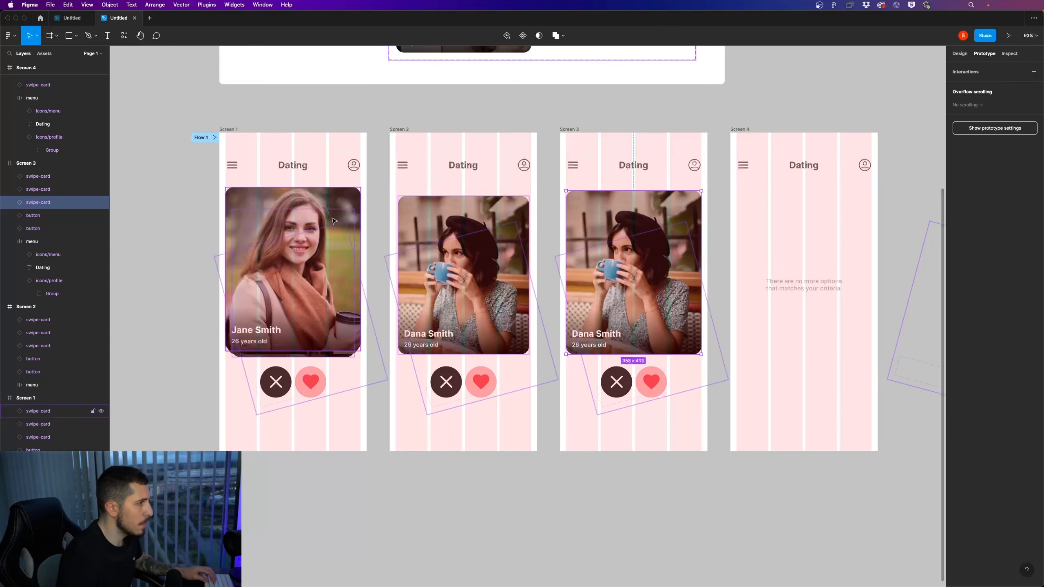
{"action": "left_click", "coordinate": [400, 131]}
{"action": "scroll", "coordinate": [437, 246], "scroll_direction": "up", "scroll_amount": 4}
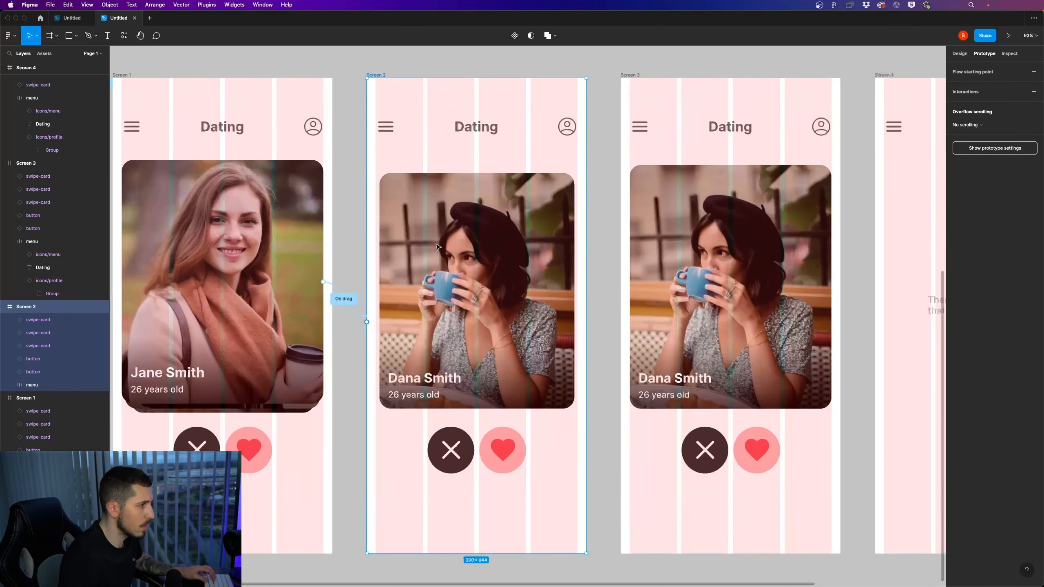
{"action": "scroll", "coordinate": [437, 246], "scroll_direction": "down", "scroll_amount": 1}
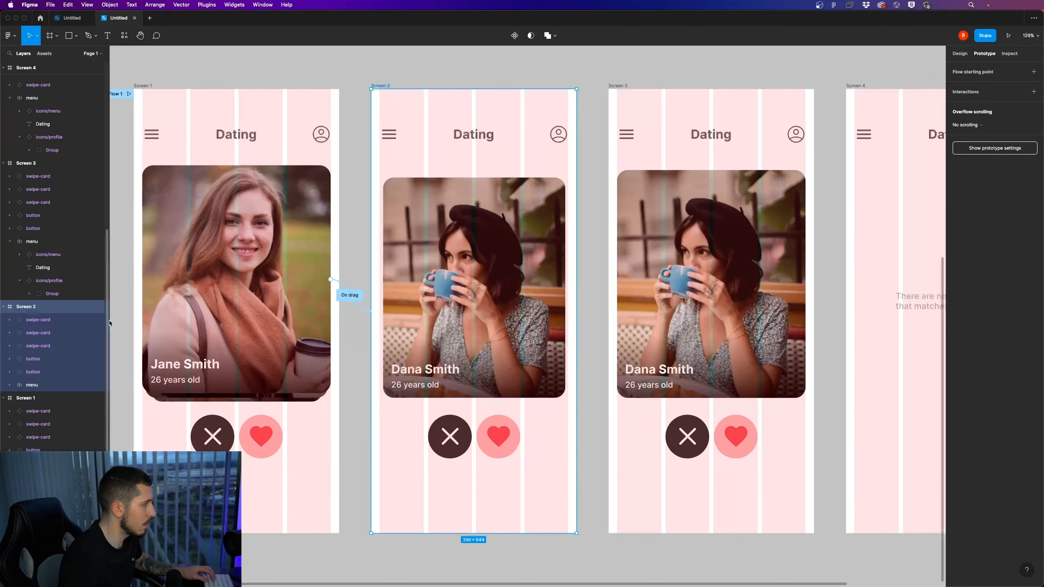
Set the rotation of Screen 2's middle swipe-card layer to 0°
{"action": "left_click", "coordinate": [61, 335]}
{"action": "scroll", "coordinate": [309, 334], "scroll_direction": "down", "scroll_amount": 2}
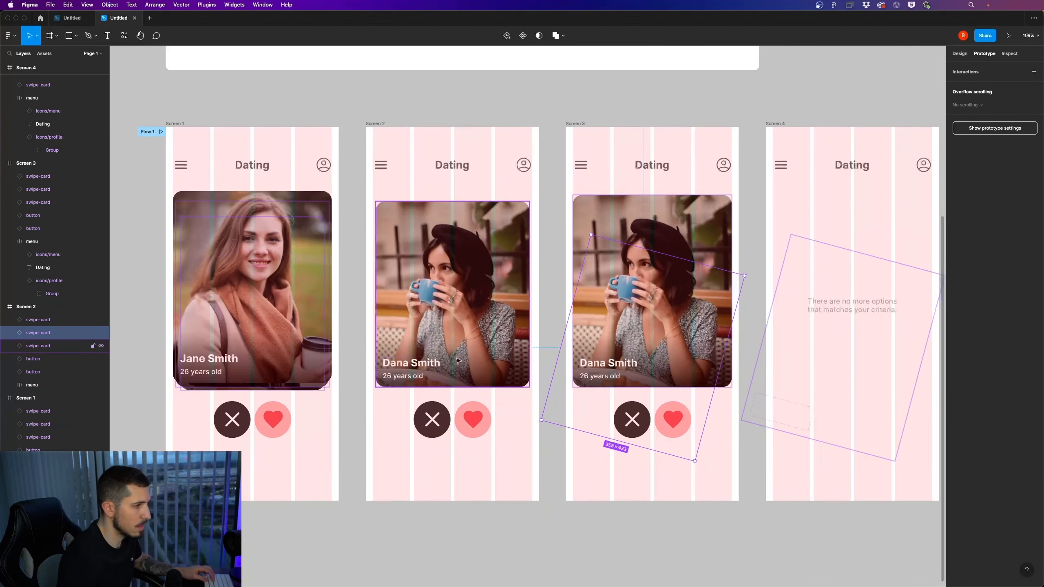
{"action": "left_click", "coordinate": [960, 54]}
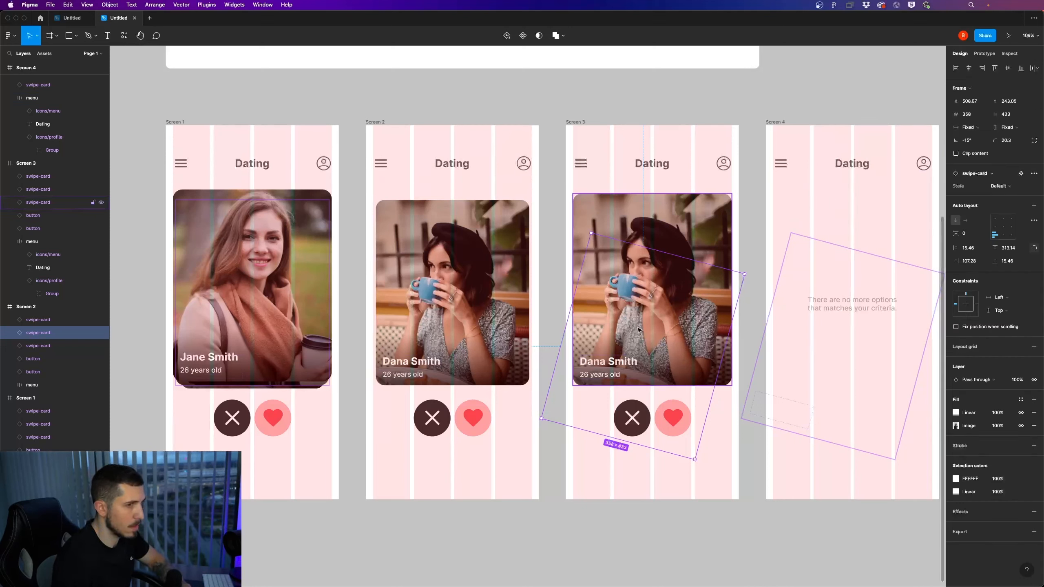
{"action": "left_click", "coordinate": [979, 140]}
{"action": "type", "text": "0"}
{"action": "key", "text": "Return"}
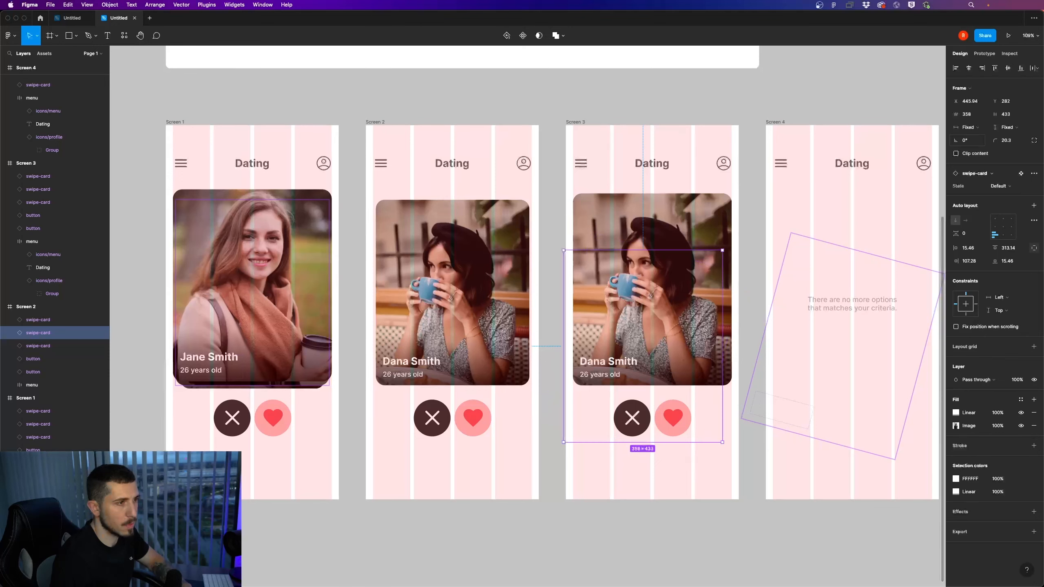
Move the straightened swipe card onto Screen 2 over the existing card, at X 16 and Y 148
{"action": "key", "text": "shift+Left"}
{"action": "key", "text": "shift+Left"}
{"action": "key", "text": "shift+Left"}
{"action": "key", "text": "shift+Left"}
{"action": "key", "text": "shift+Left"}
{"action": "key", "text": "shift+Left"}
{"action": "key", "text": "shift+Left"}
{"action": "key", "text": "shift+Left"}
{"action": "key", "text": "shift+Left"}
{"action": "key", "text": "shift+Left"}
{"action": "key", "text": "shift+Left"}
{"action": "key", "text": "shift+Left"}
{"action": "key", "text": "shift+Left"}
{"action": "key", "text": "shift+Left"}
{"action": "key", "text": "shift+Left"}
{"action": "key", "text": "shift+Left"}
{"action": "key", "text": "shift+Left"}
{"action": "key", "text": "shift+Left"}
{"action": "key", "text": "shift+Left"}
{"action": "key", "text": "shift+Left"}
{"action": "key", "text": "shift+Left"}
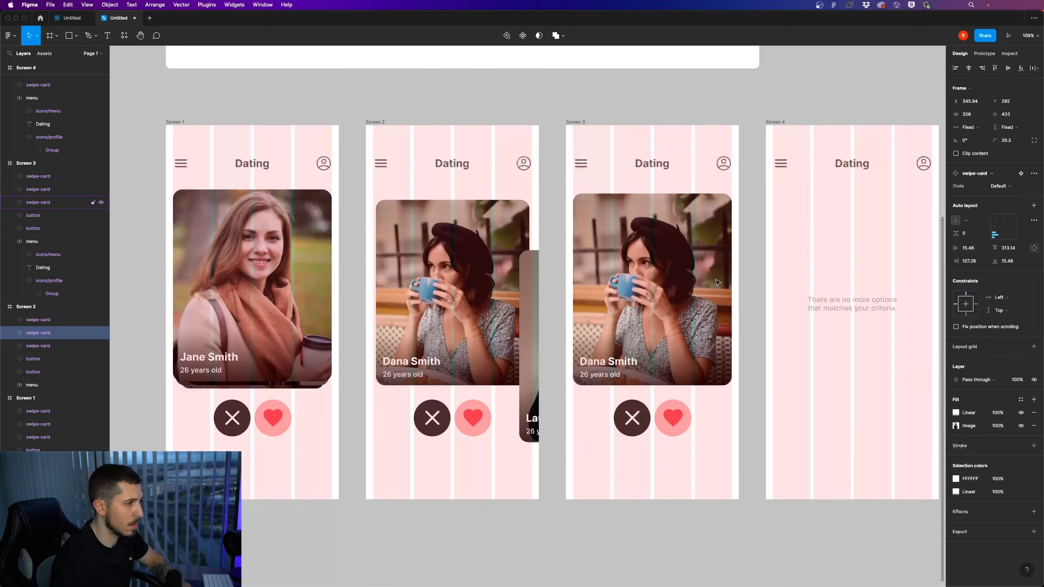
{"action": "left_click_drag", "start_coordinate": [512, 345], "coordinate": [478, 288]}
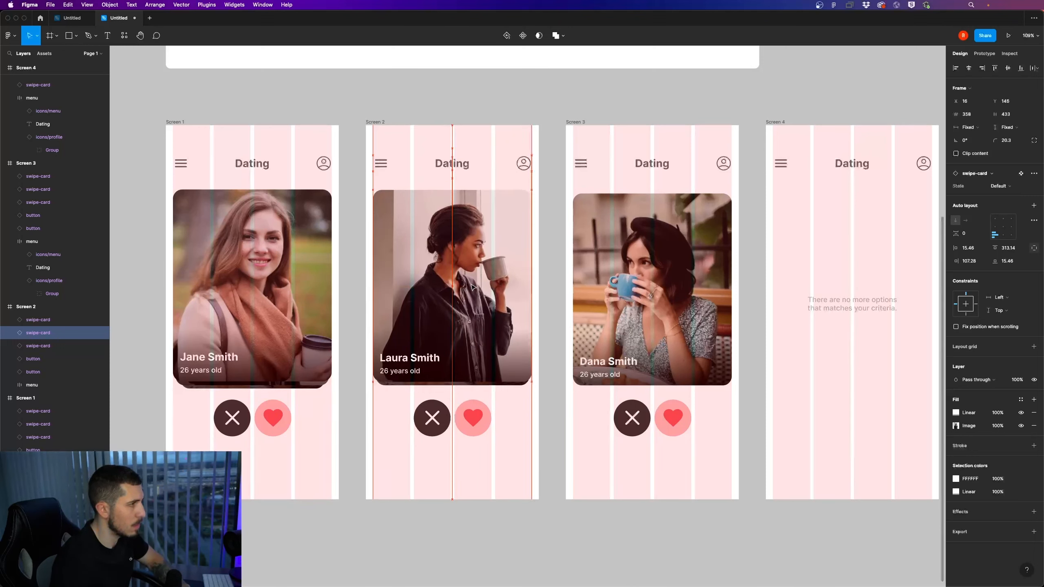
{"action": "left_click", "coordinate": [550, 223]}
Connect Screen 2's front swipe card to Screen 3 with an on-drag trigger
{"action": "scroll", "coordinate": [561, 201], "scroll_direction": "down", "scroll_amount": 3}
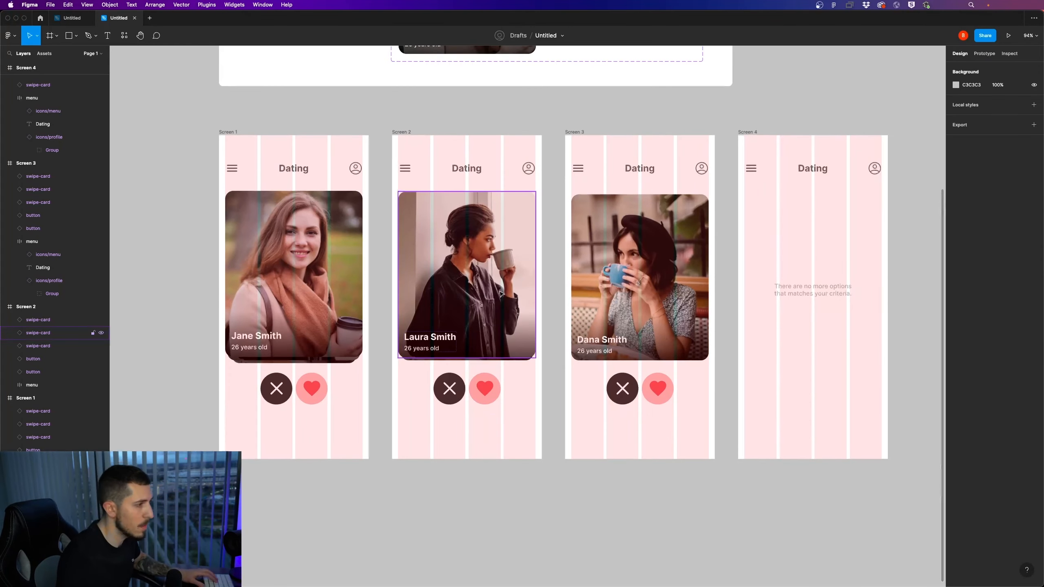
{"action": "scroll", "coordinate": [331, 373], "scroll_direction": "up", "scroll_amount": 3}
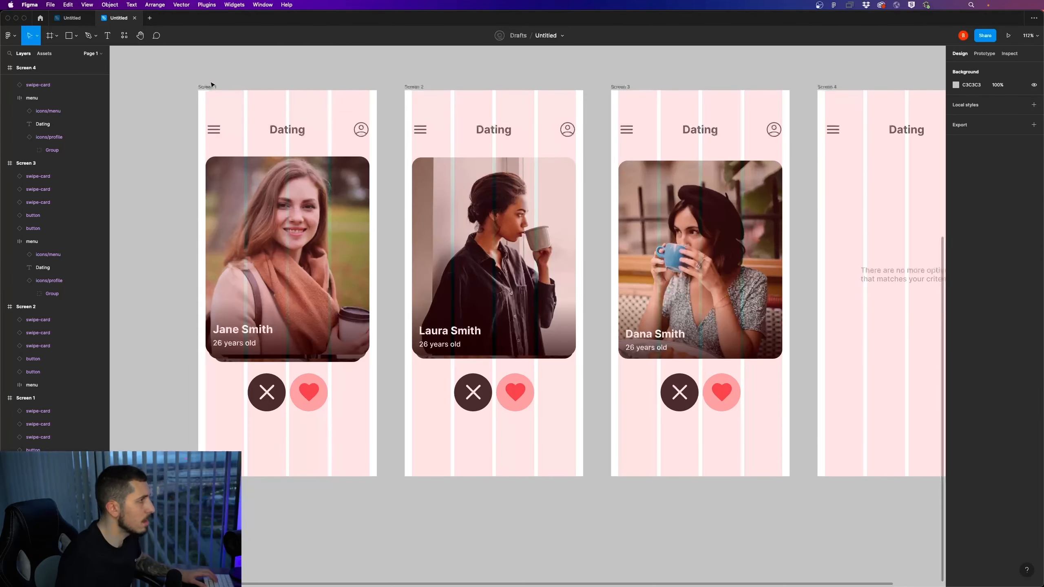
{"action": "left_click", "coordinate": [984, 53]}
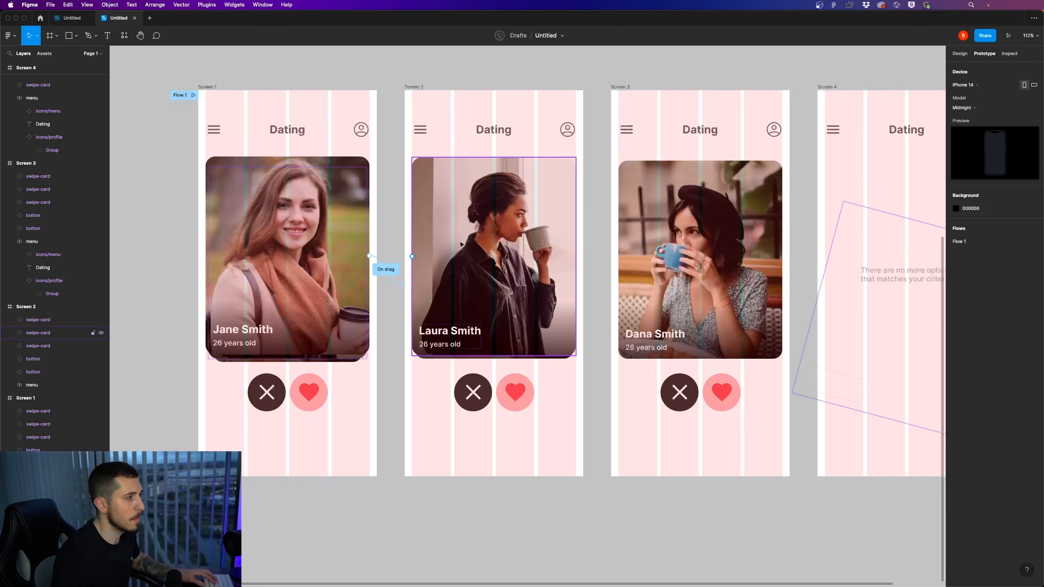
{"action": "left_click", "coordinate": [467, 198]}
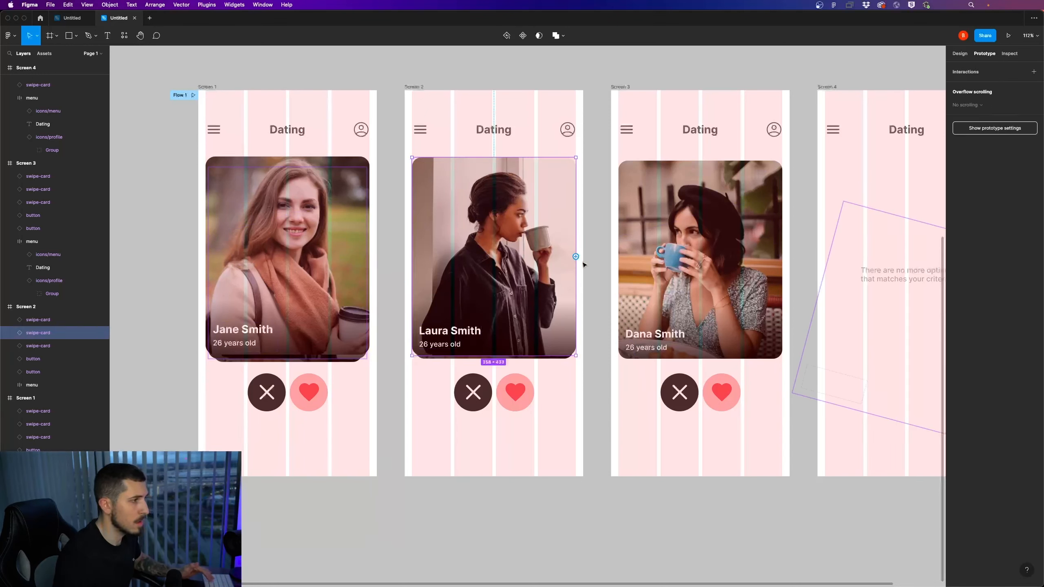
{"action": "left_click_drag", "start_coordinate": [576, 256], "coordinate": [672, 267]}
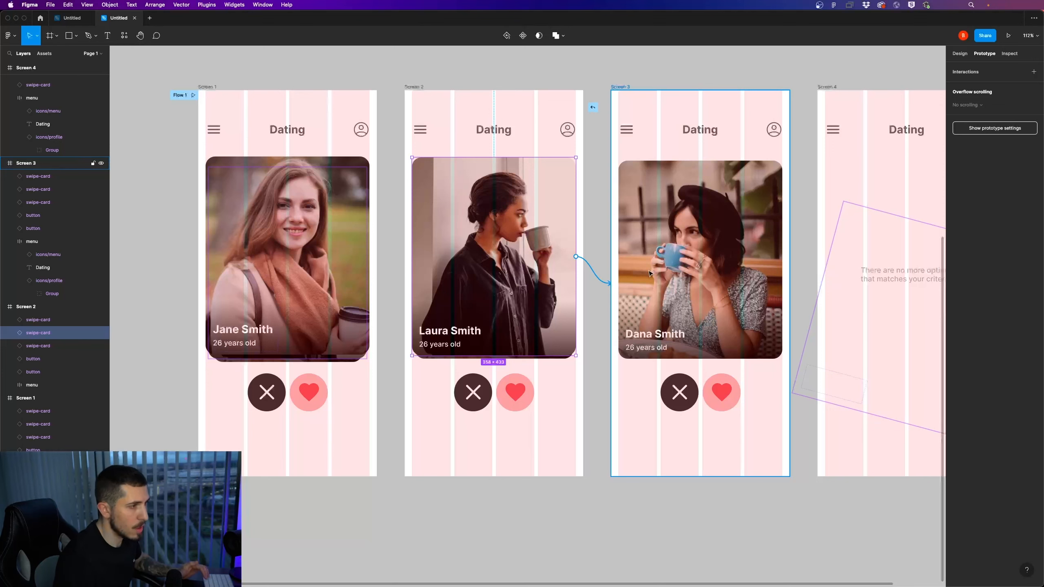
{"action": "left_click_drag", "start_coordinate": [649, 274], "coordinate": [649, 274]}
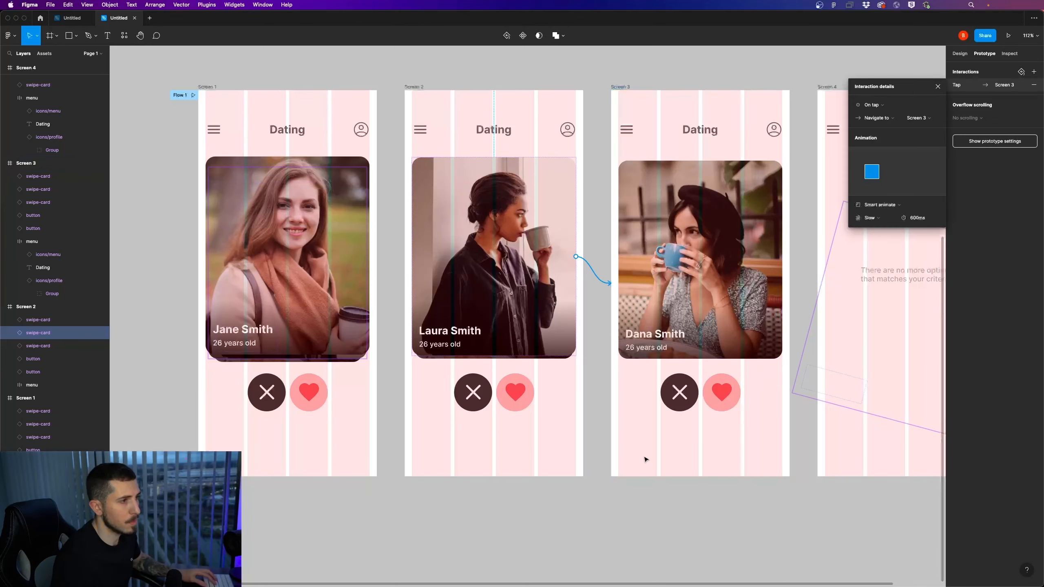
{"action": "key", "text": "space"}
{"action": "left_click_drag", "start_coordinate": [613, 461], "coordinate": [563, 470]}
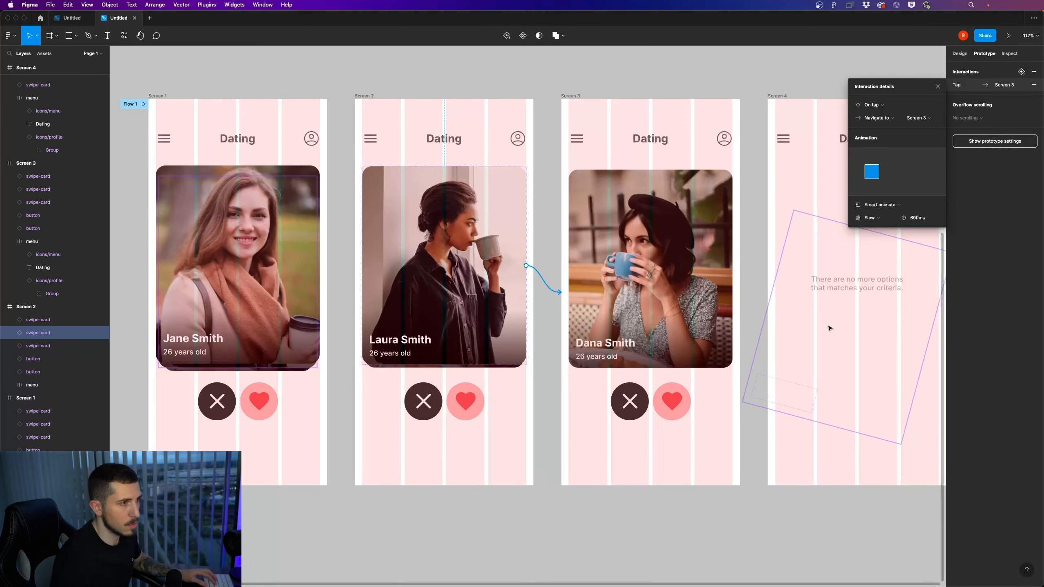
{"action": "scroll", "coordinate": [767, 451], "scroll_direction": "right", "scroll_amount": 4}
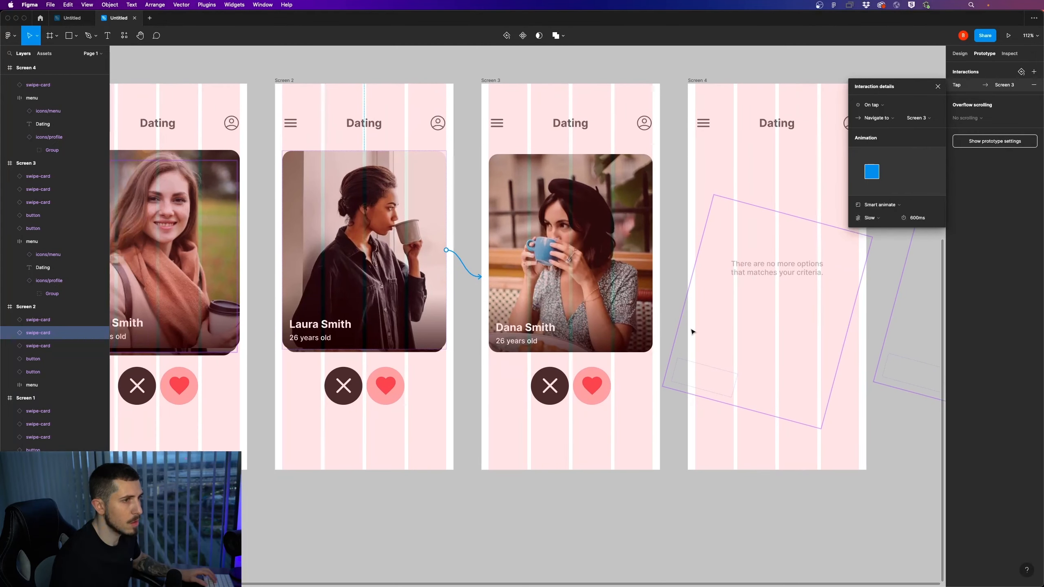
{"action": "left_click", "coordinate": [896, 106]}
{"action": "left_click", "coordinate": [876, 119]}
Connect the swipe card on Screen 3 to Screen 4 with an on-drag trigger
{"action": "left_click", "coordinate": [647, 263]}
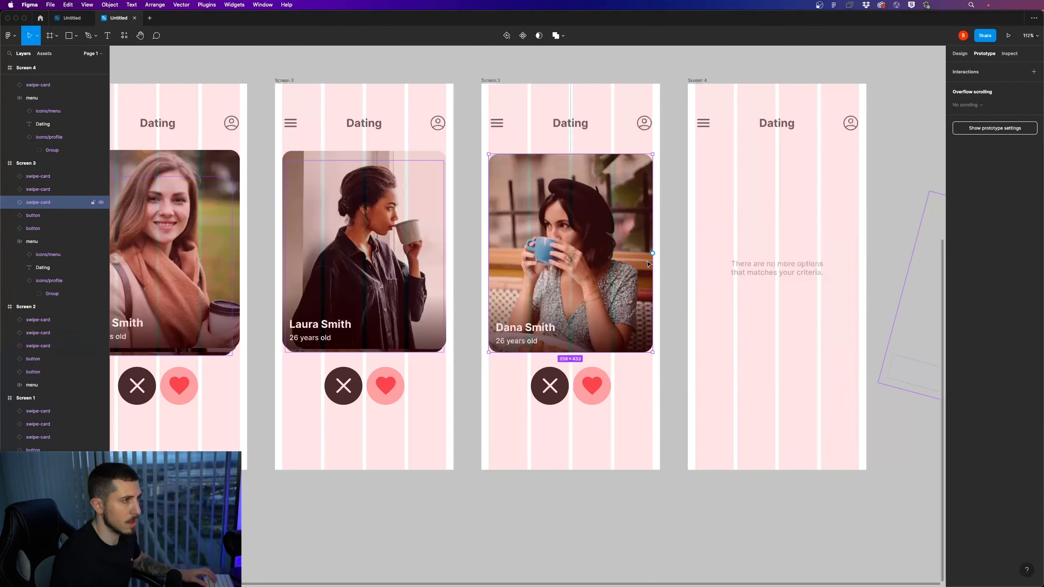
{"action": "left_click_drag", "start_coordinate": [653, 253], "coordinate": [755, 254]}
{"action": "left_click", "coordinate": [884, 105]}
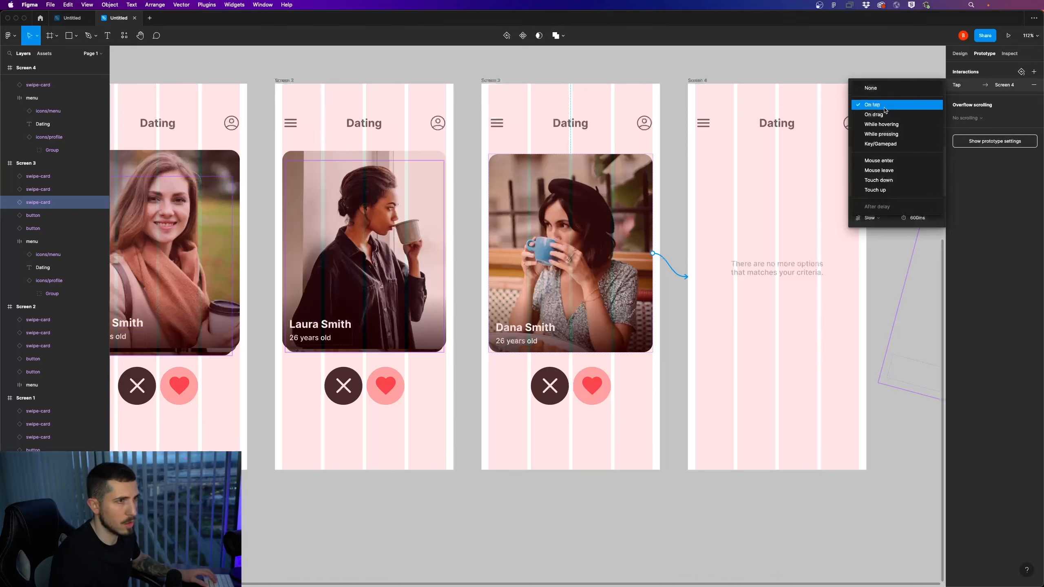
{"action": "left_click", "coordinate": [884, 111]}
{"action": "key", "text": "shift+1"}
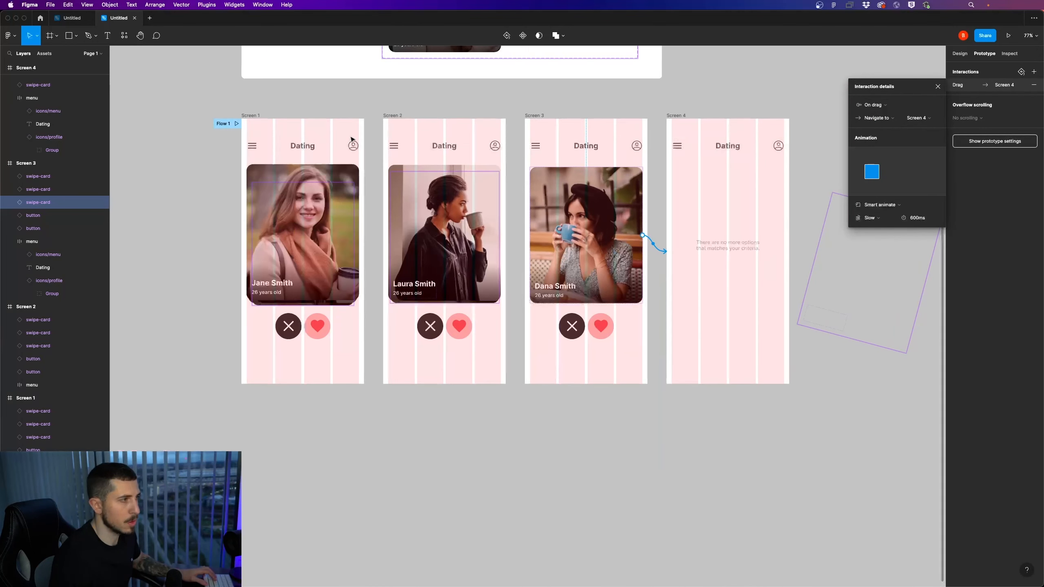
Preview the prototype from Flow 1 and swipe away the first two cards in opposite directions
{"action": "left_click", "coordinate": [228, 122]}
{"action": "key", "text": "super+alt+Return"}
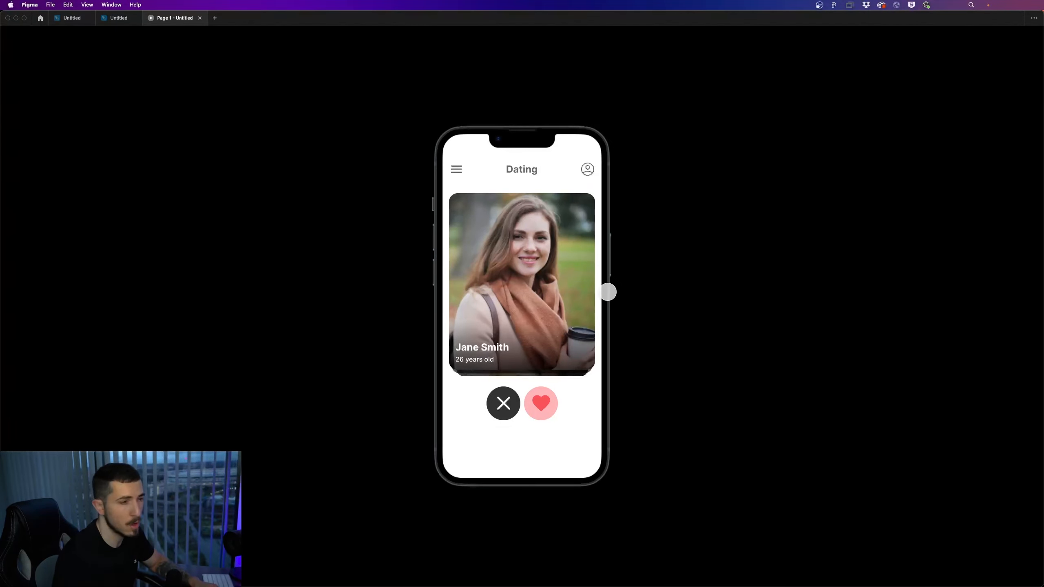
{"action": "left_click_drag", "start_coordinate": [574, 314], "coordinate": [433, 354]}
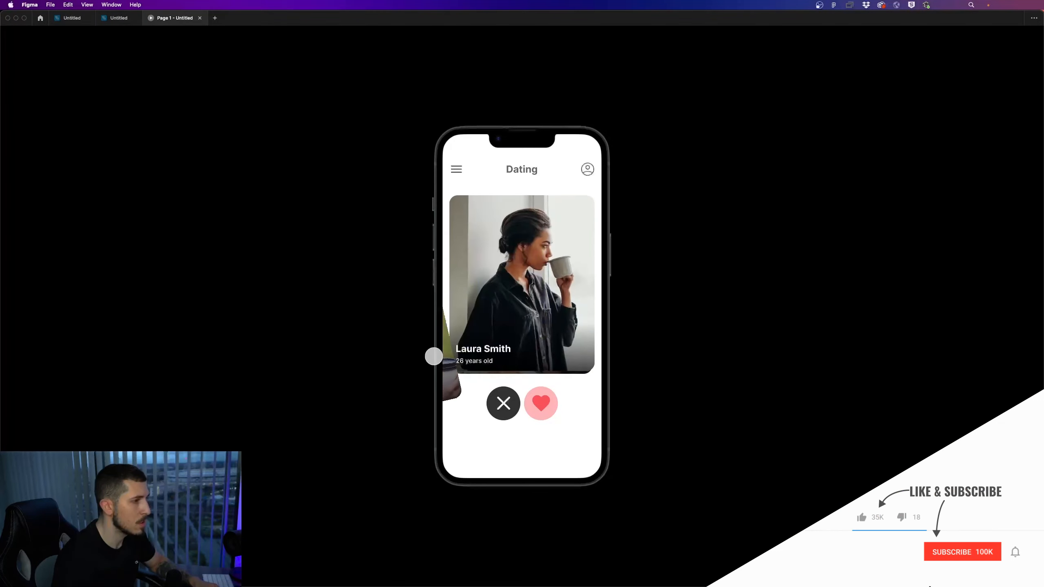
{"action": "left_click_drag", "start_coordinate": [494, 338], "coordinate": [639, 339]}
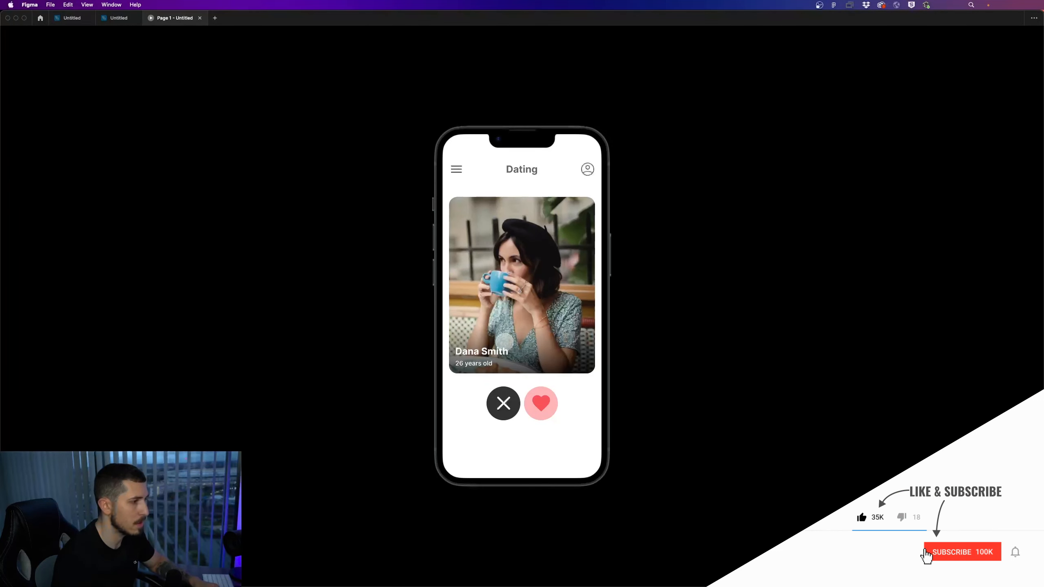
Return to the design file and delete the on-drag interaction linking Screen 3's swipe card to Screen 4
{"action": "left_click", "coordinate": [115, 19]}
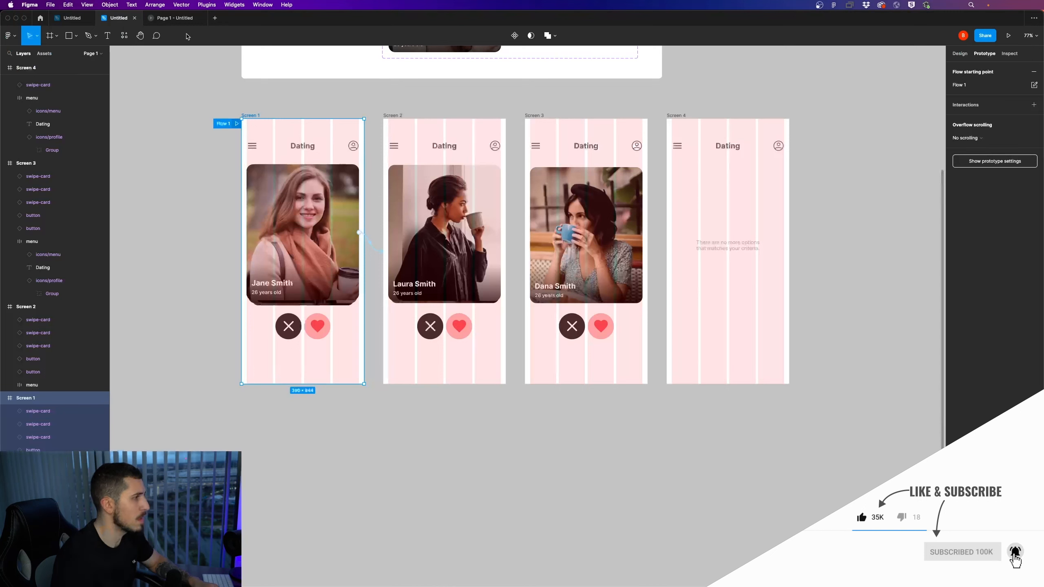
{"action": "left_click", "coordinate": [570, 196]}
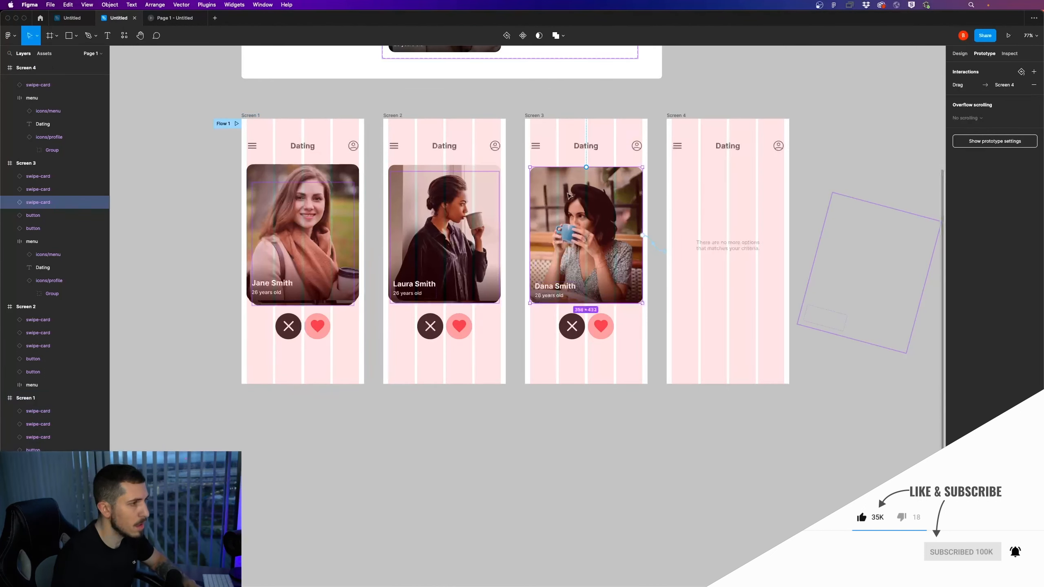
{"action": "left_click", "coordinate": [653, 242]}
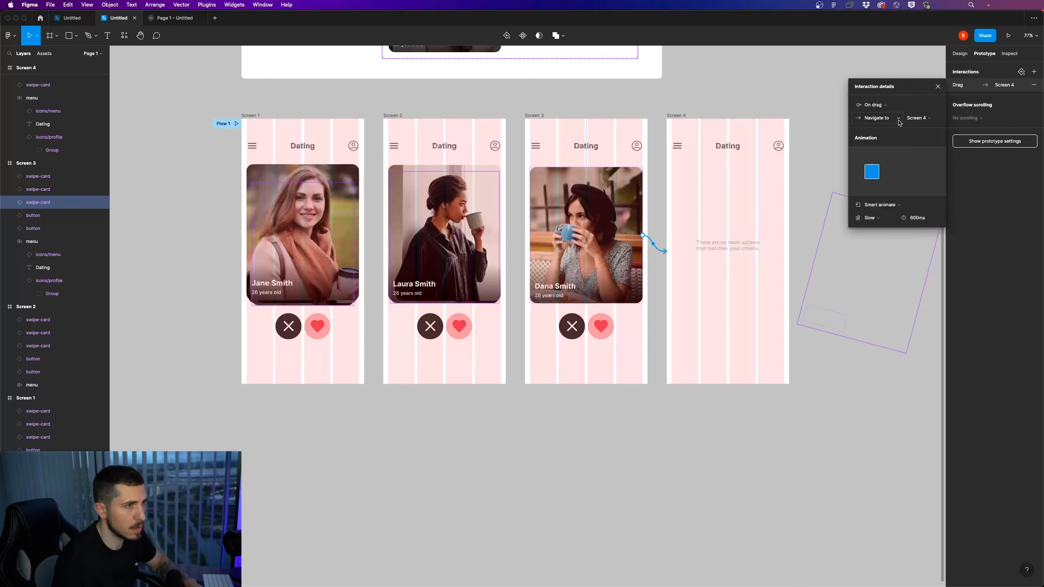
{"action": "scroll", "coordinate": [611, 242], "scroll_direction": "right", "scroll_amount": 3}
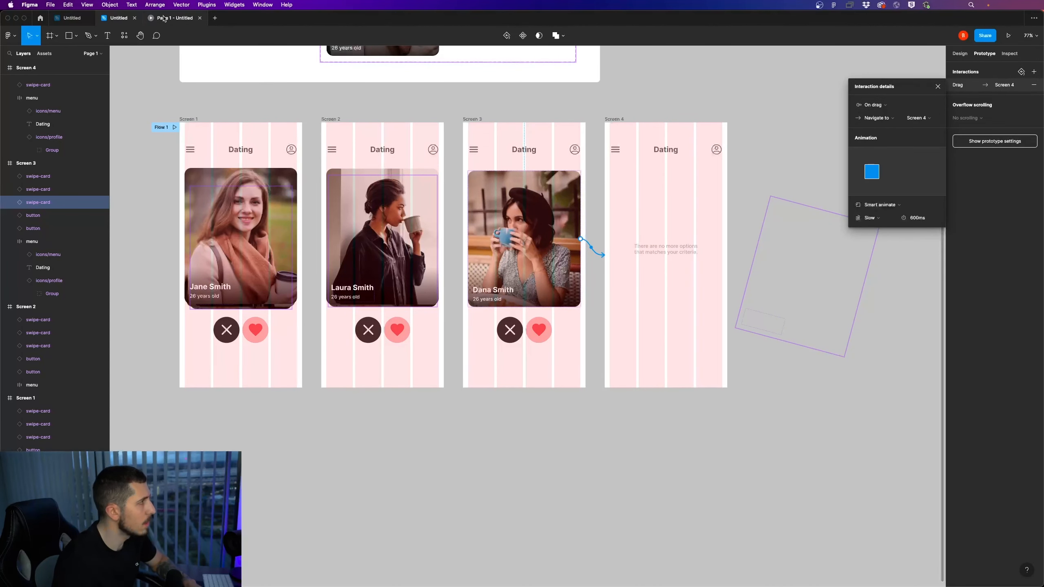
{"action": "key", "text": "Delete"}
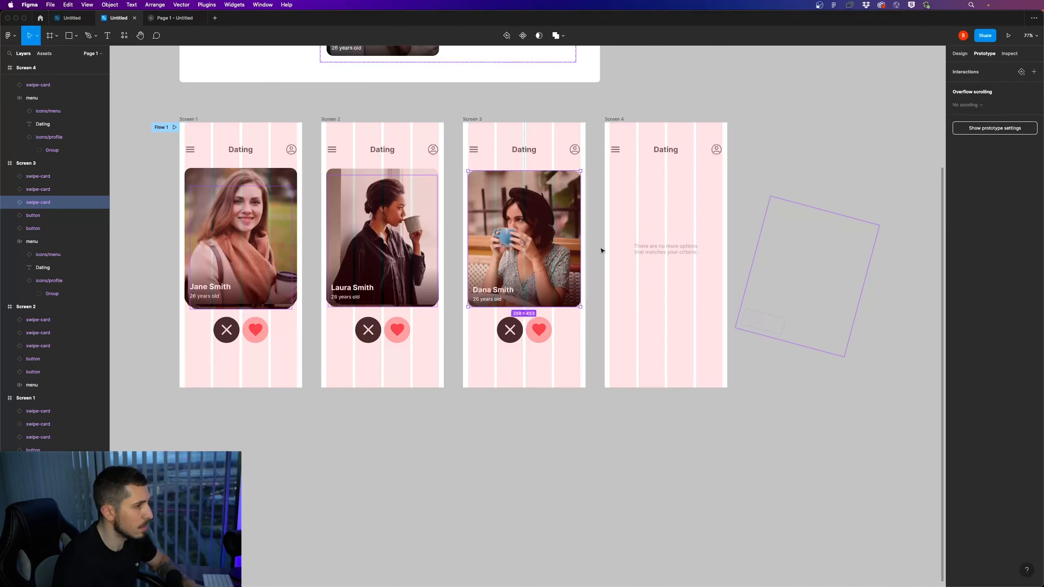
Reconnect Screen 3's swipe card to Screen 4 and set the interaction's trigger to On drag
{"action": "left_click_drag", "start_coordinate": [581, 239], "coordinate": [679, 246]}
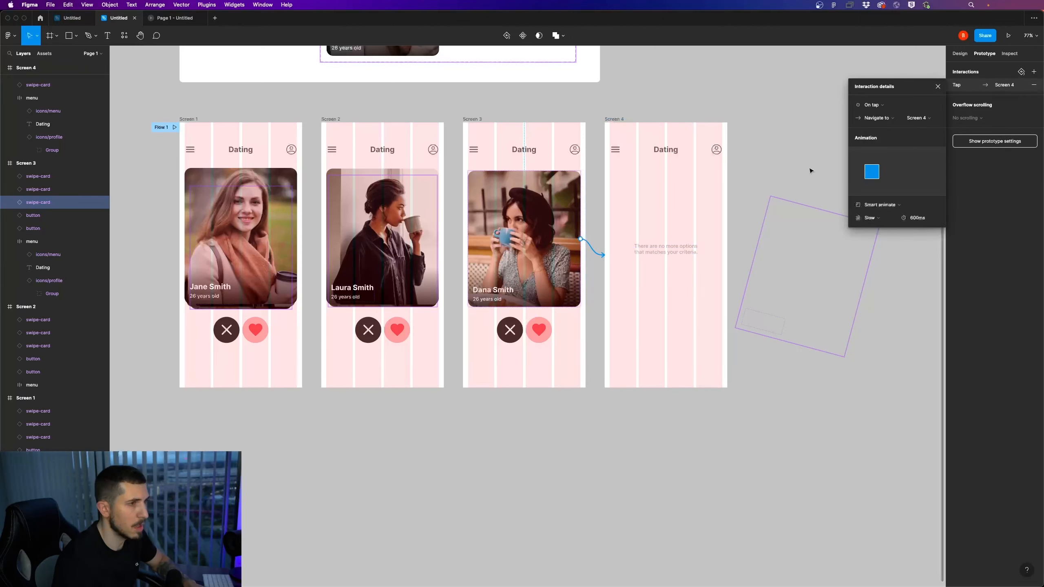
{"action": "left_click", "coordinate": [880, 106]}
{"action": "left_click", "coordinate": [884, 115]}
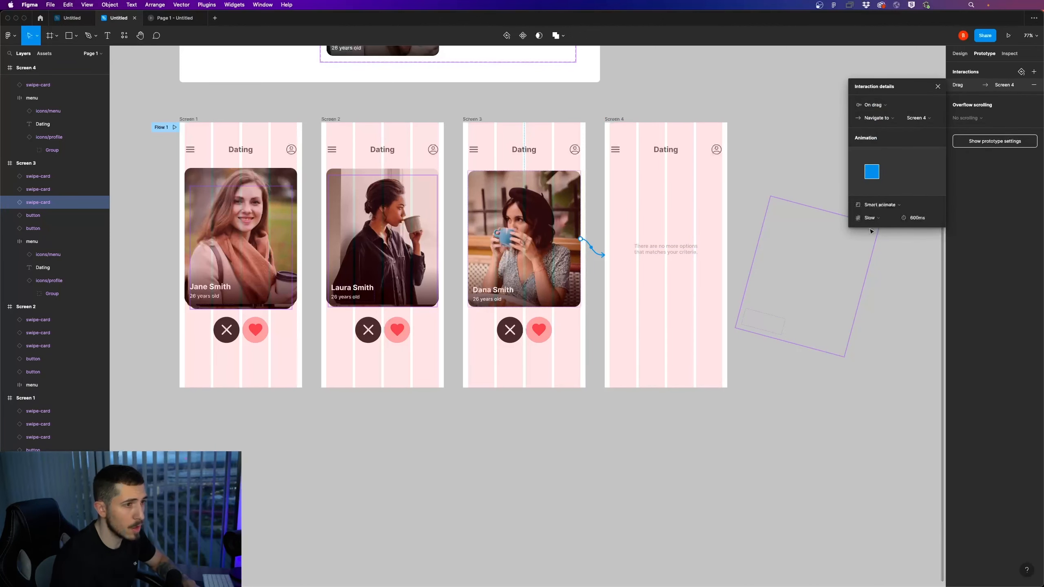
Test swiping away the third card in the prototype preview and go back to the design file
{"action": "left_click", "coordinate": [196, 22]}
{"action": "left_click_drag", "start_coordinate": [519, 276], "coordinate": [650, 308]}
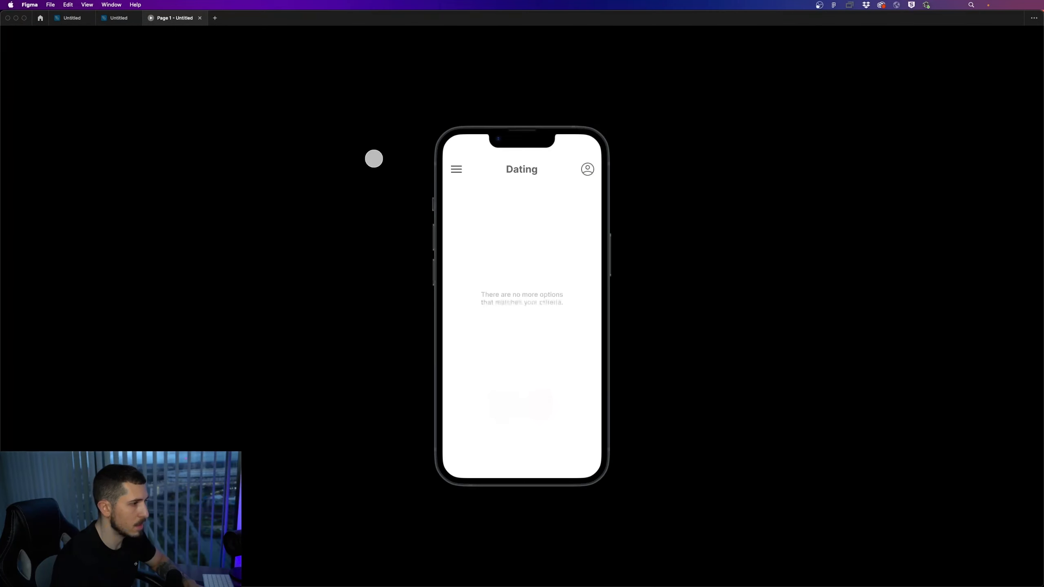
{"action": "left_click", "coordinate": [119, 18]}
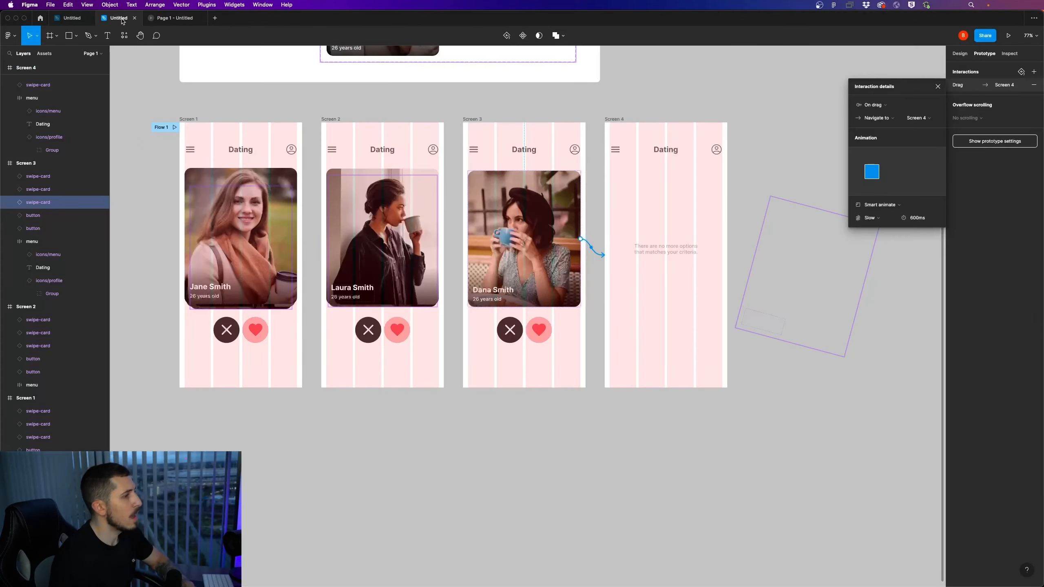
Check the interaction on Screen 1's swipe card and test swiping the first card to the left in the preview
{"action": "left_click", "coordinate": [955, 57]}
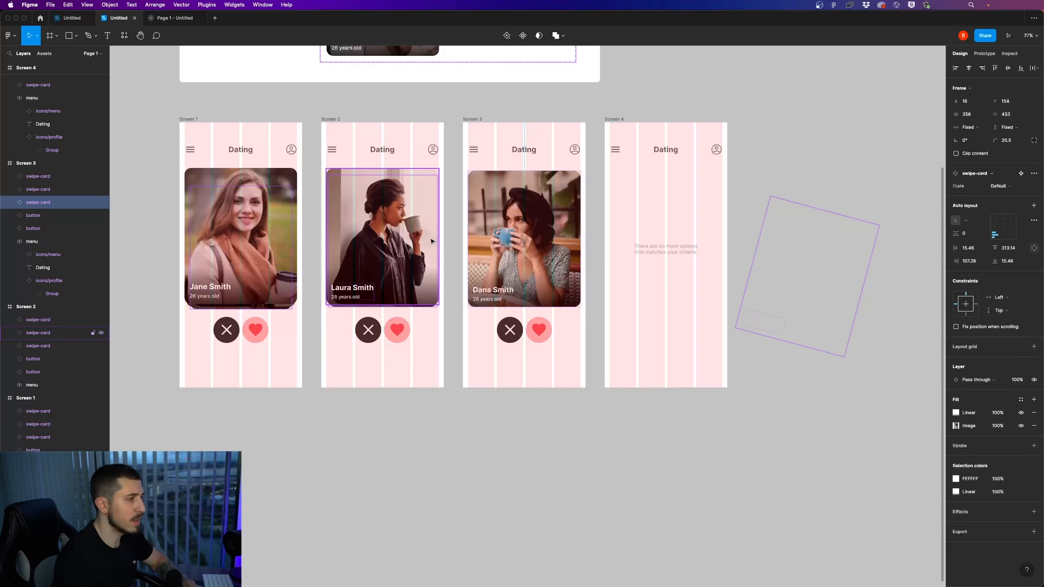
{"action": "left_click", "coordinate": [987, 54]}
{"action": "left_click", "coordinate": [324, 310]}
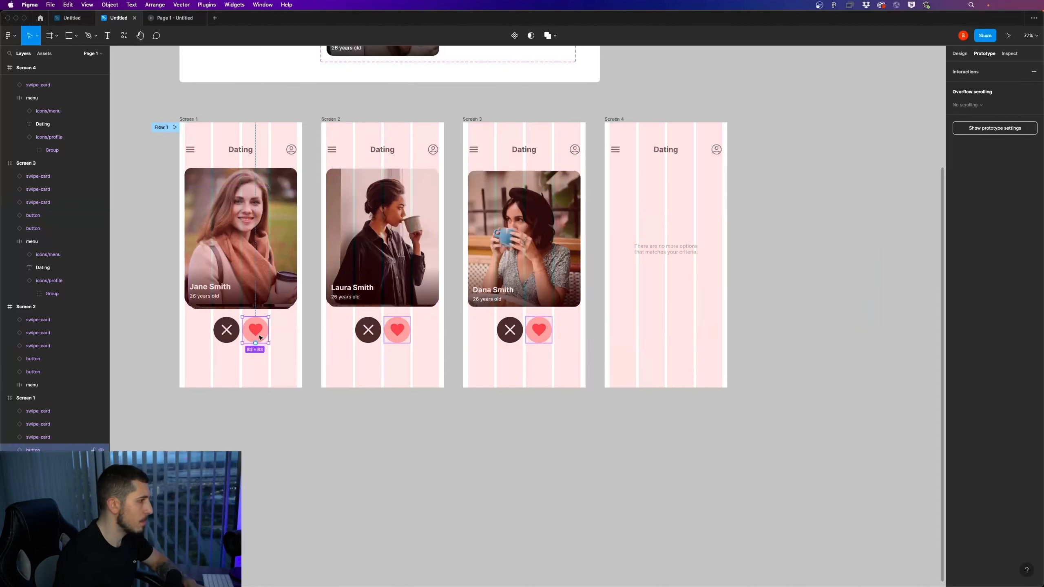
{"action": "left_click", "coordinate": [265, 274]}
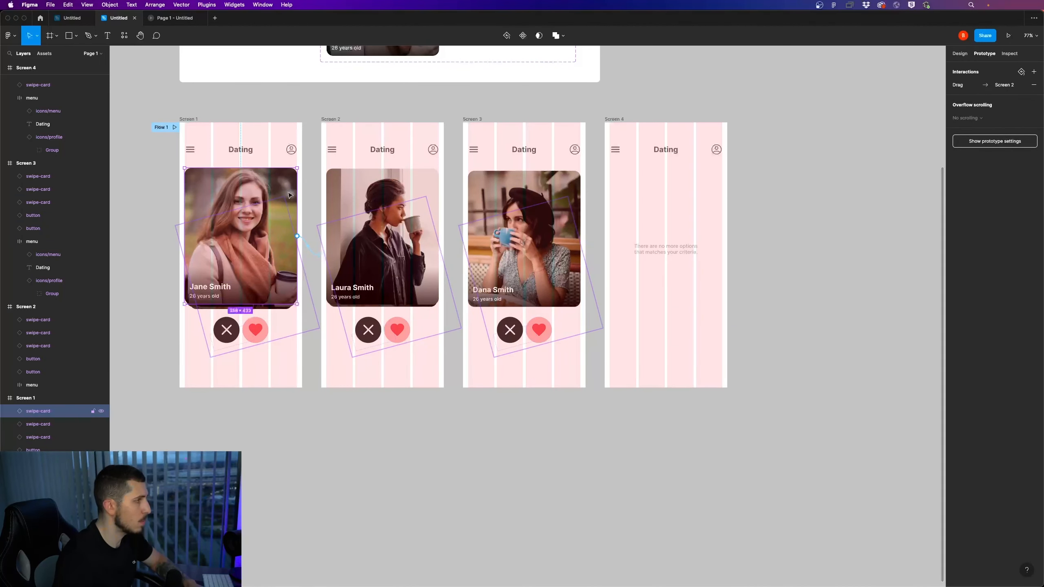
{"action": "left_click", "coordinate": [175, 17]}
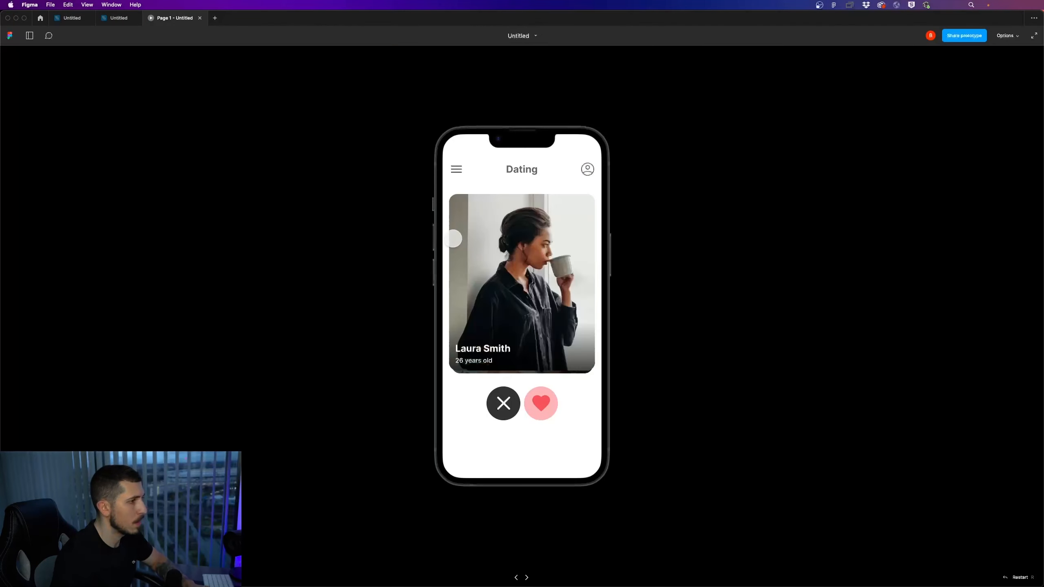
{"action": "left_click_drag", "start_coordinate": [535, 295], "coordinate": [384, 294]}
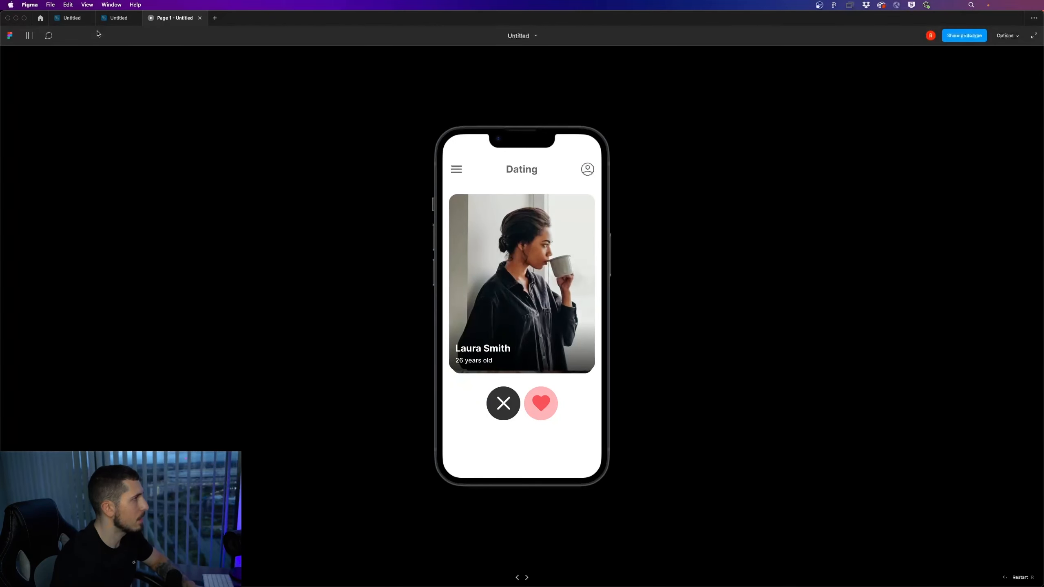
{"action": "left_click", "coordinate": [119, 18]}
Connect Screen 1's X button to Screen 2 with an on-tap trigger and Smart animate, Slow, 600ms
{"action": "left_click", "coordinate": [225, 336]}
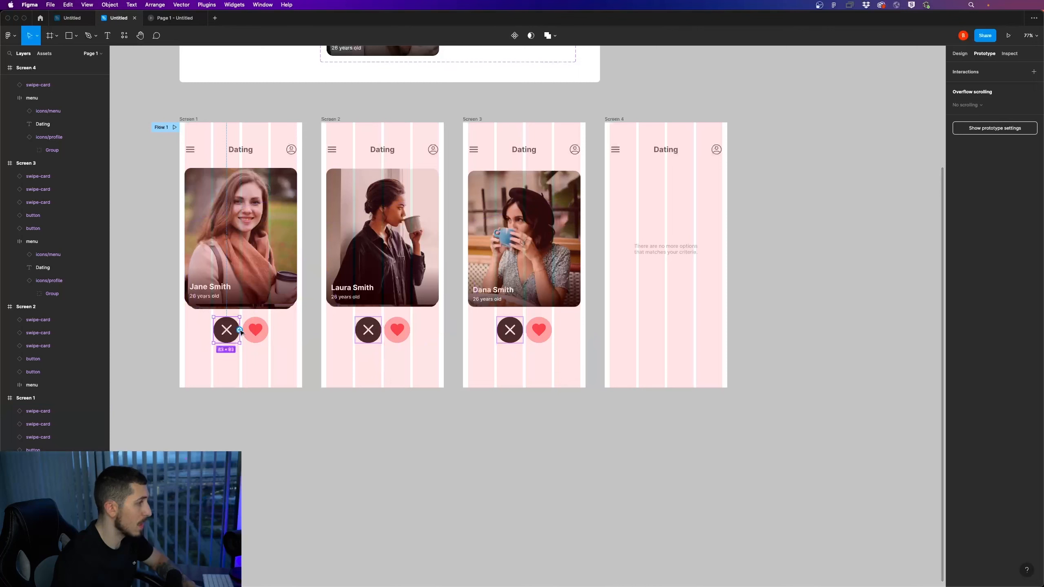
{"action": "left_click_drag", "start_coordinate": [241, 330], "coordinate": [361, 256]}
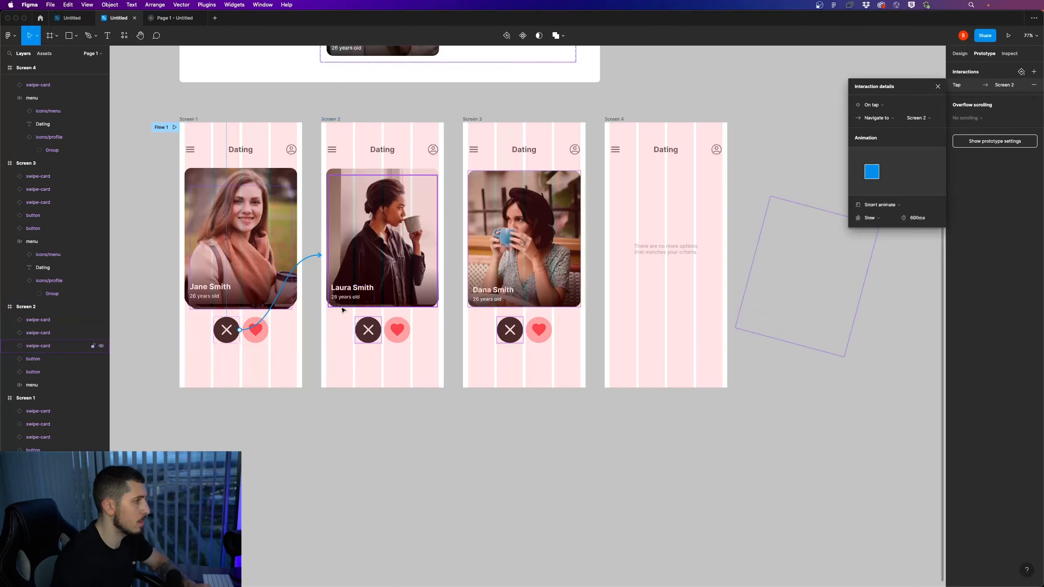
{"action": "left_click", "coordinate": [892, 106]}
{"action": "left_click", "coordinate": [891, 106]}
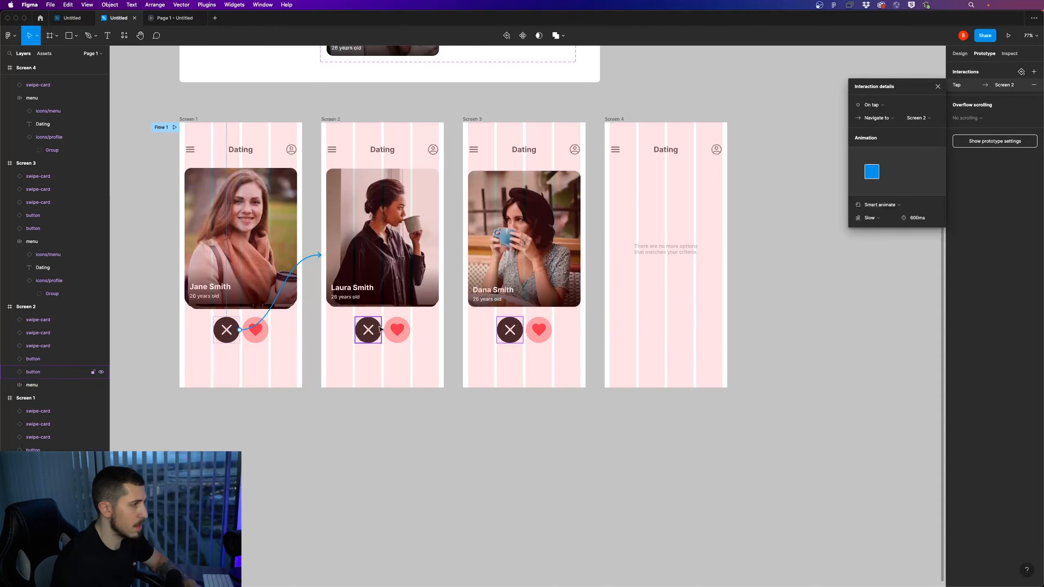
Connect Screen 2's heart button to Screen 3, and Screen 3's heart button to Screen 4
{"action": "left_click", "coordinate": [408, 340]}
{"action": "left_click_drag", "start_coordinate": [410, 330], "coordinate": [636, 309]}
{"action": "left_click", "coordinate": [542, 332]}
Test the X button on the first screen and the heart buttons on the following two in the prototype preview
{"action": "left_click", "coordinate": [177, 18]}
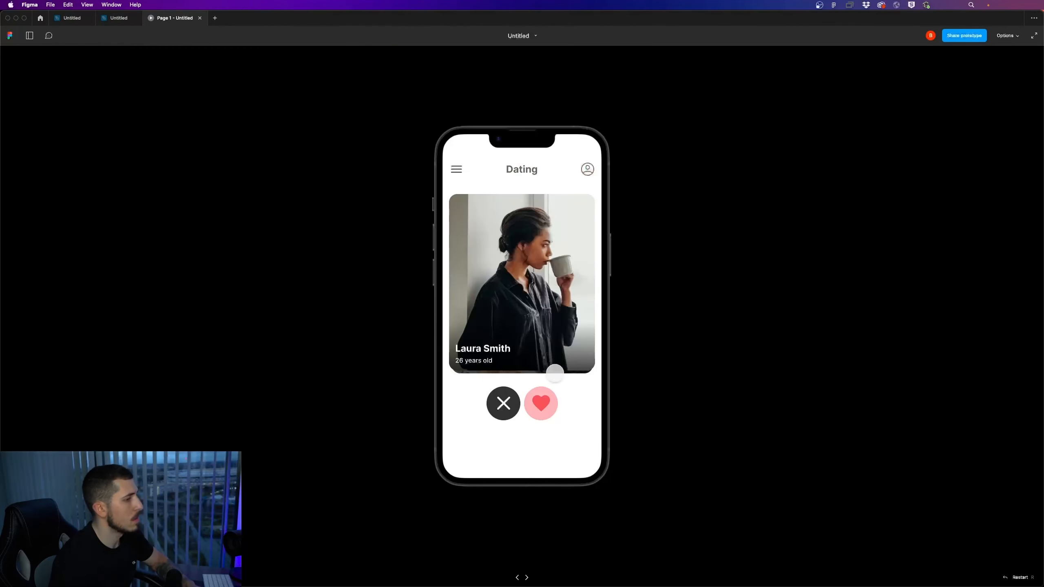
{"action": "left_click", "coordinate": [508, 401]}
{"action": "left_click", "coordinate": [510, 405]}
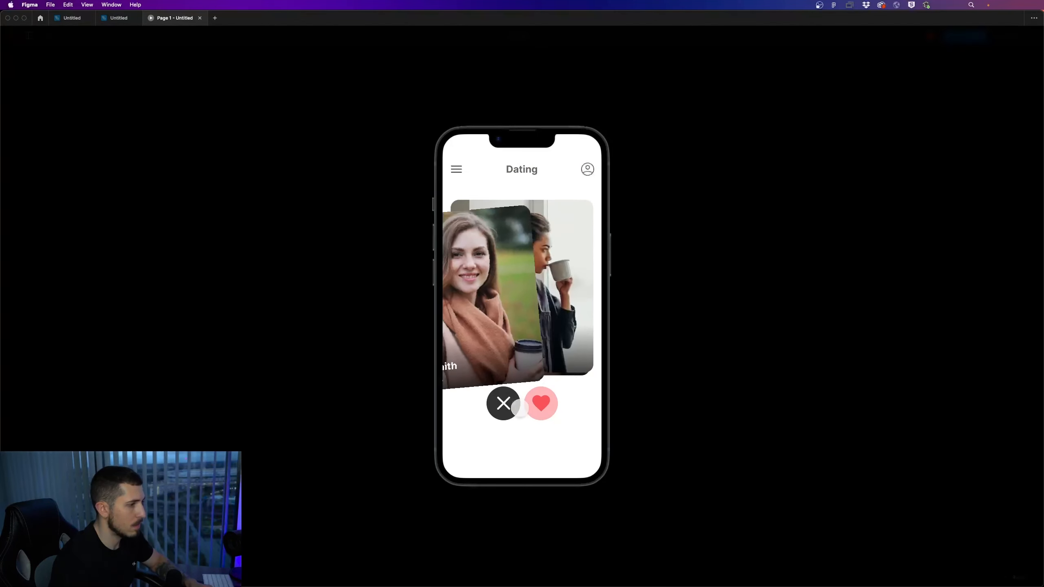
{"action": "left_click", "coordinate": [541, 403]}
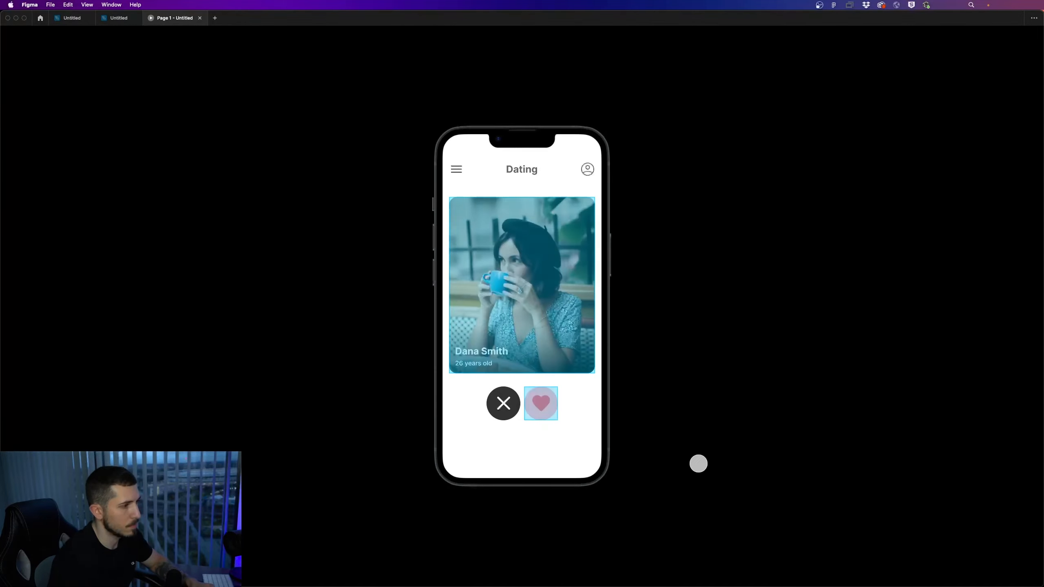
{"action": "left_click", "coordinate": [541, 402]}
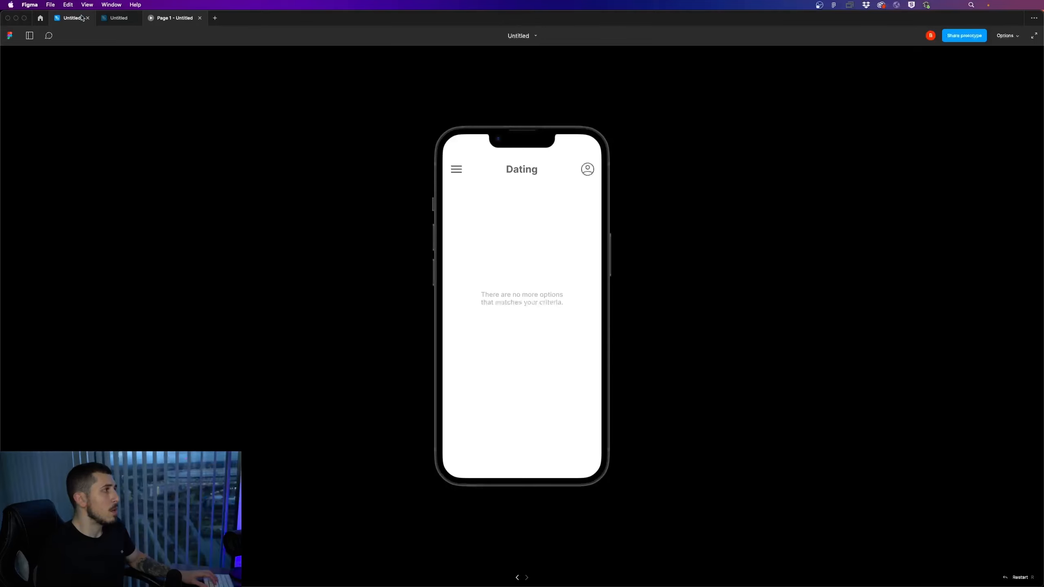
{"action": "left_click", "coordinate": [119, 18]}
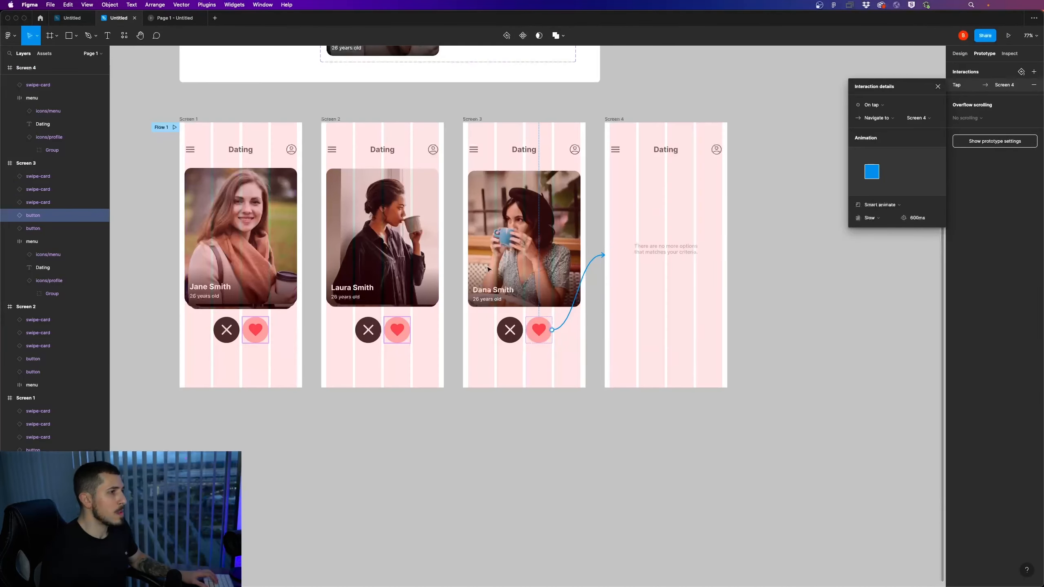
{"action": "scroll", "coordinate": [849, 149], "scroll_direction": "down", "scroll_amount": 4}
{"action": "right_click", "coordinate": [843, 145]}
{"action": "left_click", "coordinate": [756, 281]}
{"action": "left_click_drag", "start_coordinate": [819, 212], "coordinate": [655, 350]}
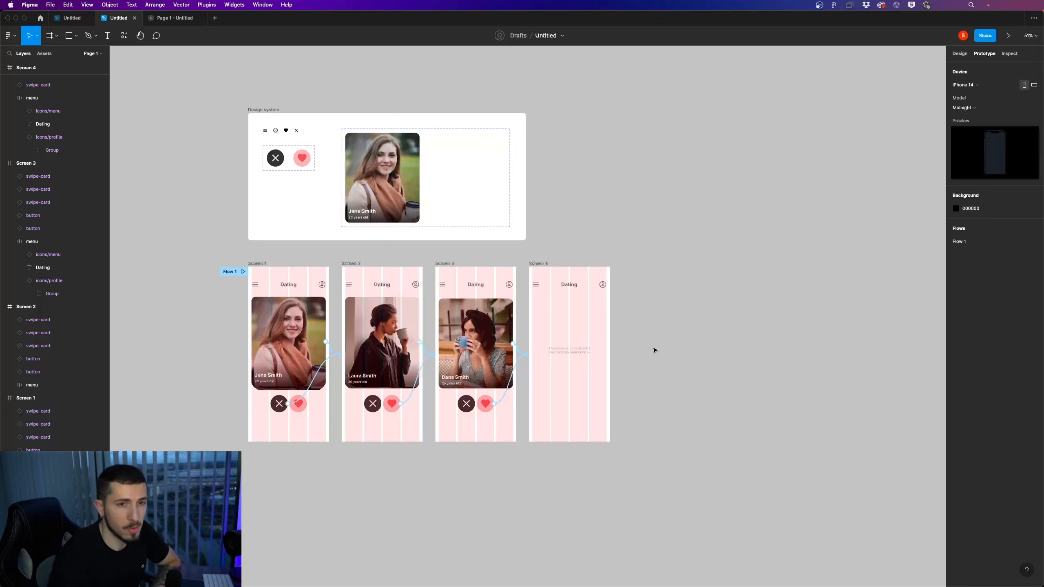